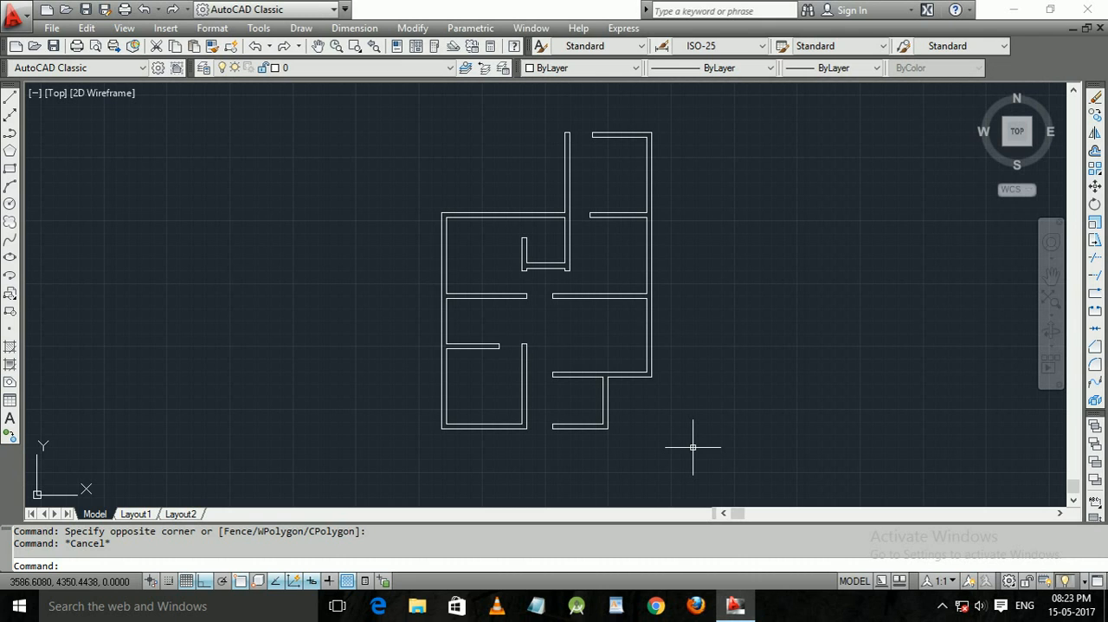
Offset the inner face of the left outer wall 90 units into the middle-left room.
scroll(496, 326, up, 2)
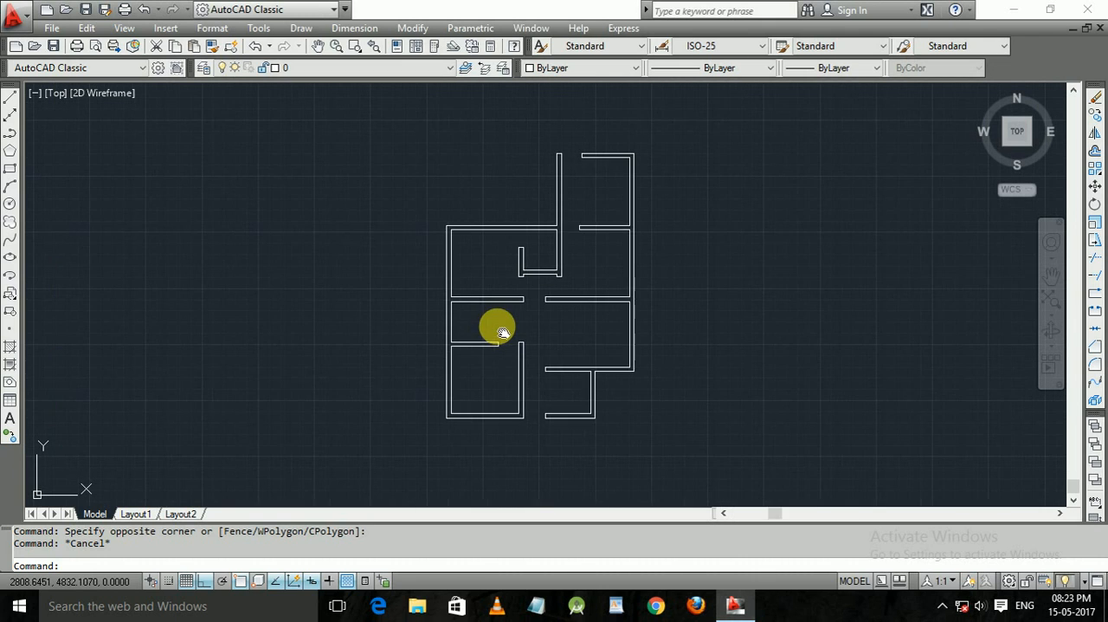
scroll(496, 325, up, 4)
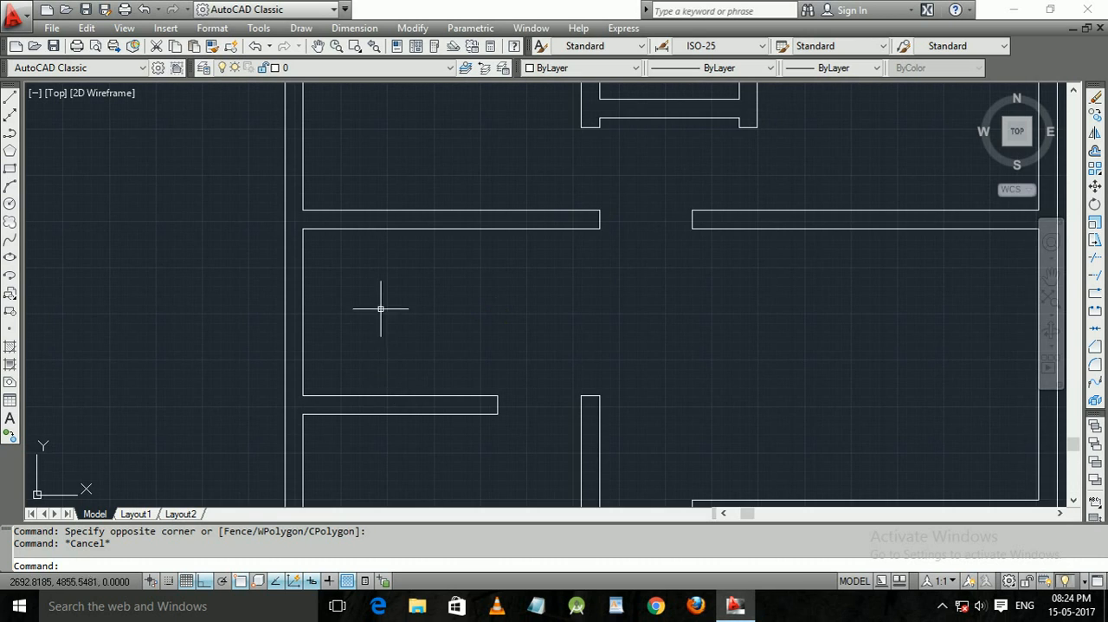
middle_drag(379, 306, 423, 312)
key(Escape)
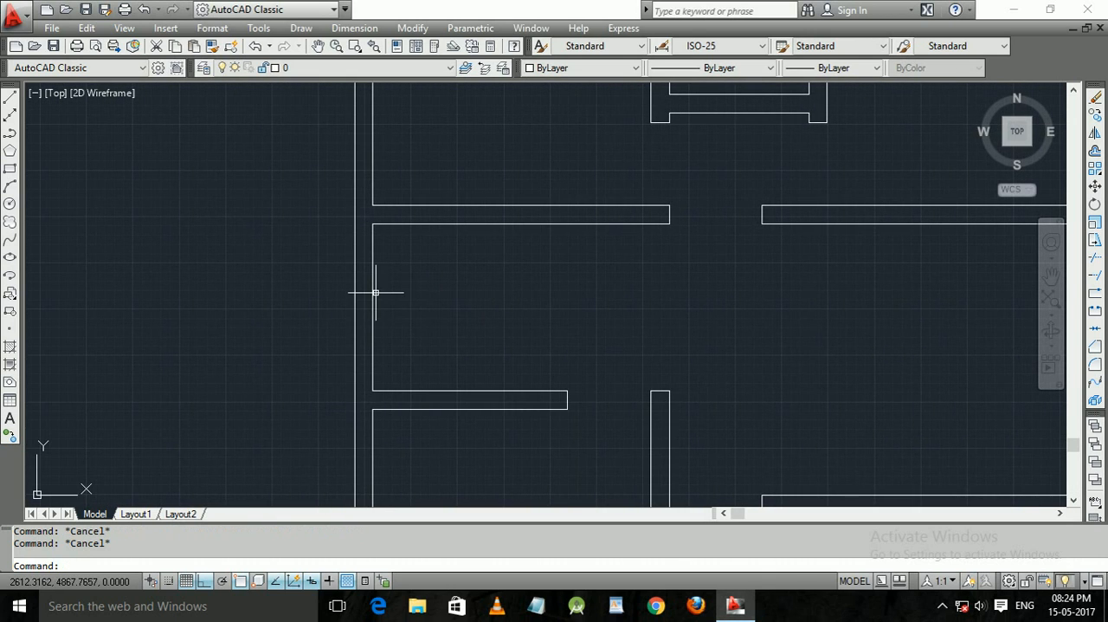
text(o)
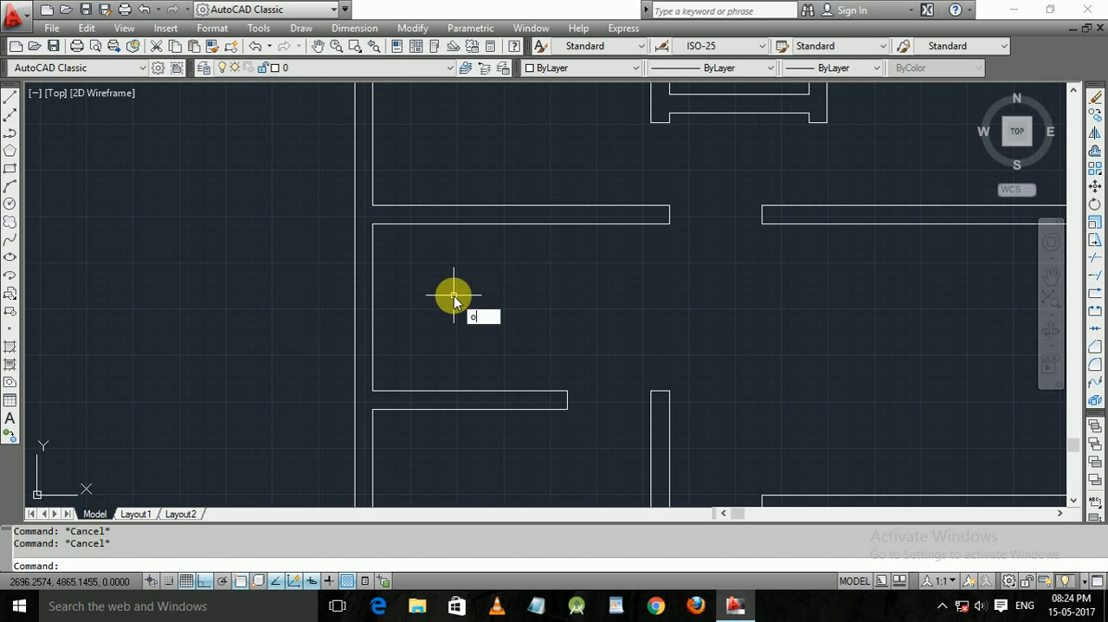
key(Return)
text(90)
key(Return)
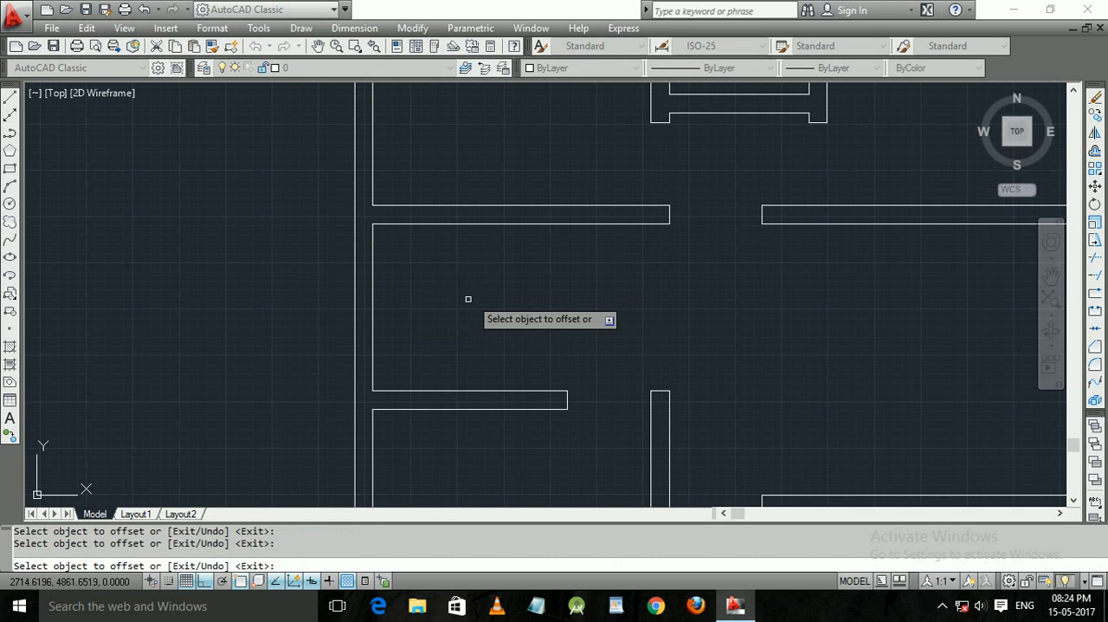
click(373, 301)
click(447, 304)
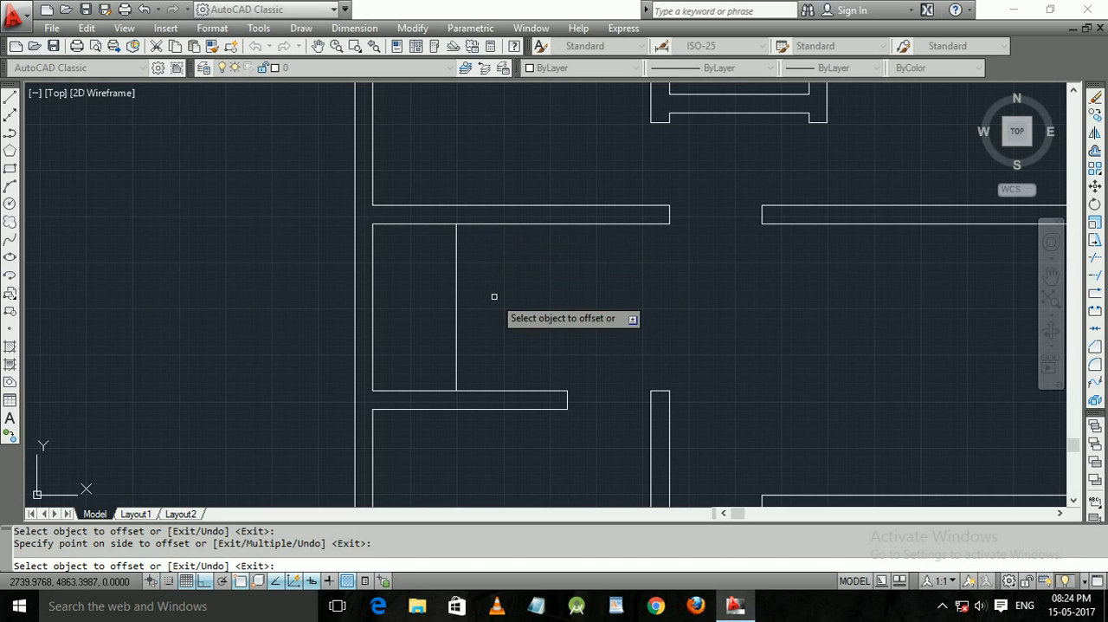
key(Escape)
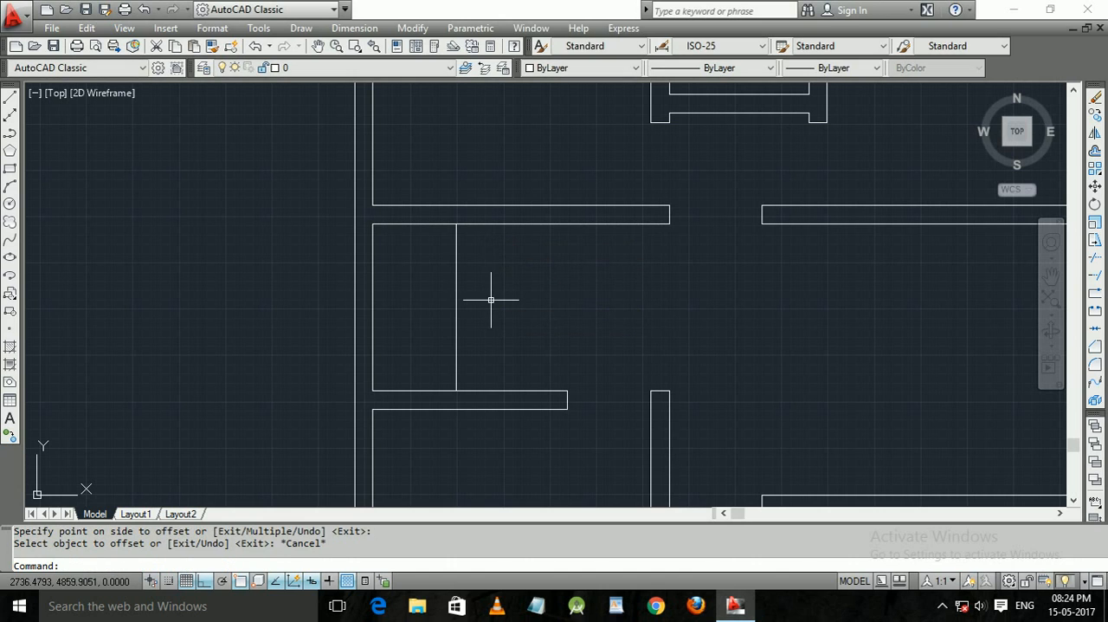
Offset the lower face of the middle-left room's upper wall 90 units down into the room.
text(o)
key(Return)
text(9)
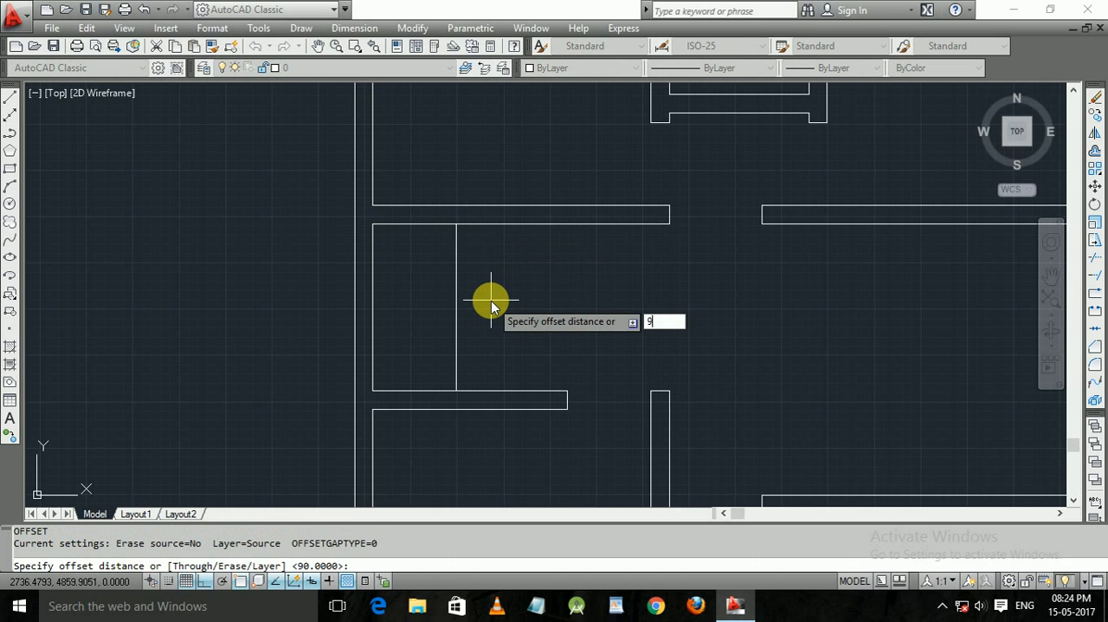
text(0)
key(Return)
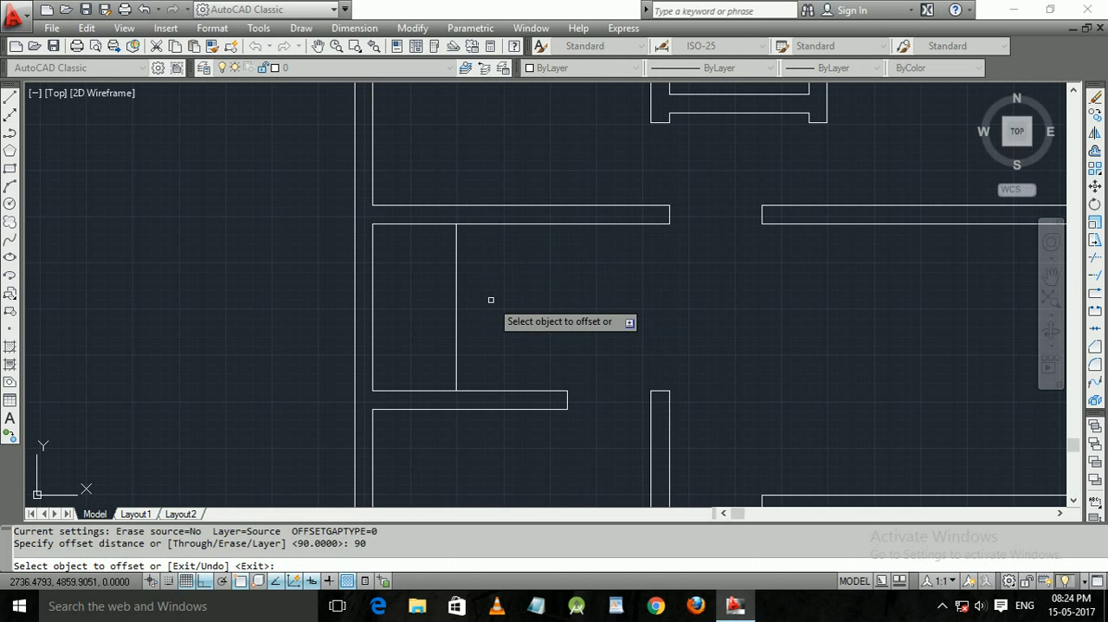
click(543, 225)
click(548, 273)
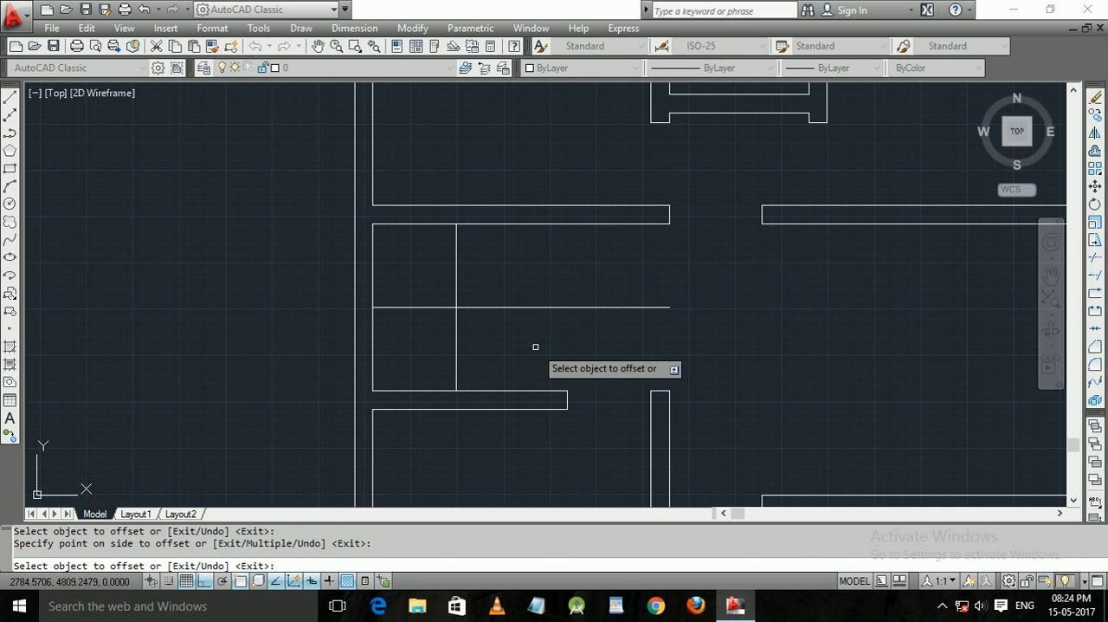
key(Escape)
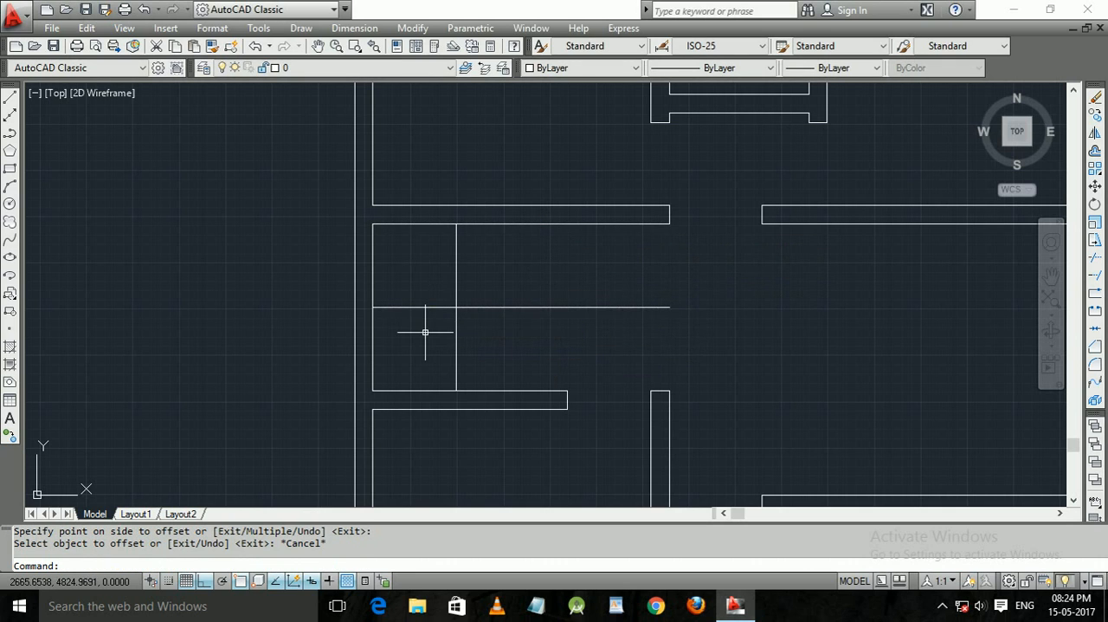
Trim the new horizontal line between the outer wall and the vertical offset line to leave the landing clear.
text(tr)
key(Return)
key(Return)
click(425, 333)
click(388, 283)
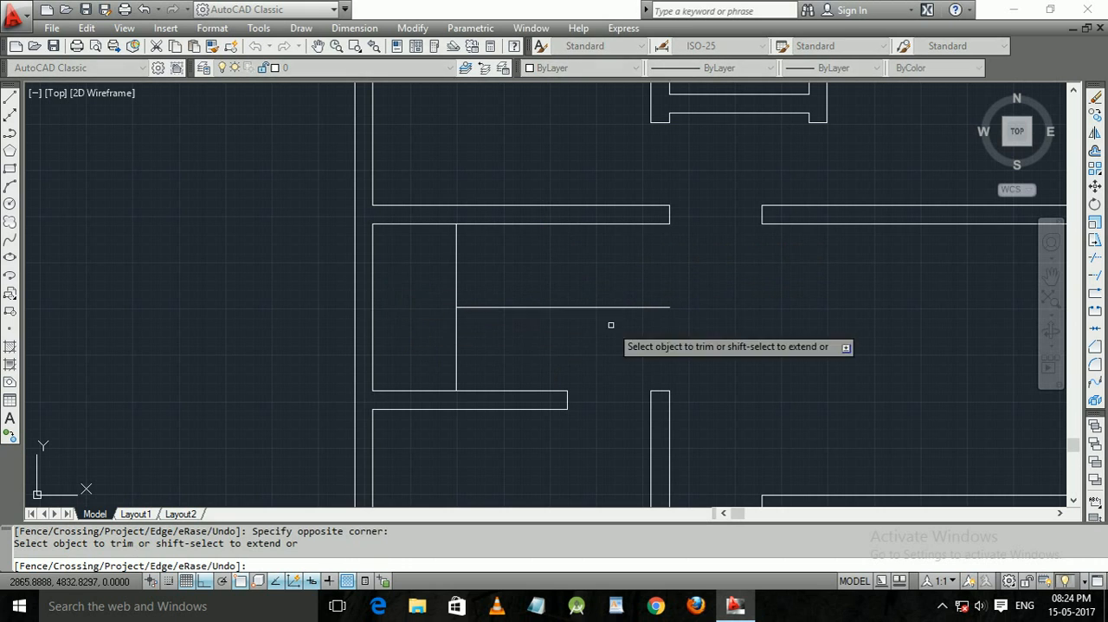
middle_drag(618, 325, 541, 295)
click(568, 290)
click(507, 259)
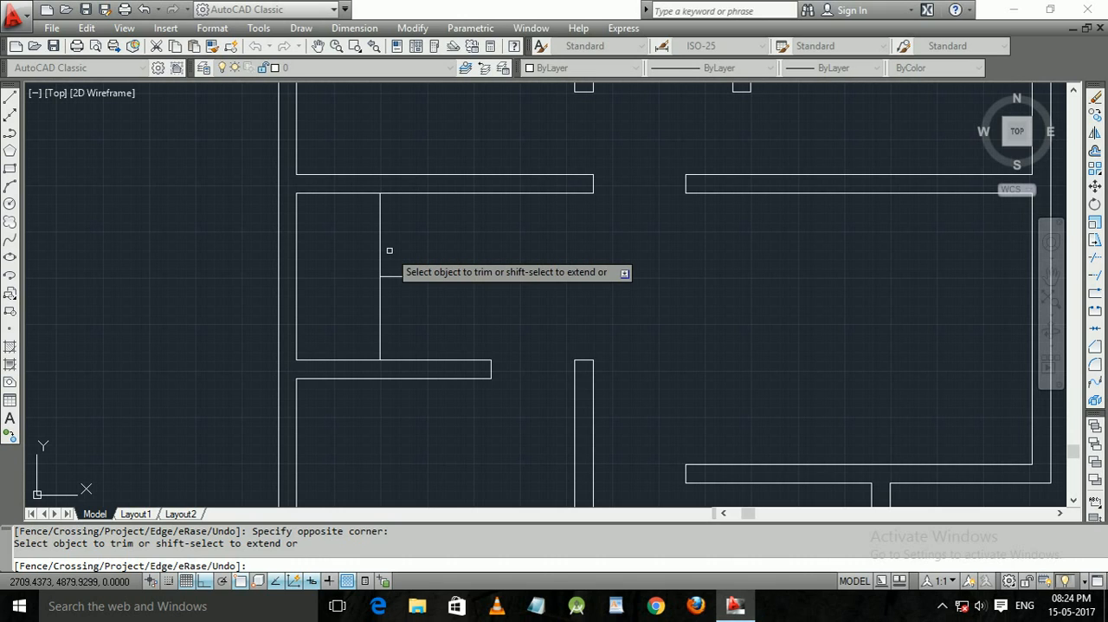
key(Escape)
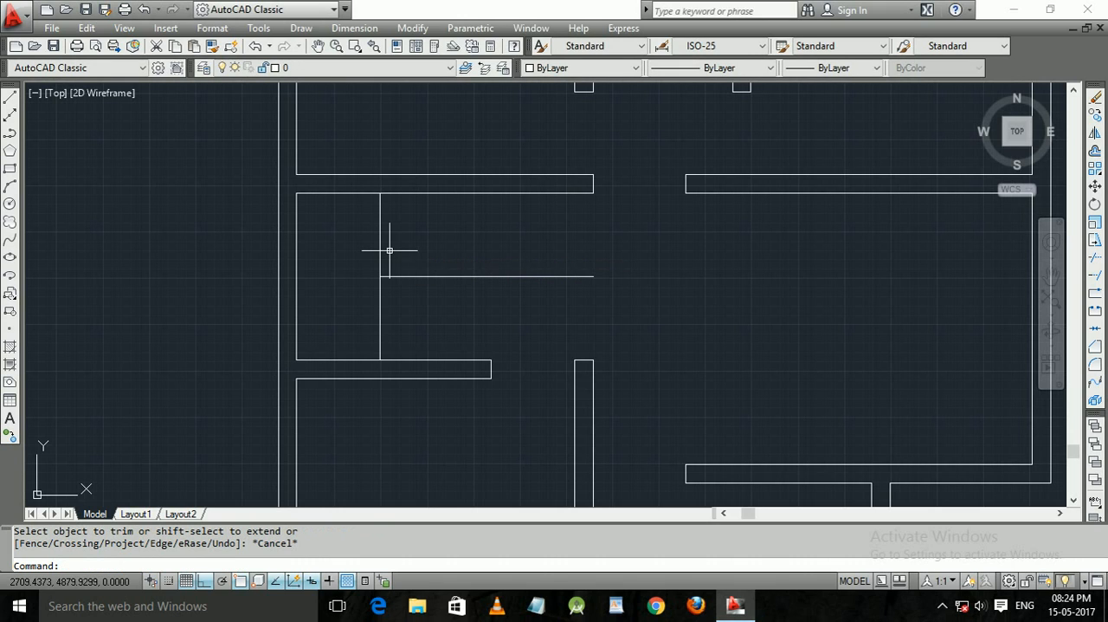
Offset the landing's edge line to the right seven times at 30-unit spacing to form the stair treads.
text(o)
key(Return)
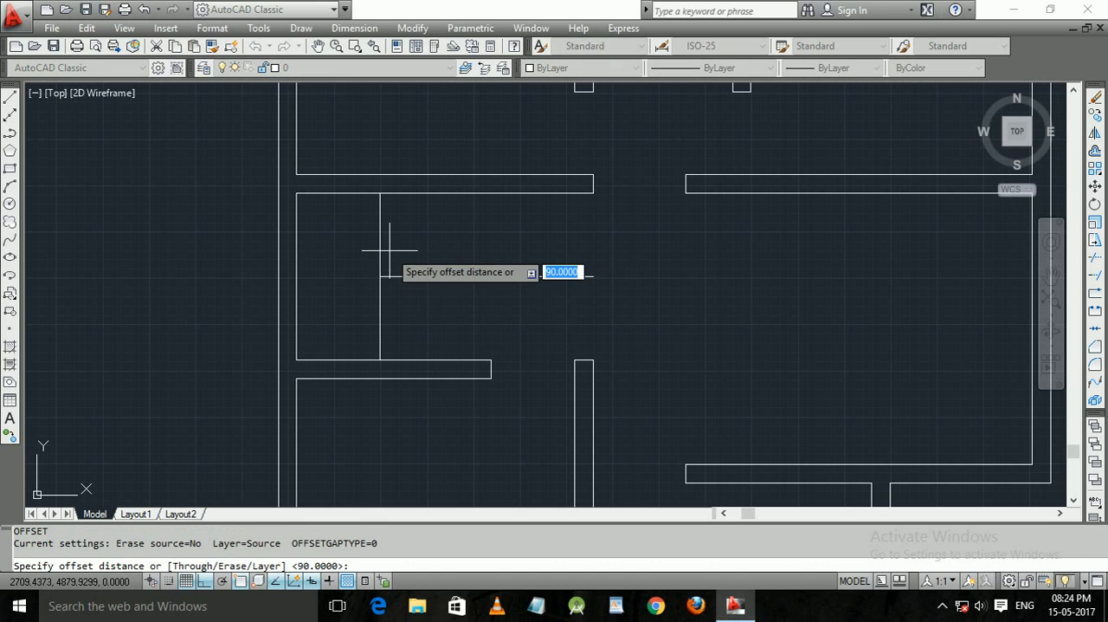
text(30)
key(Return)
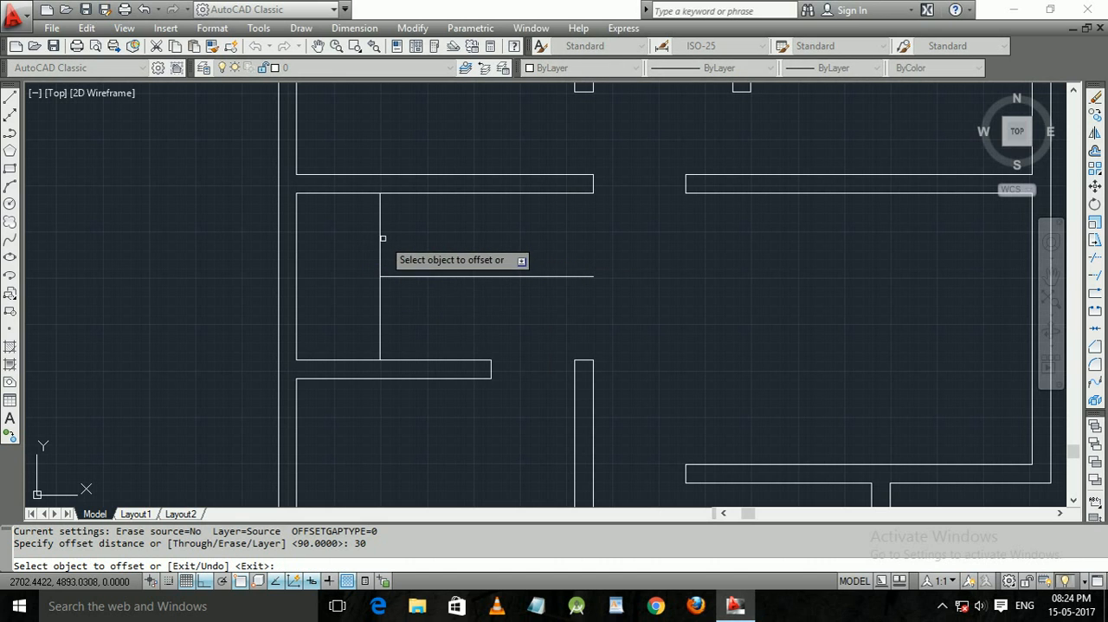
click(380, 242)
click(407, 247)
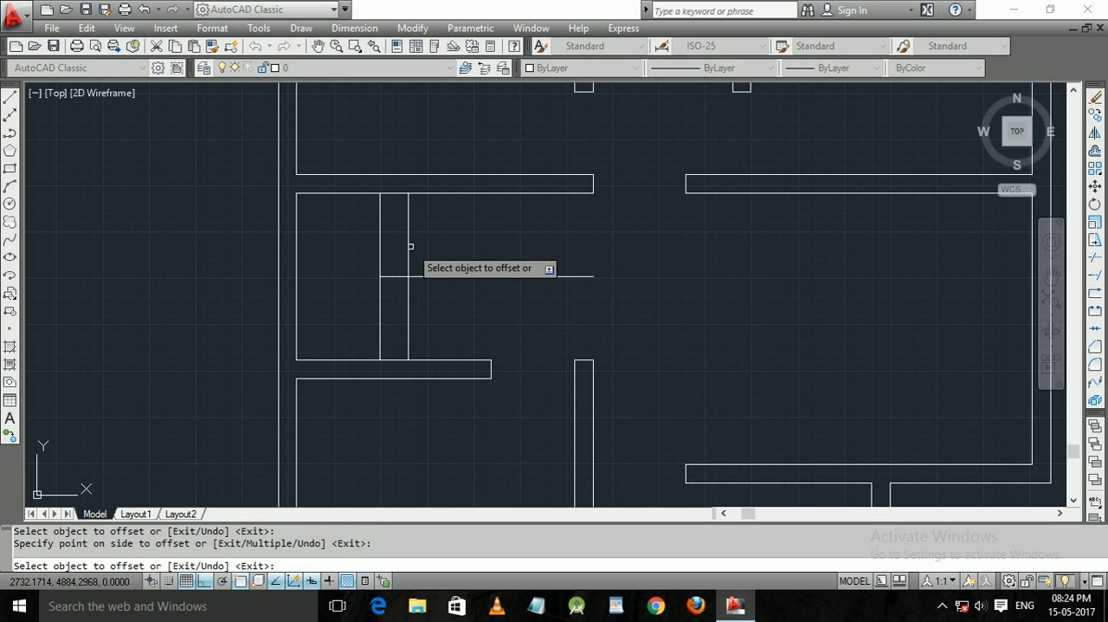
click(407, 248)
click(433, 247)
click(437, 248)
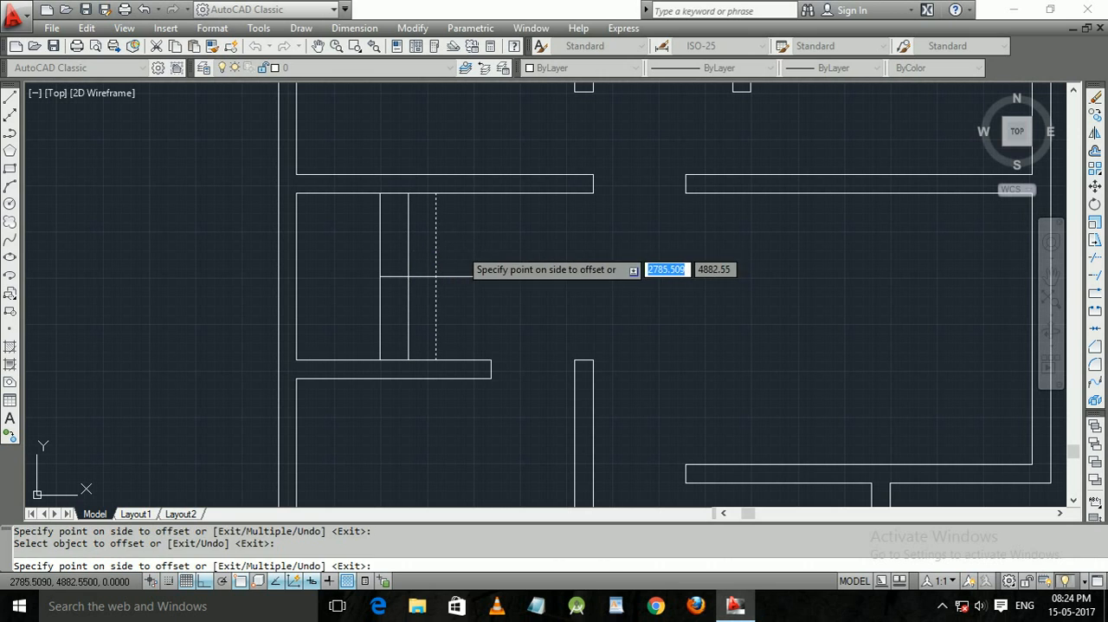
click(468, 252)
click(465, 252)
click(502, 252)
click(493, 255)
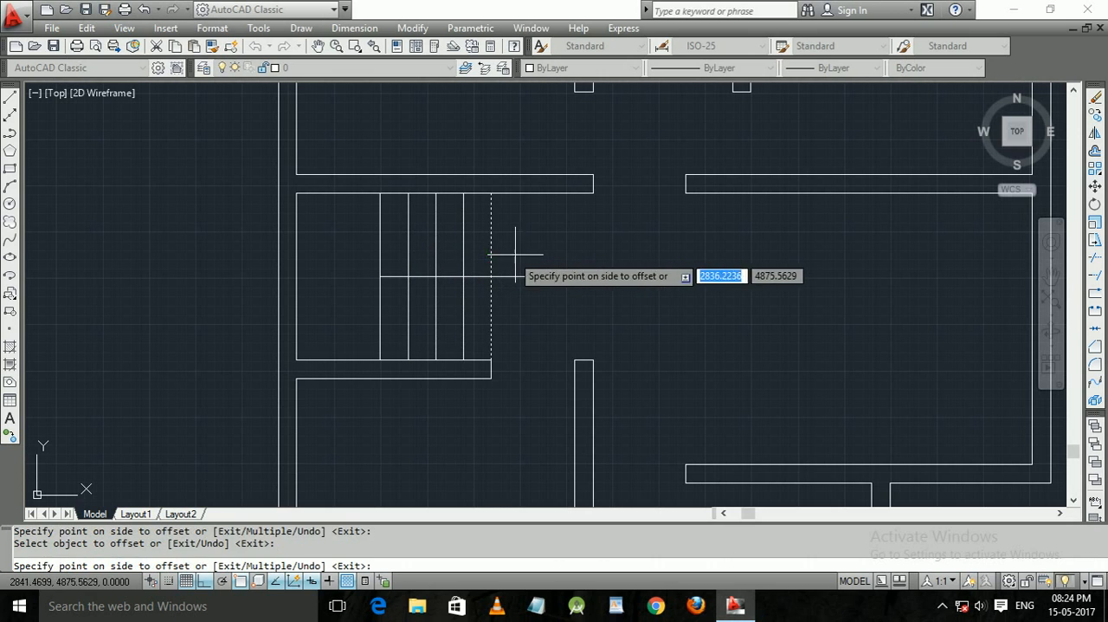
click(526, 256)
click(519, 255)
click(554, 250)
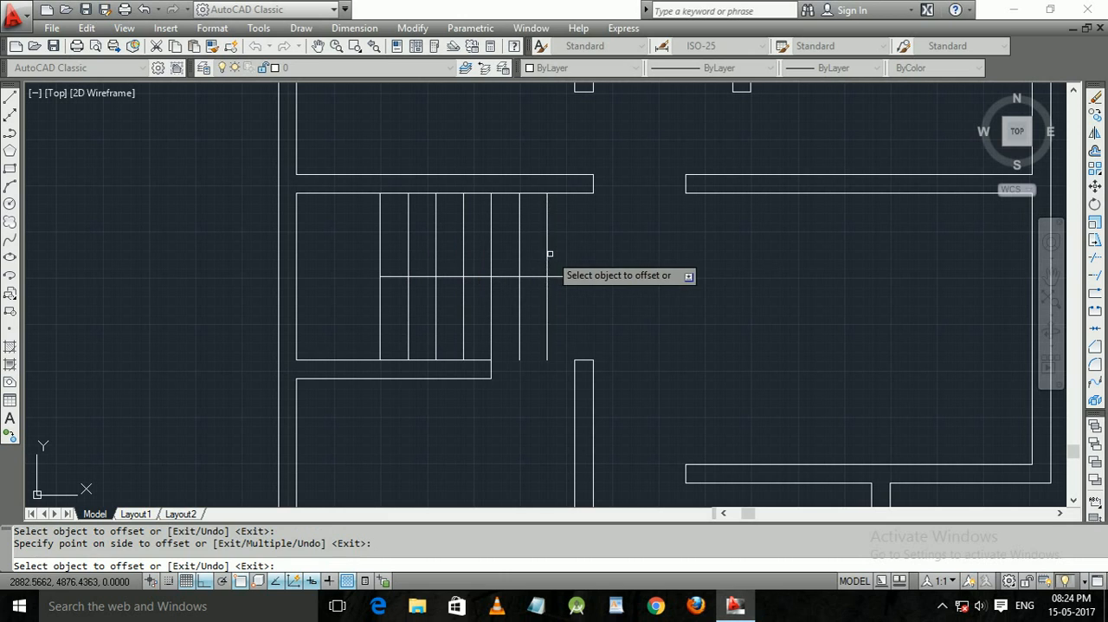
click(548, 250)
click(578, 250)
click(574, 248)
click(584, 250)
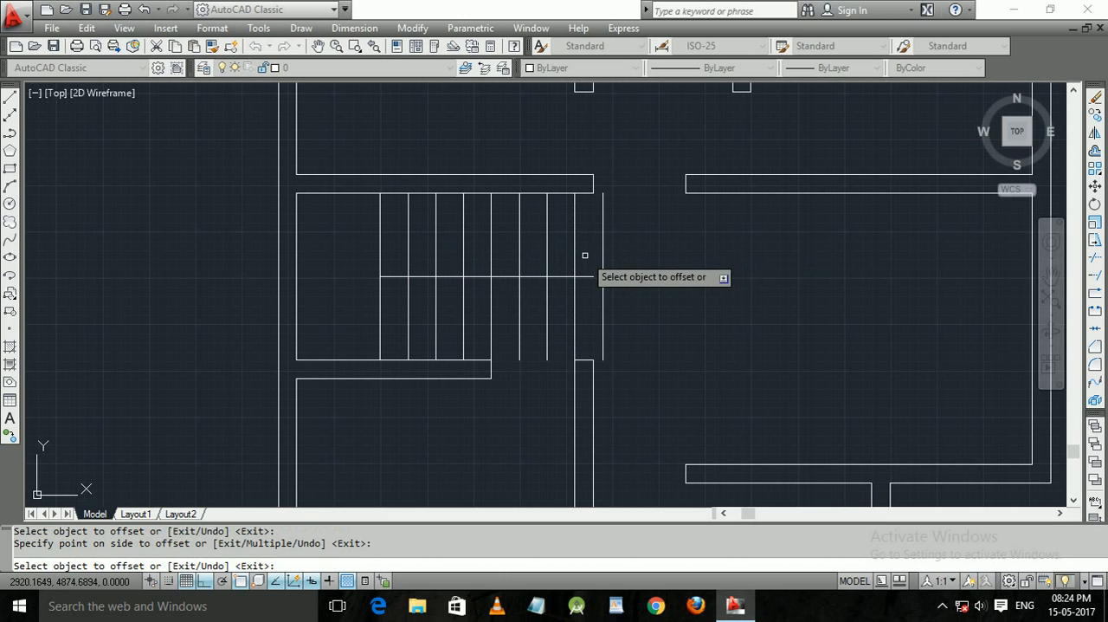
key(ctrl+z)
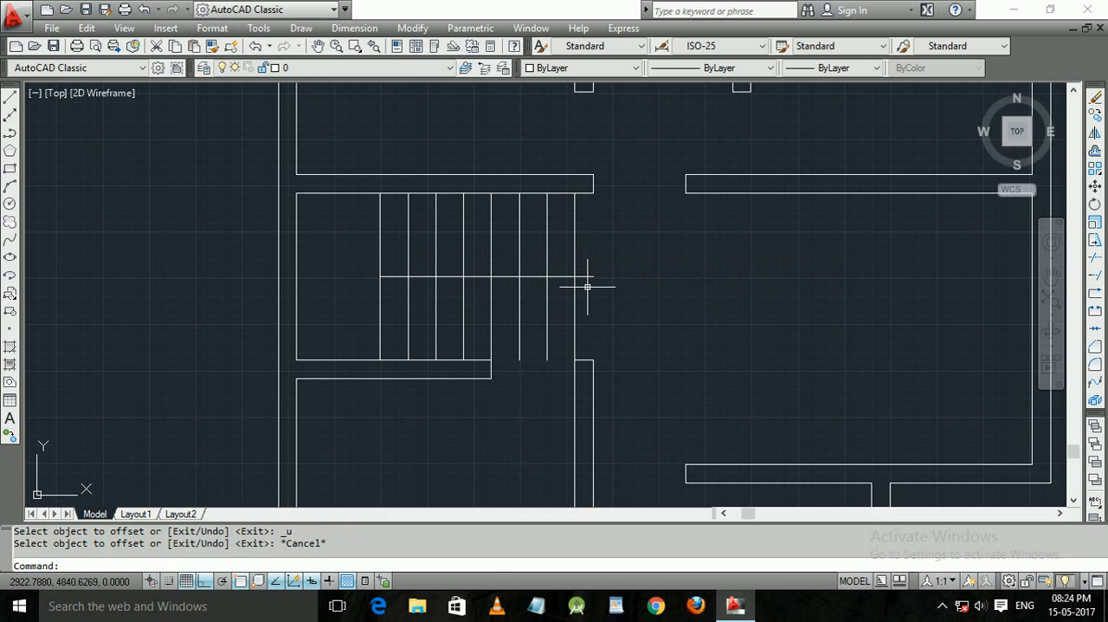
text(tr)
key(Return)
click(599, 297)
click(589, 275)
click(592, 302)
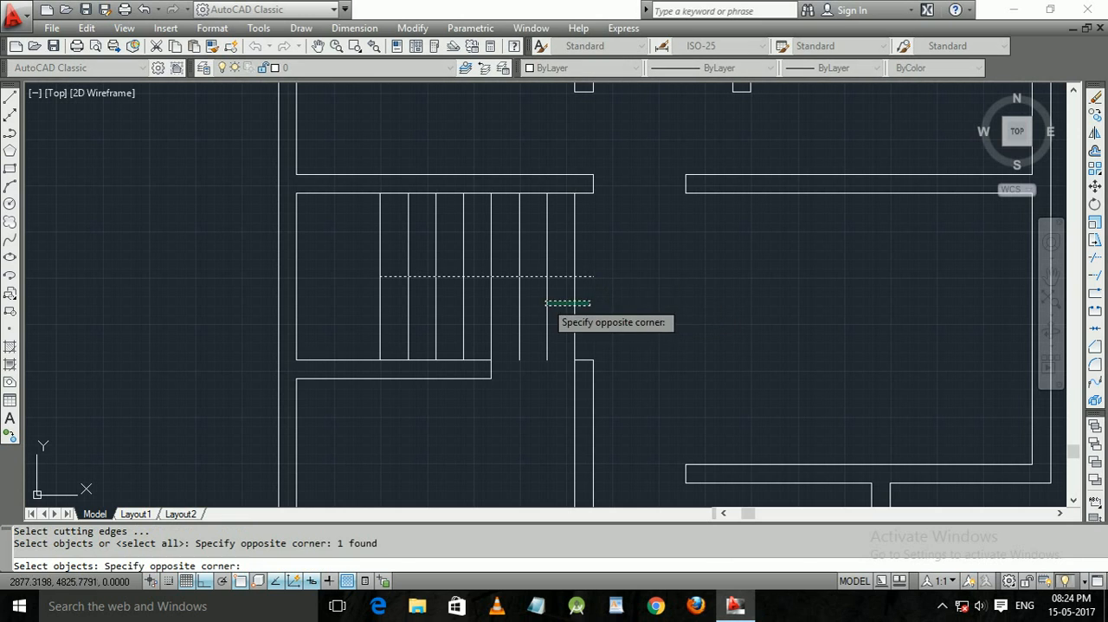
key(Escape)
key(Escape)
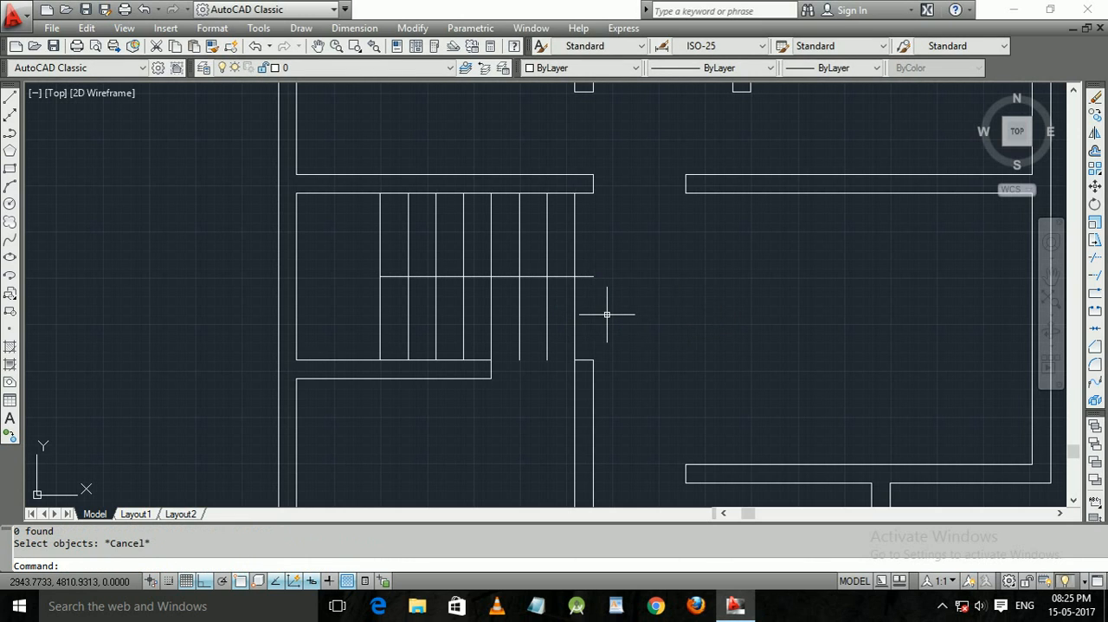
Trim the end of the stair's horizontal middle line that overhangs the last tread.
text(tr)
key(Return)
key(Return)
click(596, 293)
click(581, 260)
Trim the lower halves of the last three tread lines, which extend beyond the short lower wall.
click(594, 312)
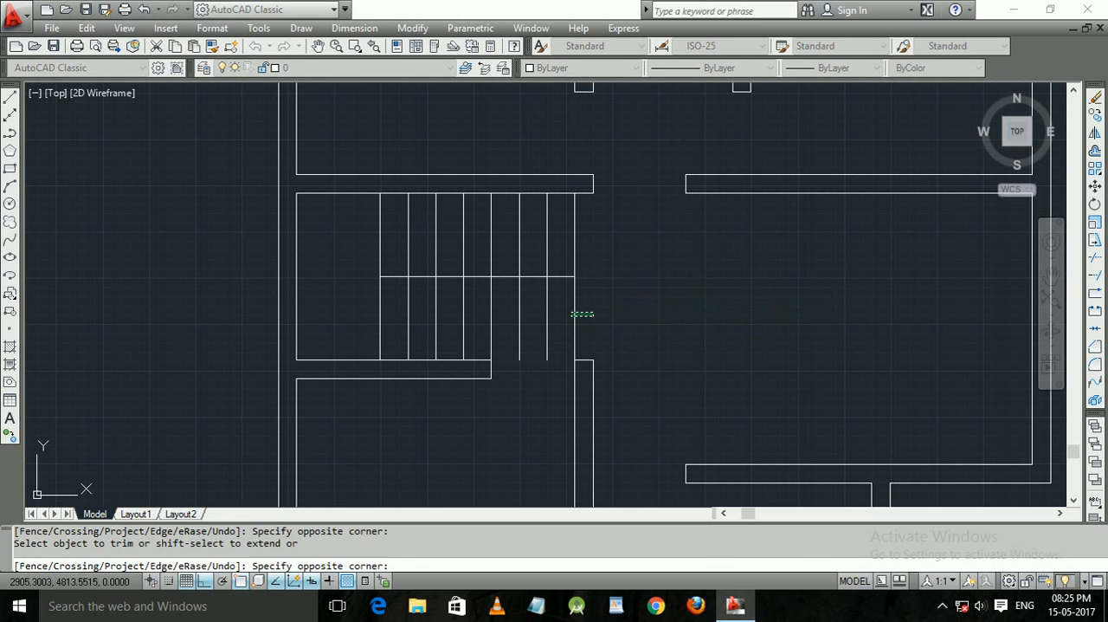
click(571, 316)
click(562, 311)
click(533, 315)
click(542, 311)
click(509, 315)
mouse_move(508, 349)
middle_down()
mouse_move(592, 300)
mouse_move(568, 378)
middle_up()
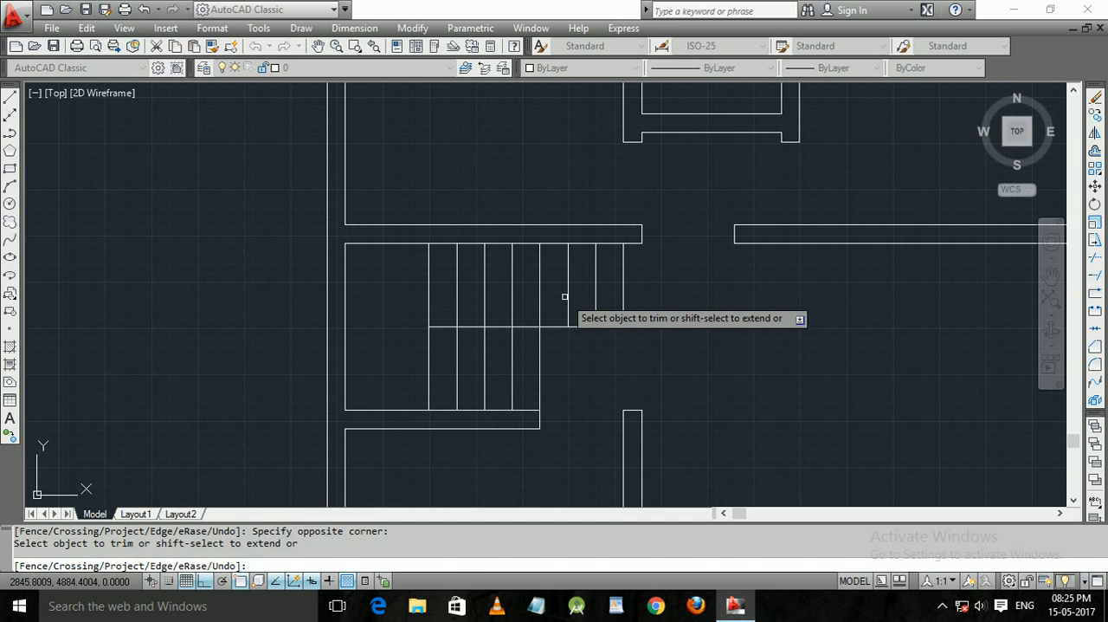
click(398, 321)
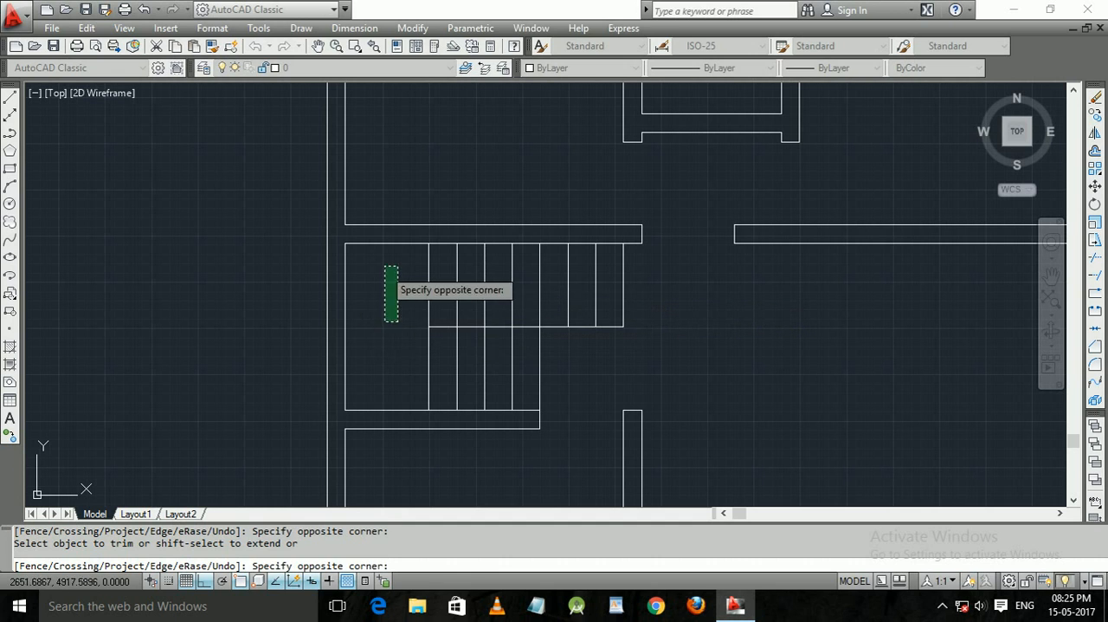
click(385, 266)
middle_drag(588, 361, 598, 300)
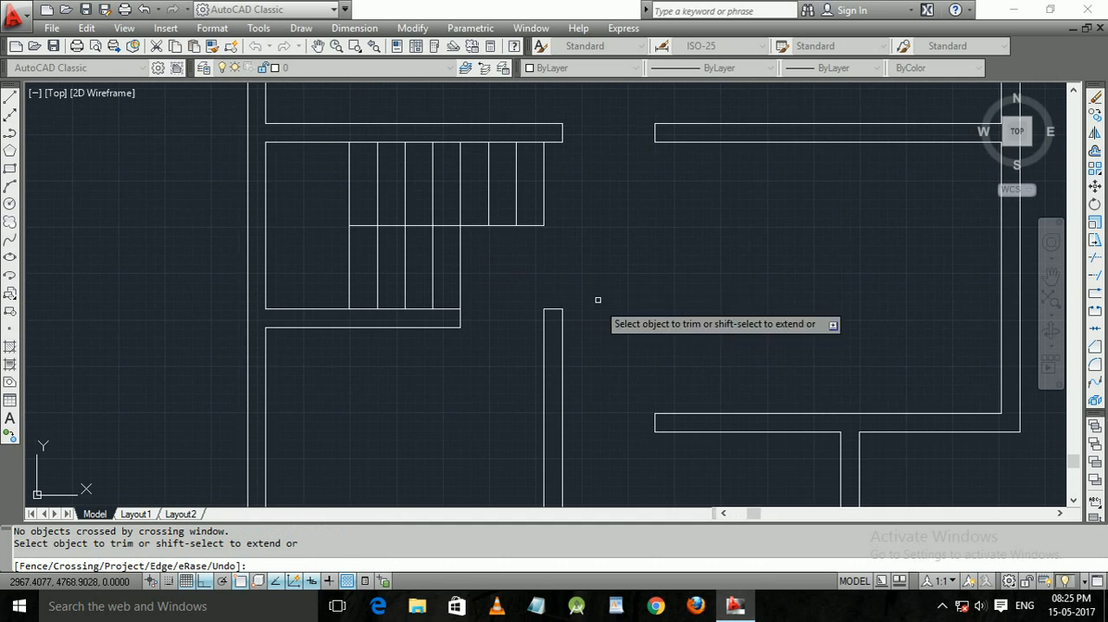
scroll(685, 280, up, 2)
scroll(737, 302, down, 2)
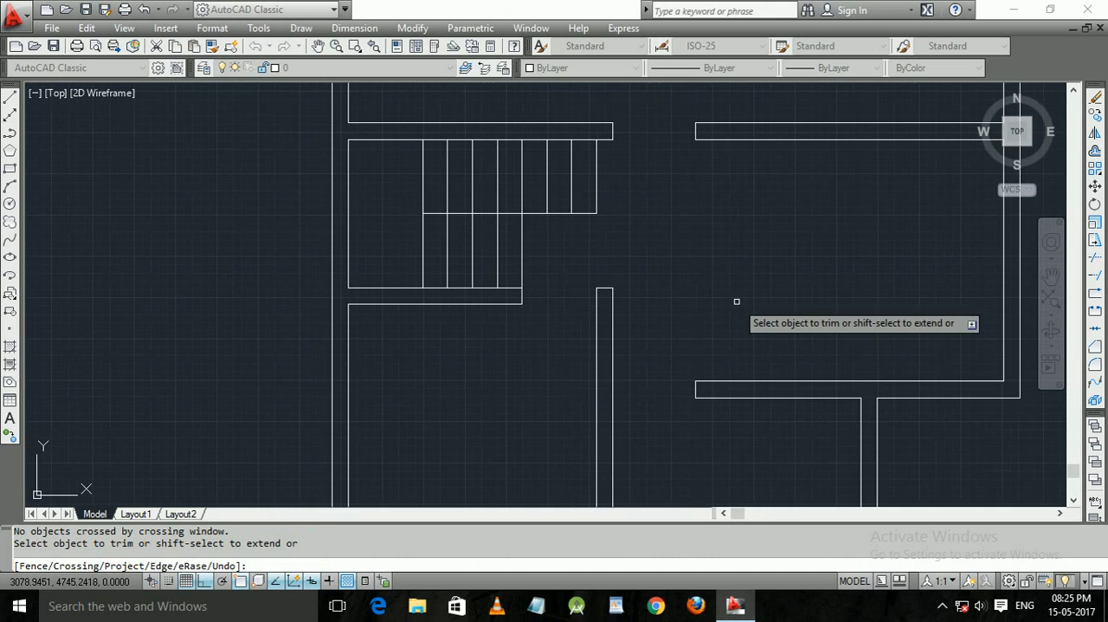
scroll(737, 302, down, 2)
mouse_move(668, 268)
middle_down()
mouse_move(635, 314)
mouse_move(639, 246)
middle_up()
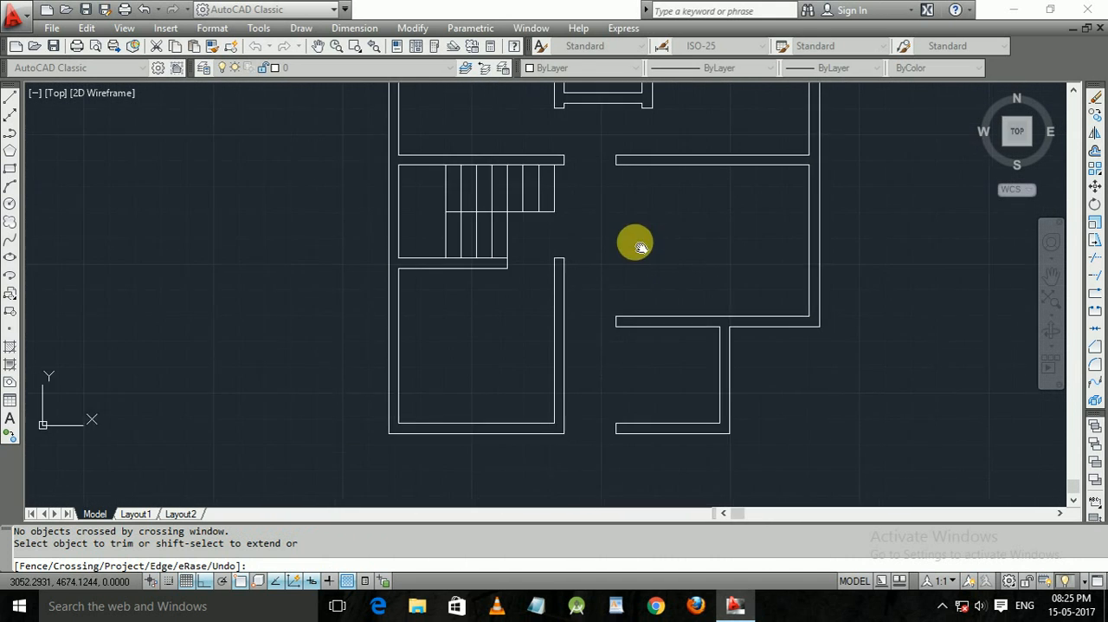
middle_drag(448, 347, 472, 279)
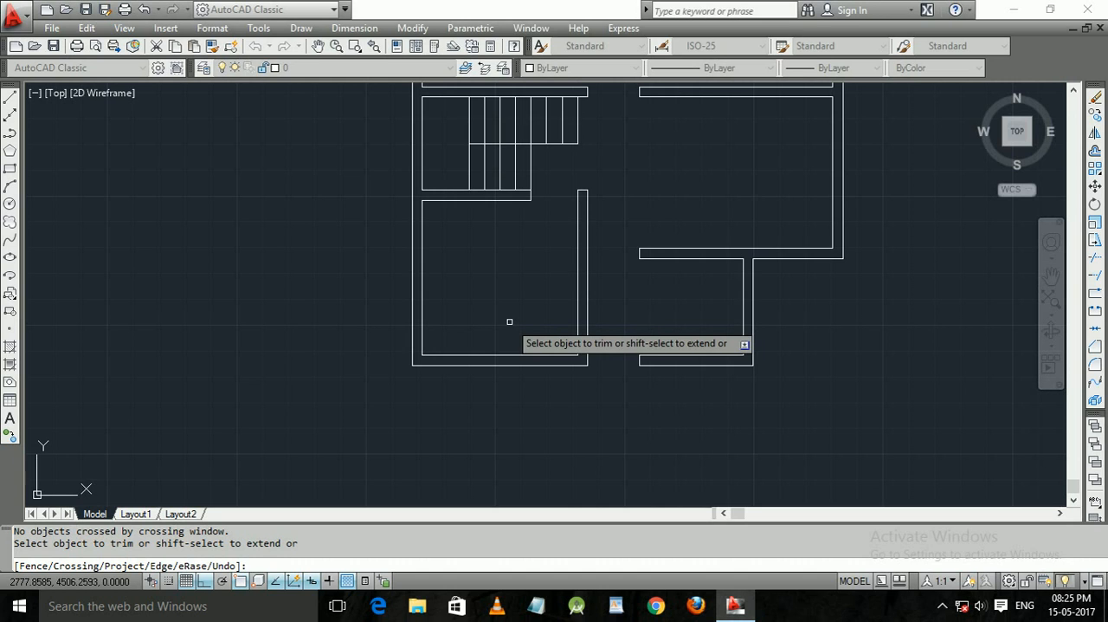
middle_drag(664, 294, 589, 322)
scroll(595, 296, up, 2)
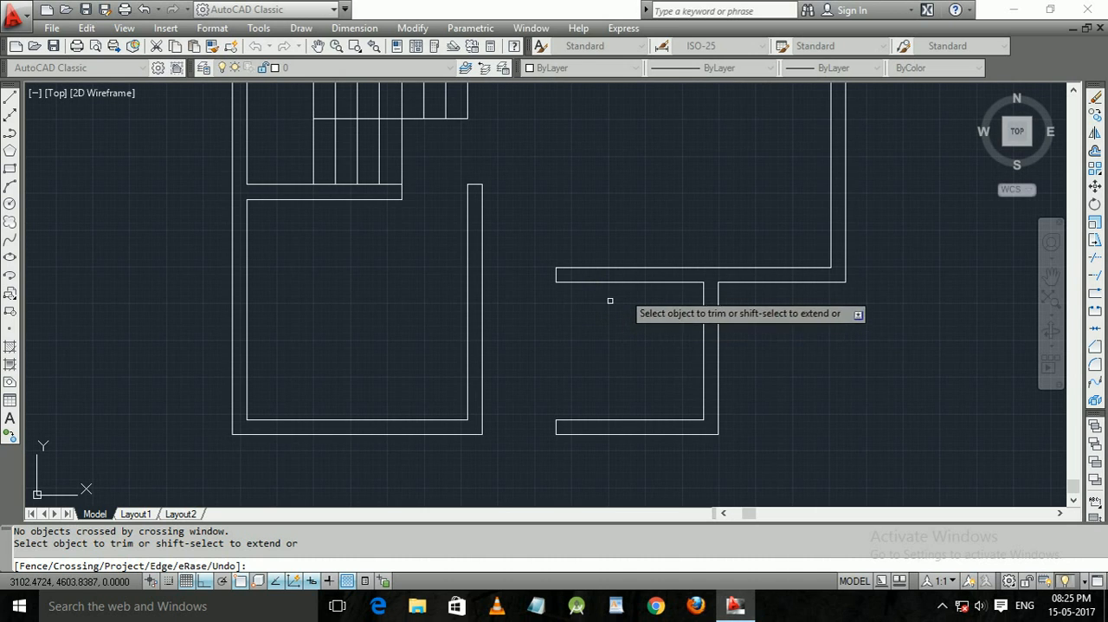
key(Escape)
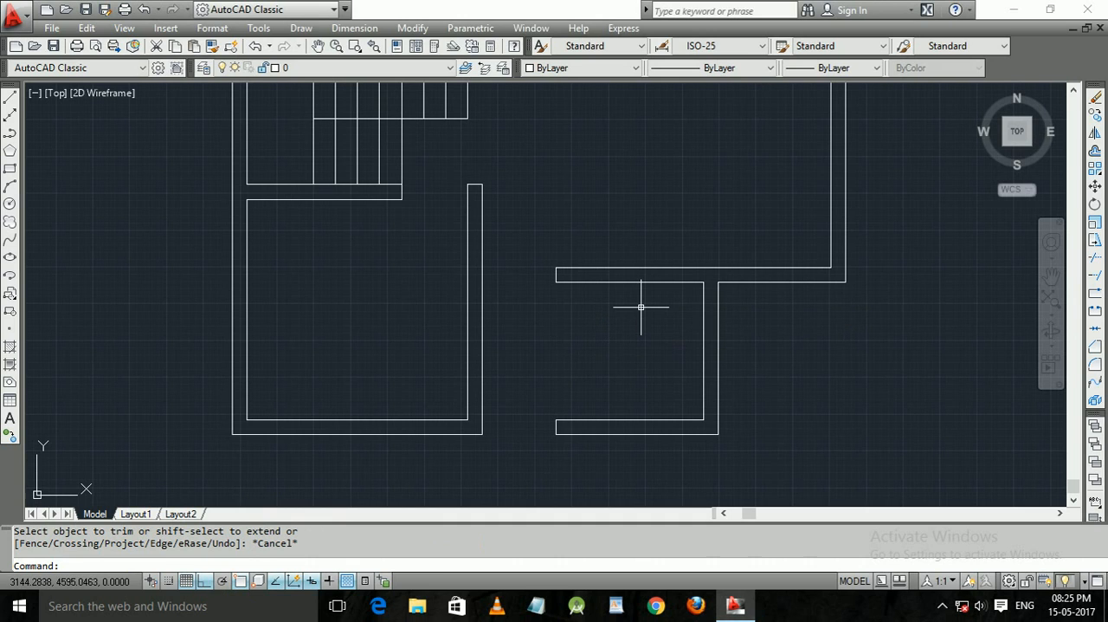
Turn off object snap.
key(F3)
key(F3)
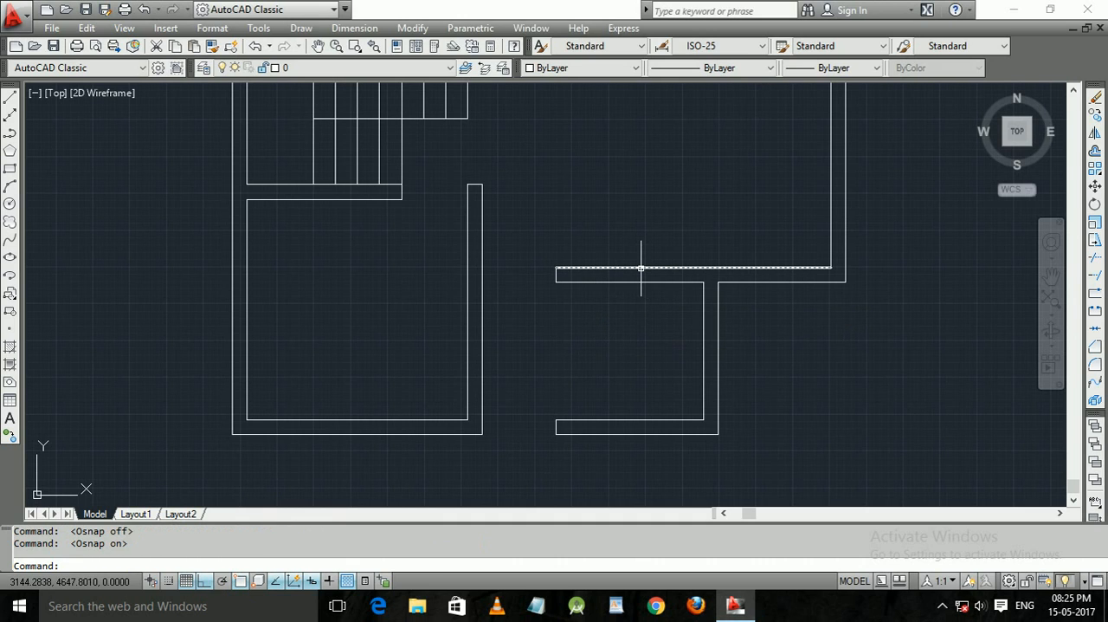
key(Escape)
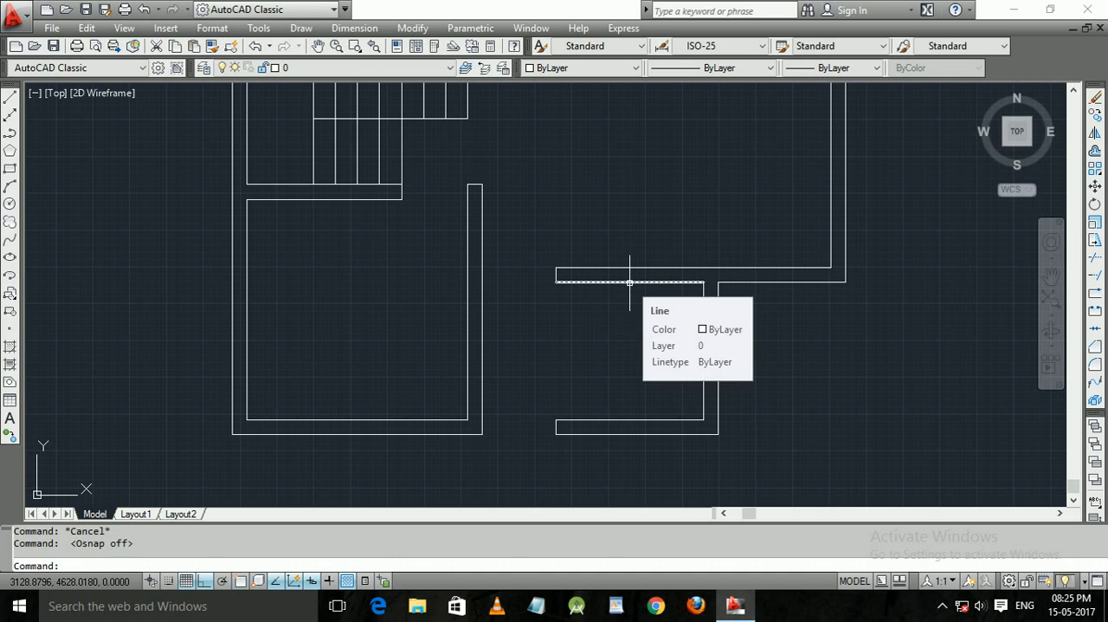
Turn on object snap, and switch 3D object snap on and off and ortho mode off and on.
key(F3)
key(F4)
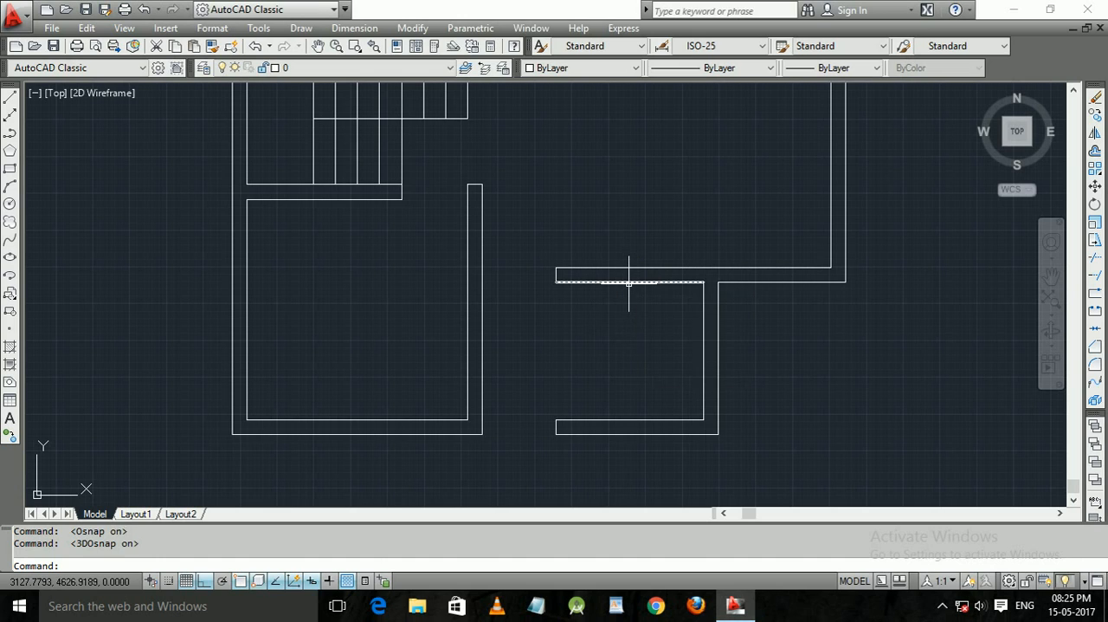
key(F4)
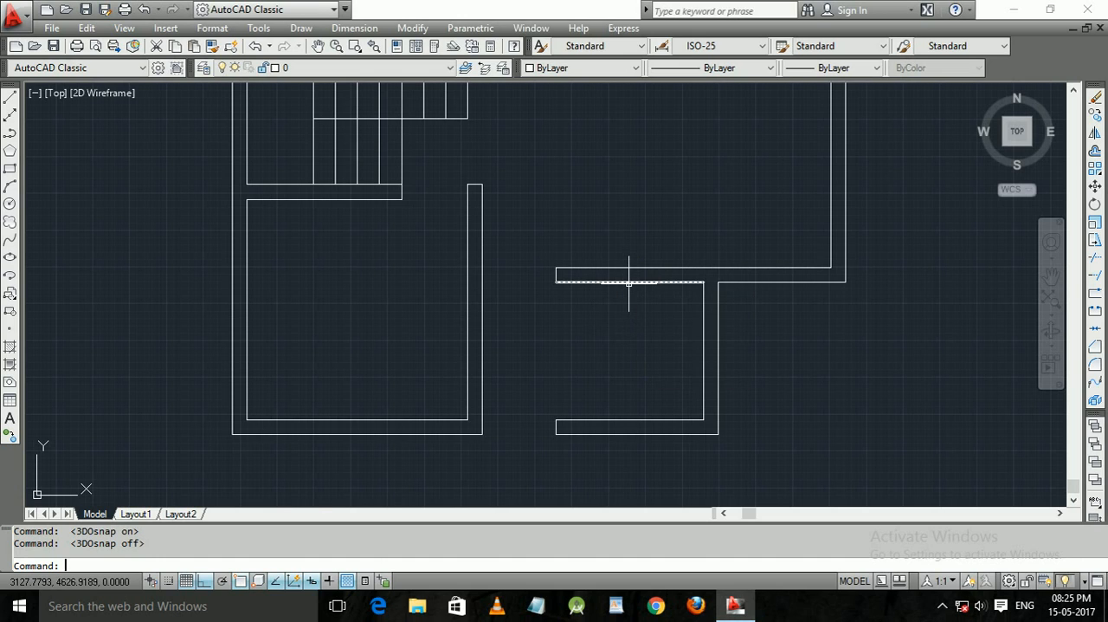
click(204, 580)
click(204, 580)
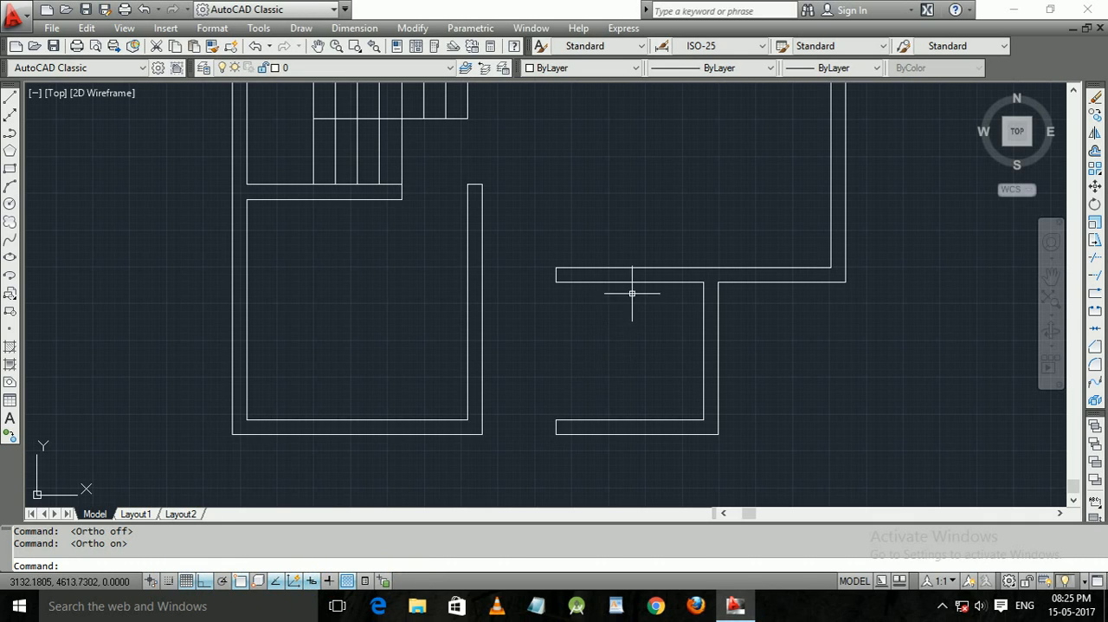
text(l)
key(Return)
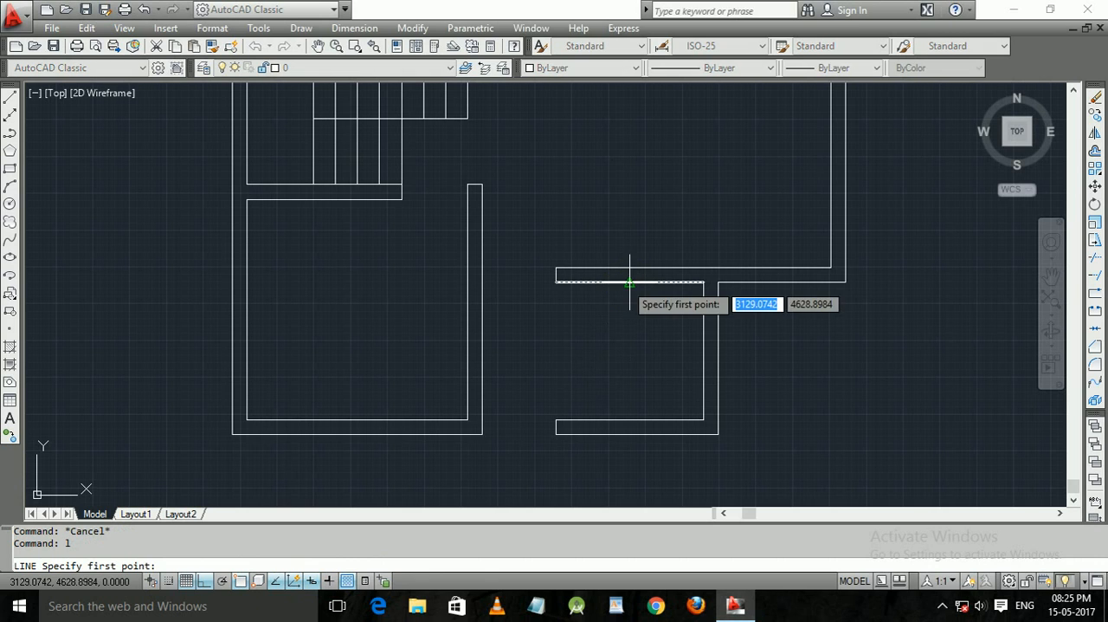
key(Escape)
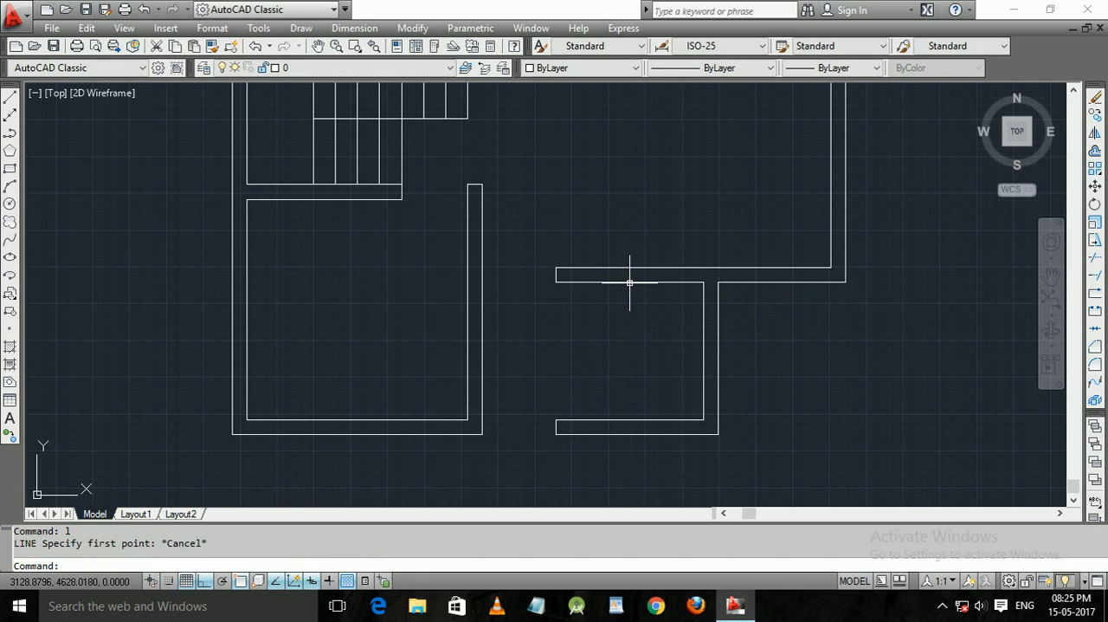
text(l)
key(Return)
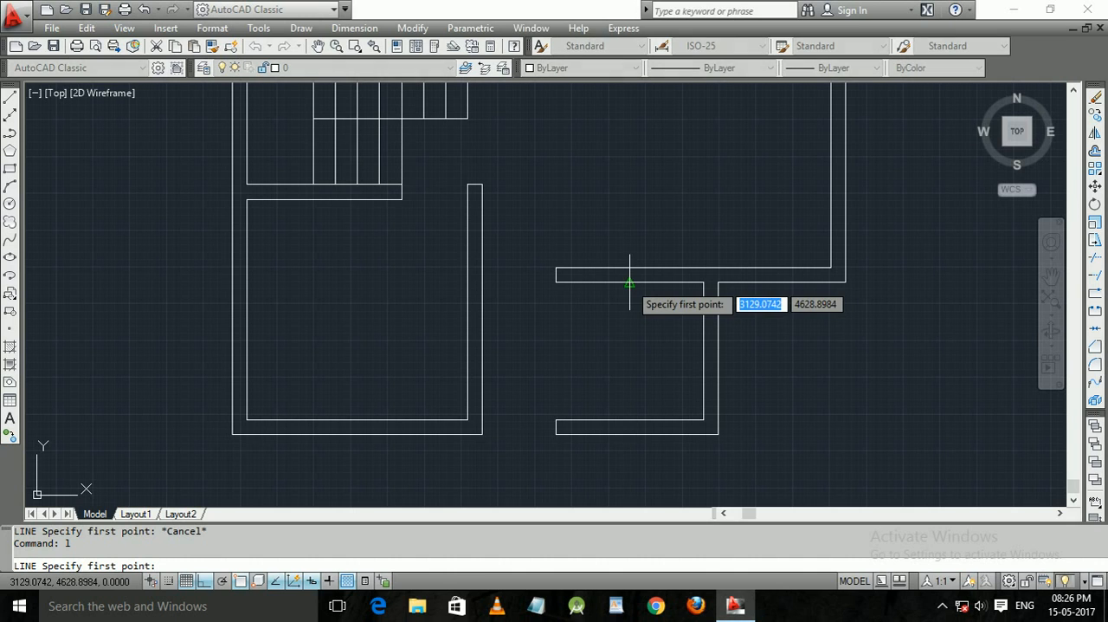
key(F2)
key(Escape)
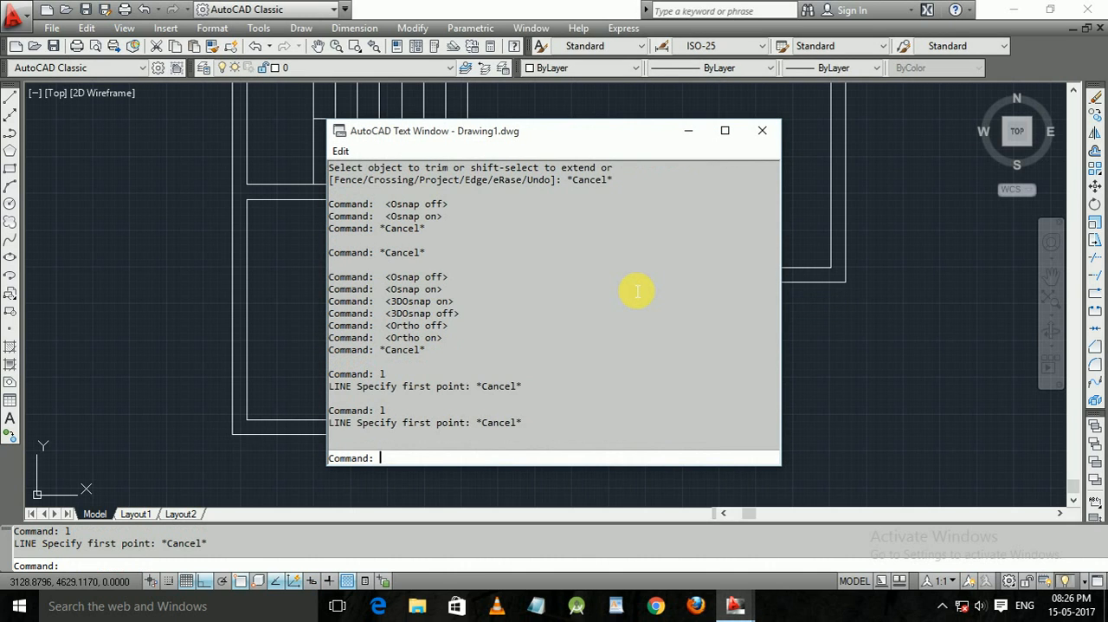
key(Escape)
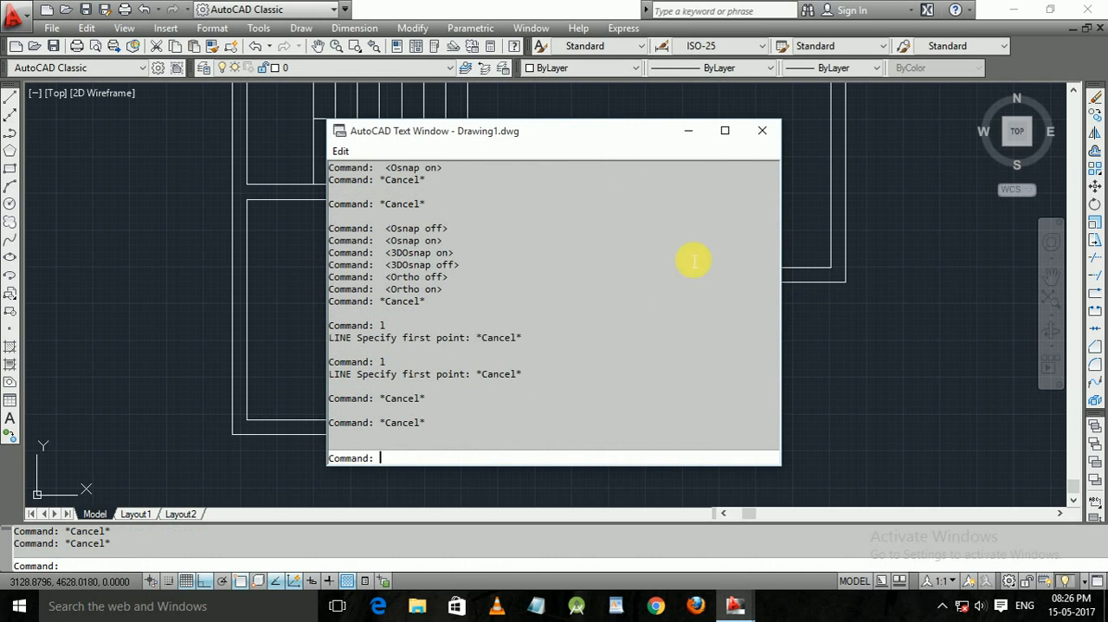
click(764, 132)
Cycle the isoplane, toggle dynamic UCS, and turn off the grid display.
key(F5)
key(F6)
key(F5)
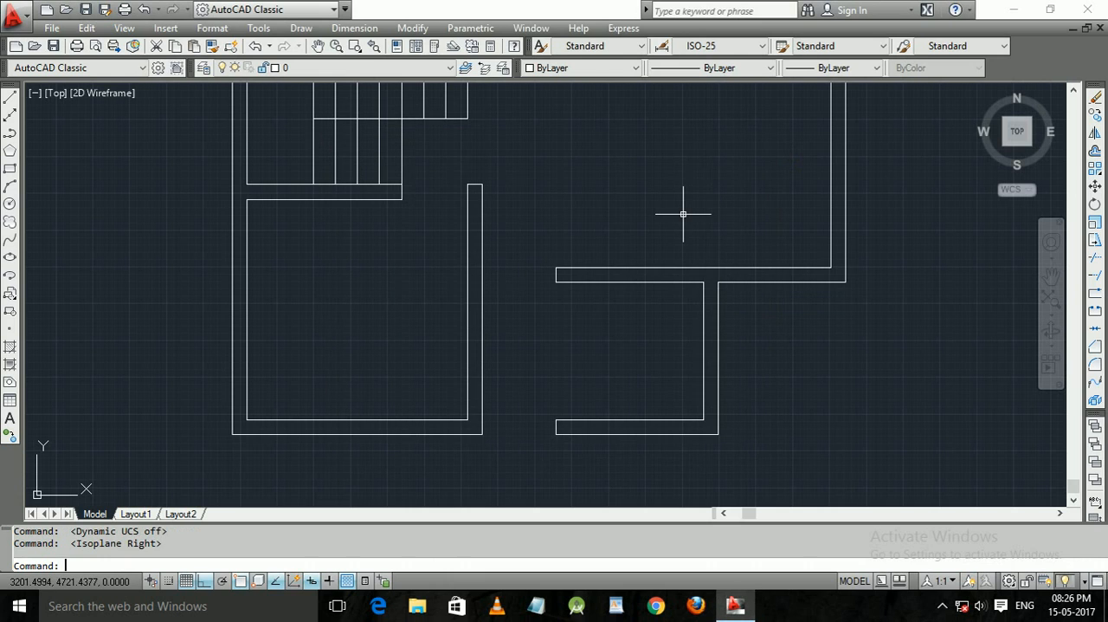
key(F6)
key(F7)
key(F8)
key(F9)
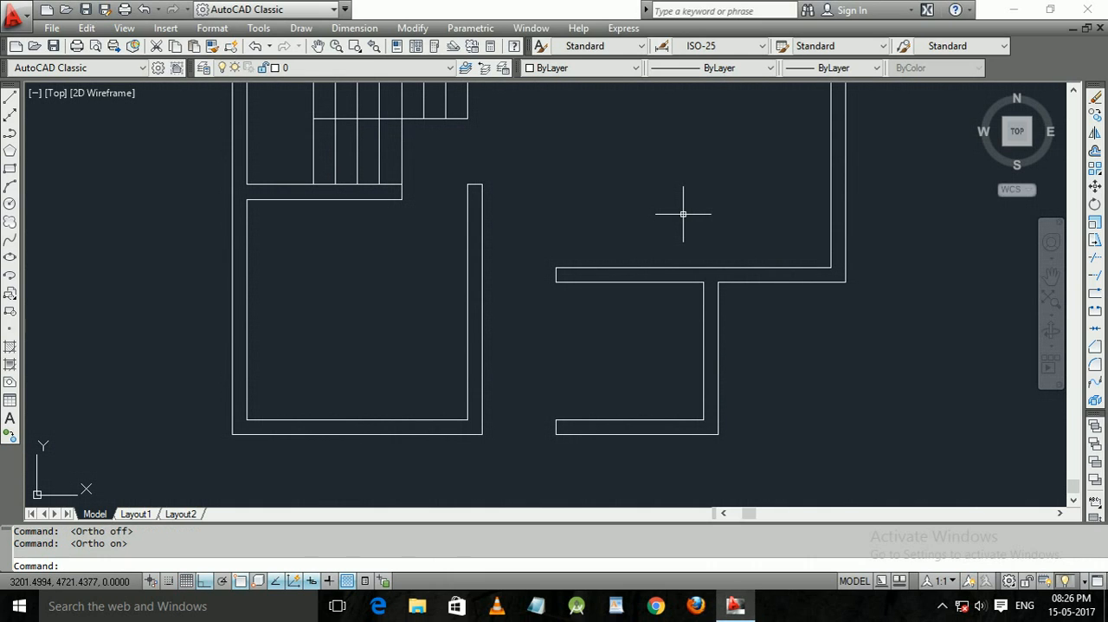
Turn on snap mode and turn off ortho mode.
key(F10)
key(F8)
key(F8)
key(F9)
key(F8)
key(F9)
key(F8)
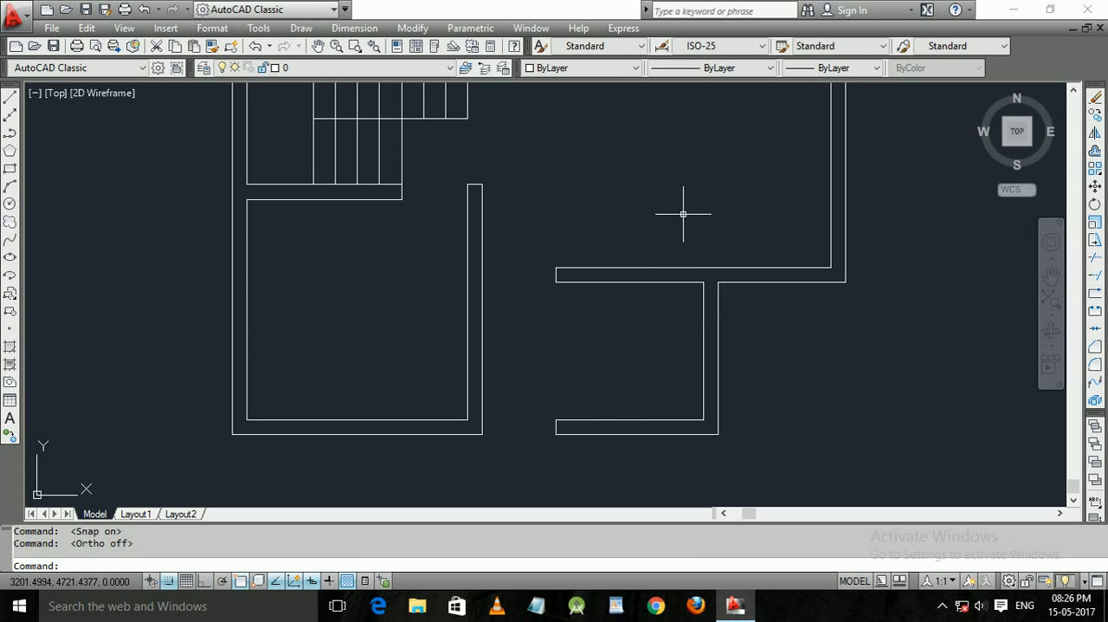
Toggle object snap off and on a few times, leaving it turned on.
key(F3)
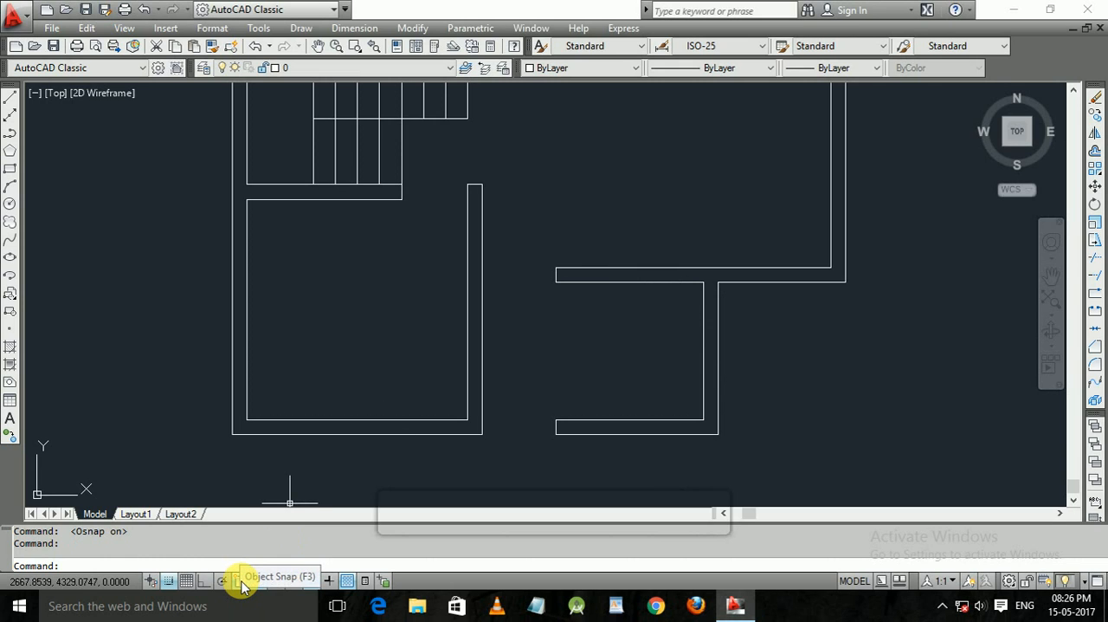
key(F3)
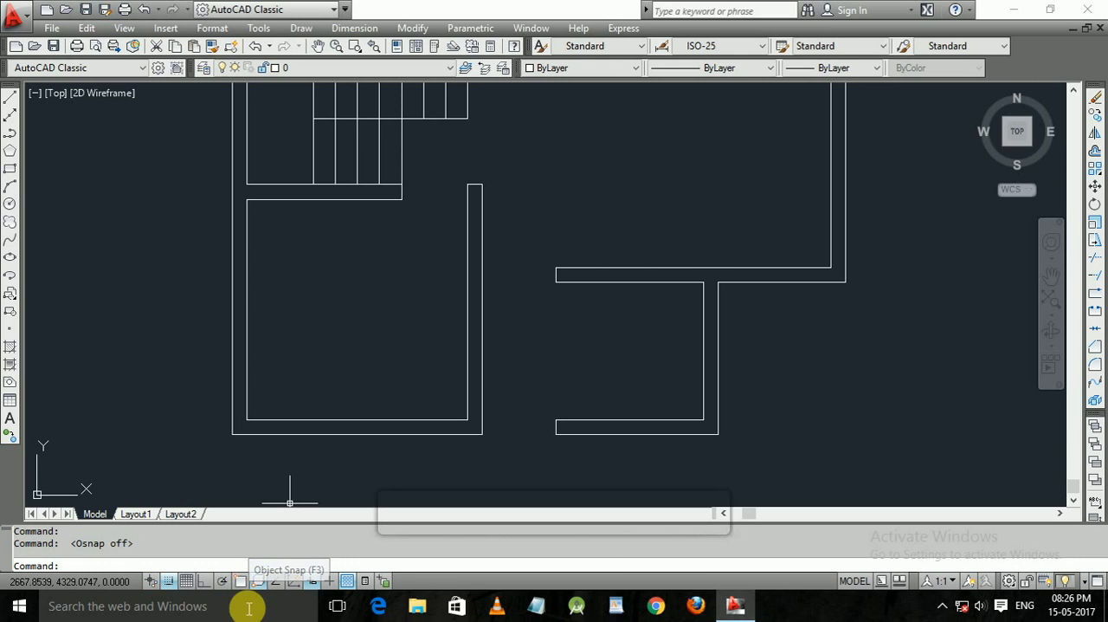
click(240, 581)
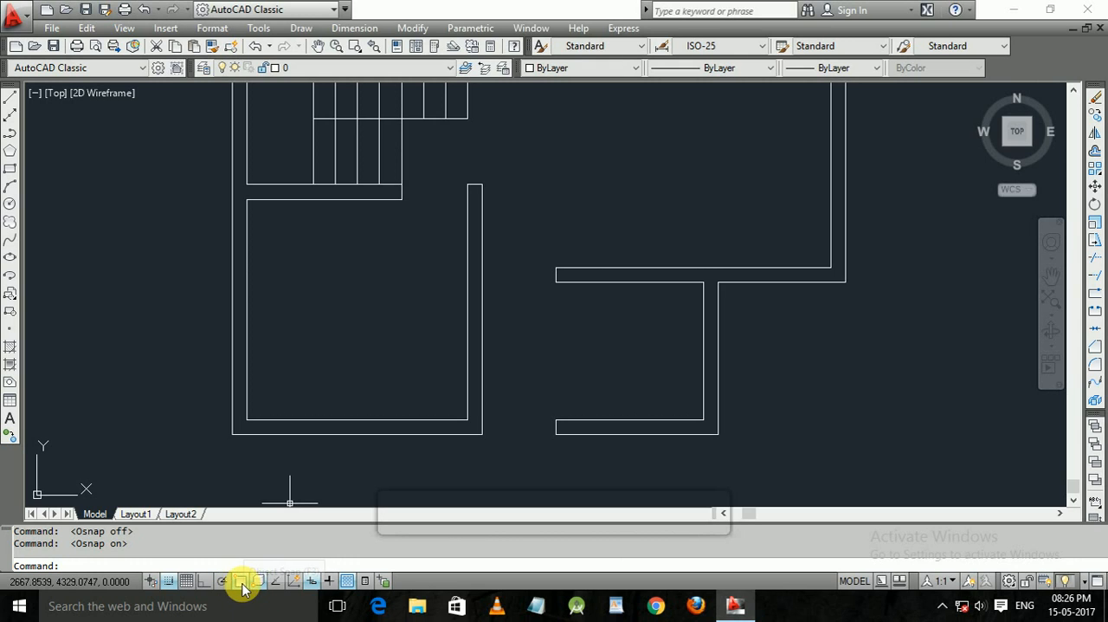
click(240, 581)
click(240, 581)
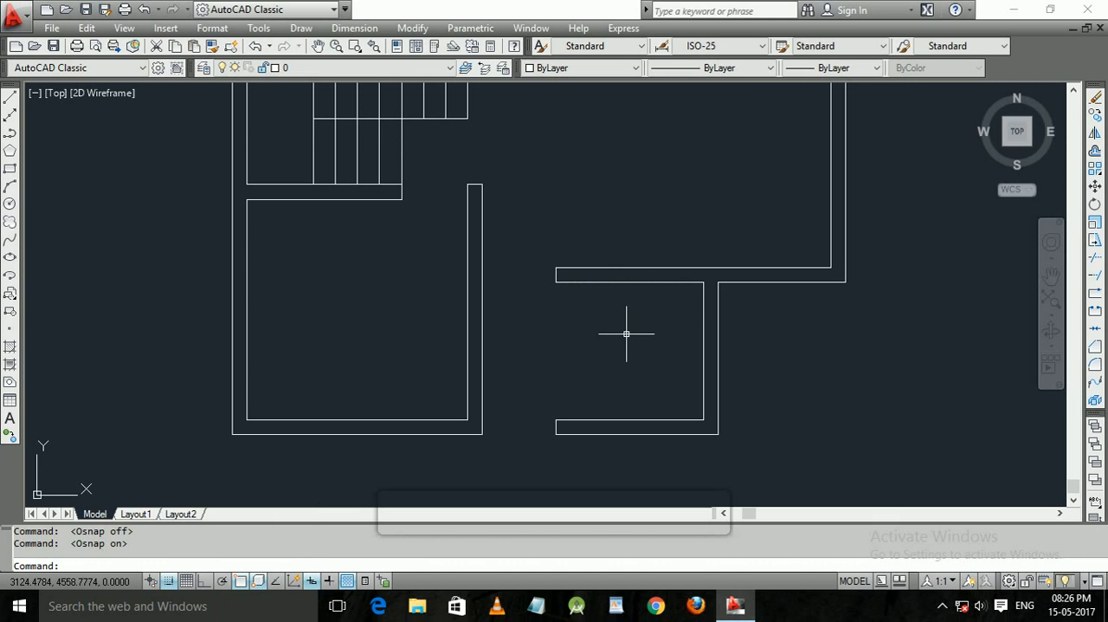
During a Line command, clear all object snap modes in the drafting settings, reselect all of them and accept.
text(L)
key(Return)
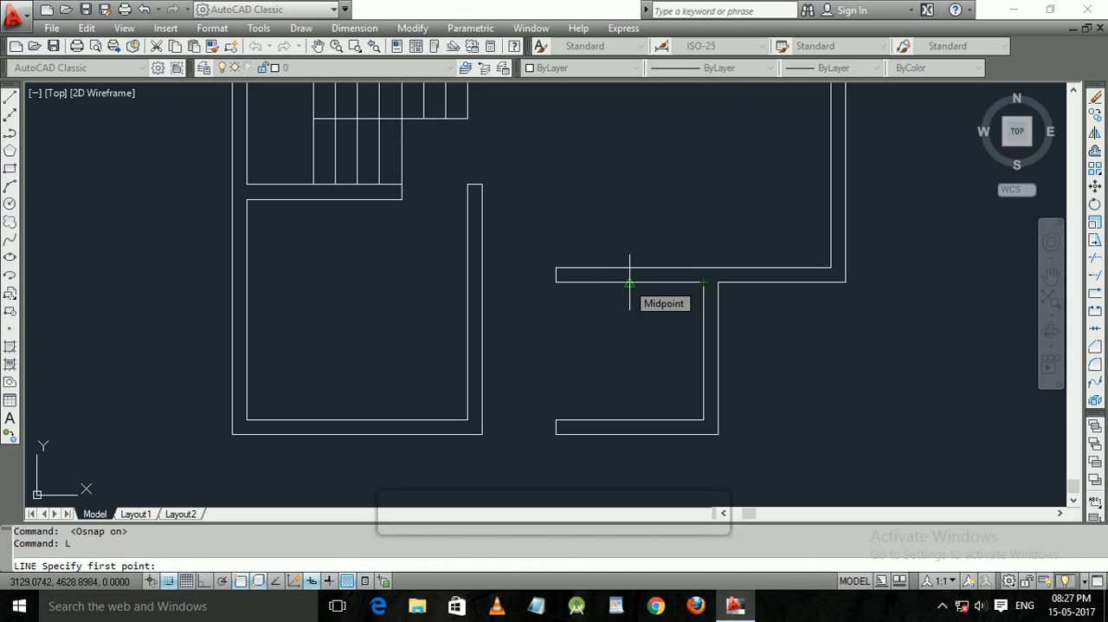
right_click(241, 585)
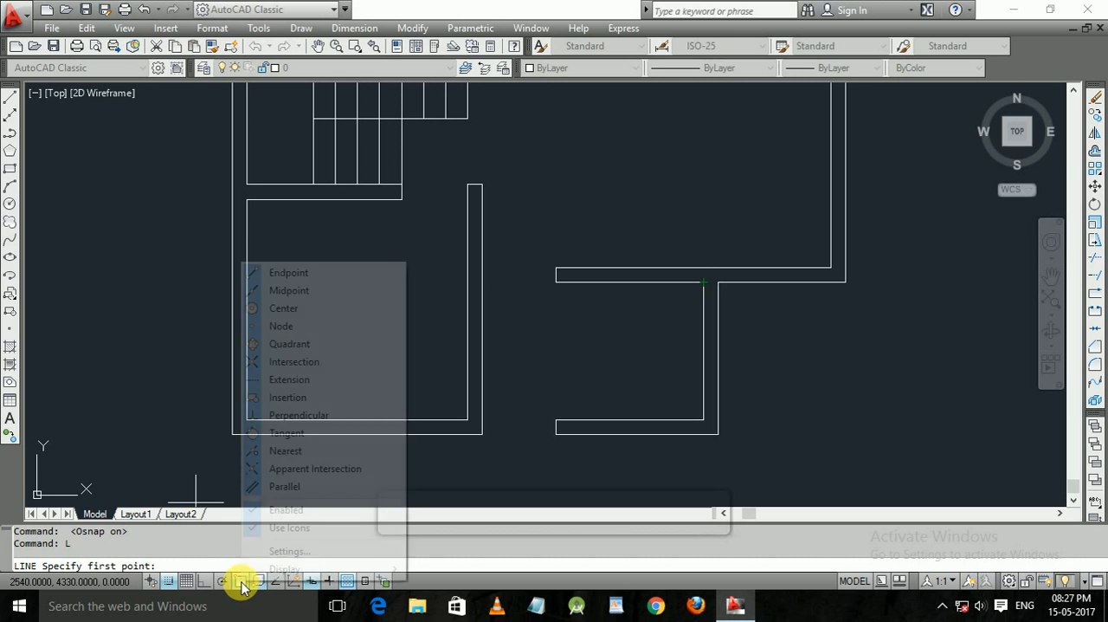
click(283, 551)
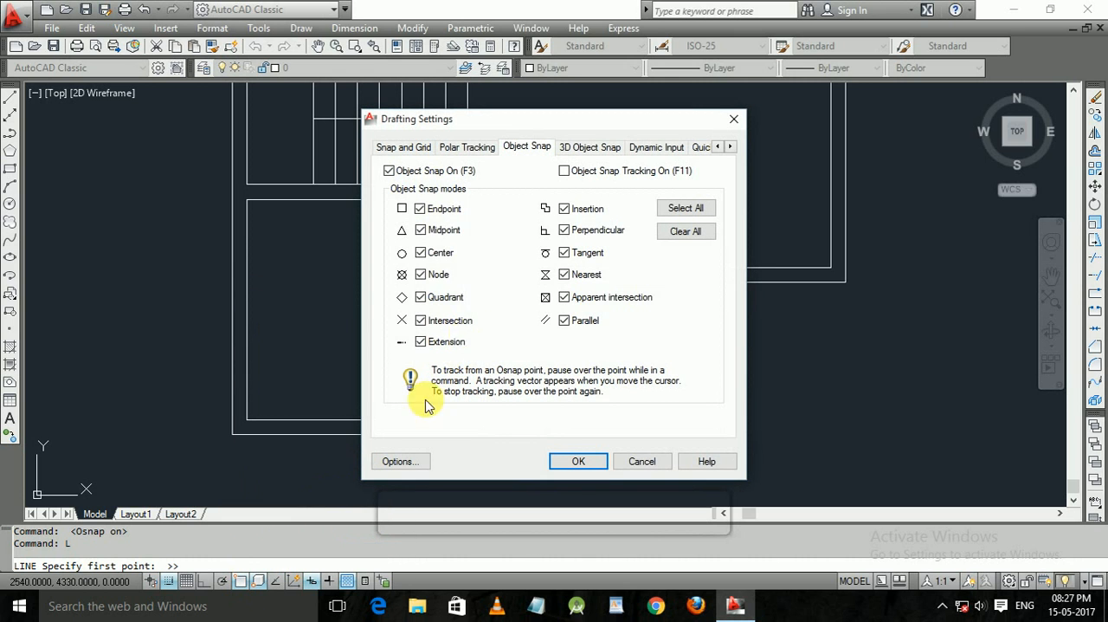
click(422, 231)
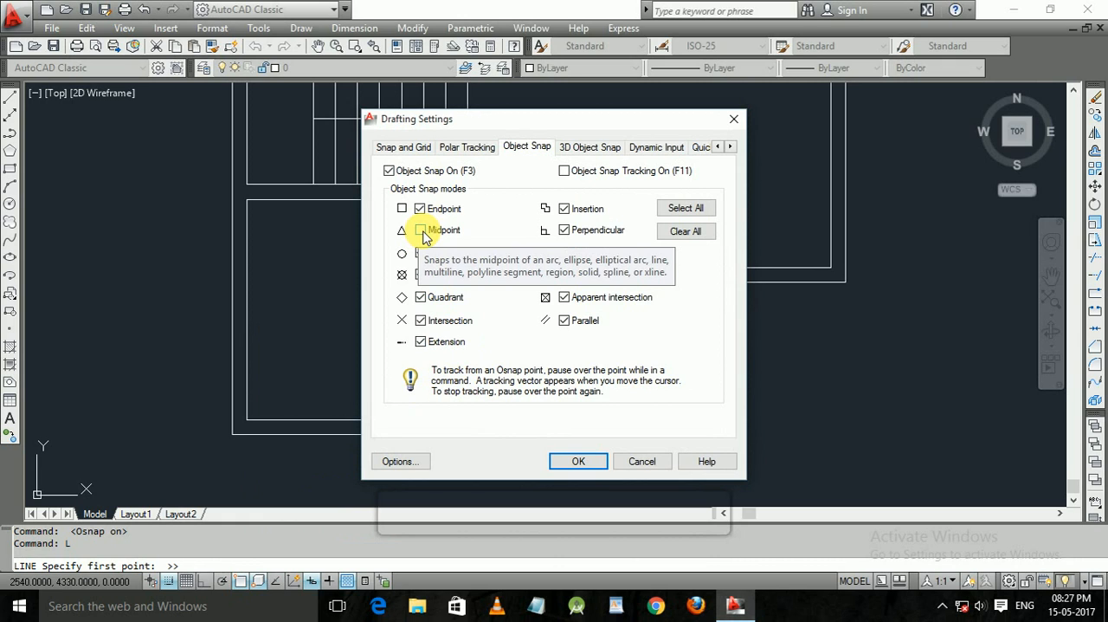
click(422, 231)
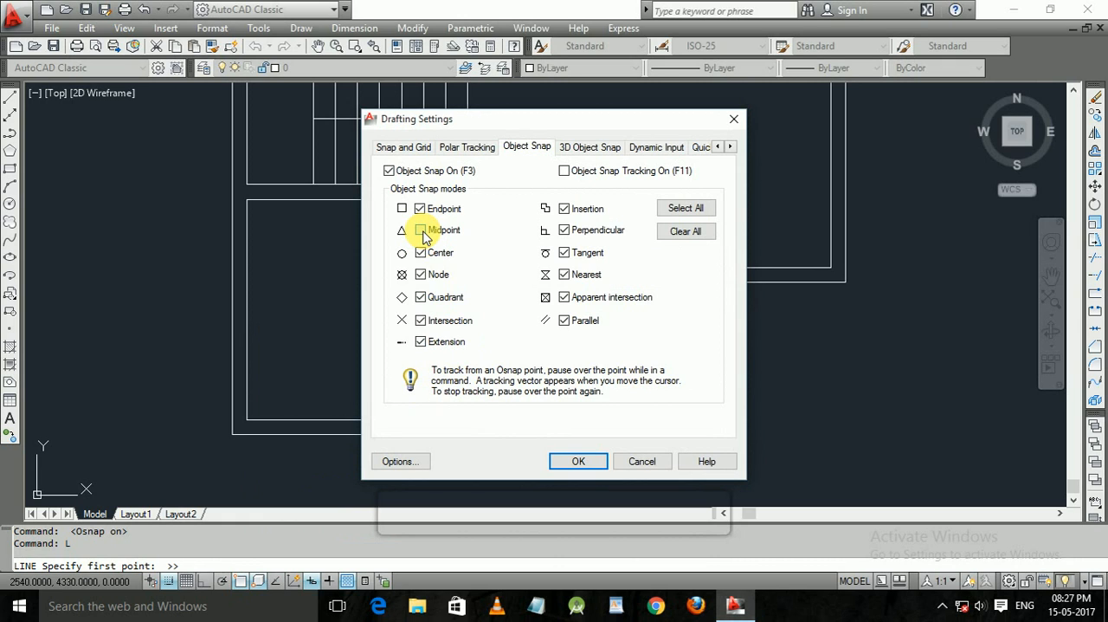
click(685, 232)
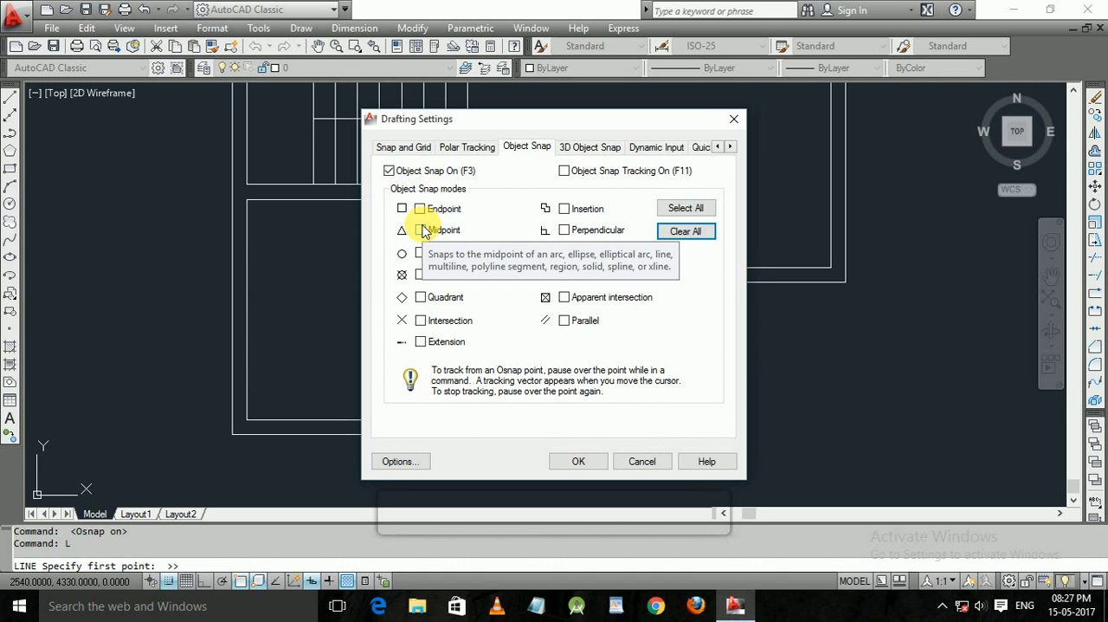
click(686, 208)
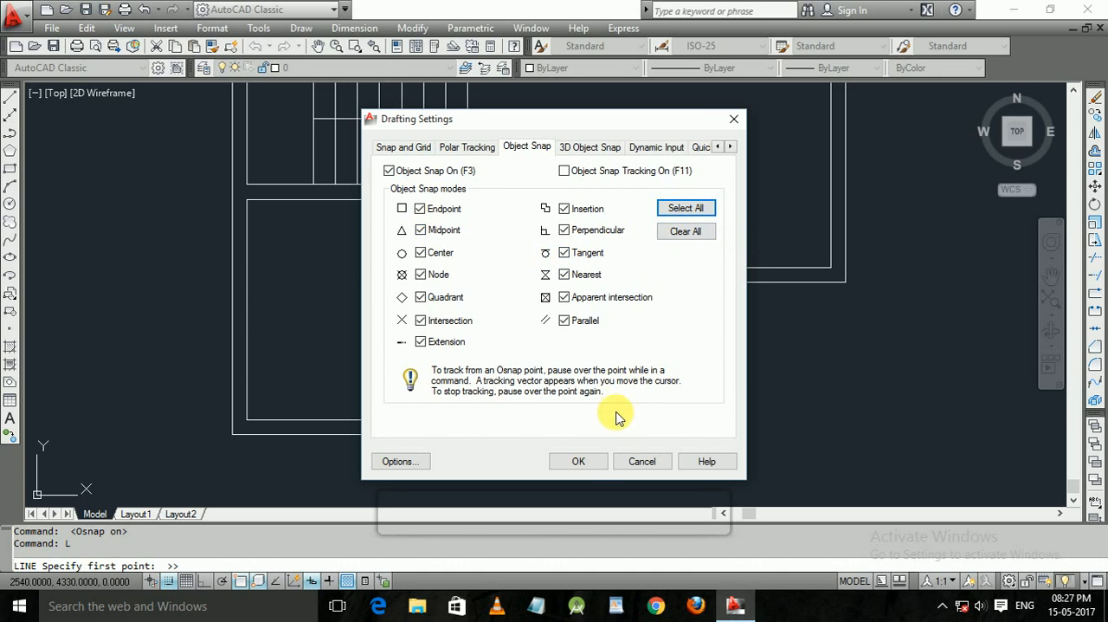
click(578, 461)
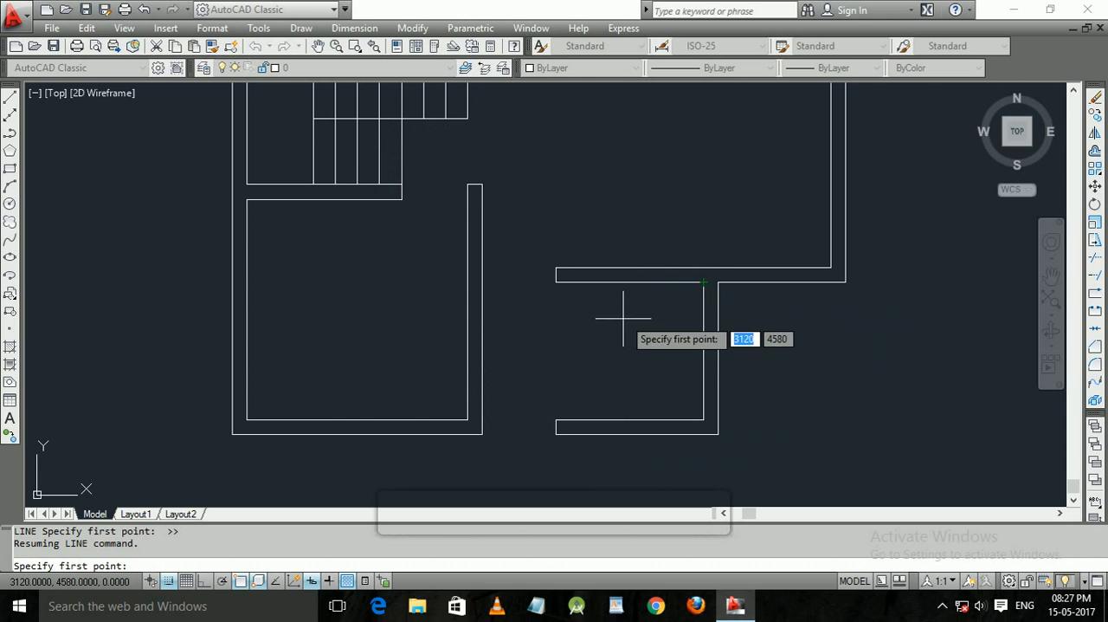
Draw a line about 71 units long straight up from the midpoint of the small lower-right room's upper wall line.
click(630, 281)
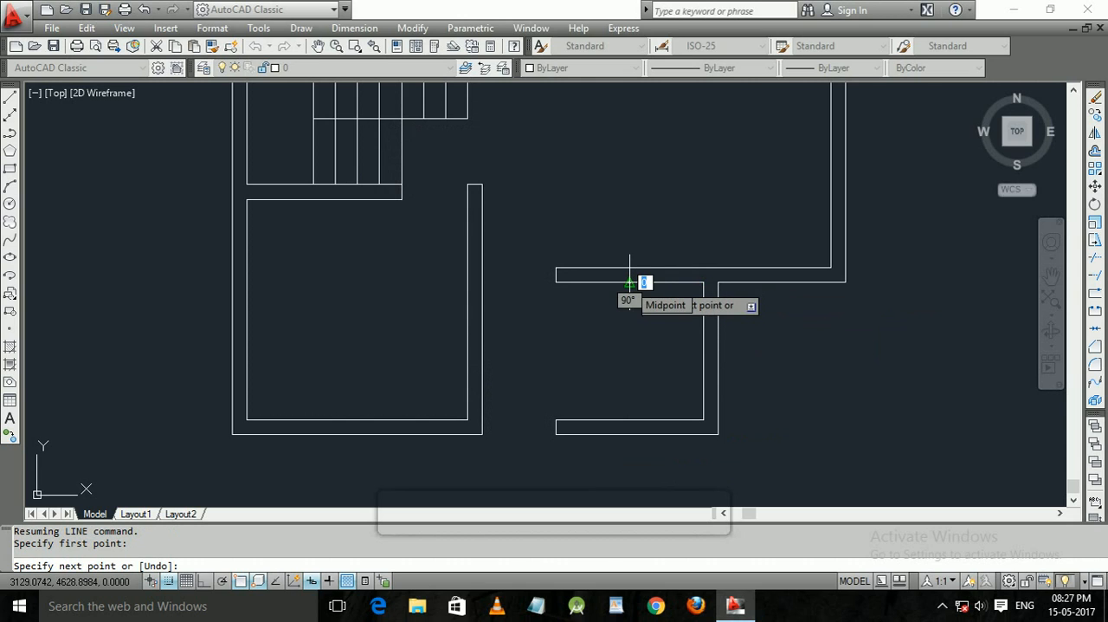
click(629, 231)
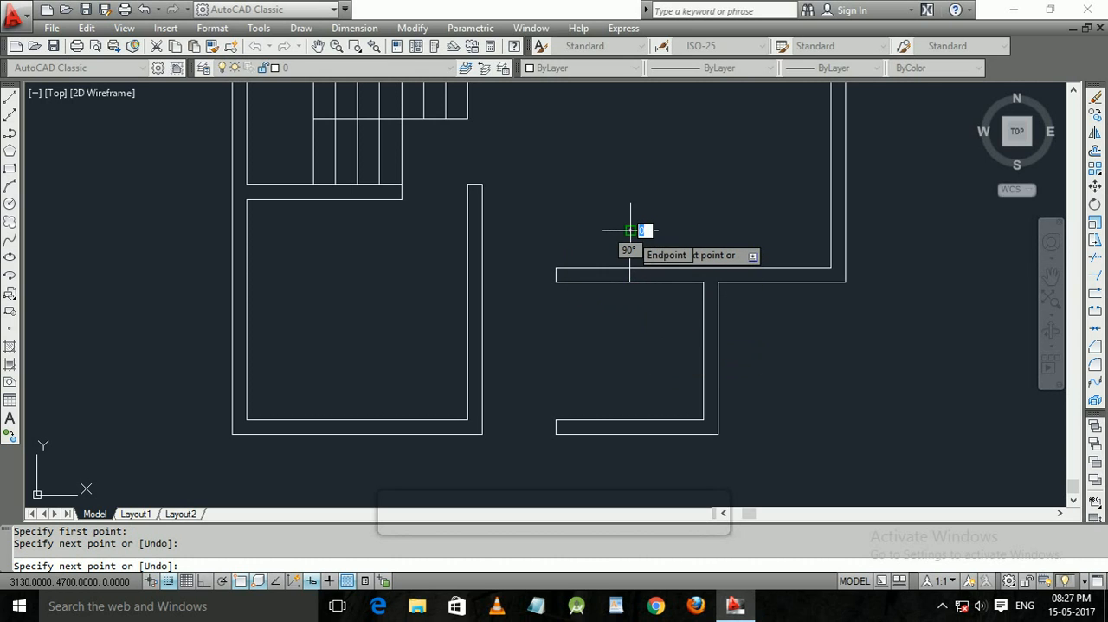
key(Return)
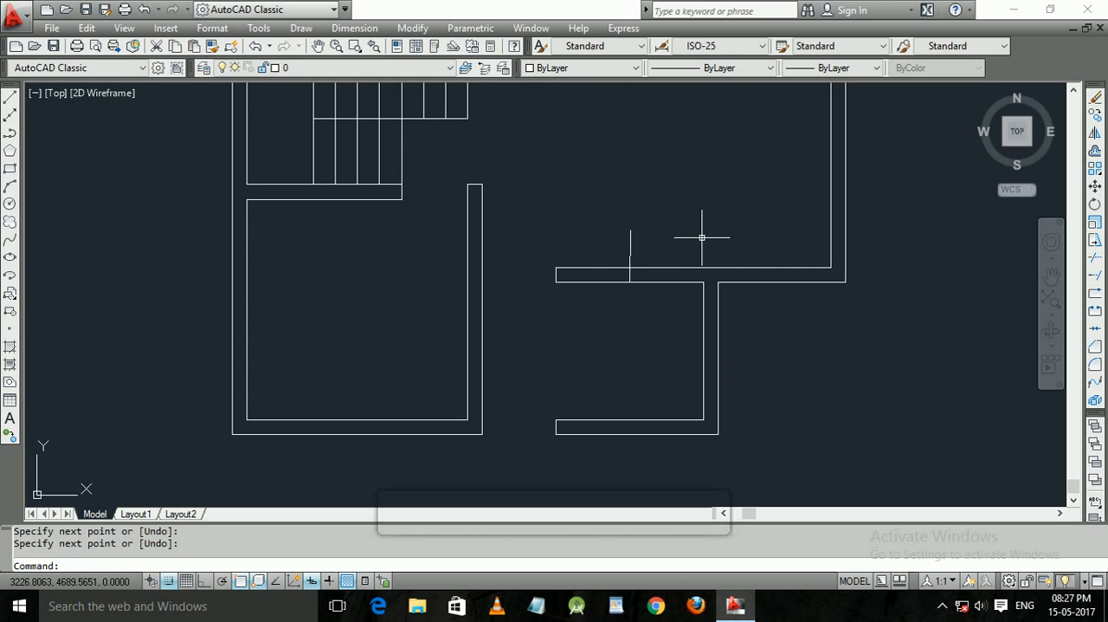
middle_drag(692, 209, 522, 230)
scroll(556, 317, up, 2)
scroll(708, 411, down, 3)
middle_drag(707, 410, 573, 351)
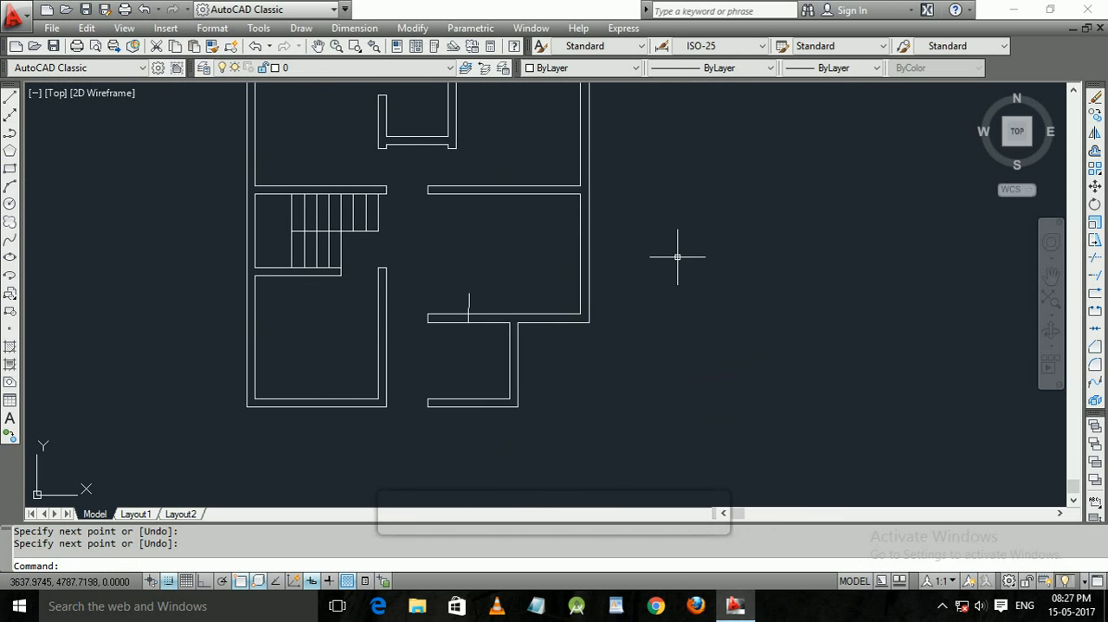
scroll(680, 256, down, 2)
middle_drag(674, 276, 633, 289)
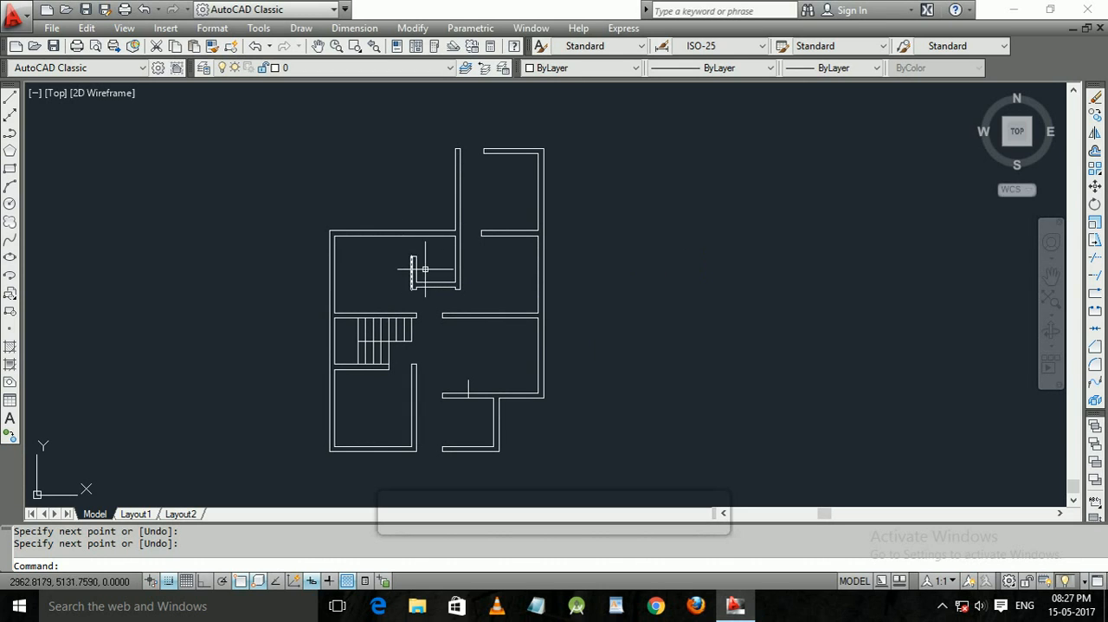
scroll(503, 270, down, 1)
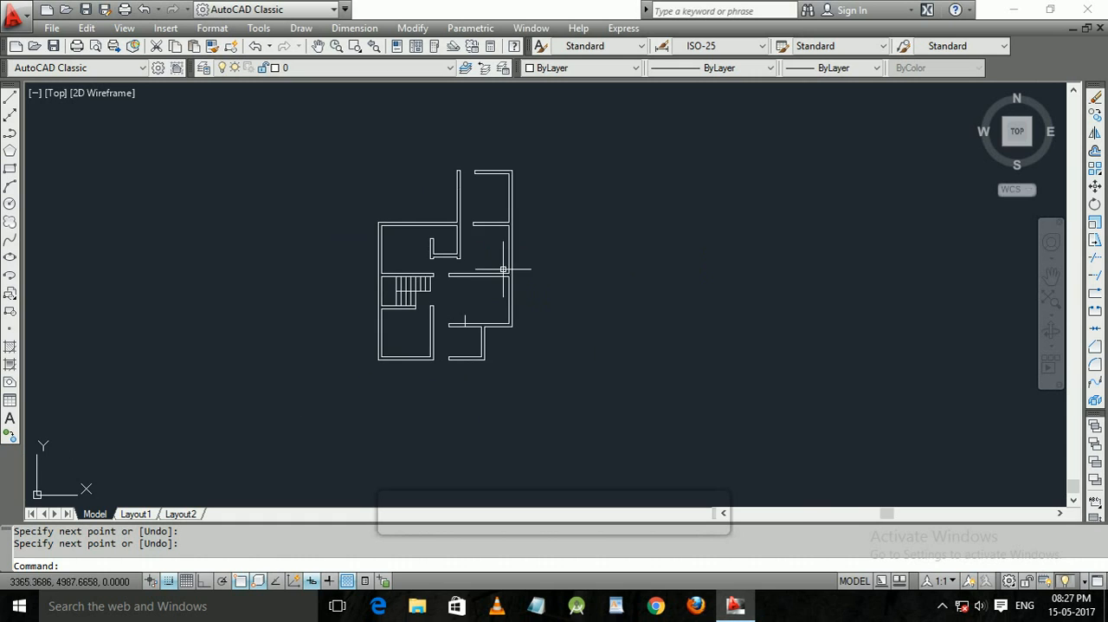
click(604, 442)
click(357, 169)
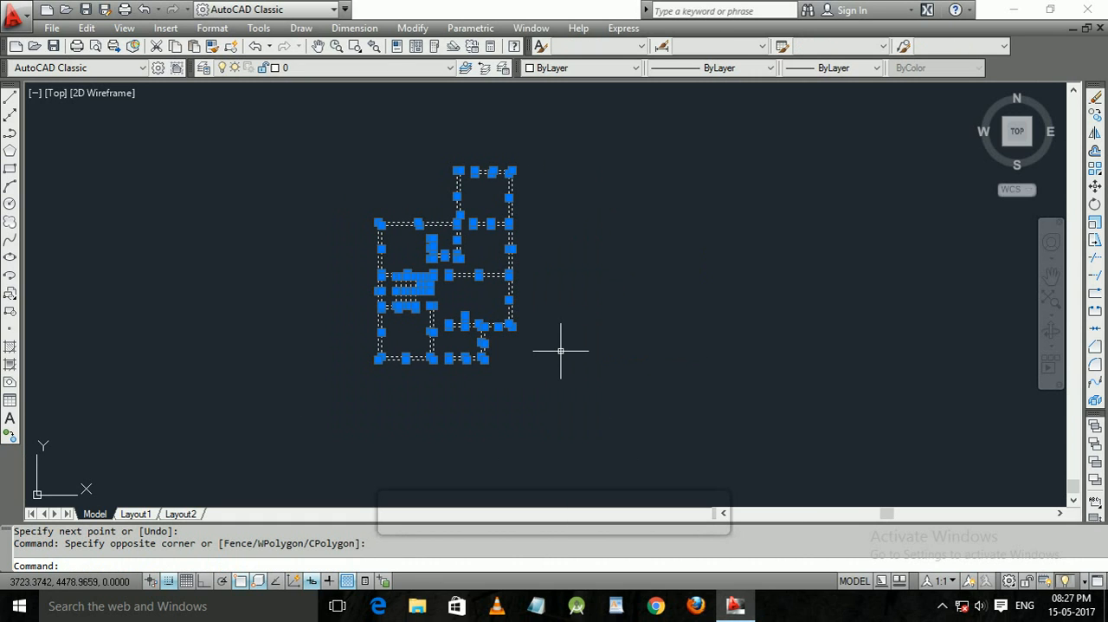
key(Escape)
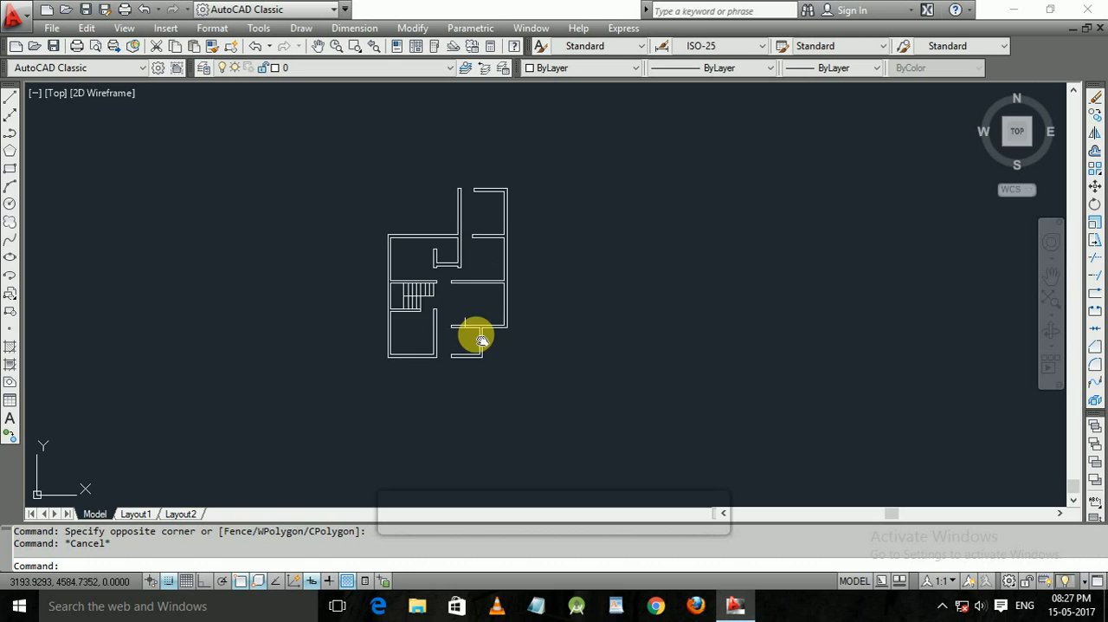
Erase the short vertical line crossing the small lower-right room's upper wall.
scroll(475, 333, up, 2)
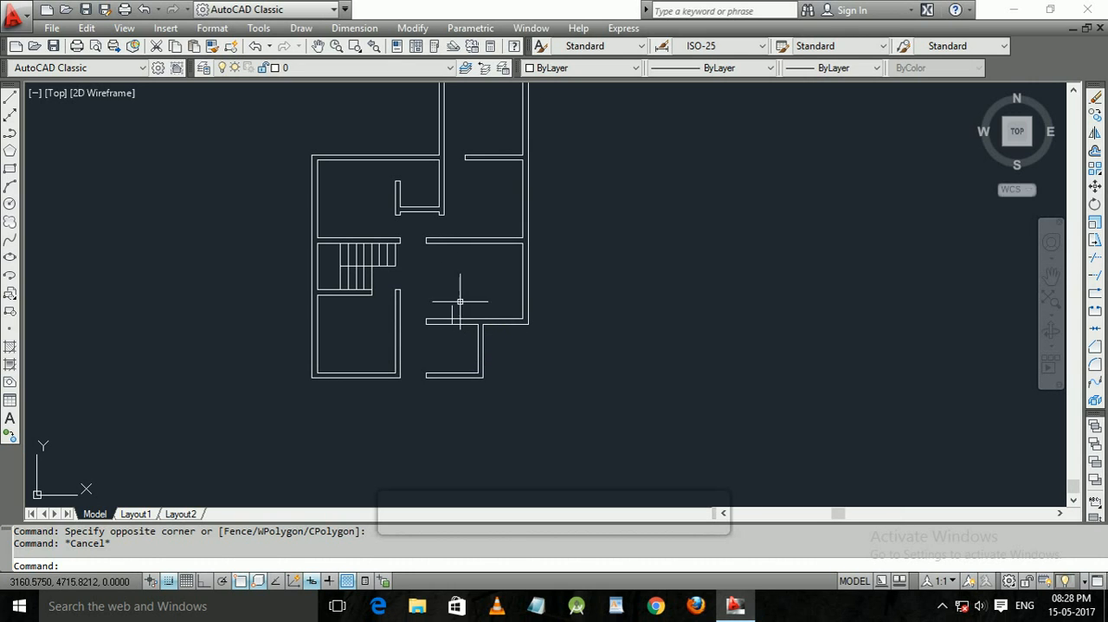
click(459, 301)
click(433, 309)
key(Delete)
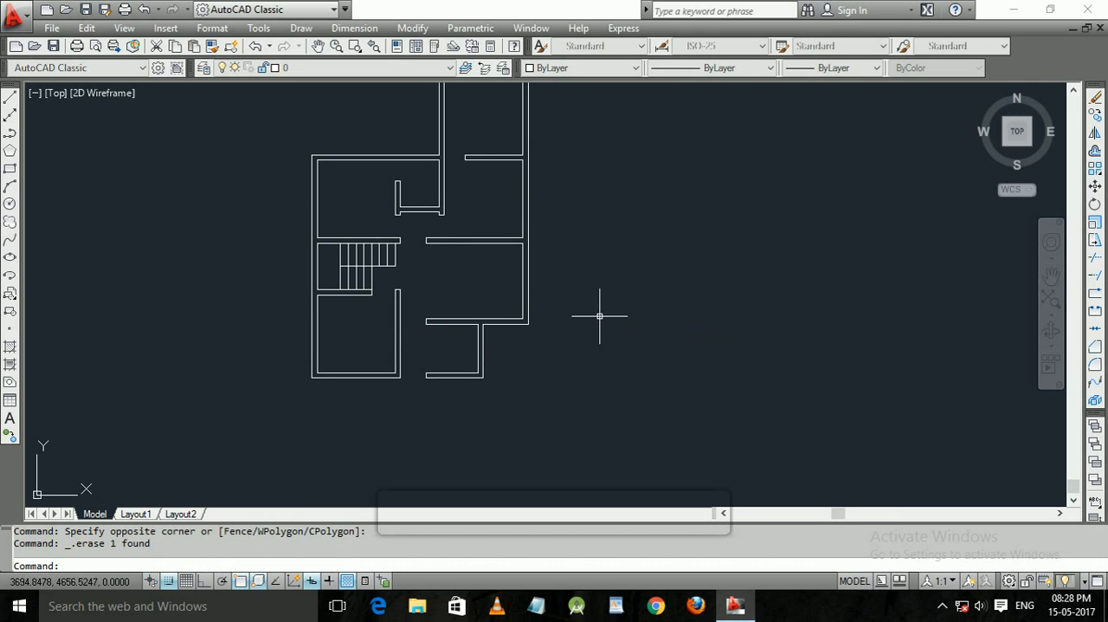
scroll(569, 260, down, 3)
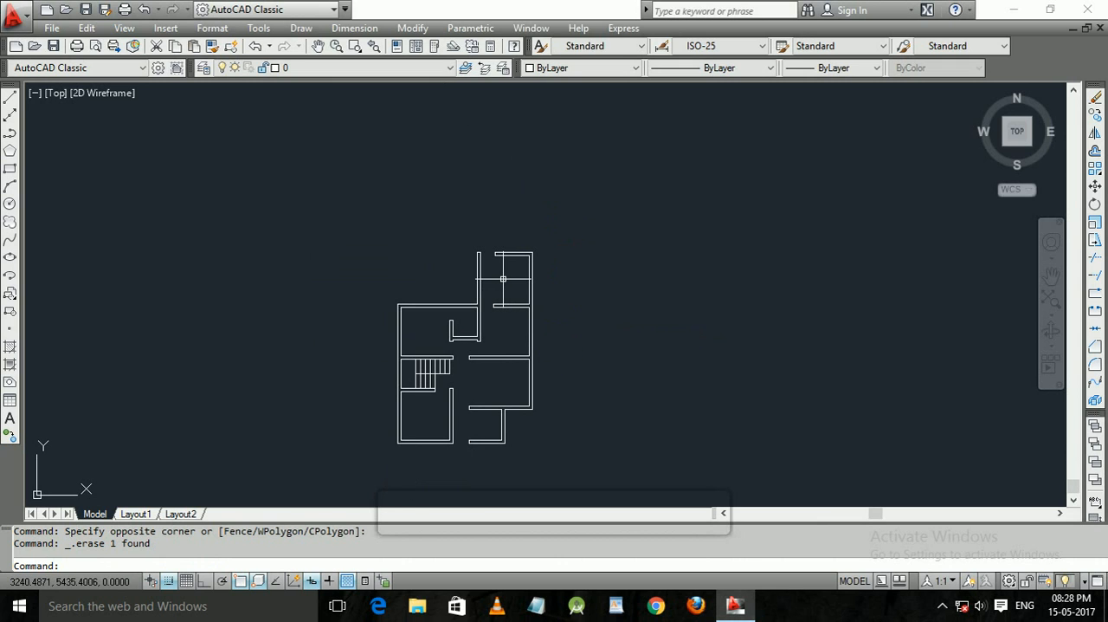
middle_drag(601, 311, 588, 247)
click(350, 174)
click(526, 398)
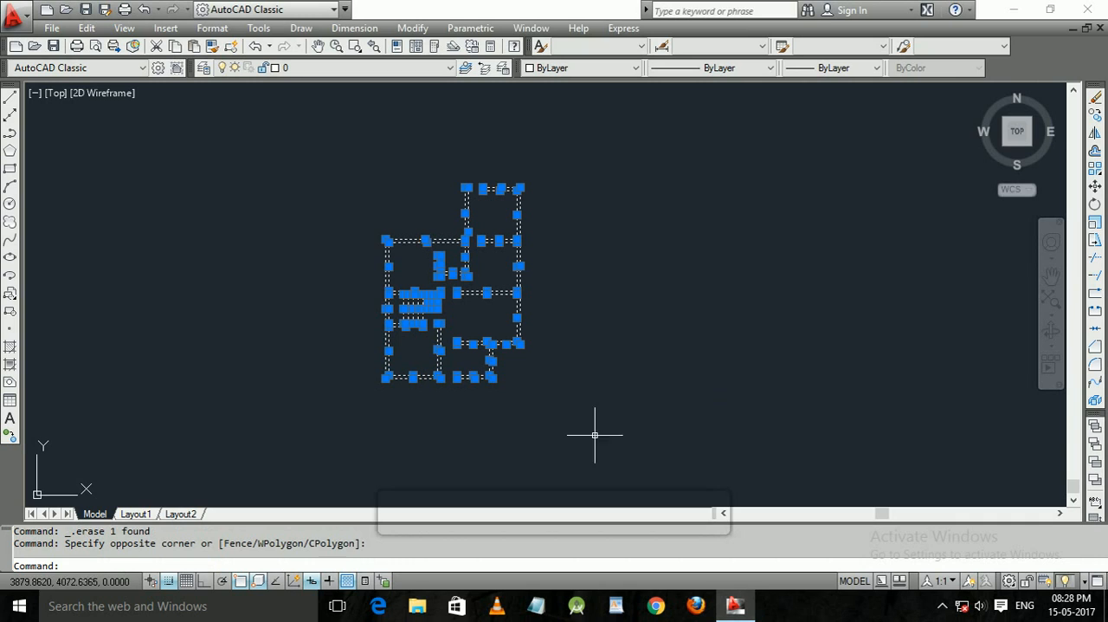
click(606, 428)
key(Escape)
key(Escape)
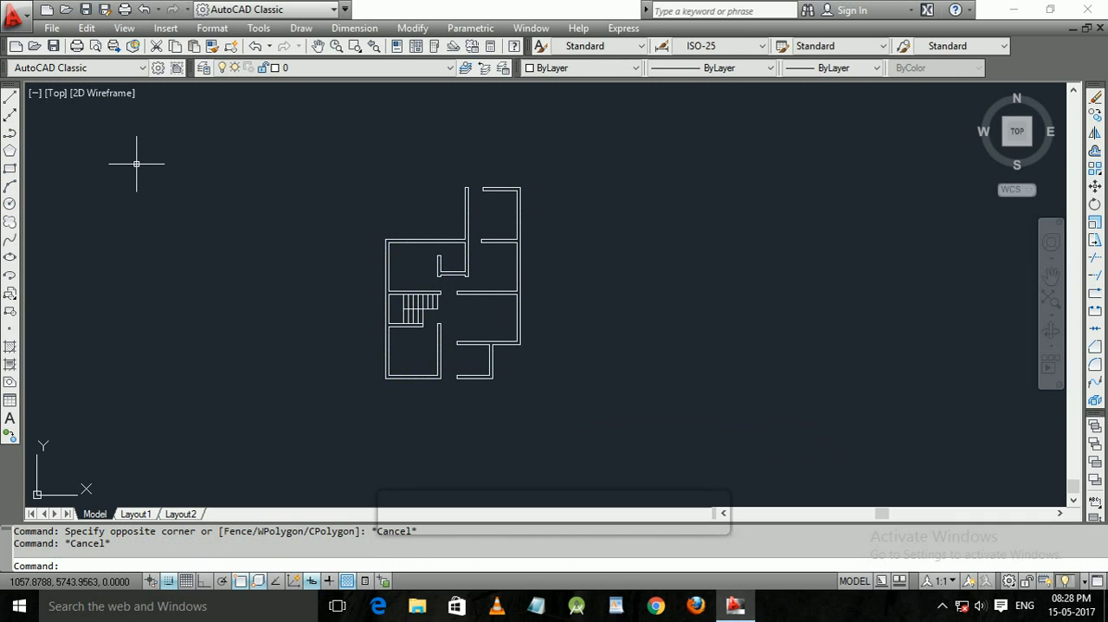
Create a new layer named wall in the layer properties.
text(la)
key(Return)
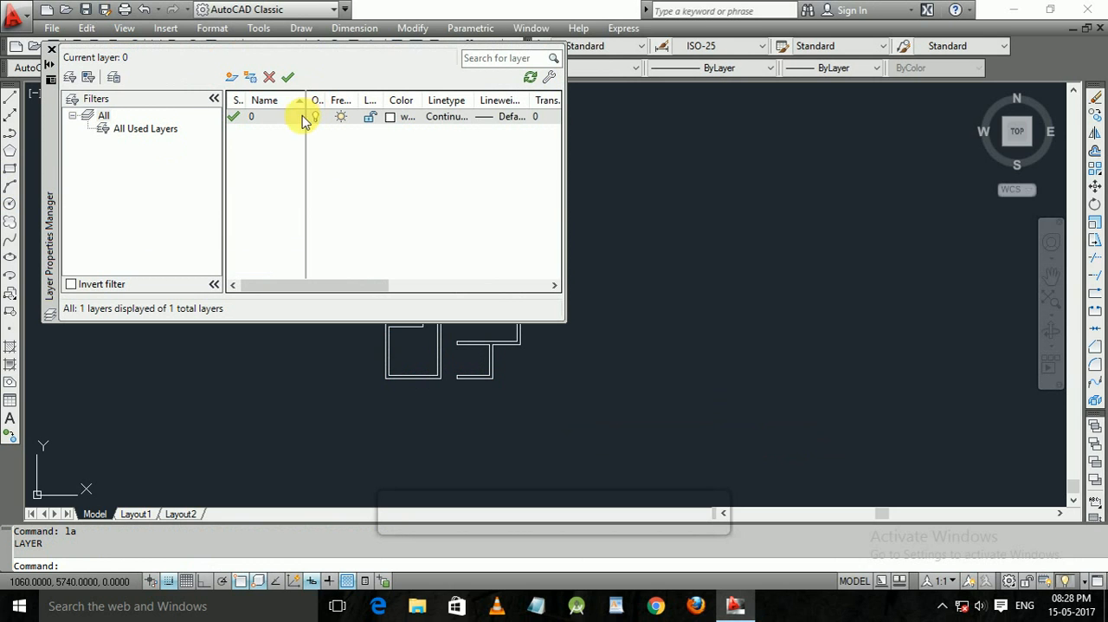
click(241, 119)
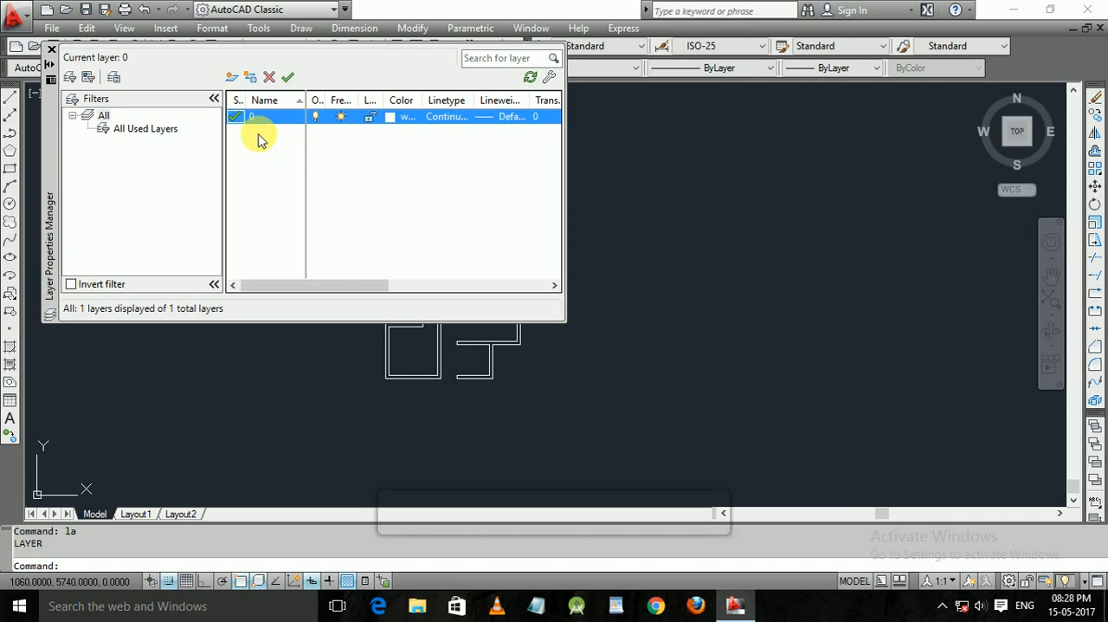
click(231, 80)
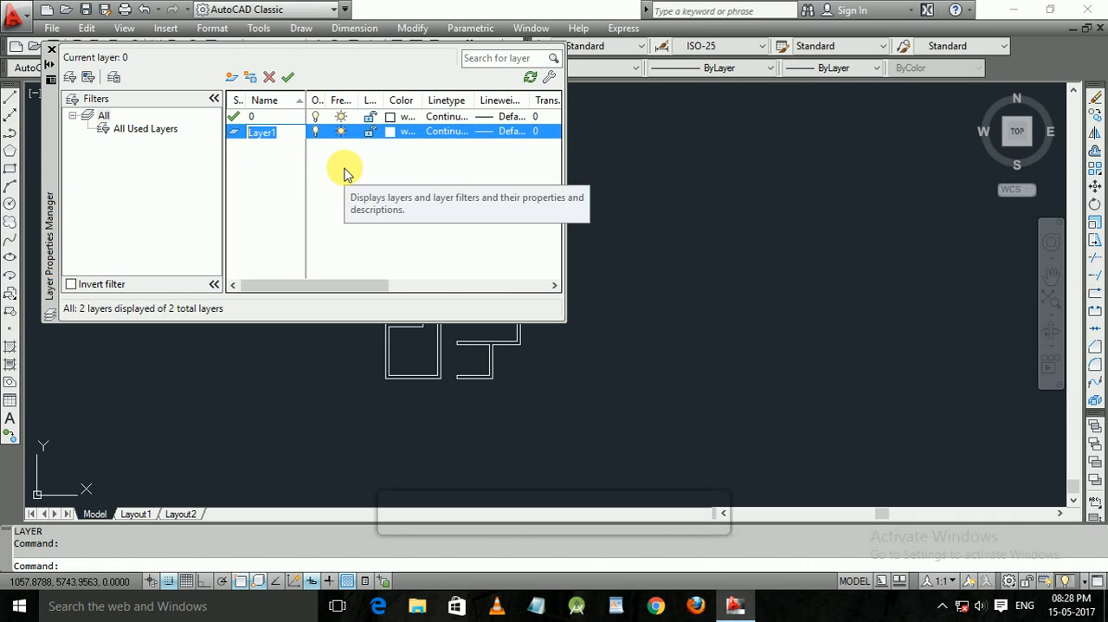
text(wall)
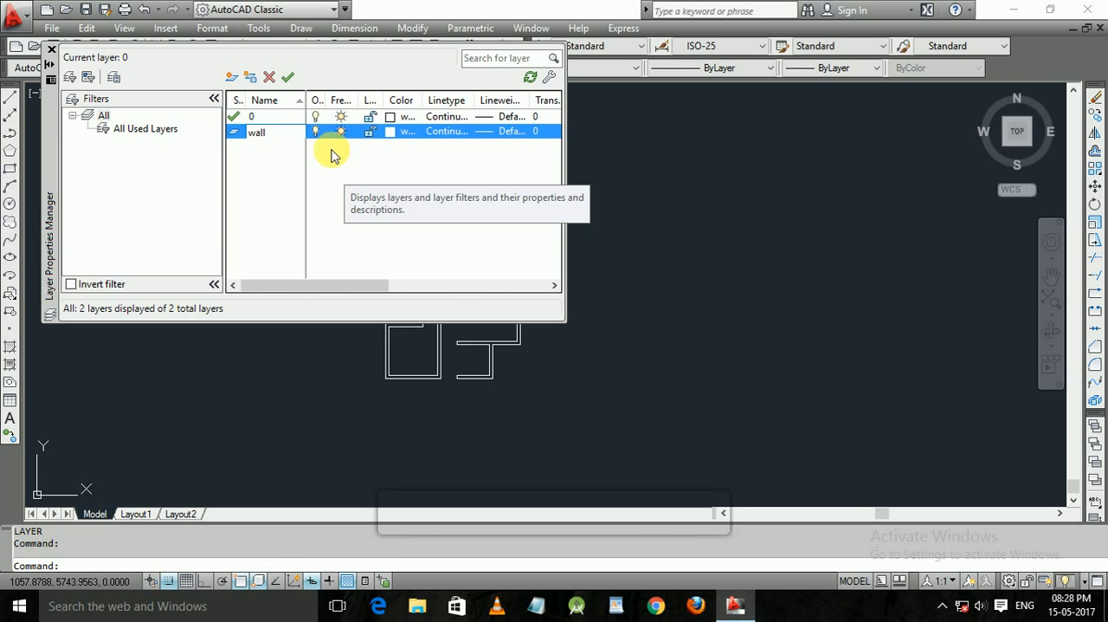
Set the wall layer's color to index 160 and close the layer properties.
click(392, 132)
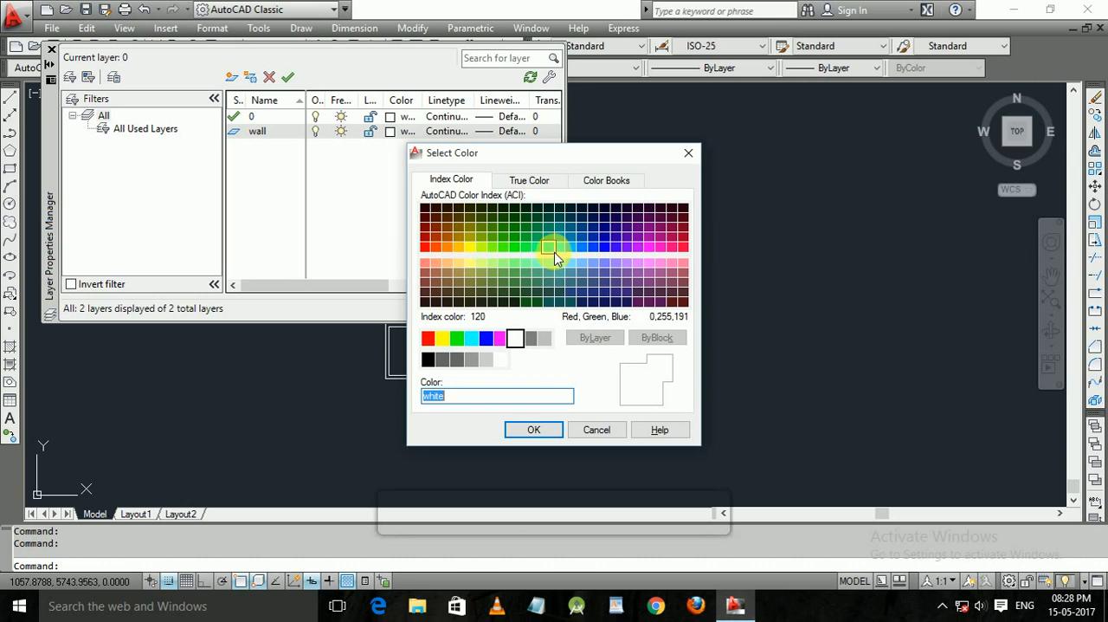
click(595, 250)
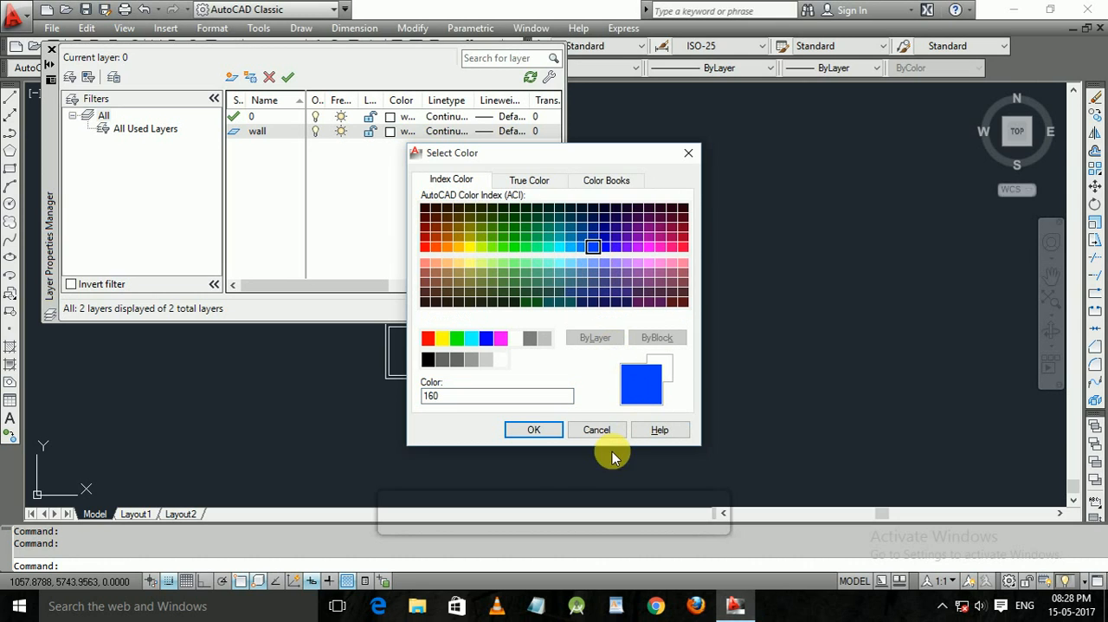
click(545, 433)
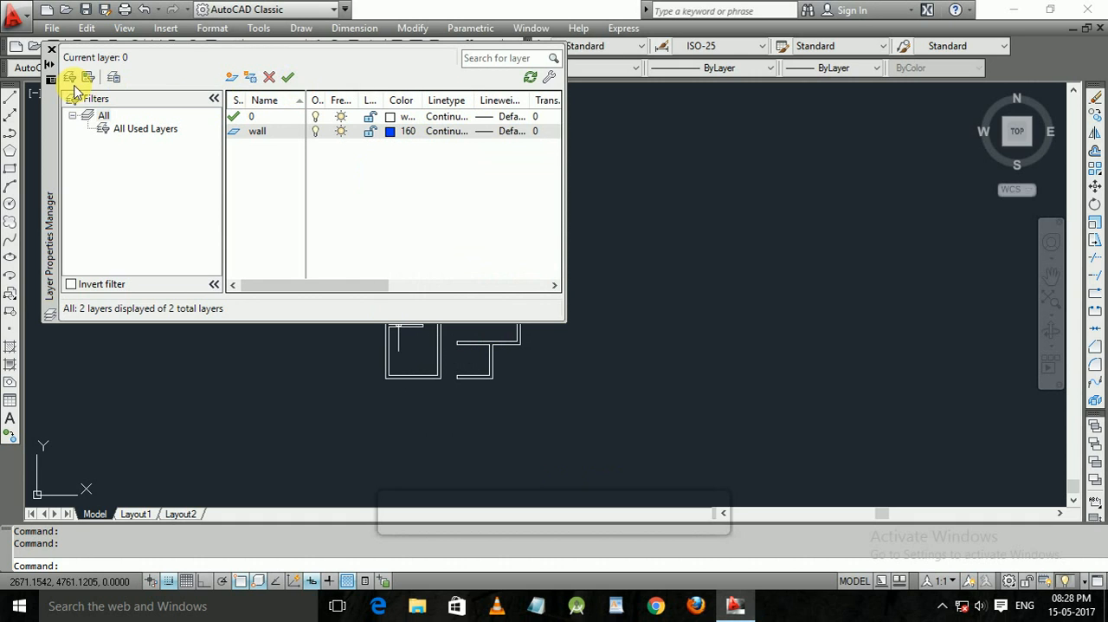
click(51, 50)
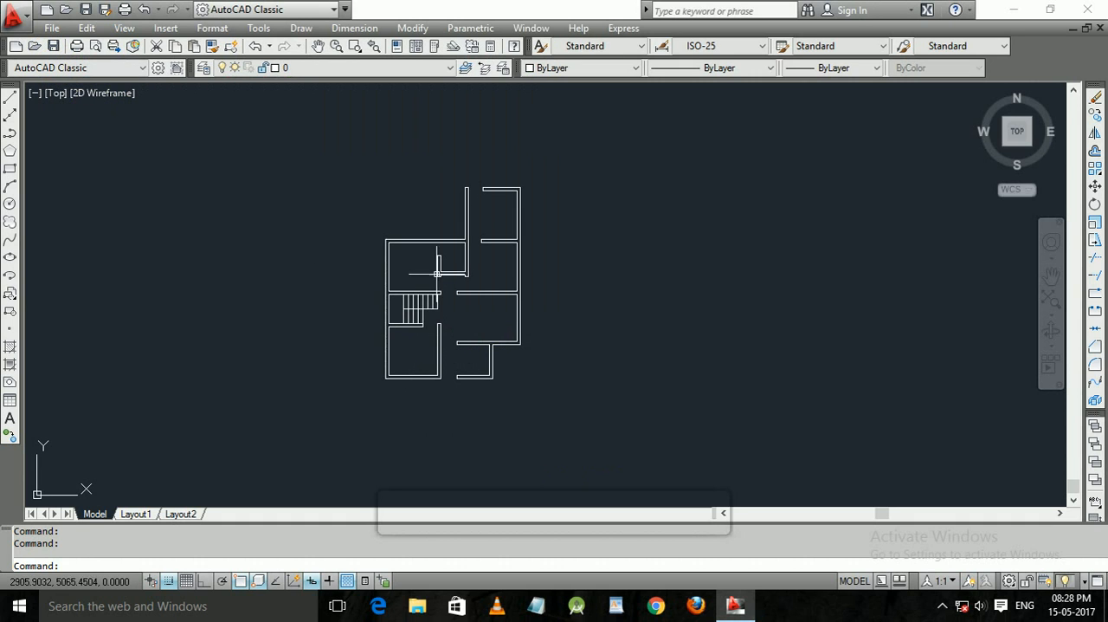
Assign all lines of the floor plan to the wall layer and clear the selection.
middle_drag(539, 409, 515, 353)
click(549, 389)
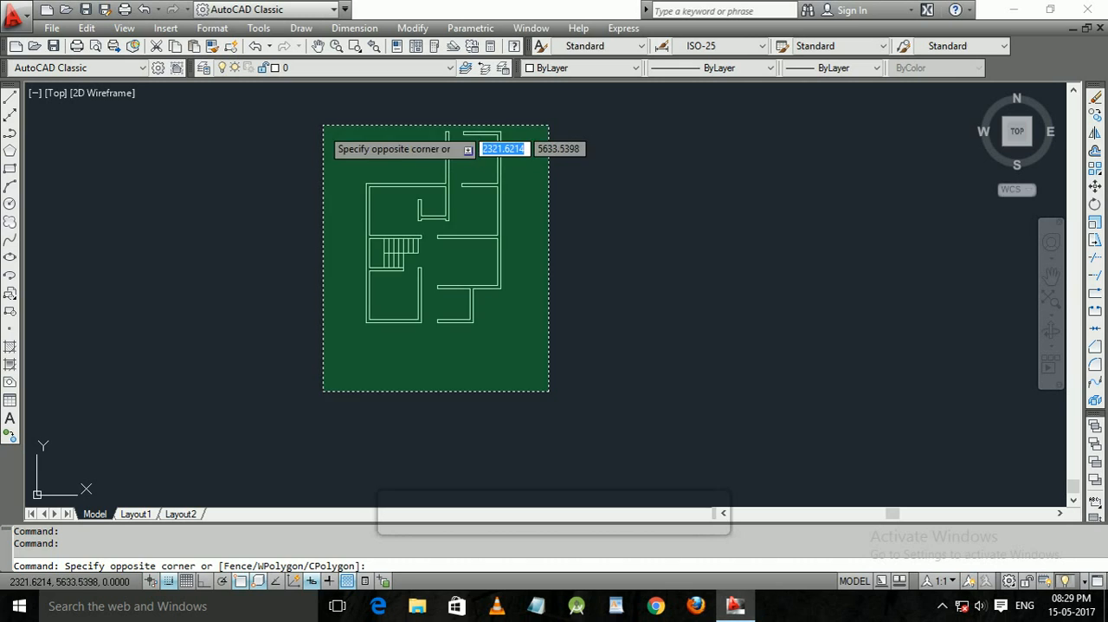
click(326, 120)
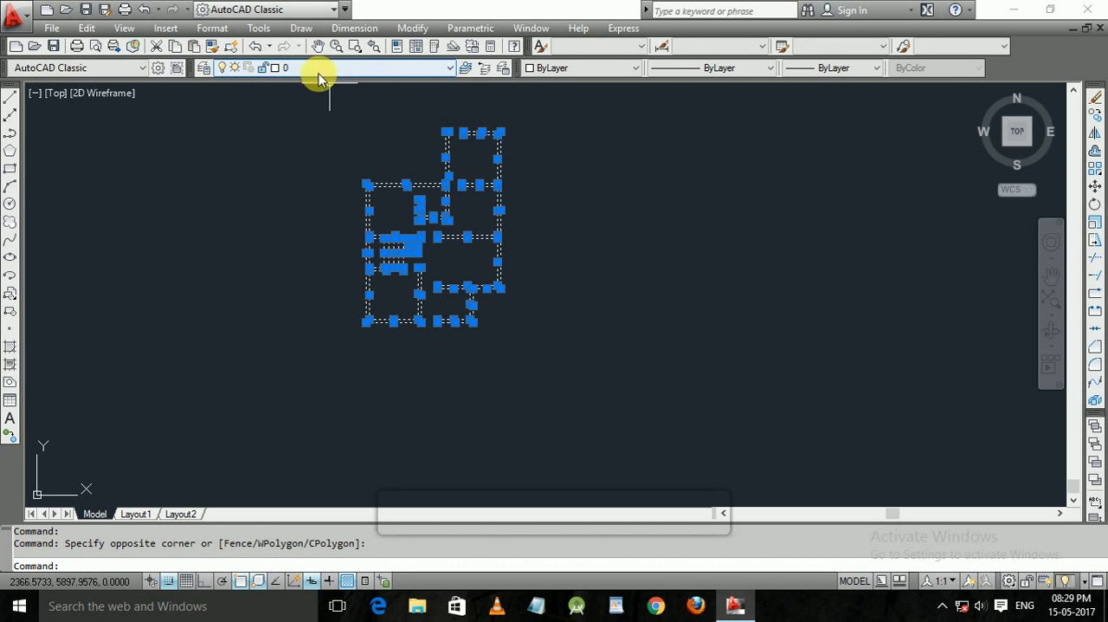
click(425, 69)
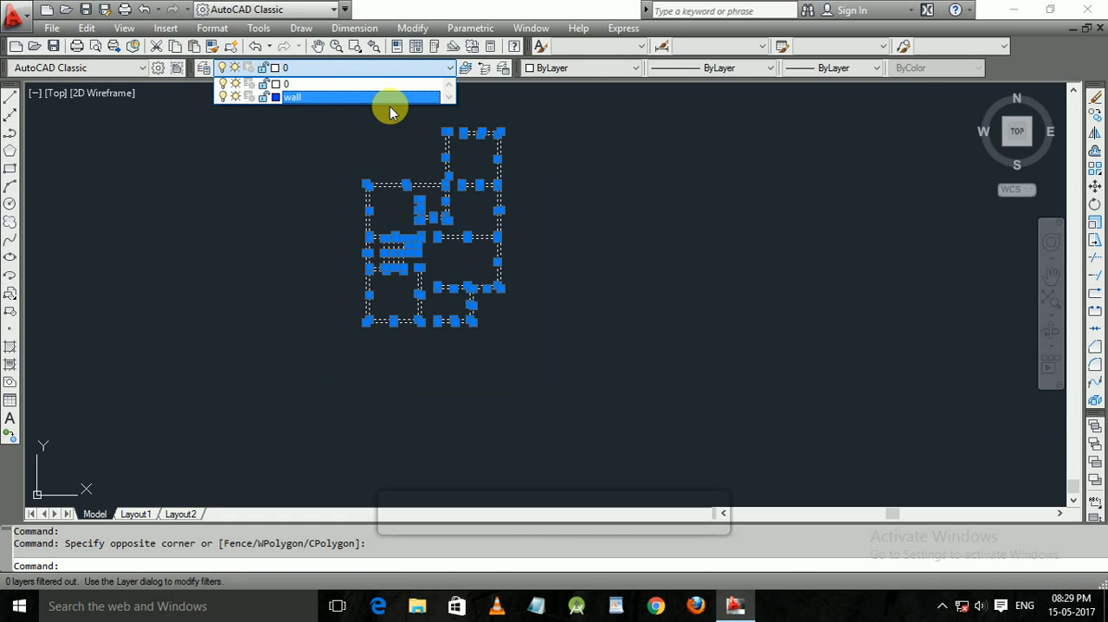
click(390, 106)
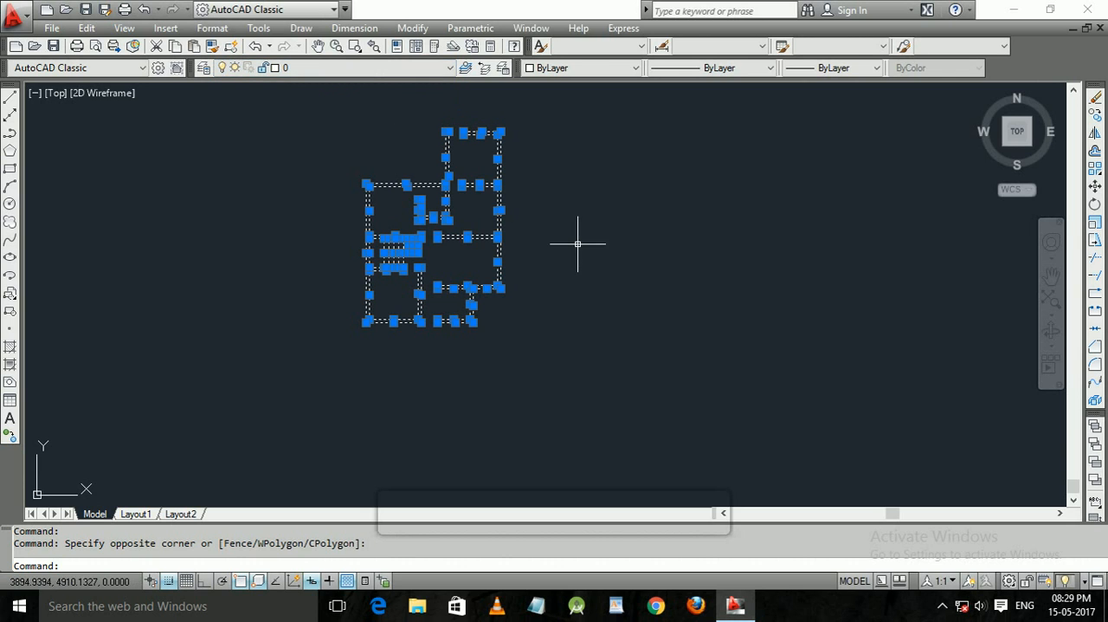
click(347, 69)
click(292, 97)
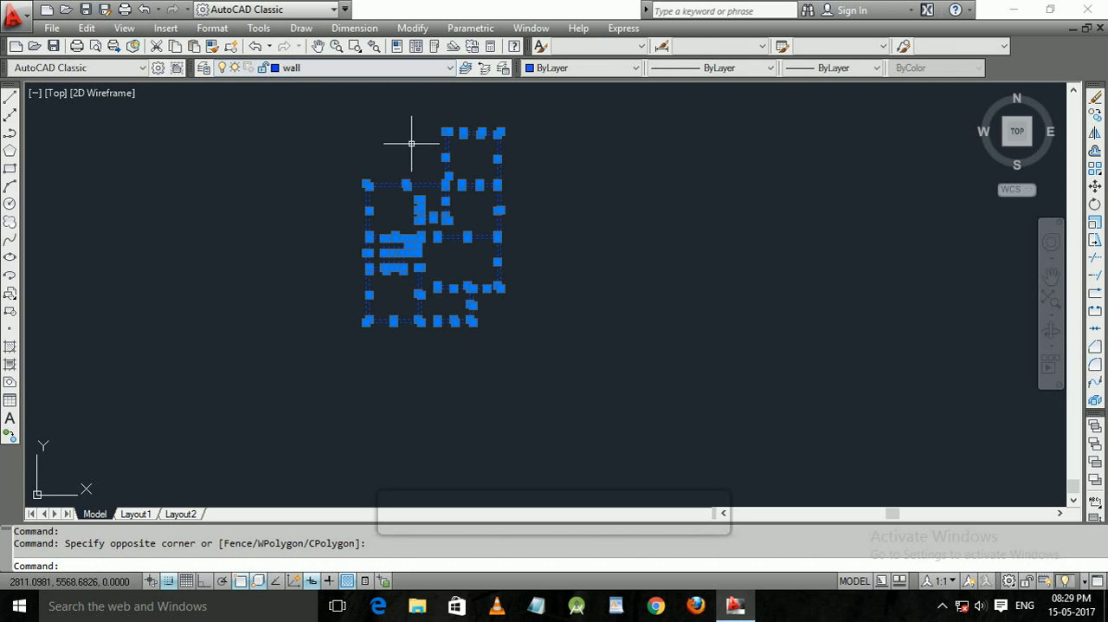
click(545, 318)
key(Escape)
key(Escape)
click(522, 378)
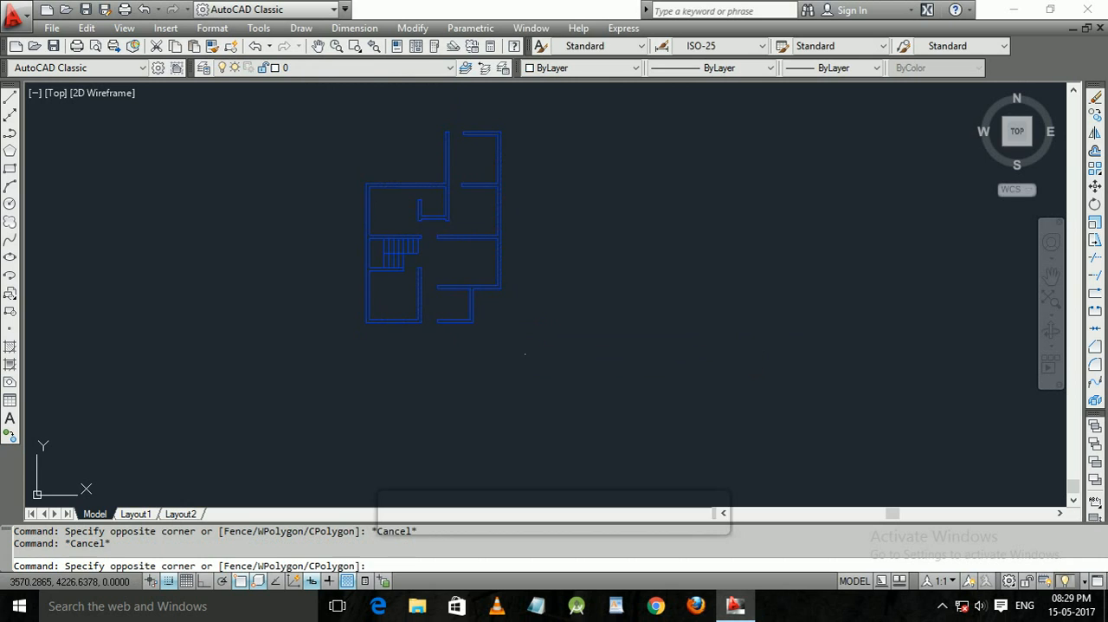
click(315, 119)
click(503, 395)
key(Escape)
key(Escape)
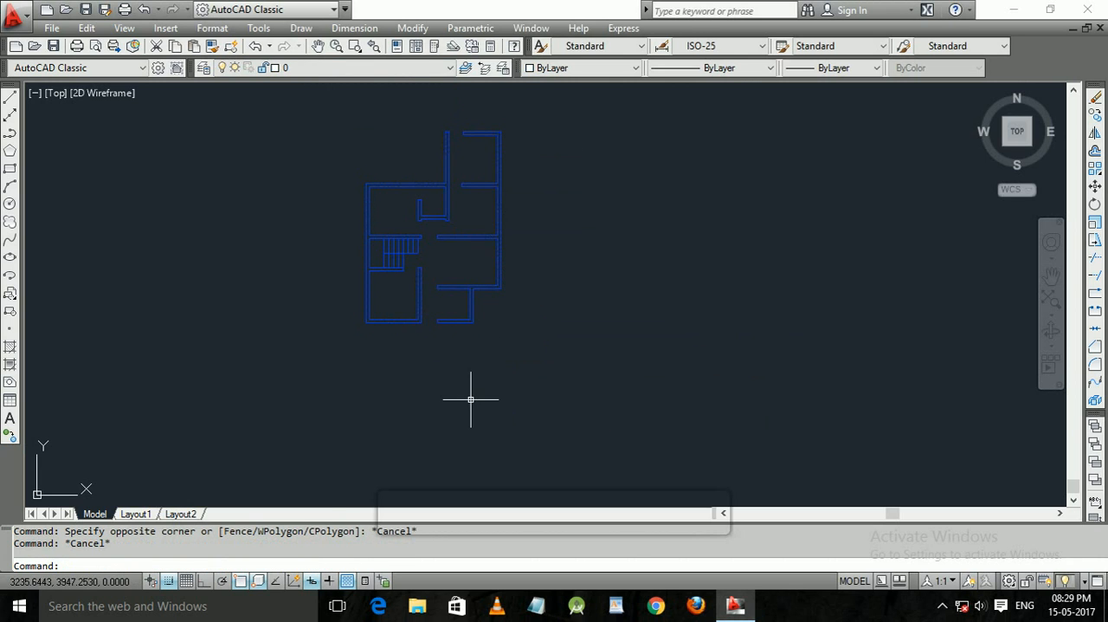
Turn on the grid display and select the staircase lines with a crossing window.
click(185, 581)
scroll(509, 267, up, 3)
scroll(510, 267, up, 2)
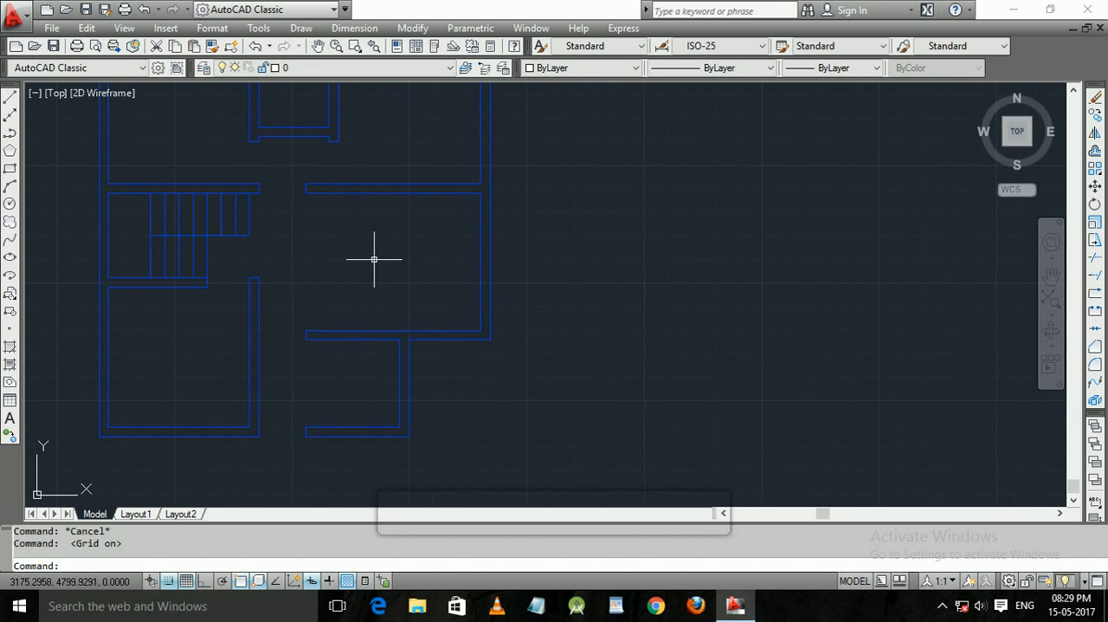
middle_drag(351, 251, 484, 222)
middle_drag(471, 226, 471, 252)
scroll(485, 325, up, 2)
click(396, 260)
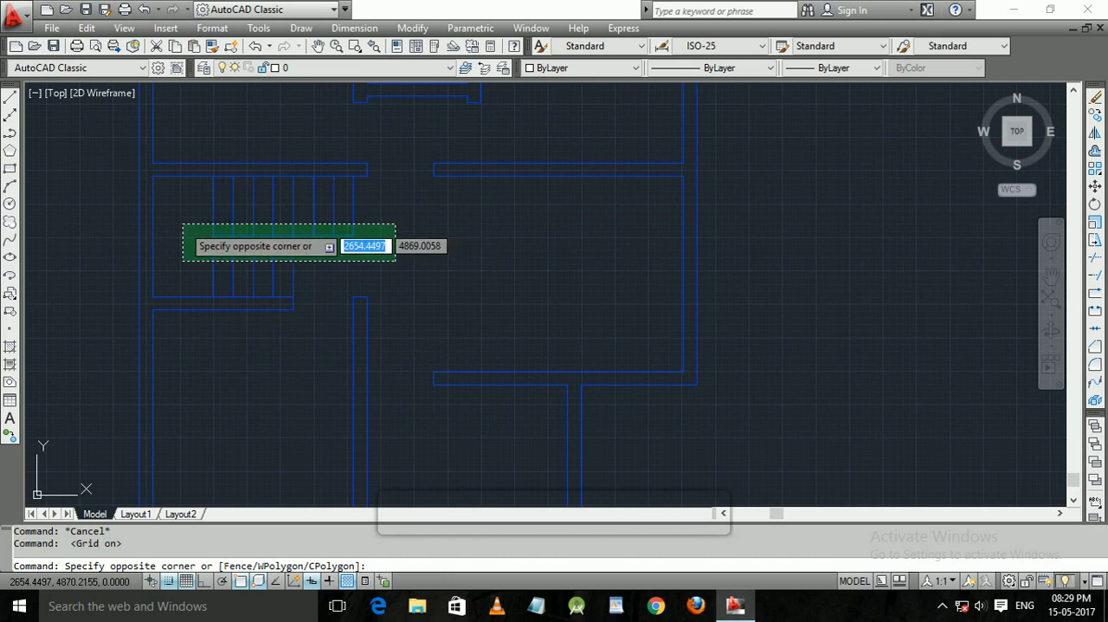
click(184, 192)
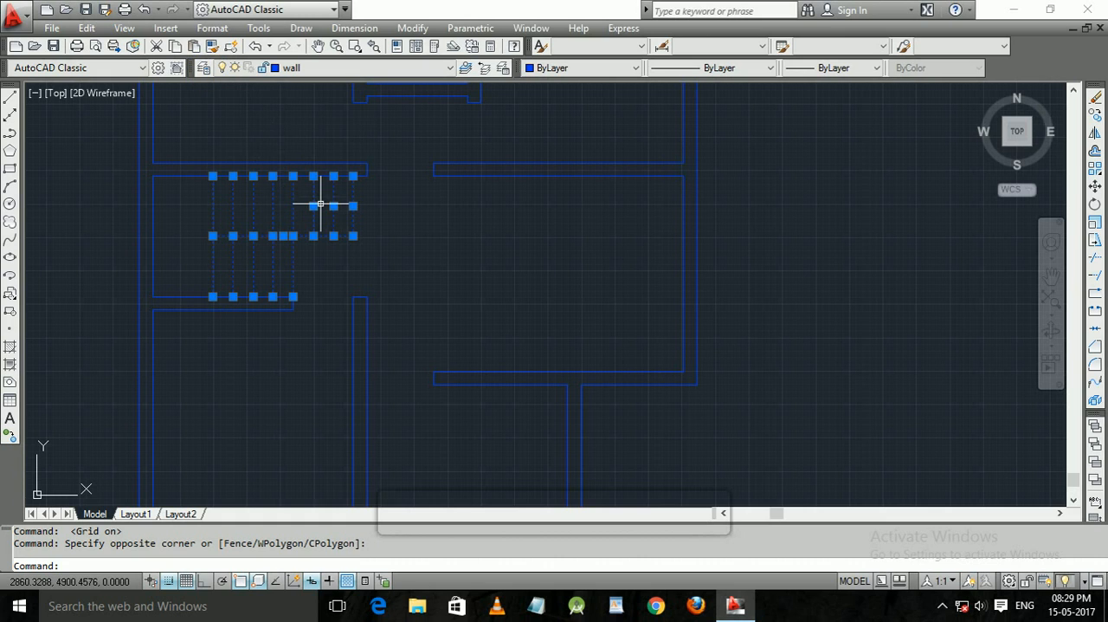
Create two new layers named step and win in the layer properties.
text(LA)
key(Return)
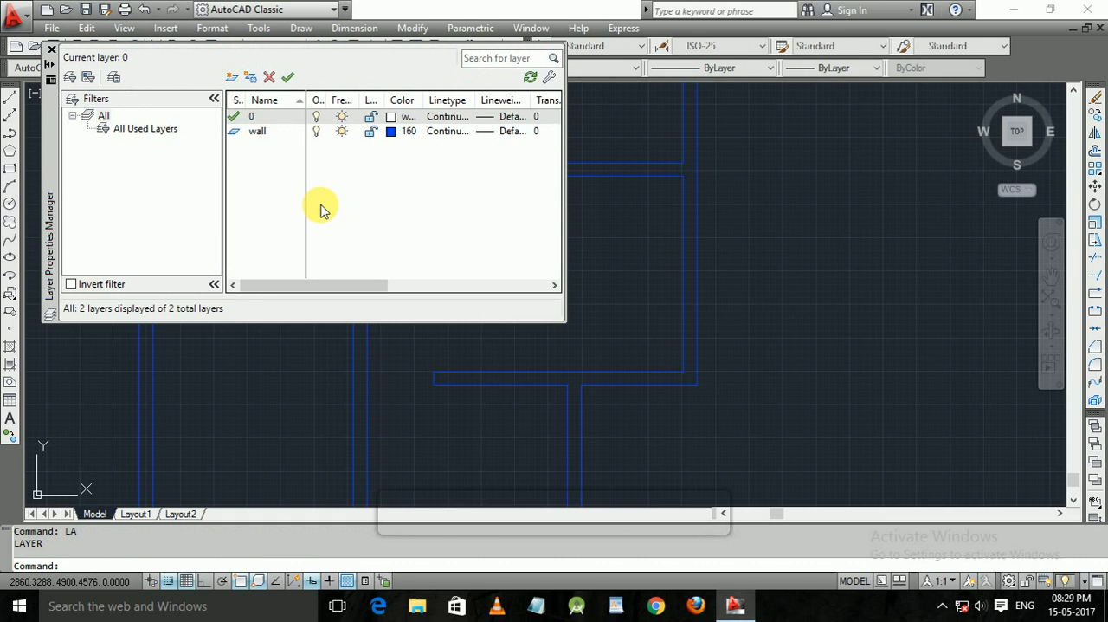
click(231, 78)
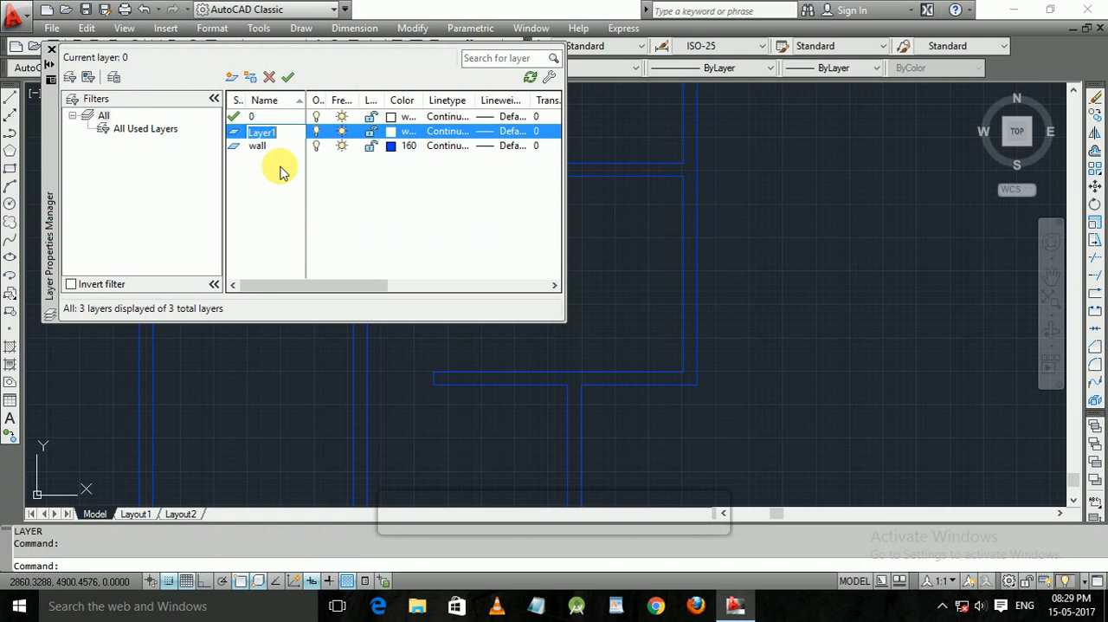
text(step)
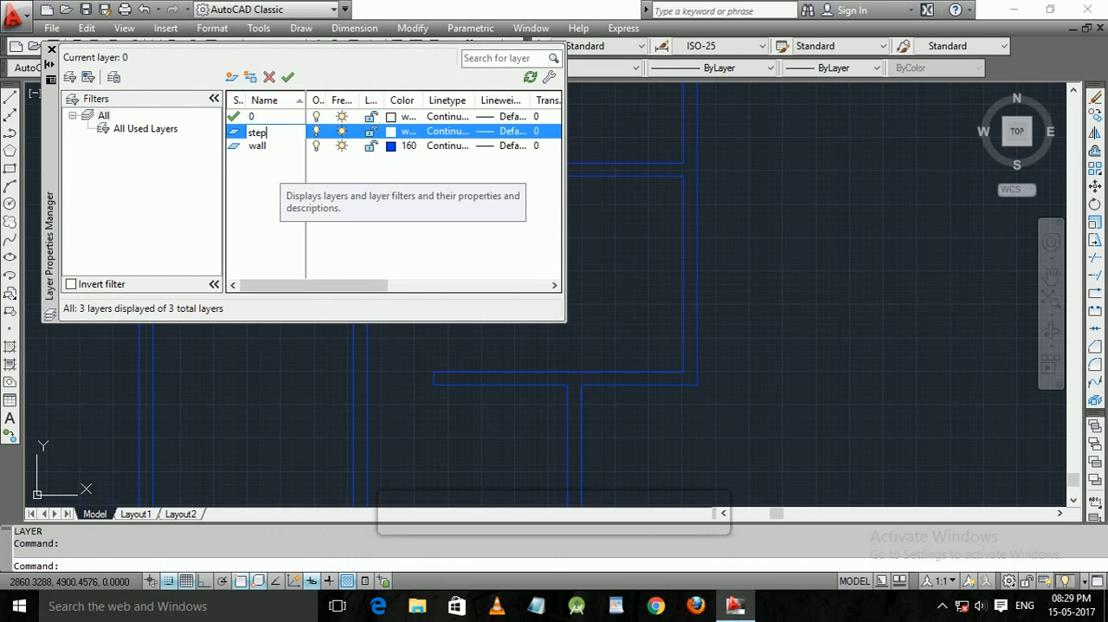
key(Return)
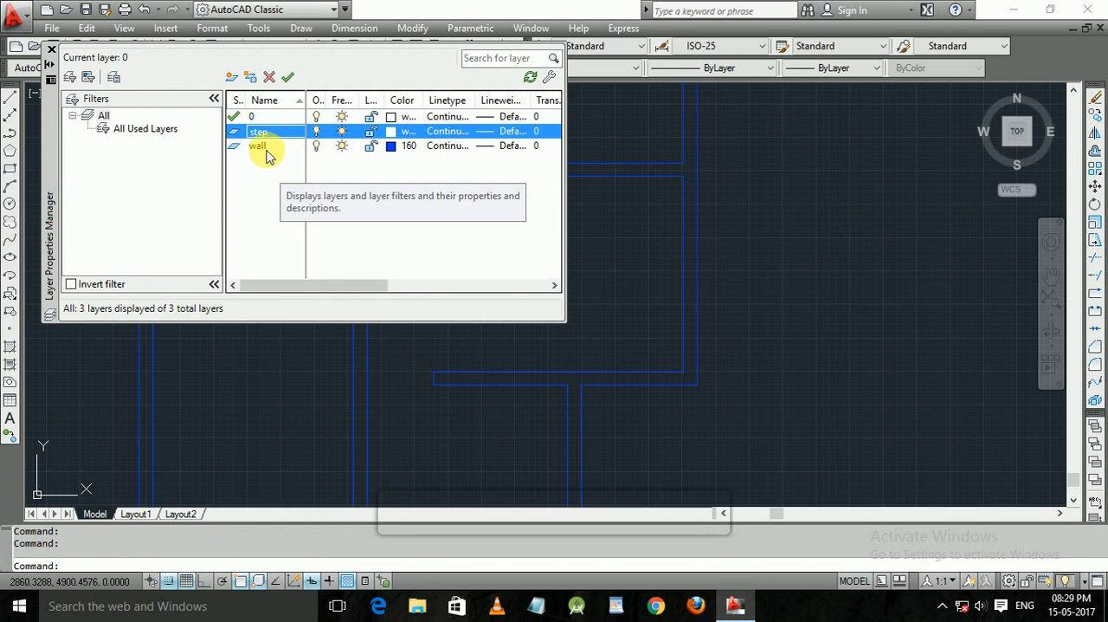
click(231, 77)
text(win)
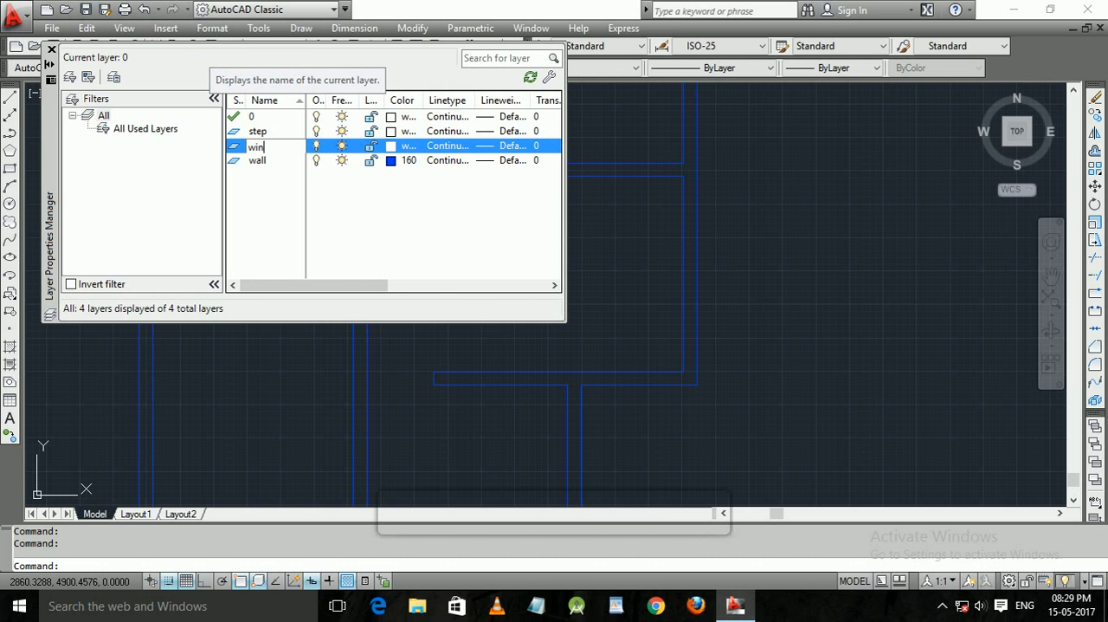
key(Return)
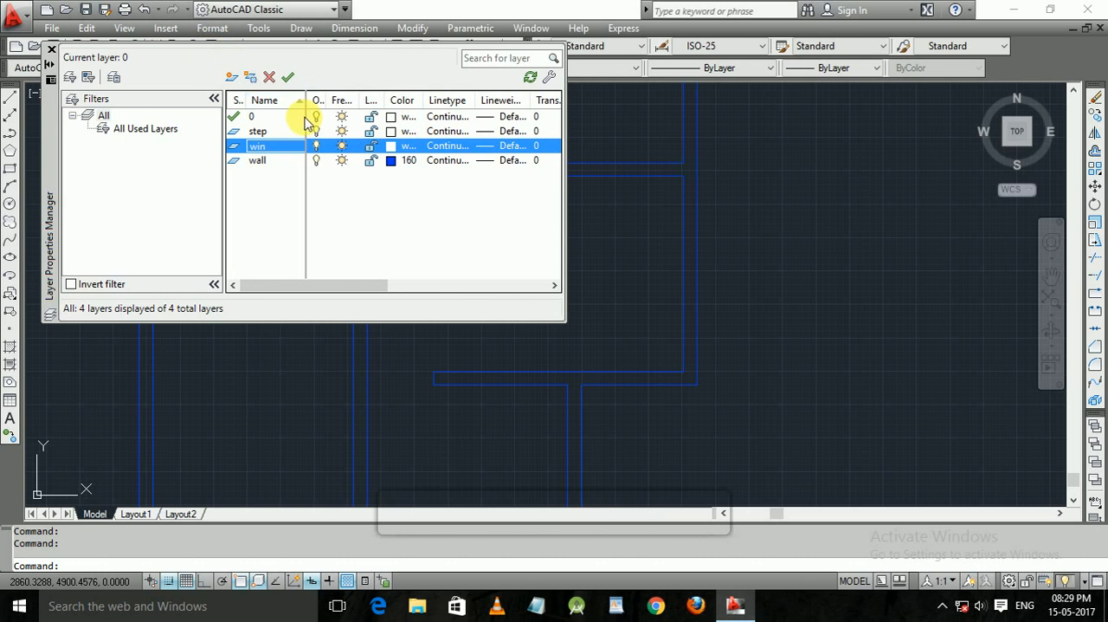
Close the layer properties and save the drawing.
click(51, 49)
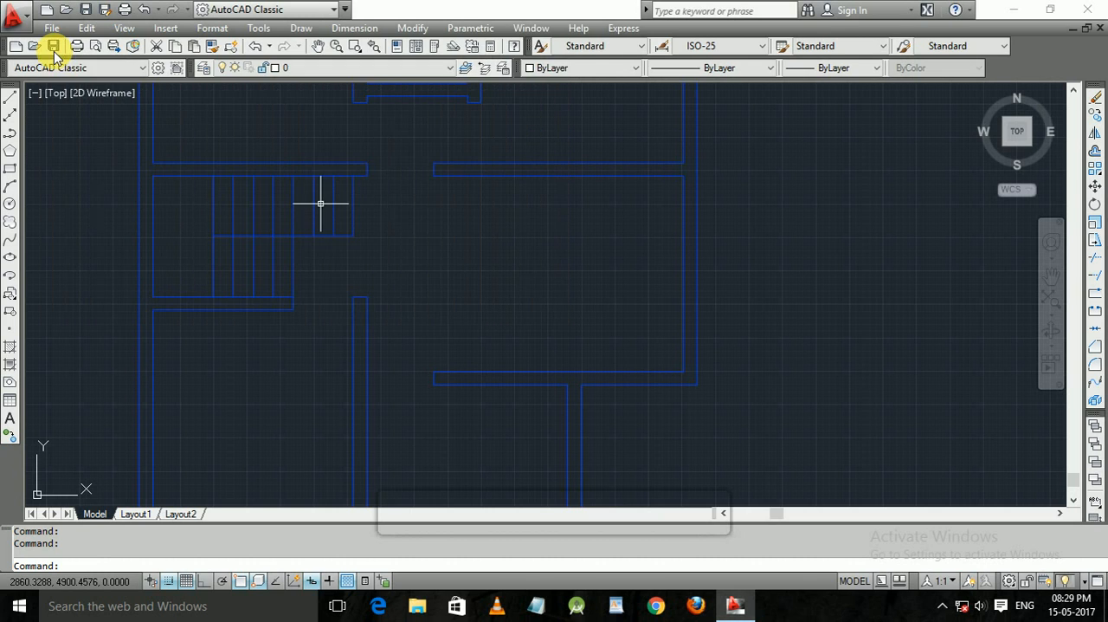
click(53, 45)
key(Escape)
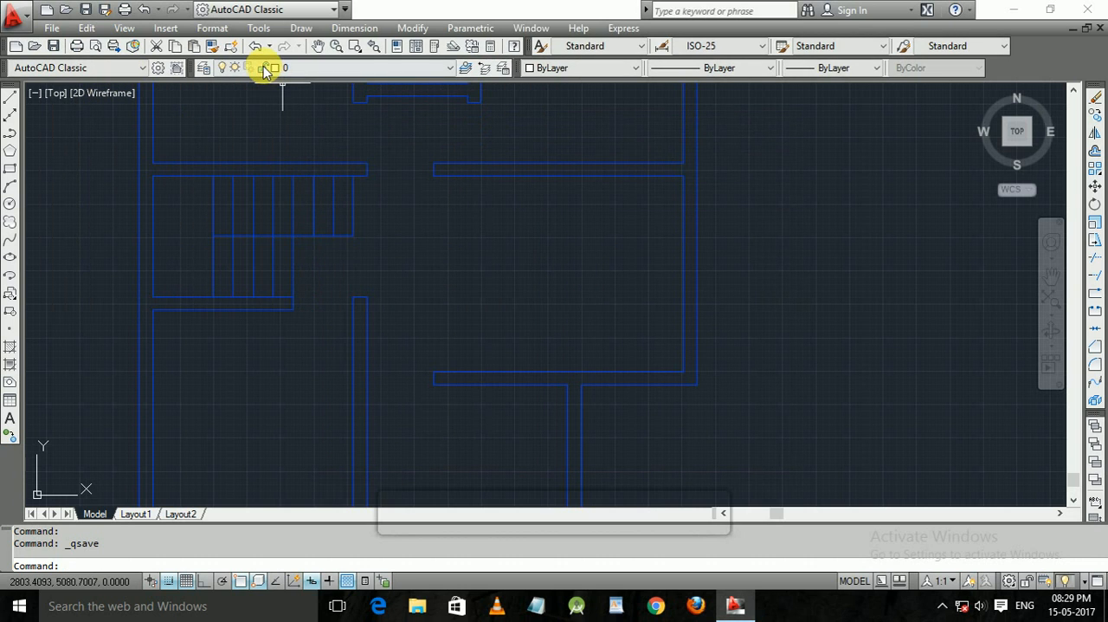
Reopen the layer properties and set the win layer's color to index 50.
text(la)
key(Return)
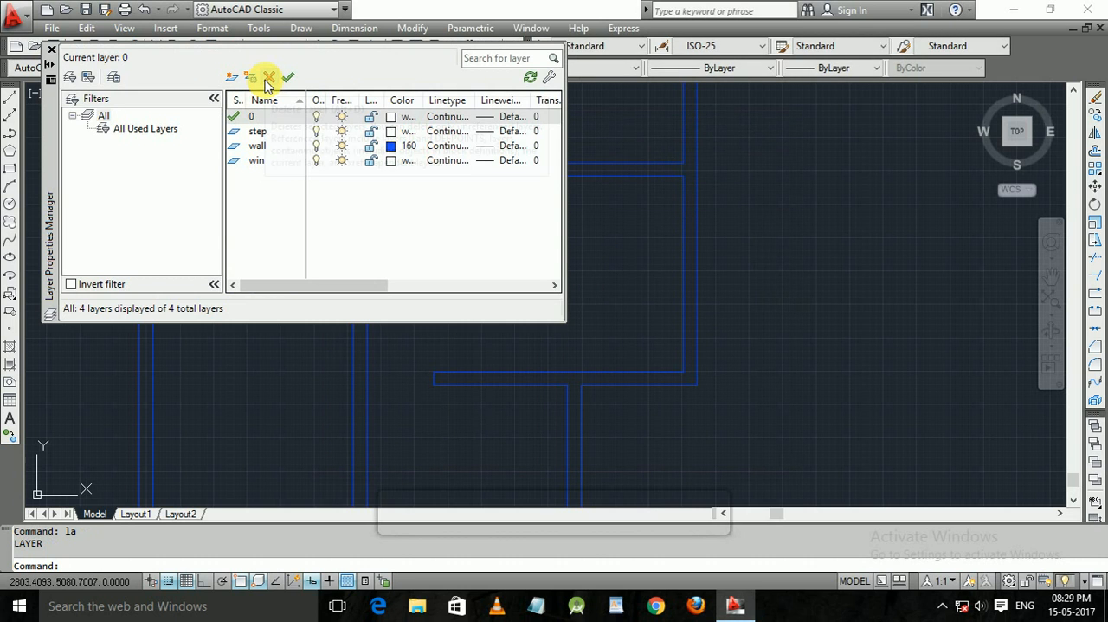
click(390, 161)
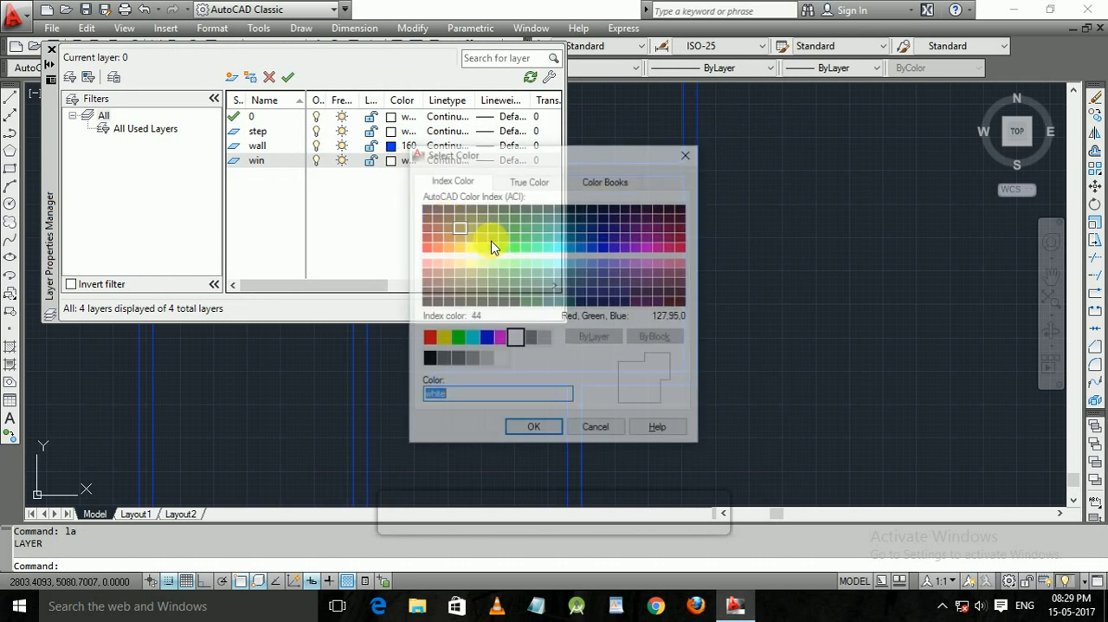
double_click(472, 252)
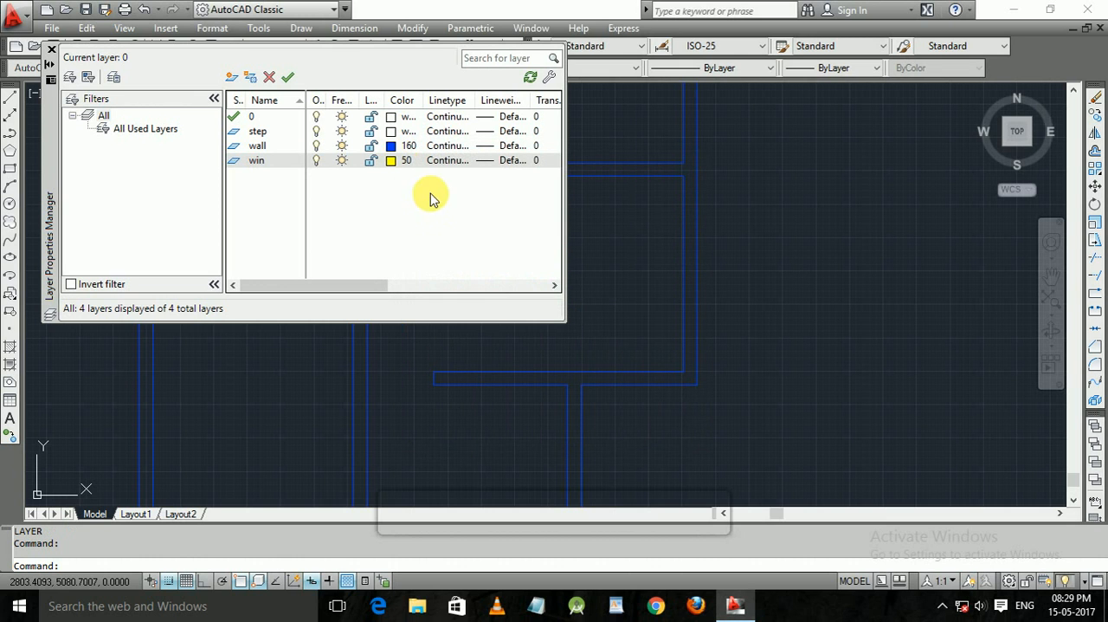
Set the step layer's color to index 130 and close the layer properties.
click(390, 132)
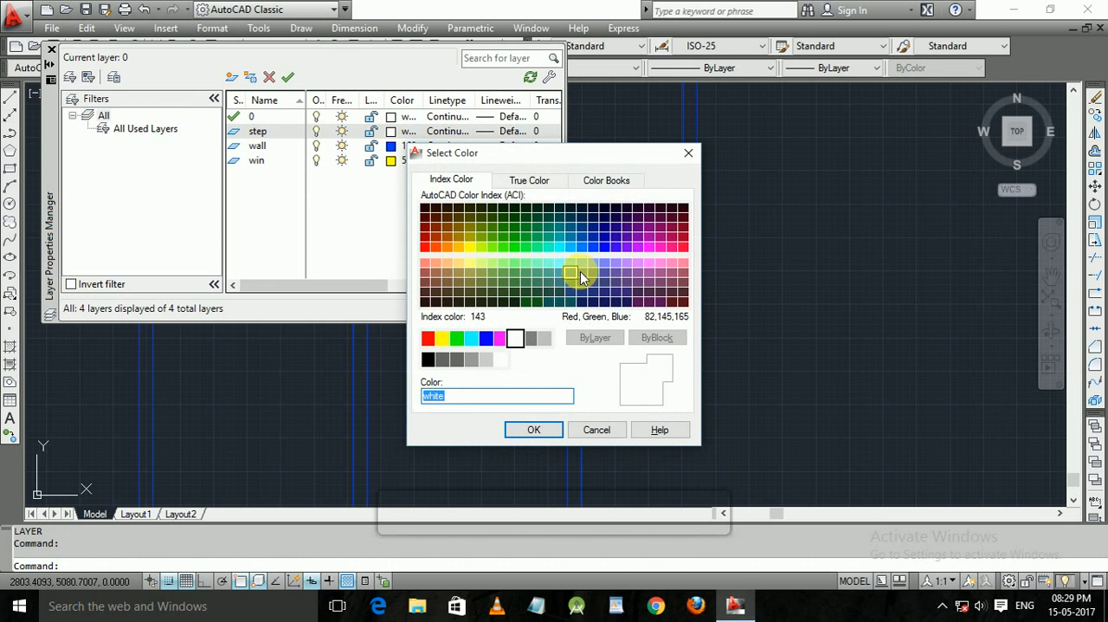
click(561, 249)
double_click(561, 249)
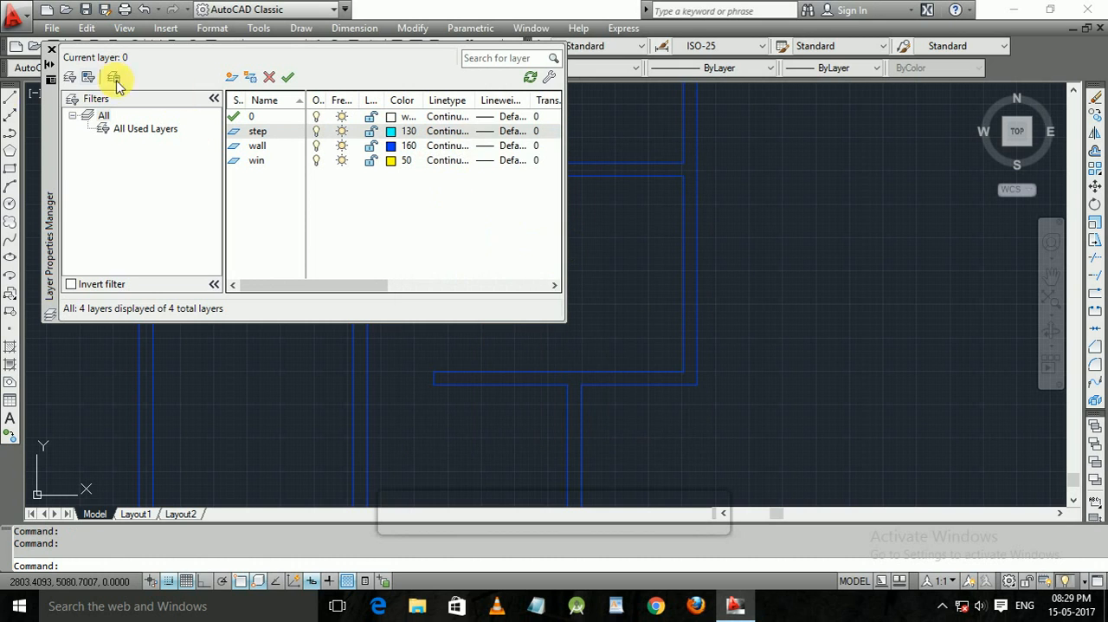
click(52, 54)
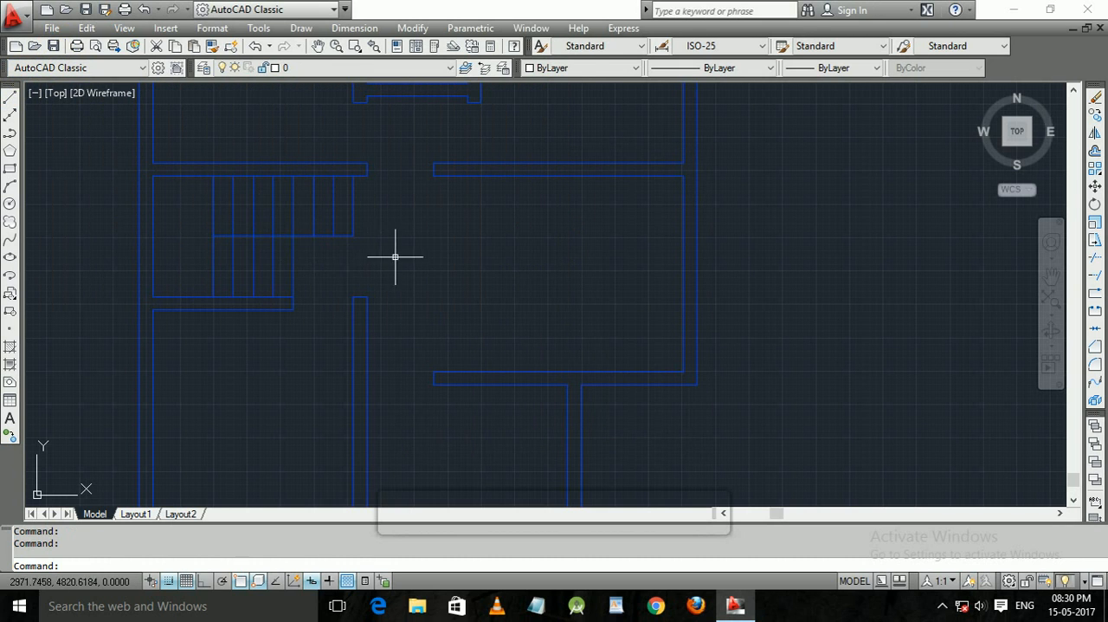
Select all the staircase lines and assign them to the step layer.
click(396, 253)
click(198, 203)
click(346, 68)
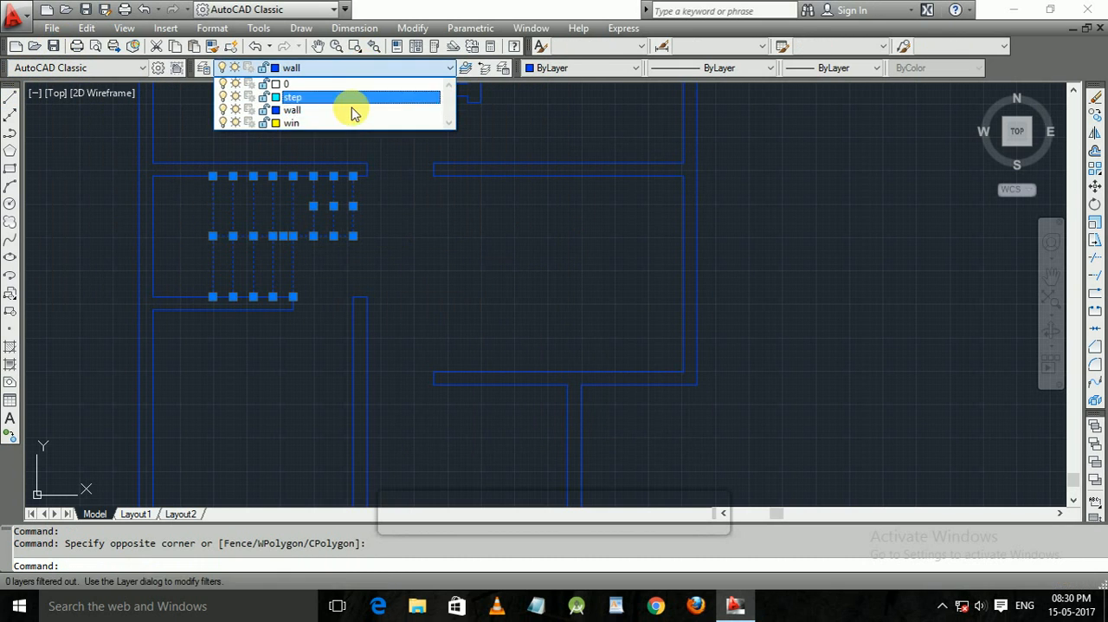
click(295, 111)
key(Escape)
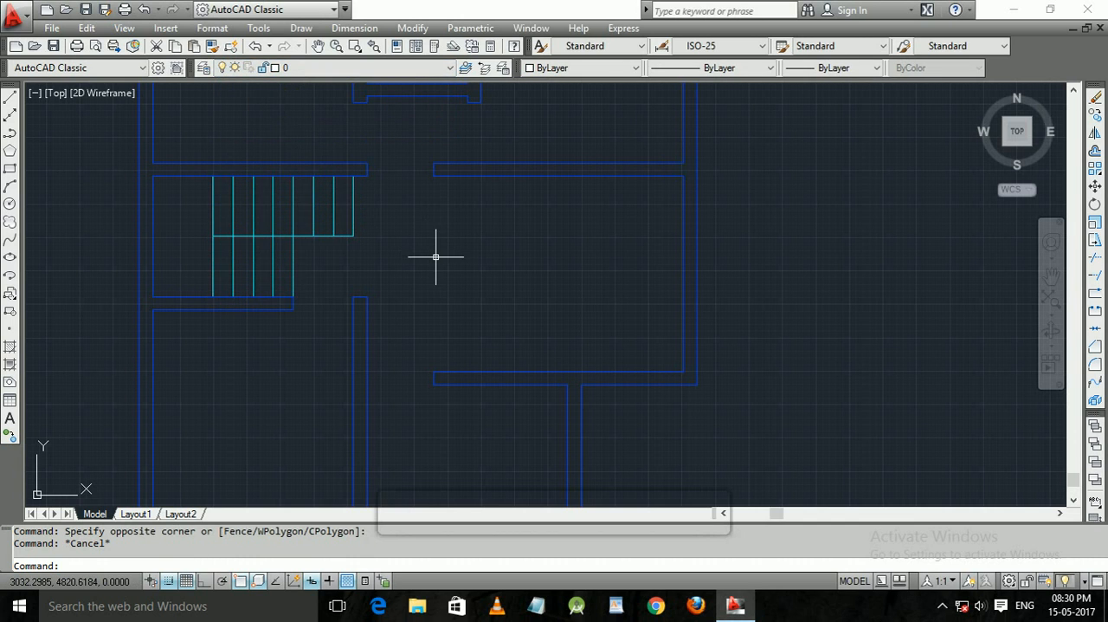
Erase the selected staircase lines, and undo the erasure.
scroll(452, 232, down, 2)
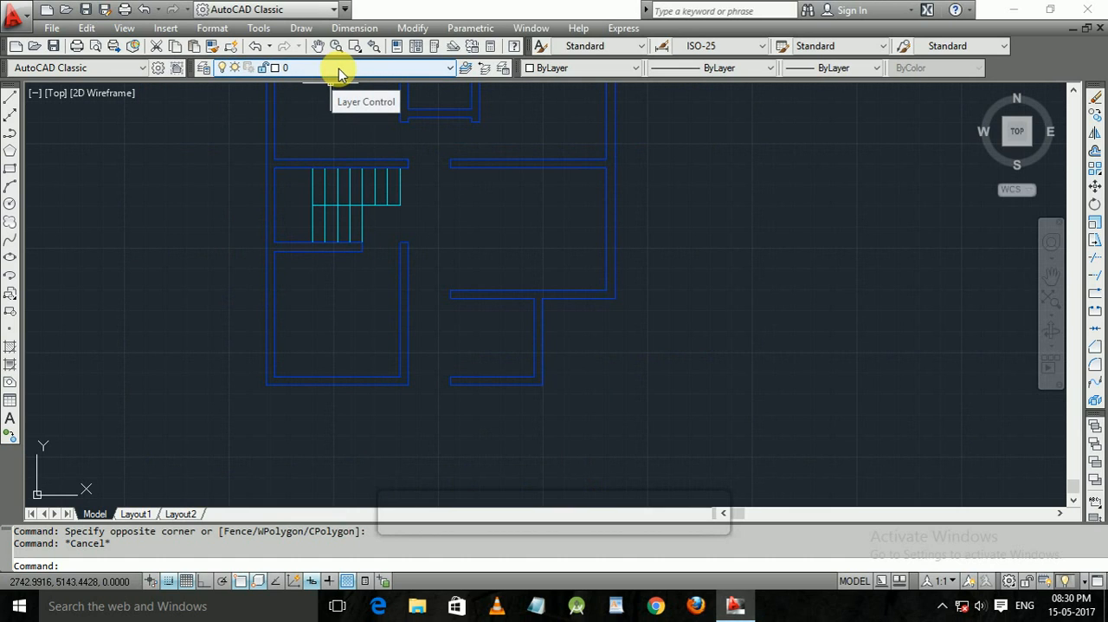
click(424, 217)
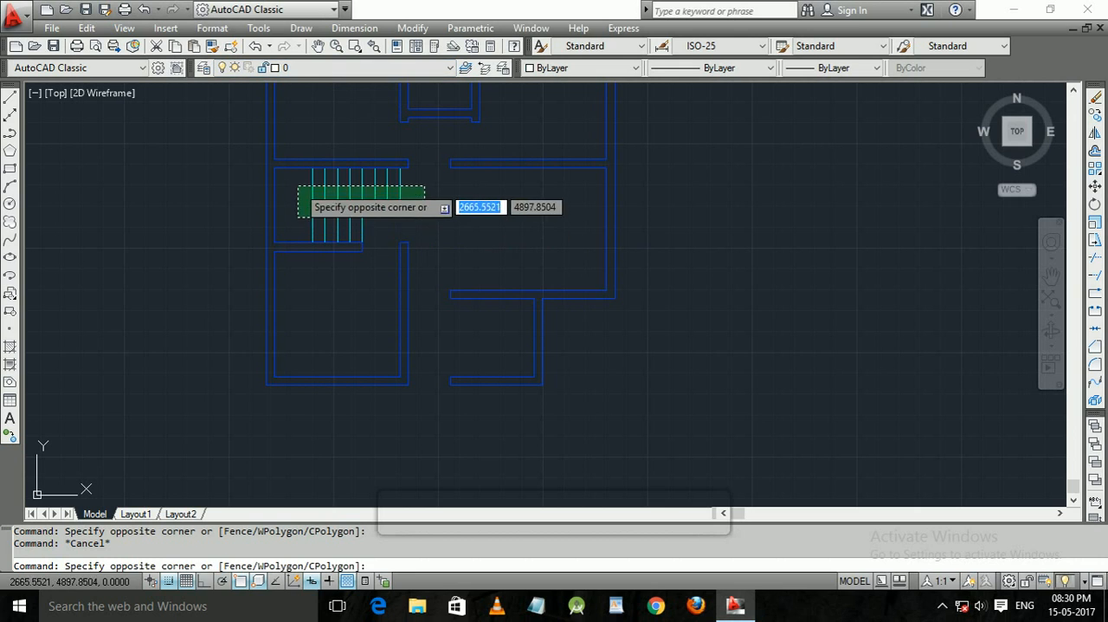
click(299, 187)
right_click(423, 217)
click(435, 185)
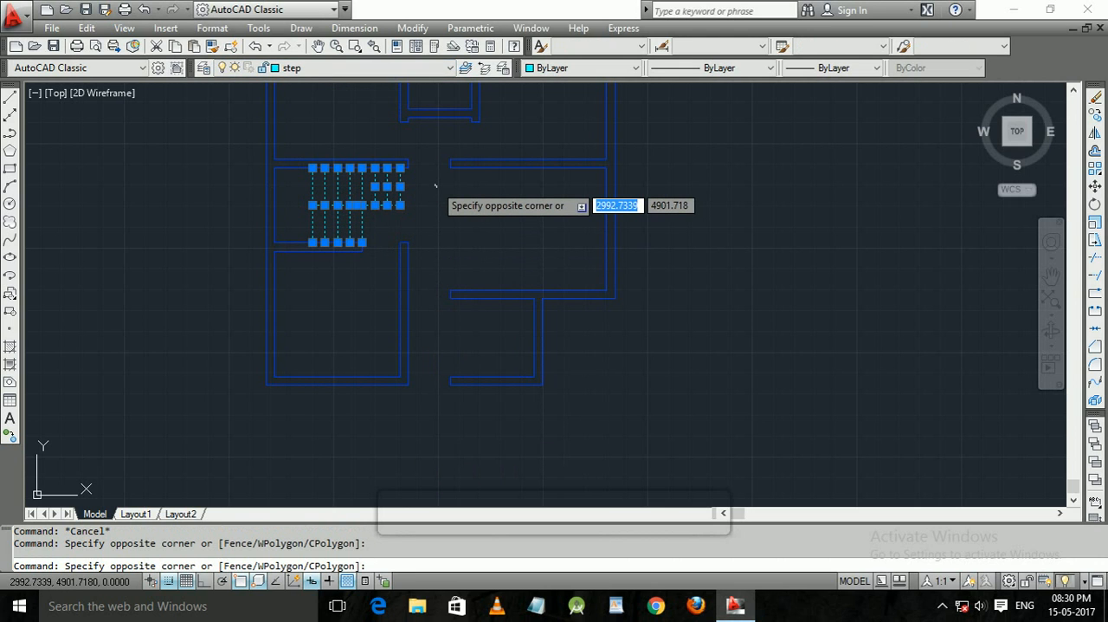
click(436, 186)
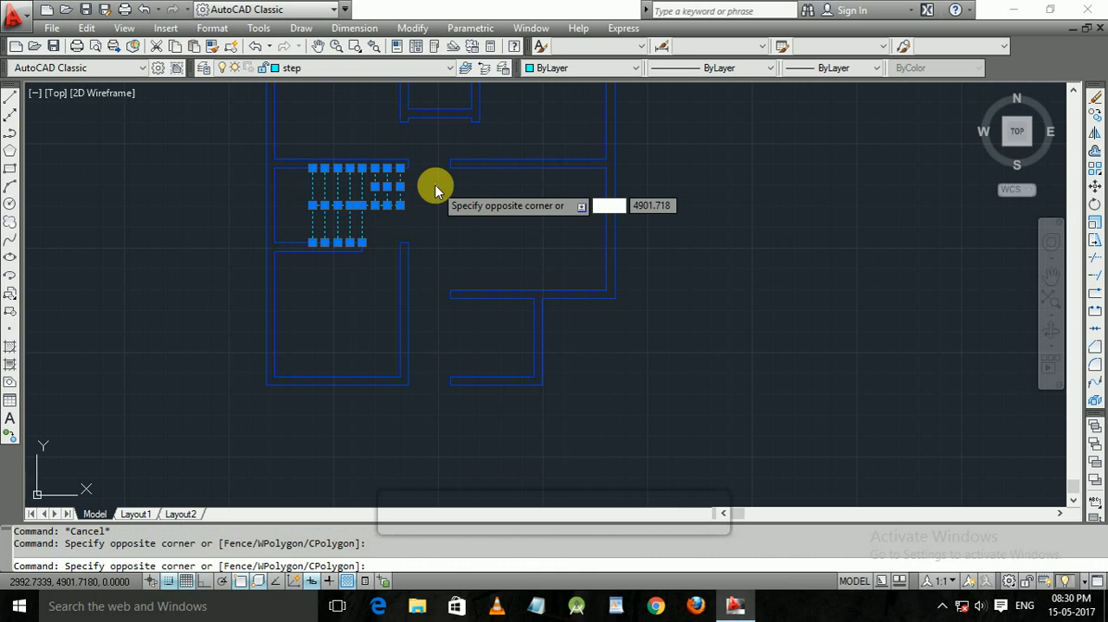
key(Delete)
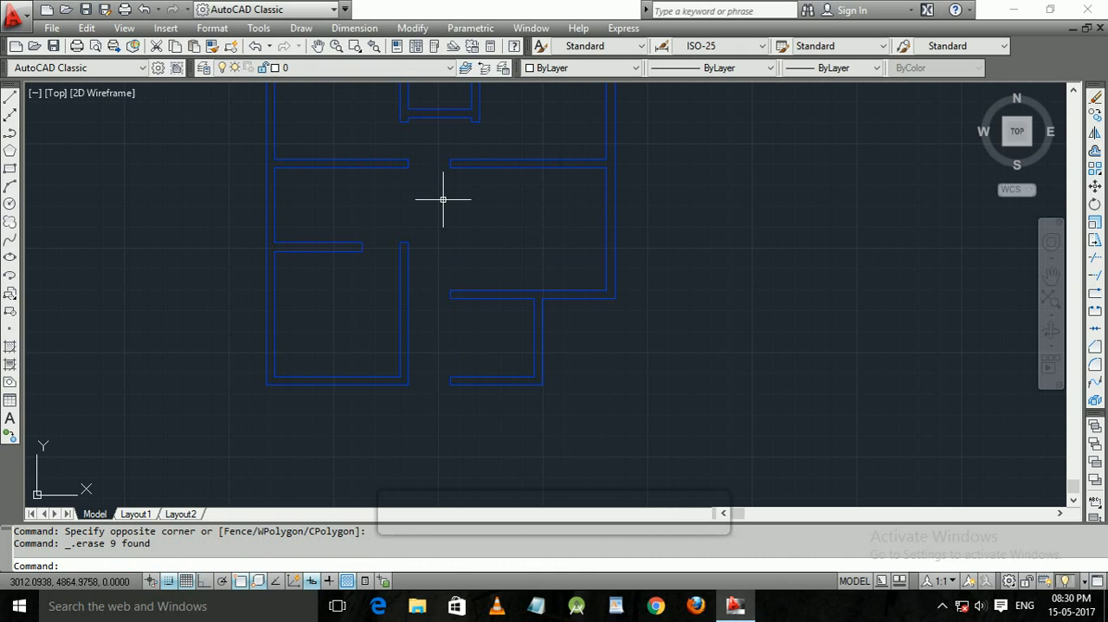
key(ctrl+z)
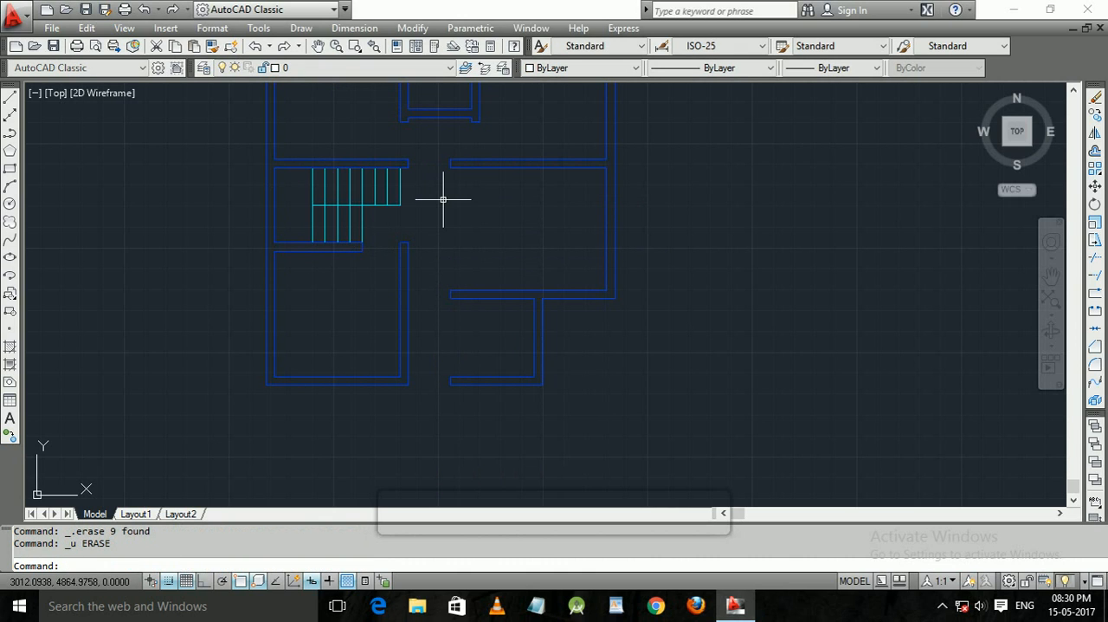
Turn off the step layer and try to select objects in the hidden staircase area.
click(330, 72)
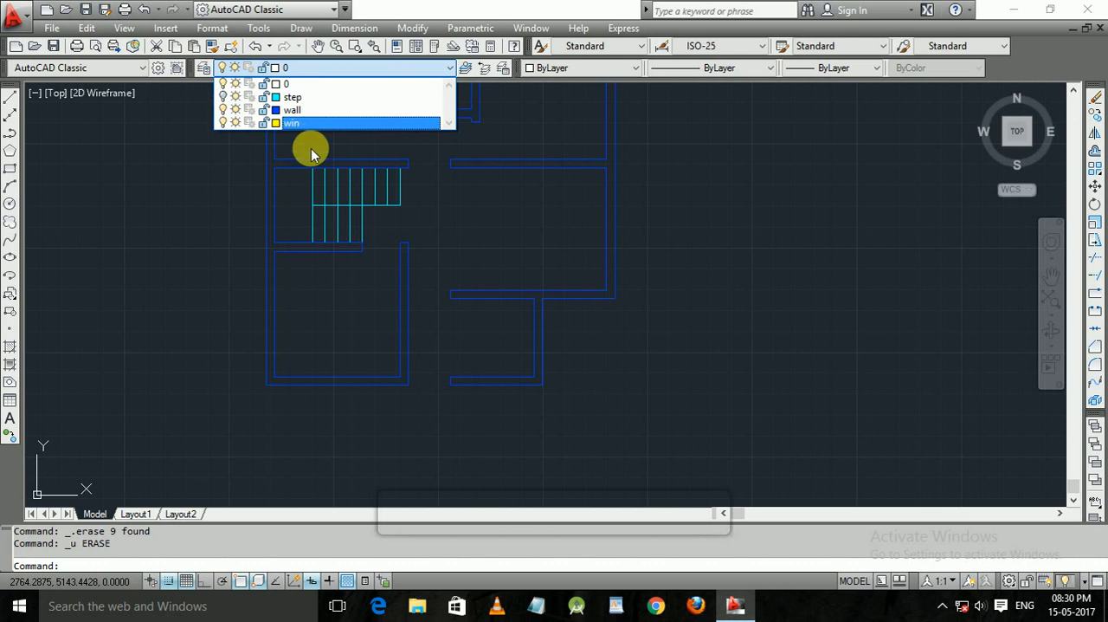
click(145, 186)
click(334, 218)
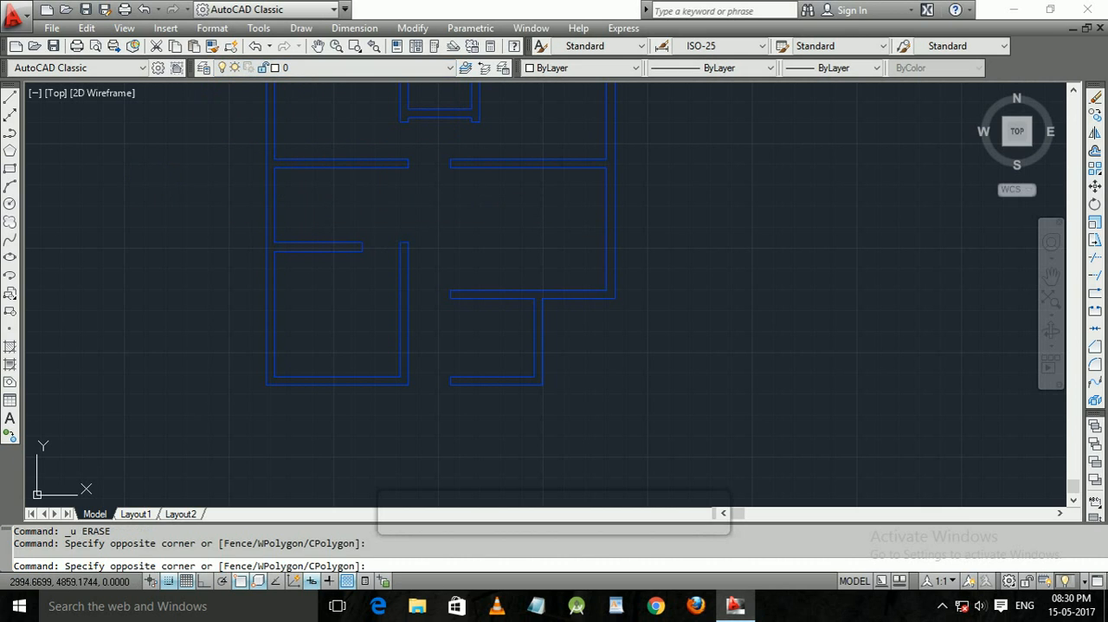
click(310, 189)
click(375, 205)
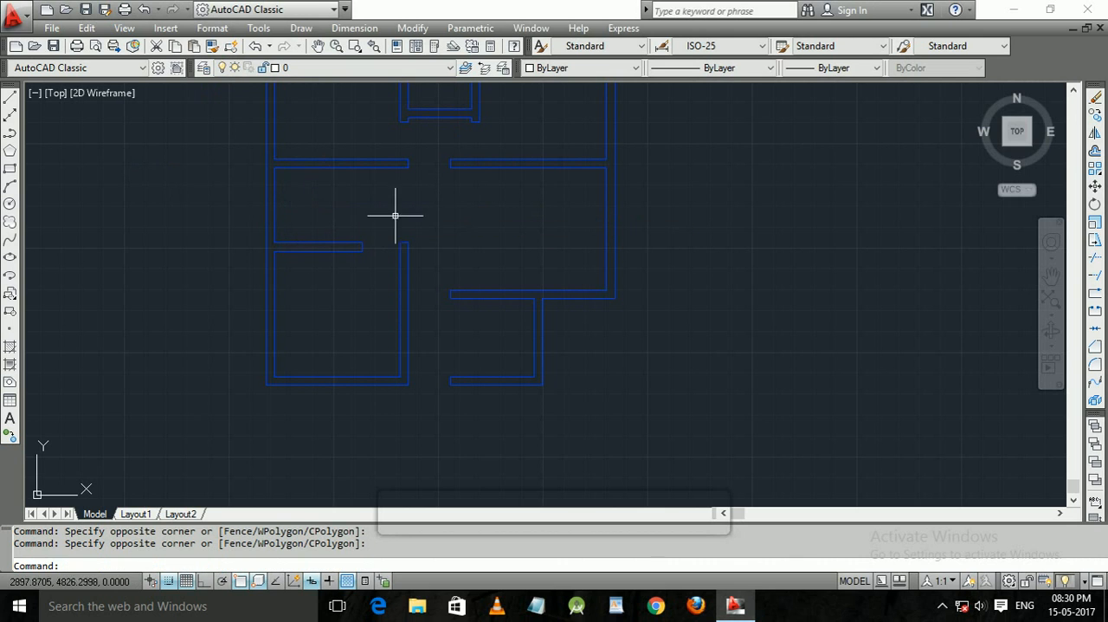
click(370, 212)
click(381, 213)
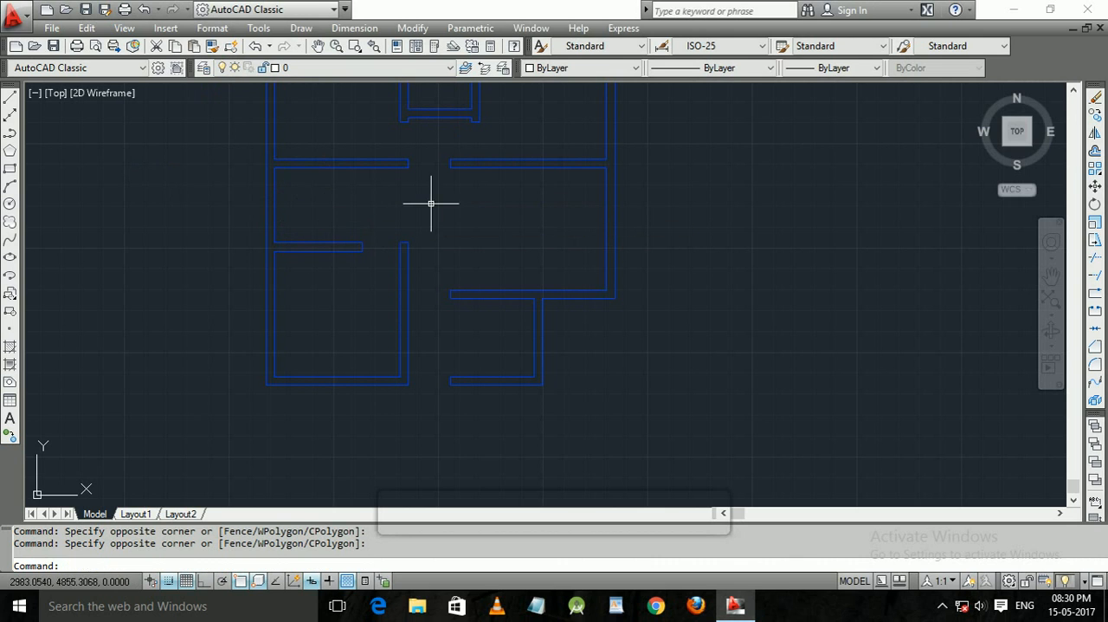
Turn the step layer back on.
click(273, 69)
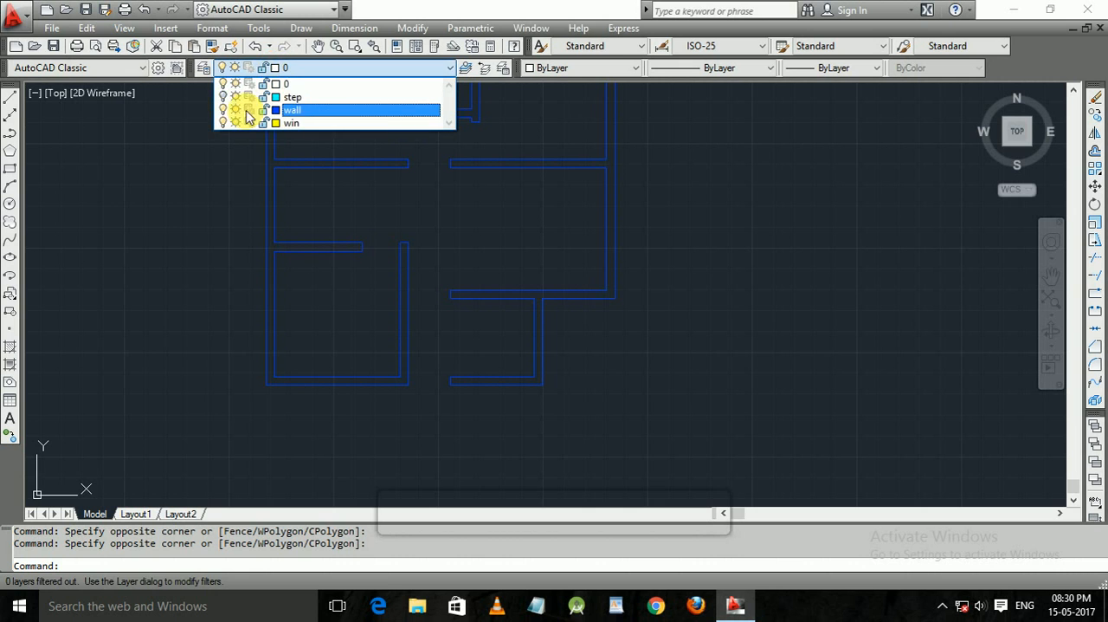
click(227, 96)
click(324, 176)
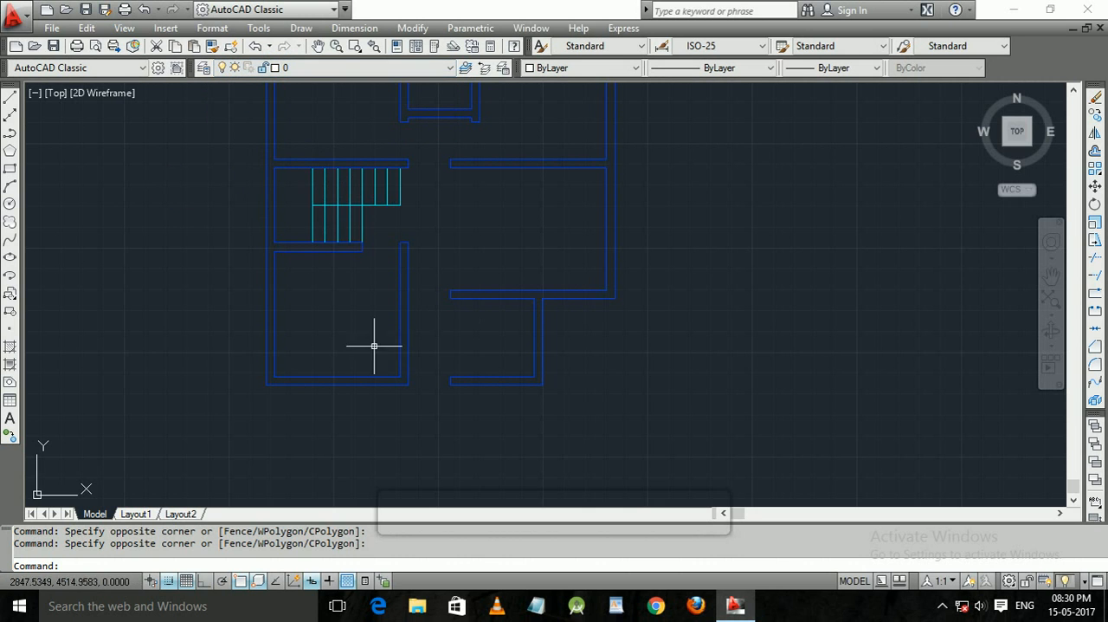
Start a line in the empty area west of the floor plan and turn on ortho mode.
mouse_move(375, 394)
middle_down()
mouse_move(376, 297)
mouse_move(359, 297)
middle_up()
scroll(340, 292, down, 2)
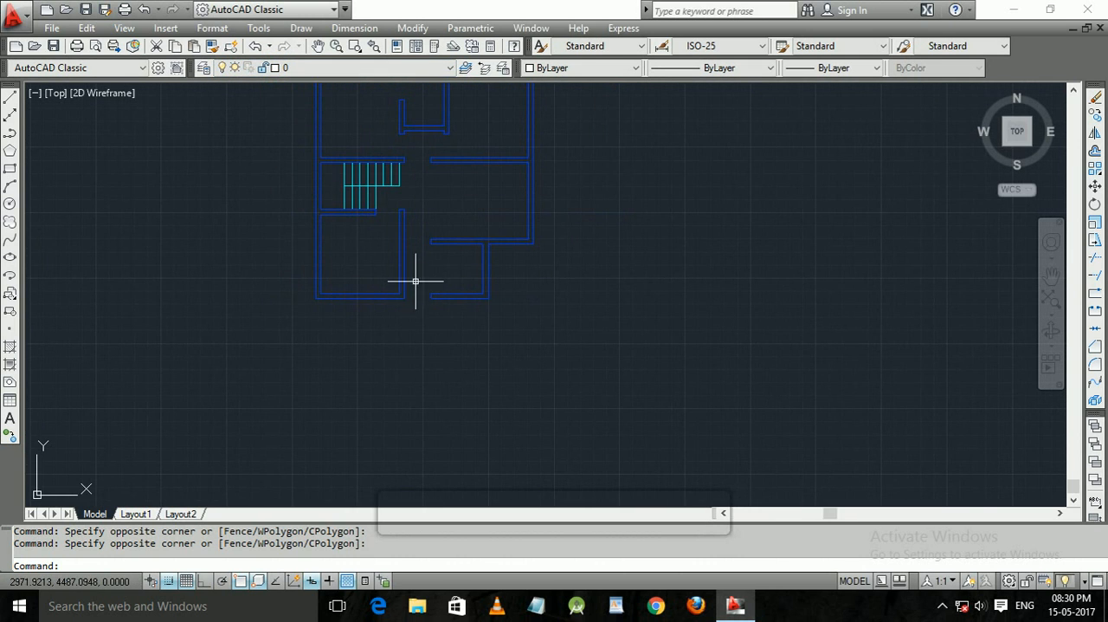
scroll(421, 285, up, 3)
middle_drag(395, 265, 403, 273)
scroll(399, 268, up, 2)
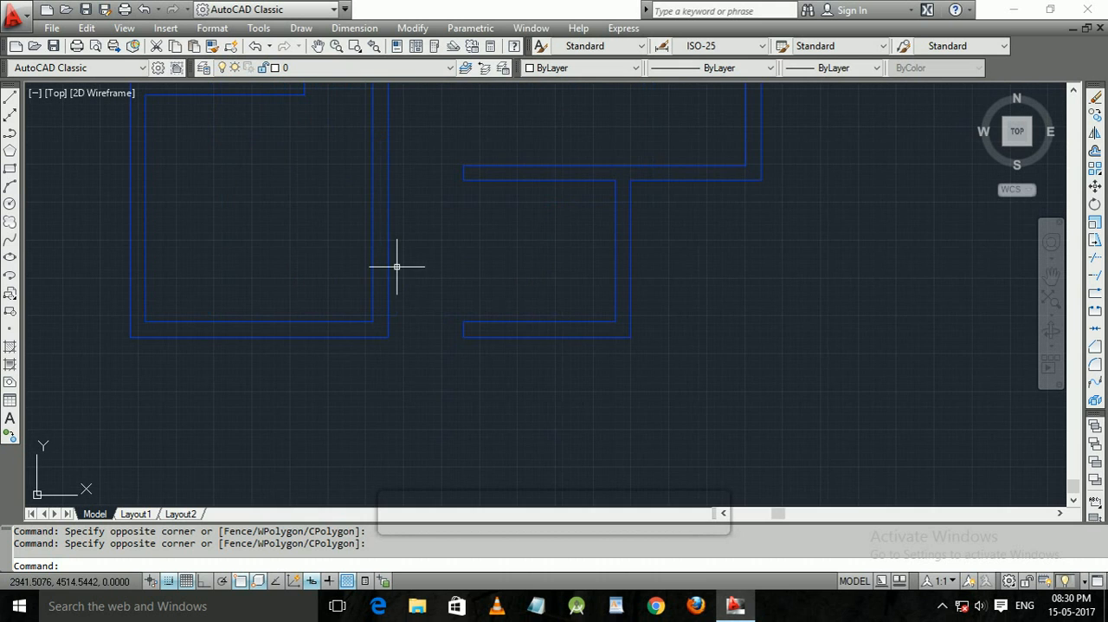
middle_drag(265, 240, 571, 218)
middle_drag(248, 223, 339, 240)
middle_drag(198, 222, 343, 251)
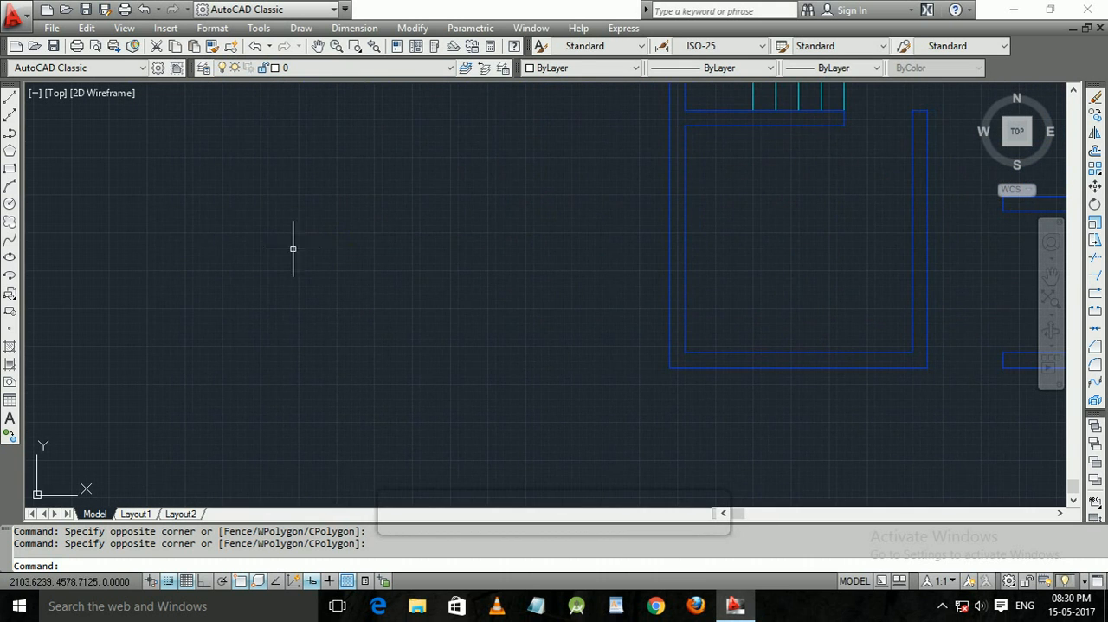
key(Escape)
text(l)
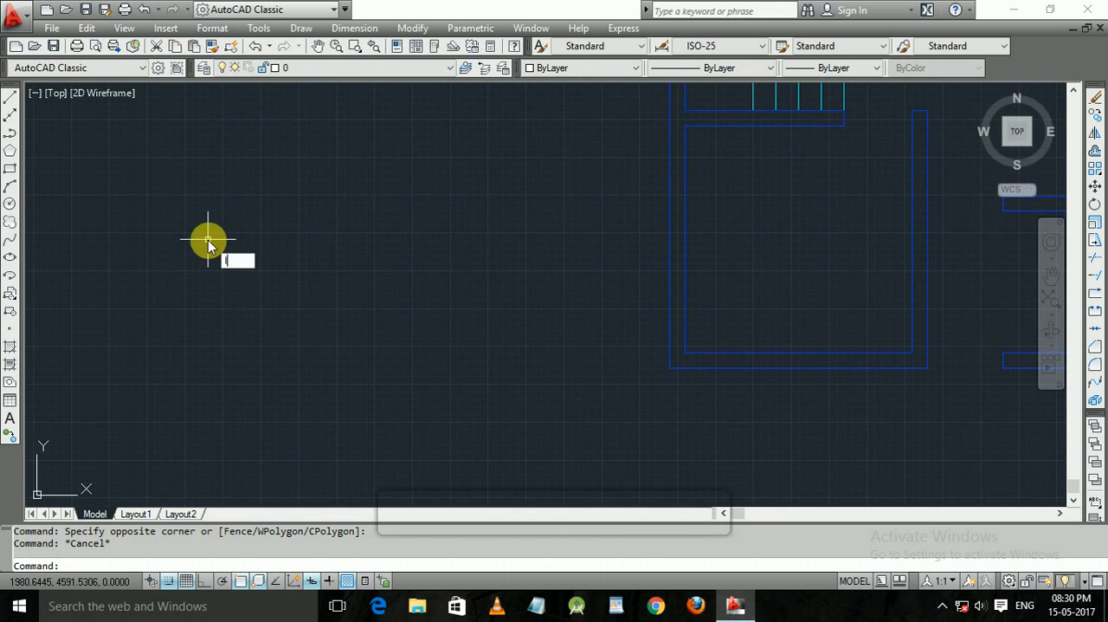
key(Return)
click(162, 212)
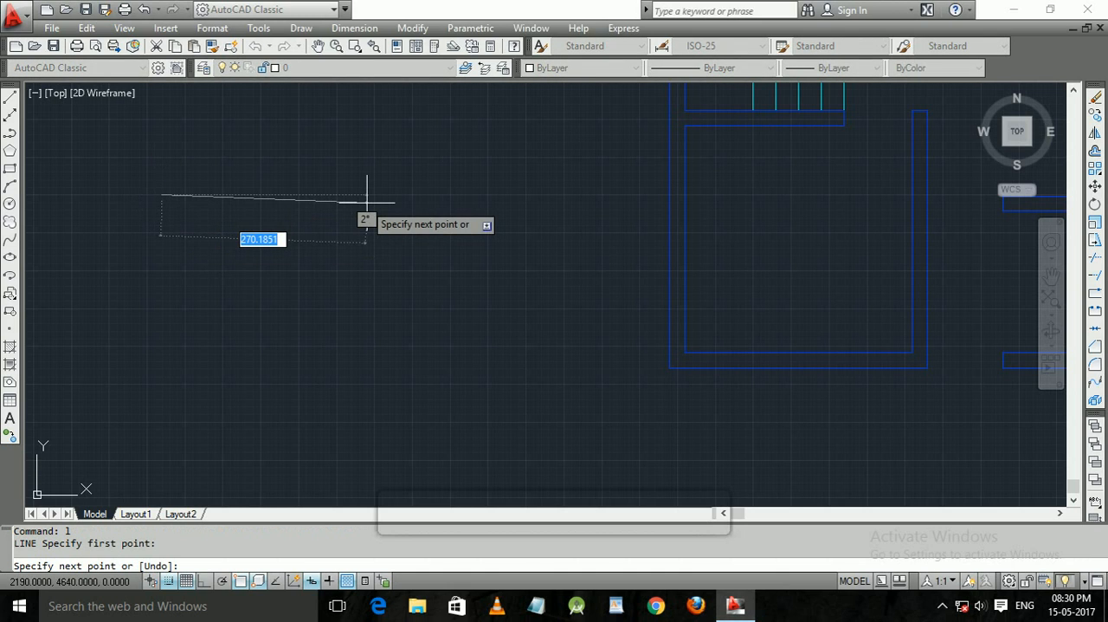
key(F8)
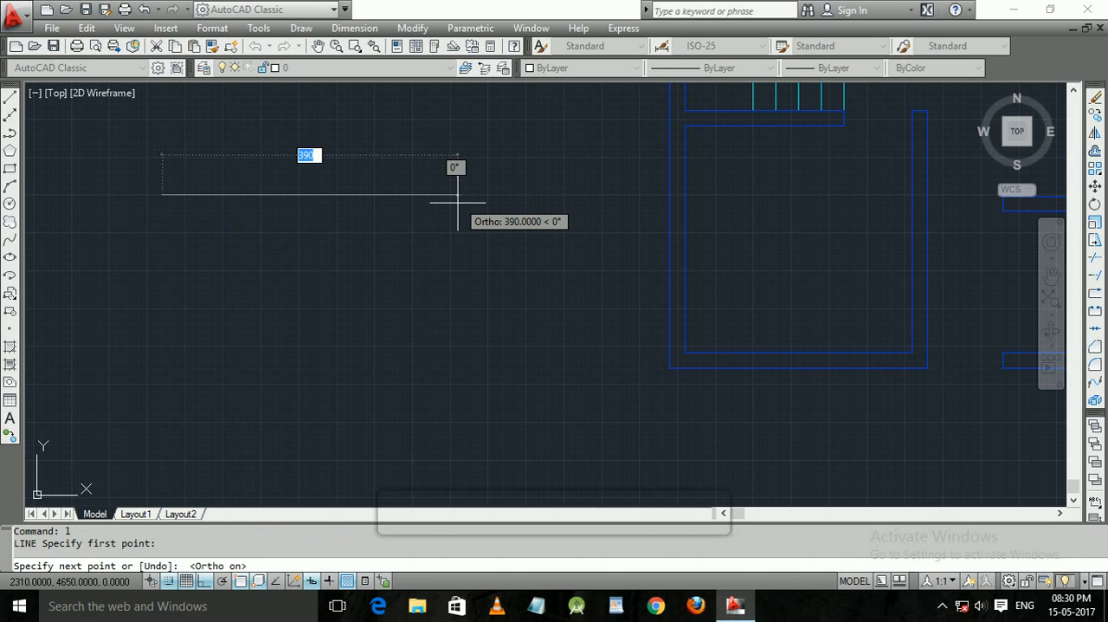
Try horizontal first segments of 50 and 1580 units, undoing each one.
text(50)
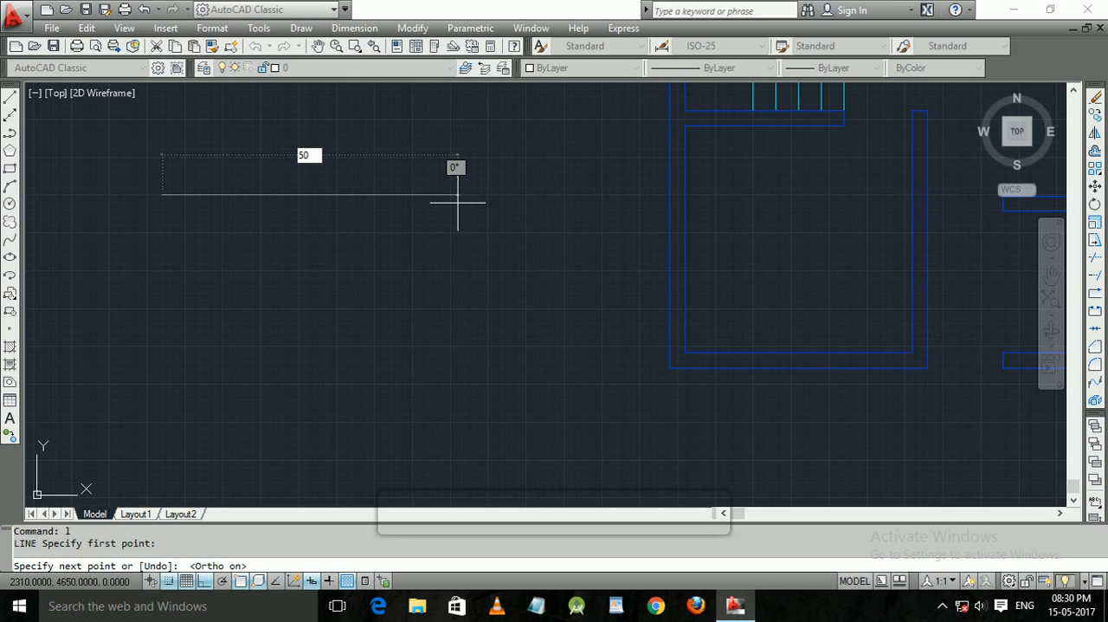
key(Return)
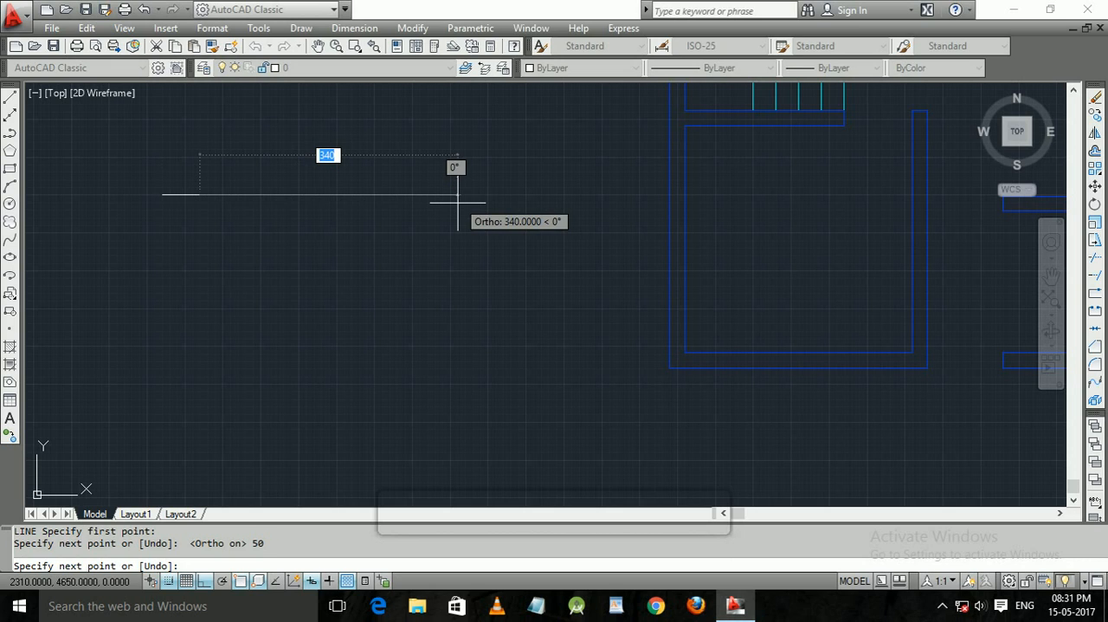
key(ctrl+z)
text(1580)
key(Return)
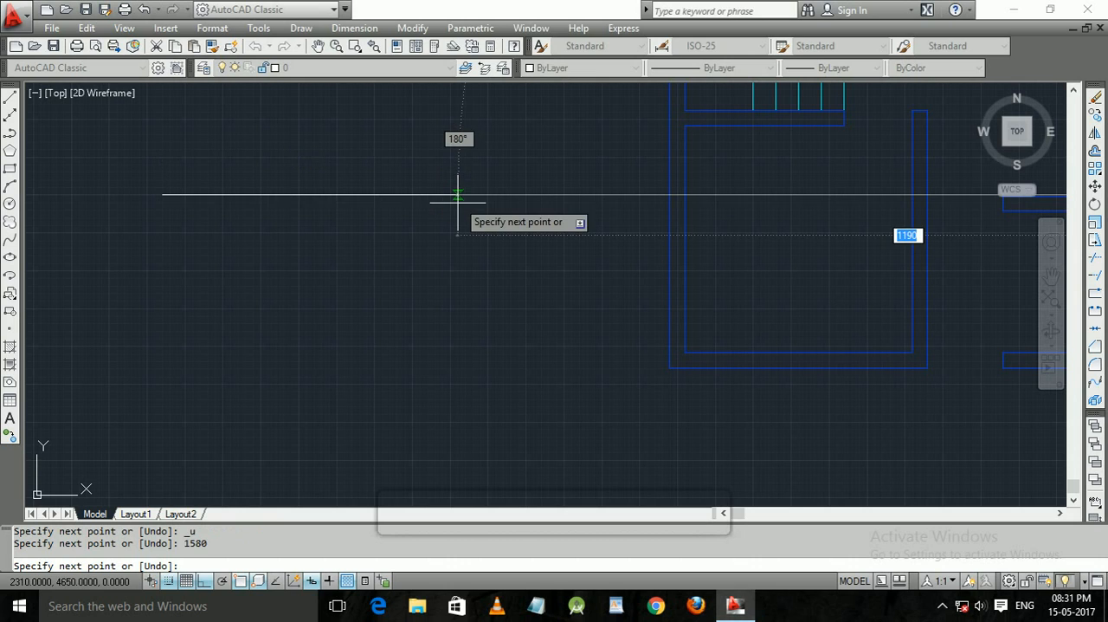
key(ctrl+z)
Draw a closed horizontal rectangle 150 units long and 20 units high from line segments.
text(150)
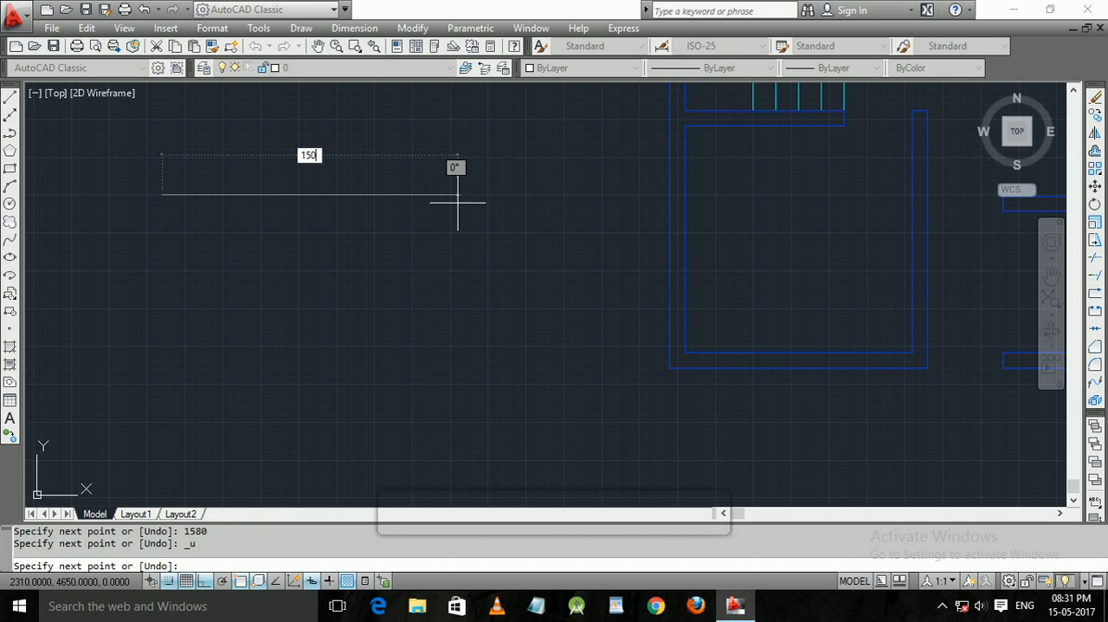
key(Return)
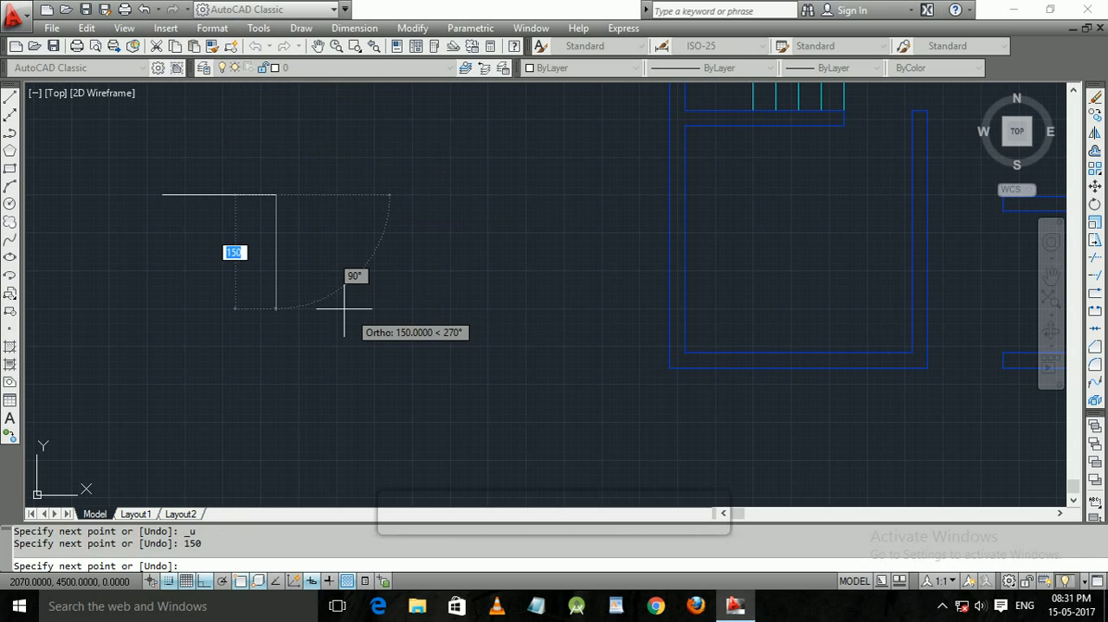
text(20)
key(Return)
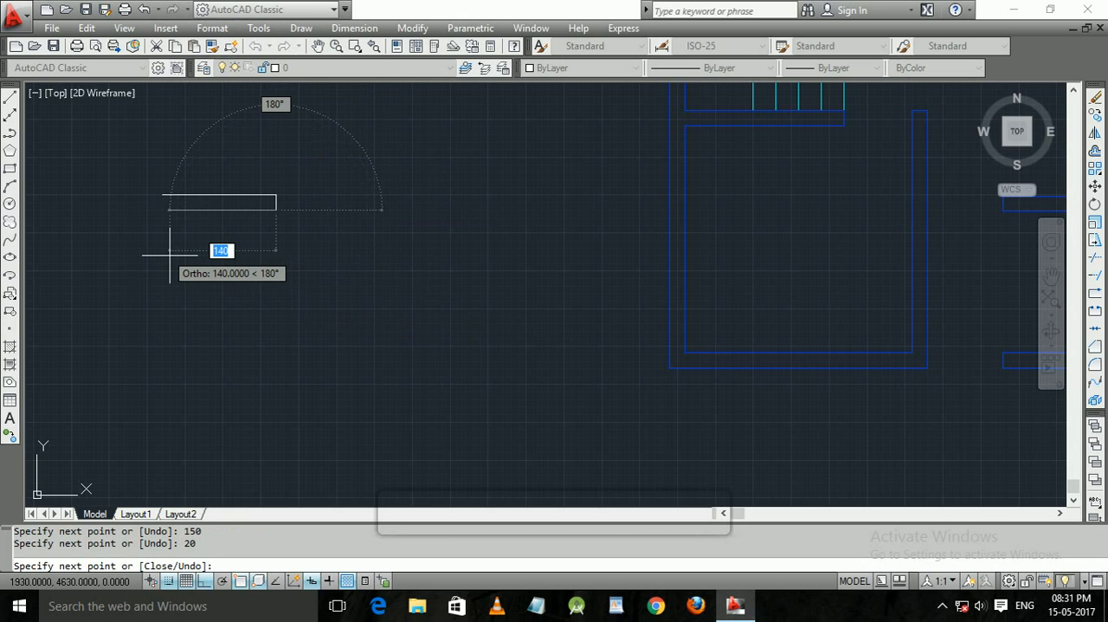
text(150)
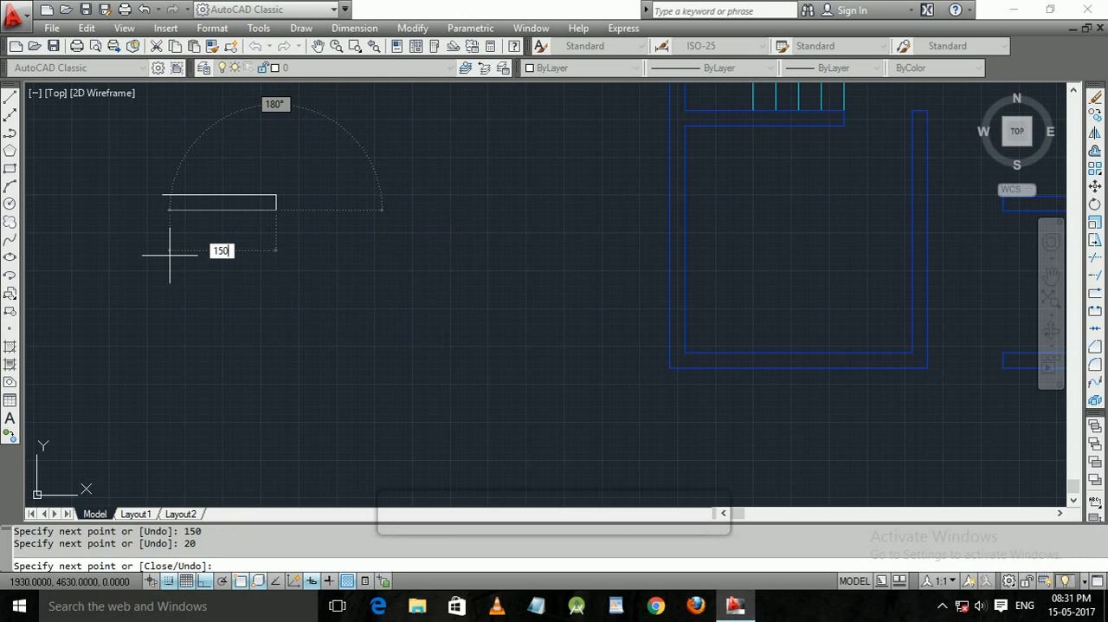
key(Return)
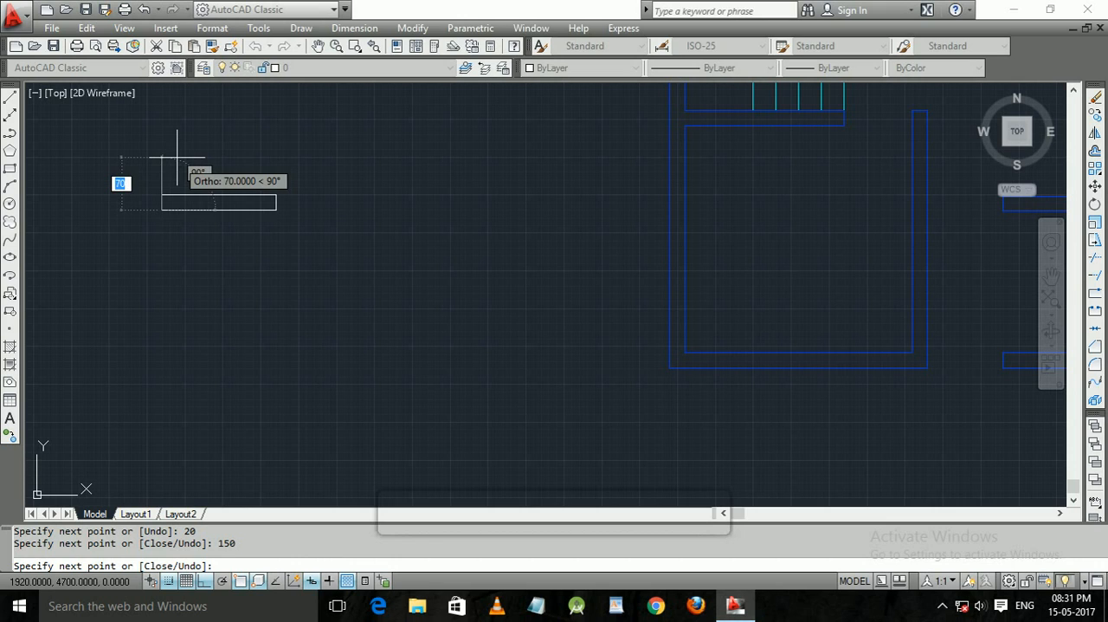
text(20)
key(Return)
key(Return)
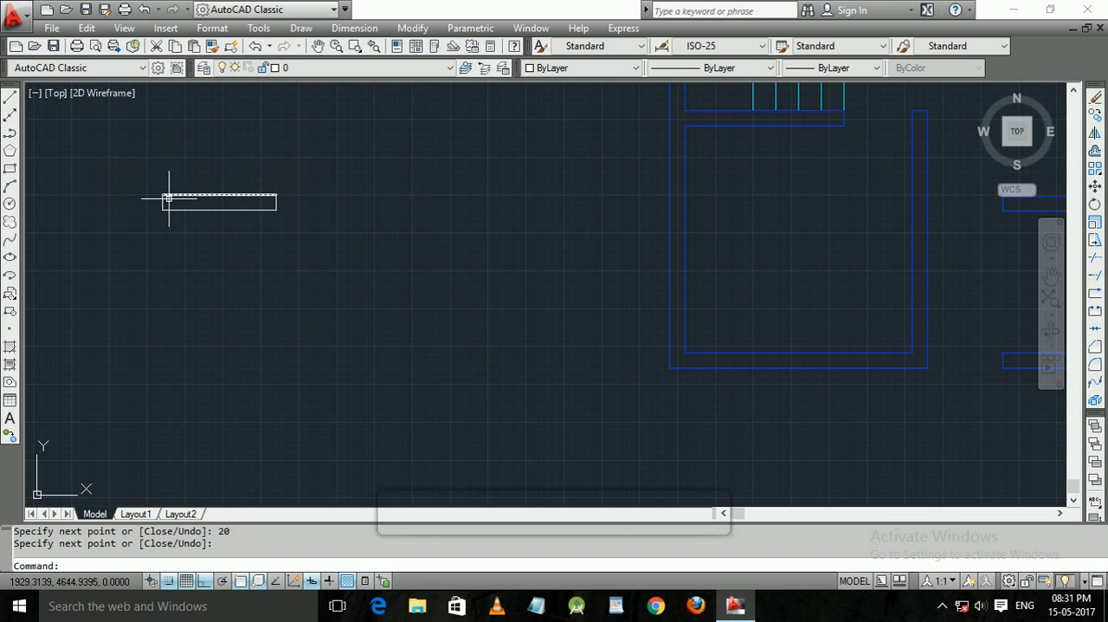
key(Escape)
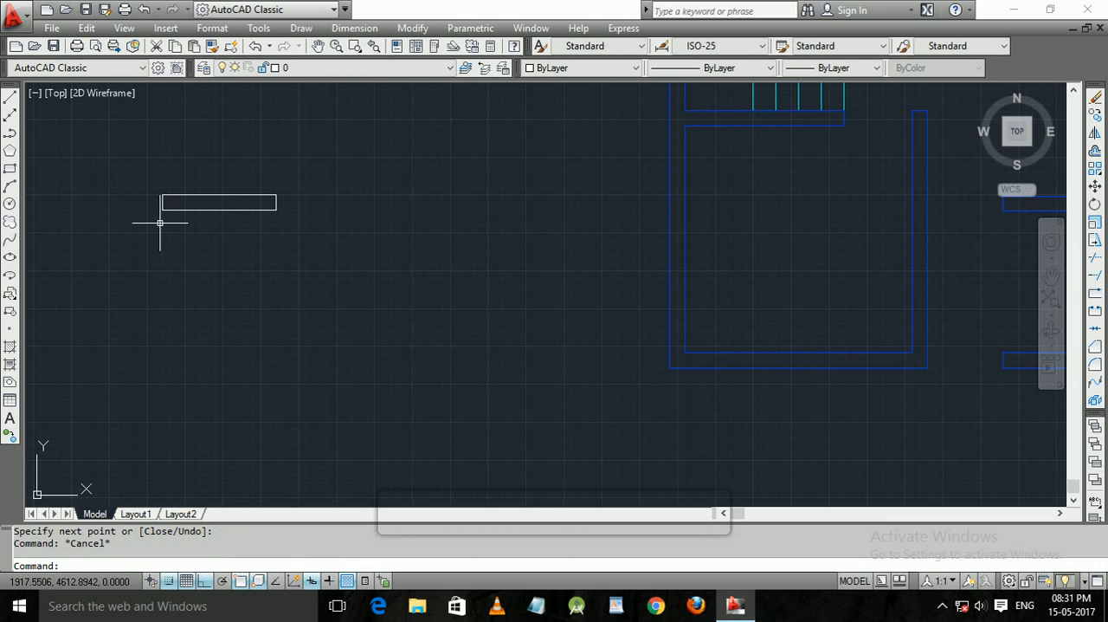
text(l)
key(Return)
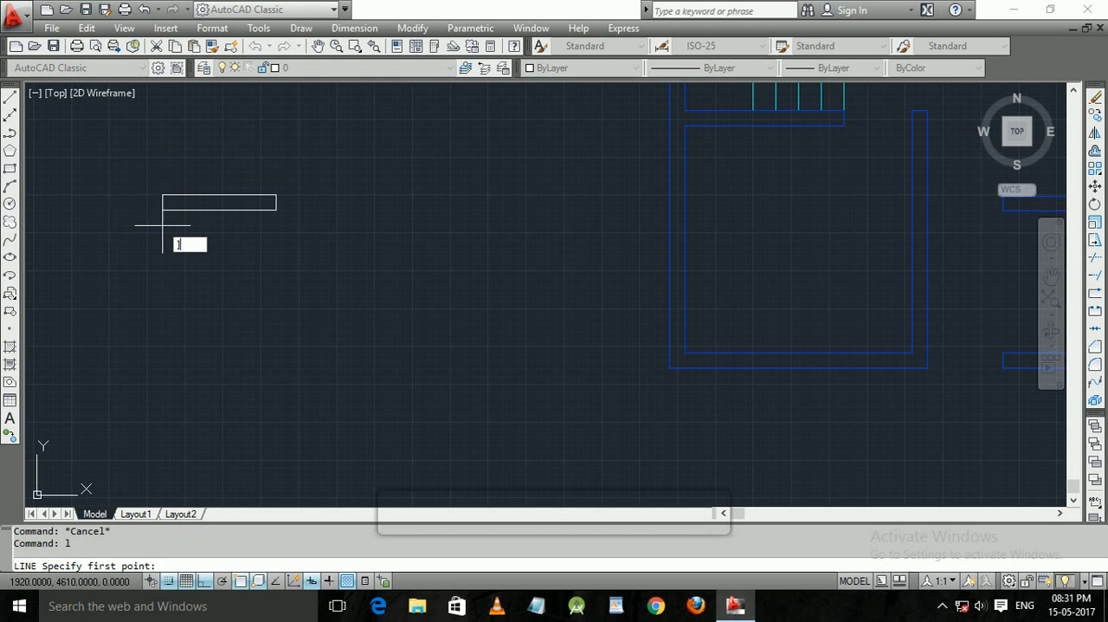
key(Escape)
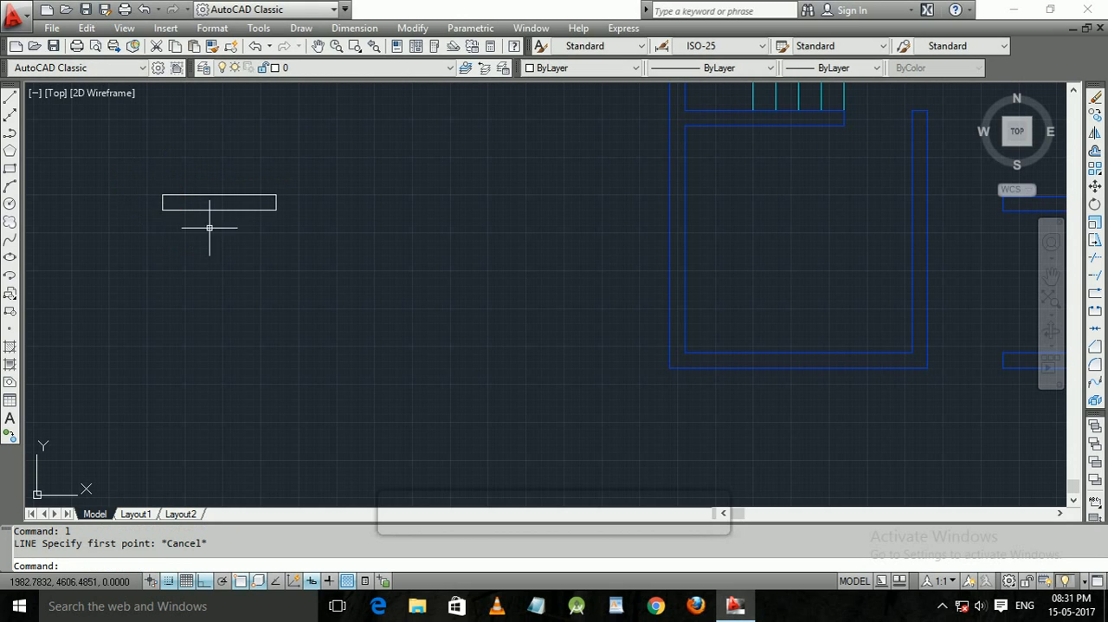
Divide the rectangle into three 50-unit bays with a connected line of 50, 20, 50 and 20 unit segments from its lower-left corner.
text(l)
key(Return)
click(162, 209)
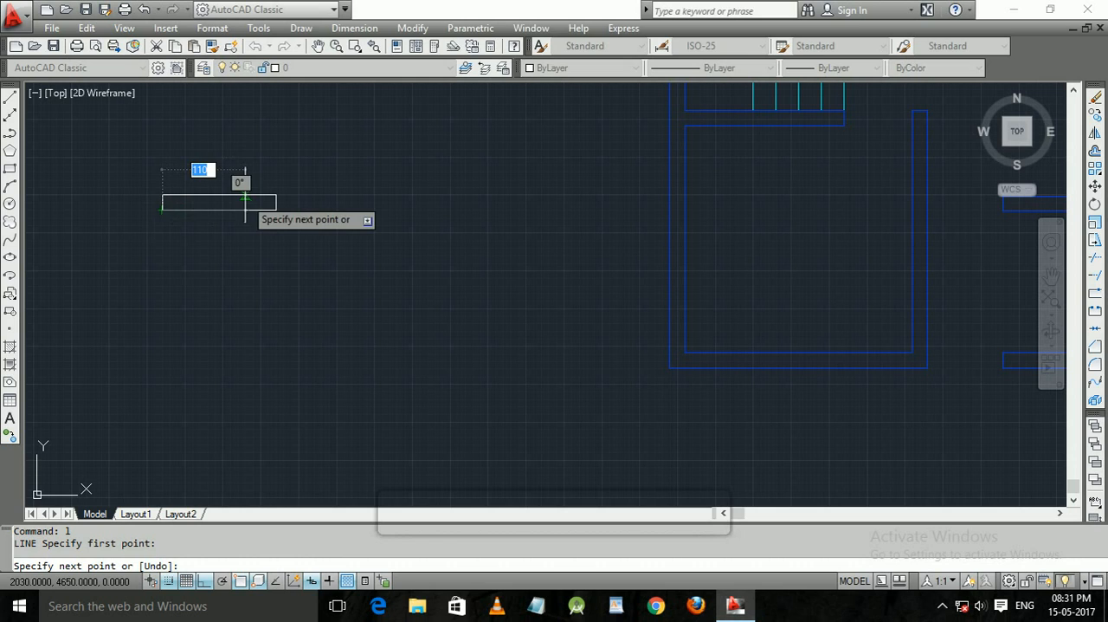
text(50)
key(Return)
text(20)
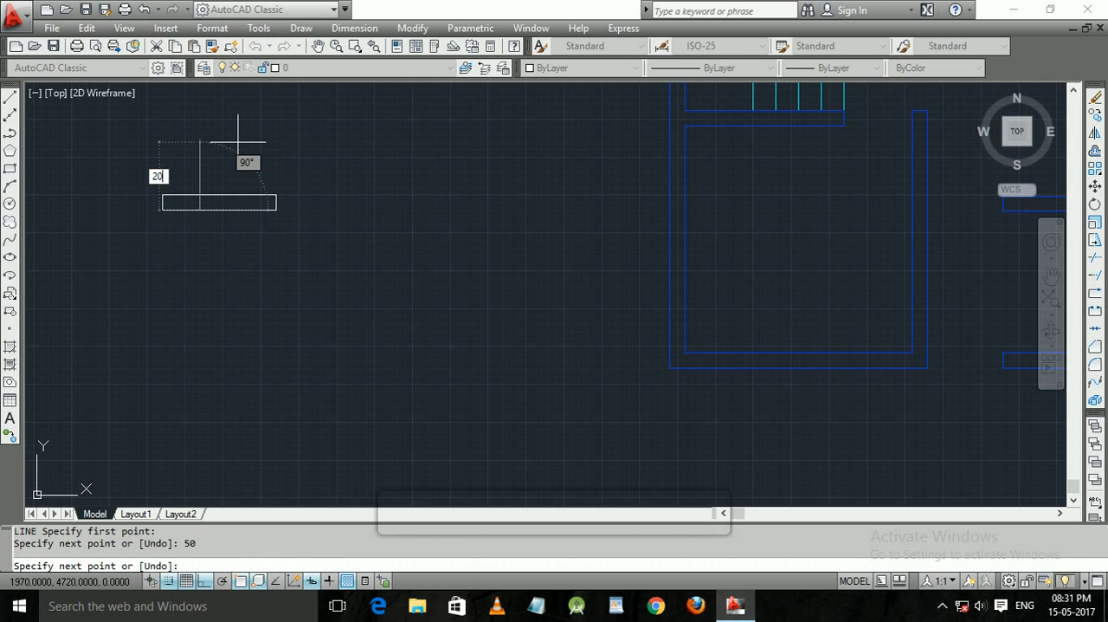
key(Return)
text(50)
key(Return)
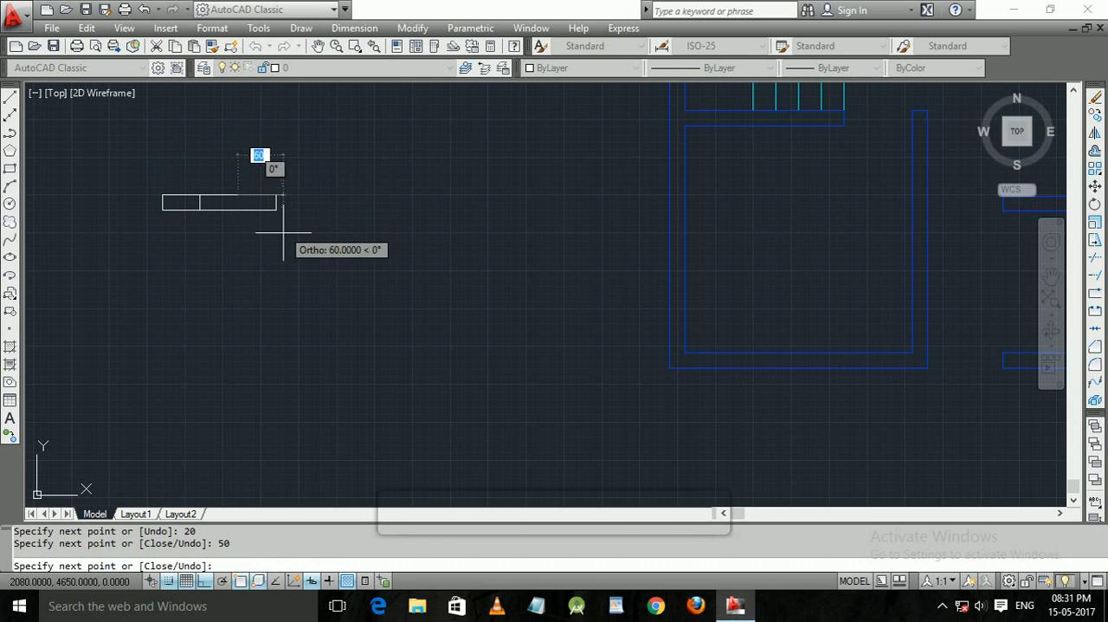
text(20)
key(Return)
key(Return)
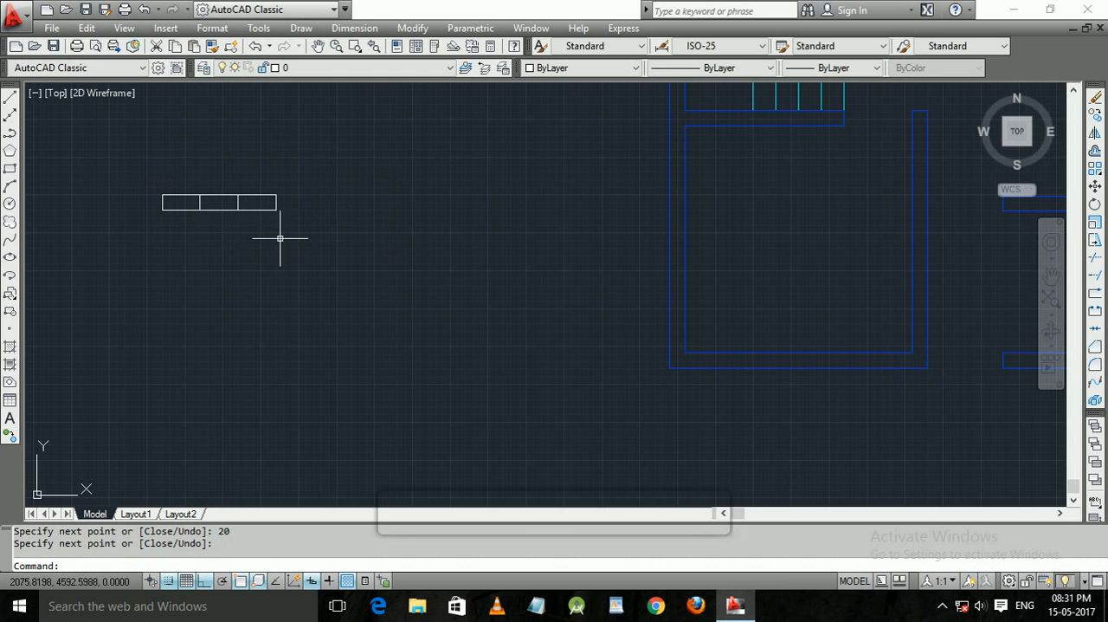
middle_drag(277, 235, 304, 224)
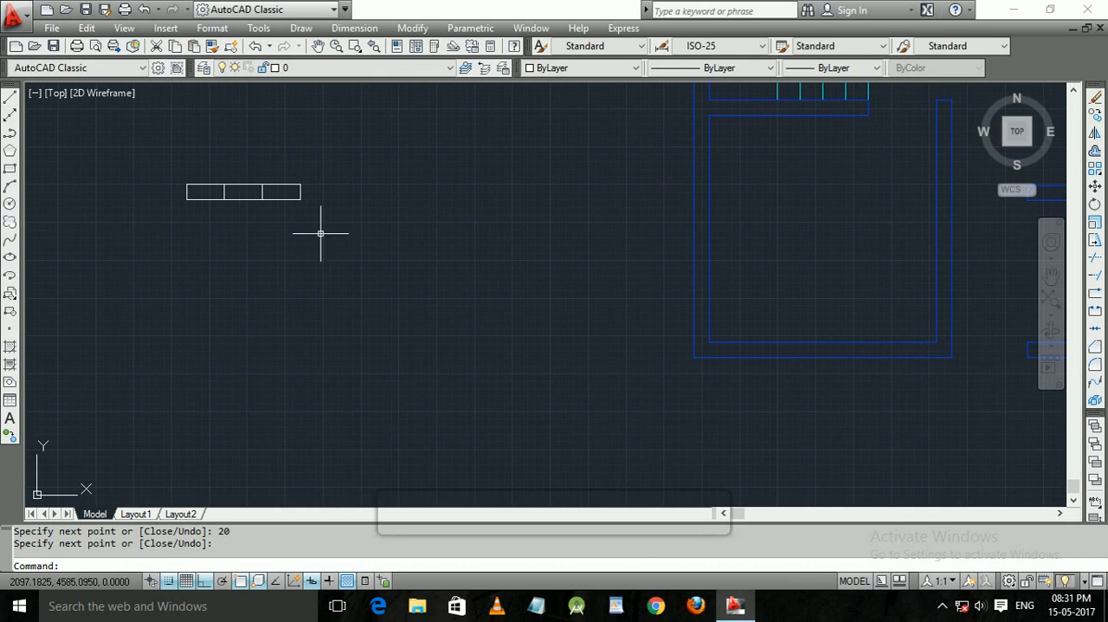
click(339, 238)
click(183, 153)
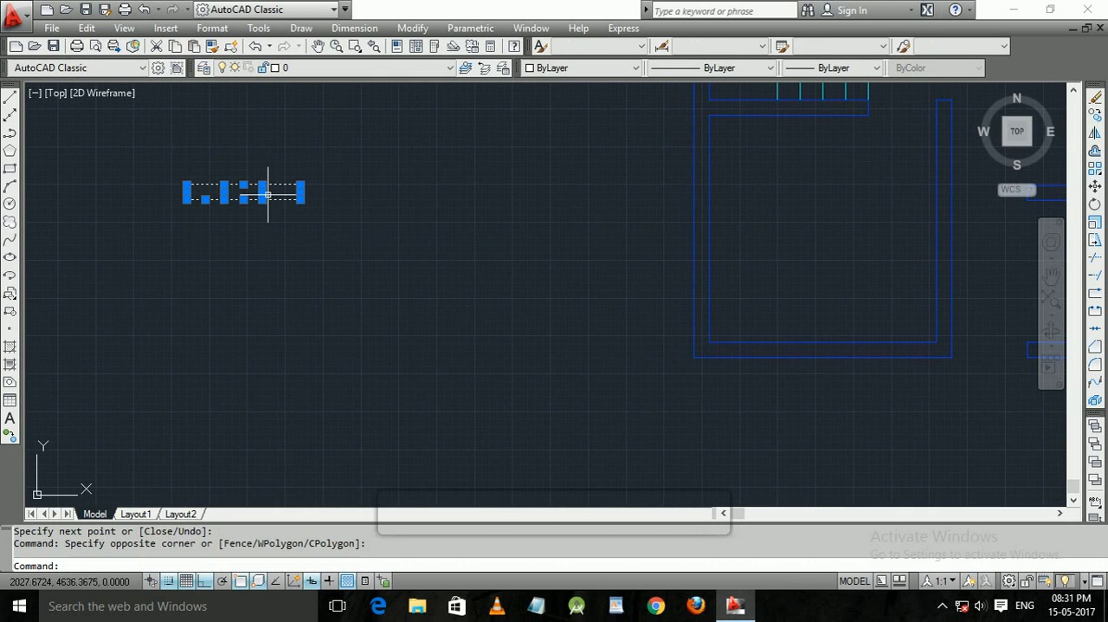
key(Escape)
click(314, 215)
click(168, 159)
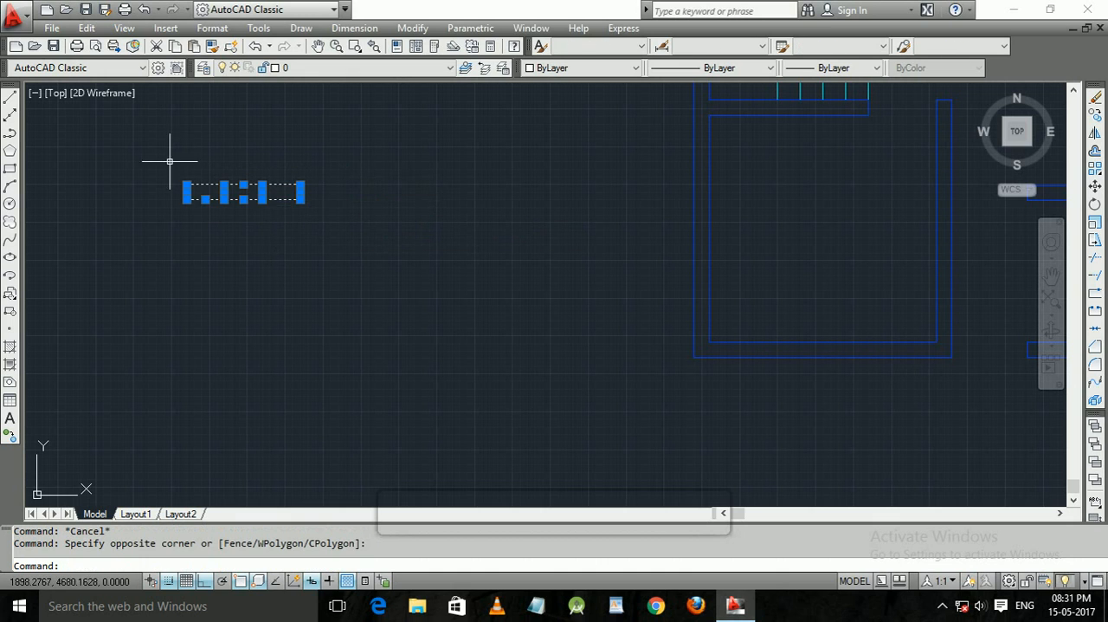
key(Escape)
text(l)
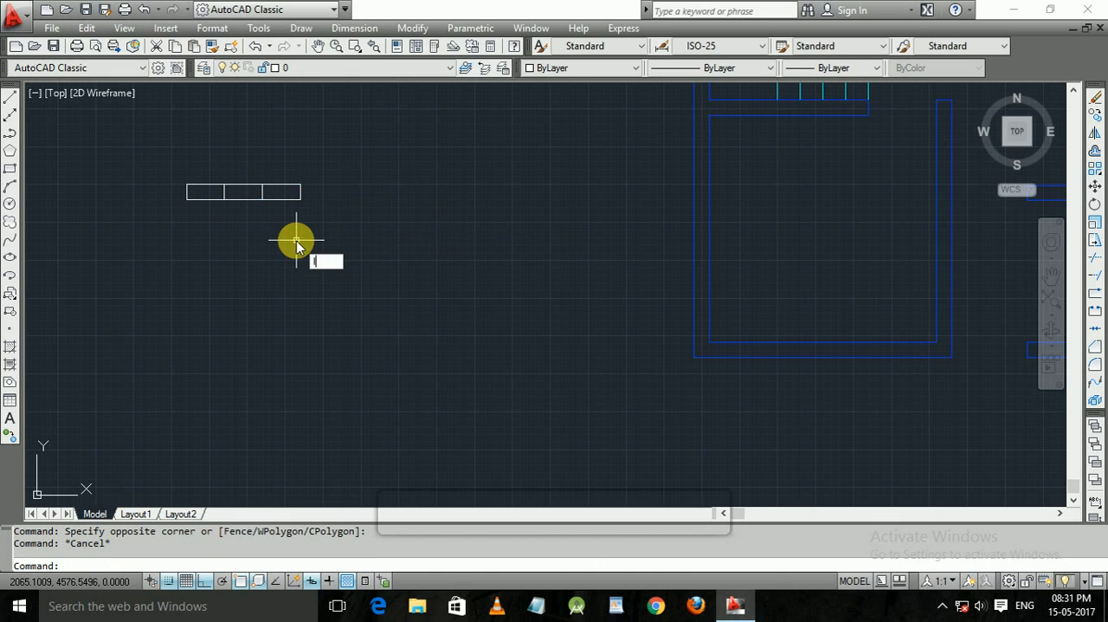
key(Return)
click(301, 191)
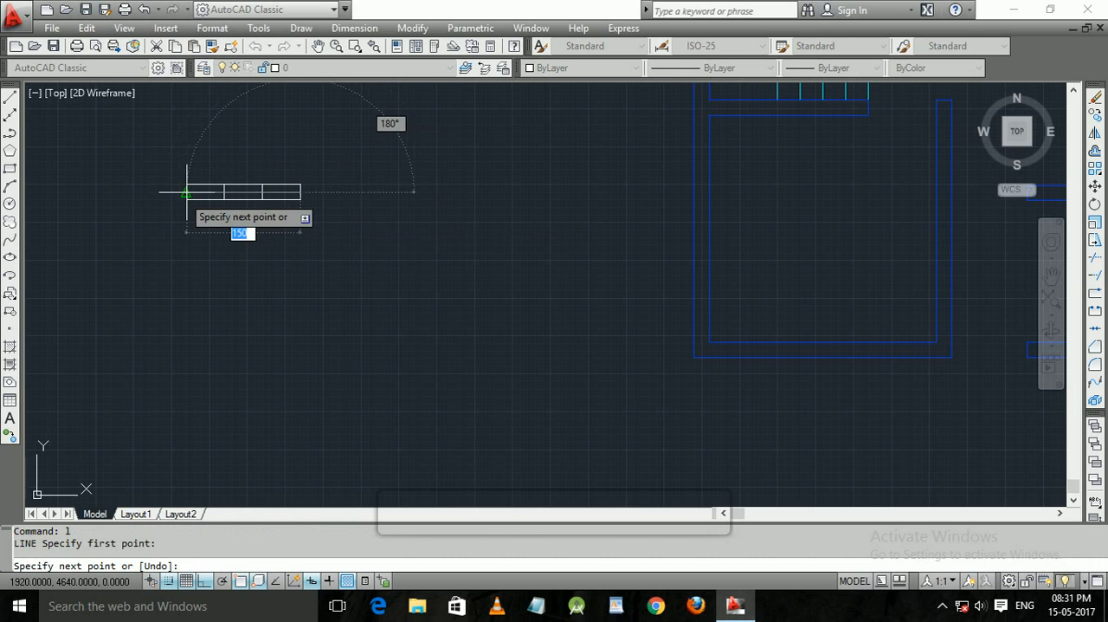
key(Escape)
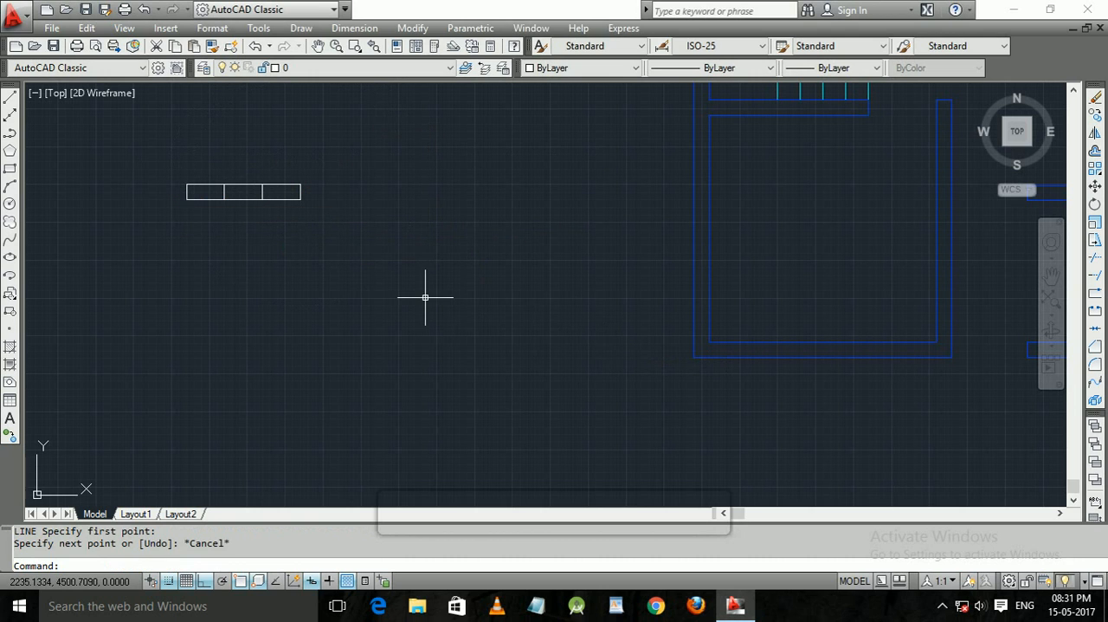
Draw a horizontal centre line between the midpoints of the divided rectangle's two short sides.
text(l)
key(Return)
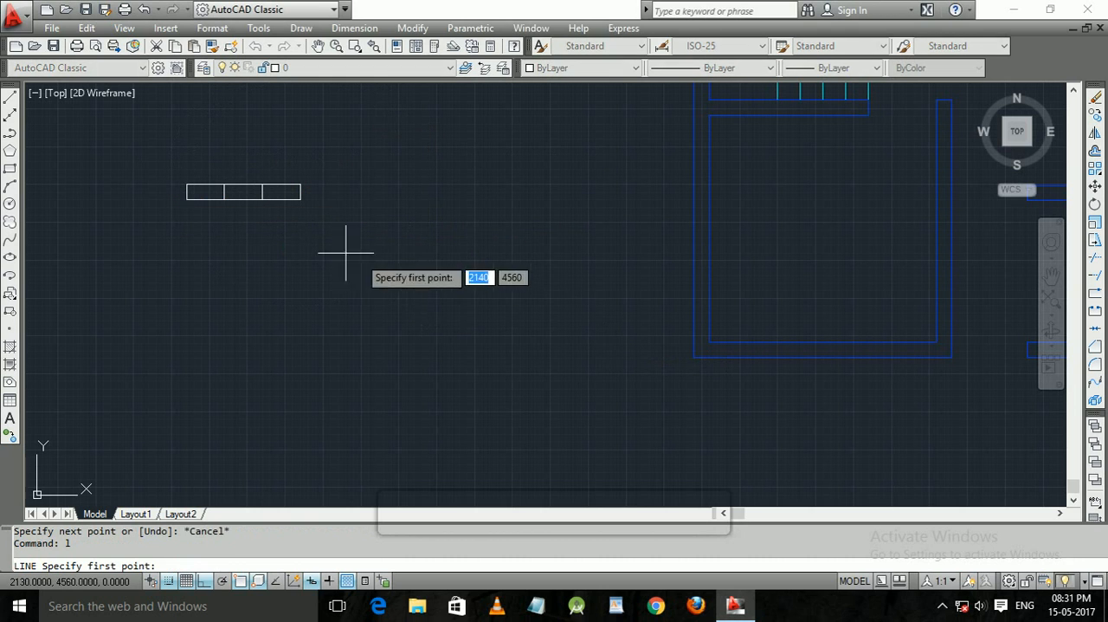
click(301, 192)
click(186, 198)
key(Return)
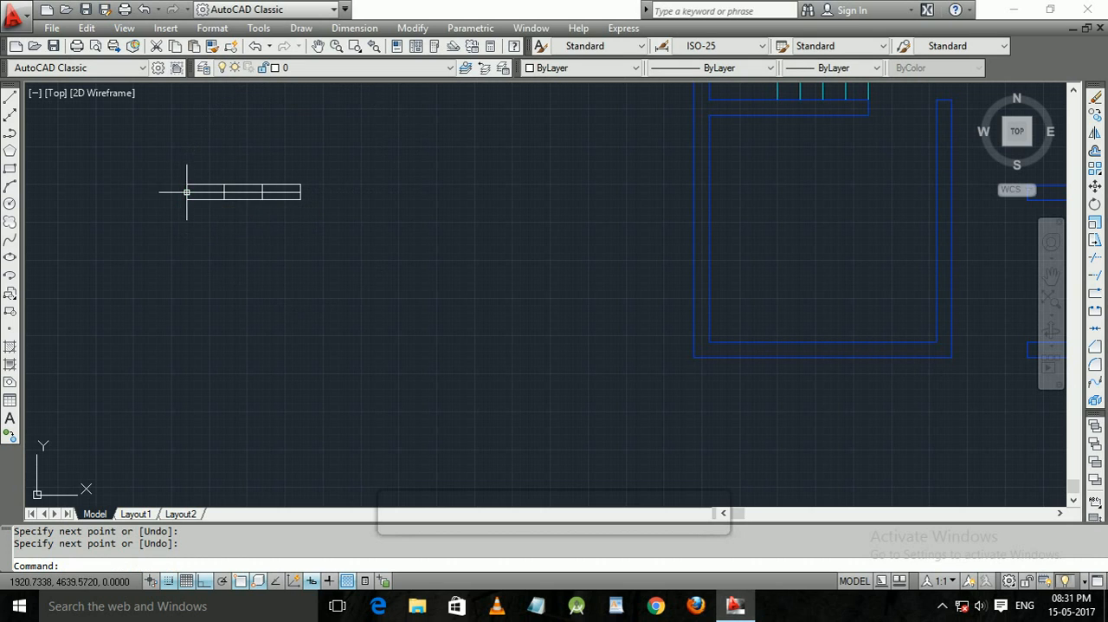
key(Escape)
Try trimming the two dividers below the centre line and undo both trims.
text(TR)
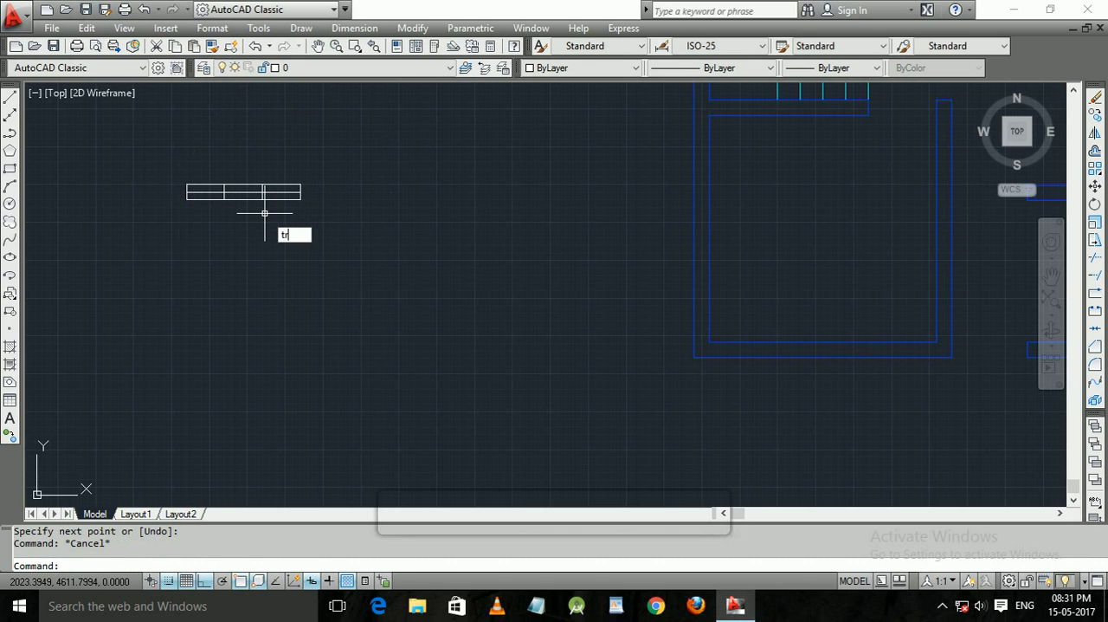
key(Return)
key(Return)
click(262, 195)
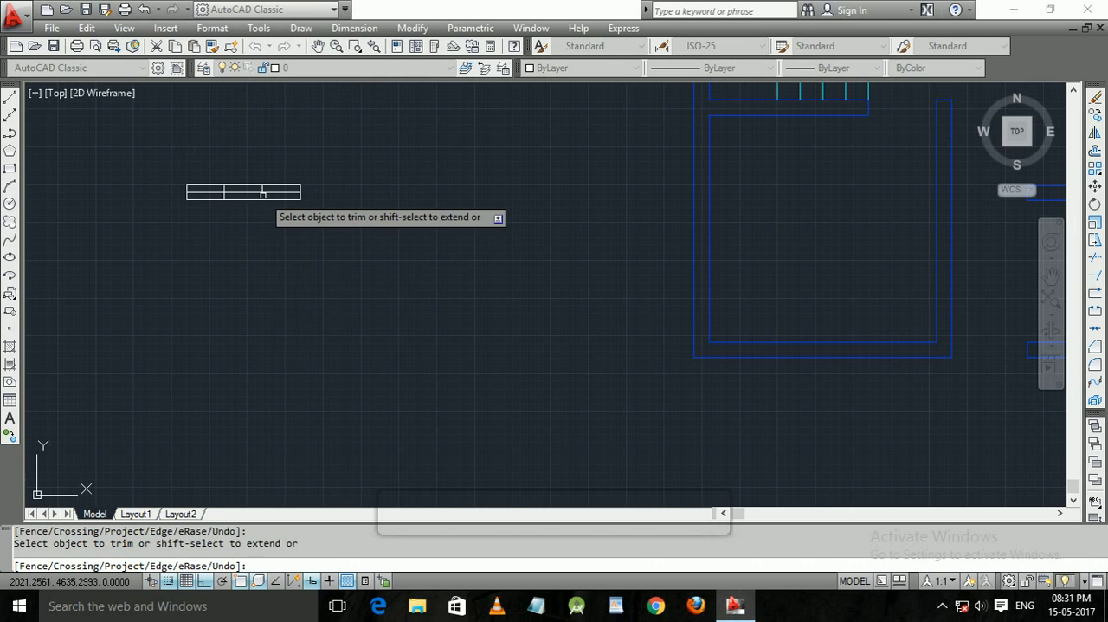
click(225, 195)
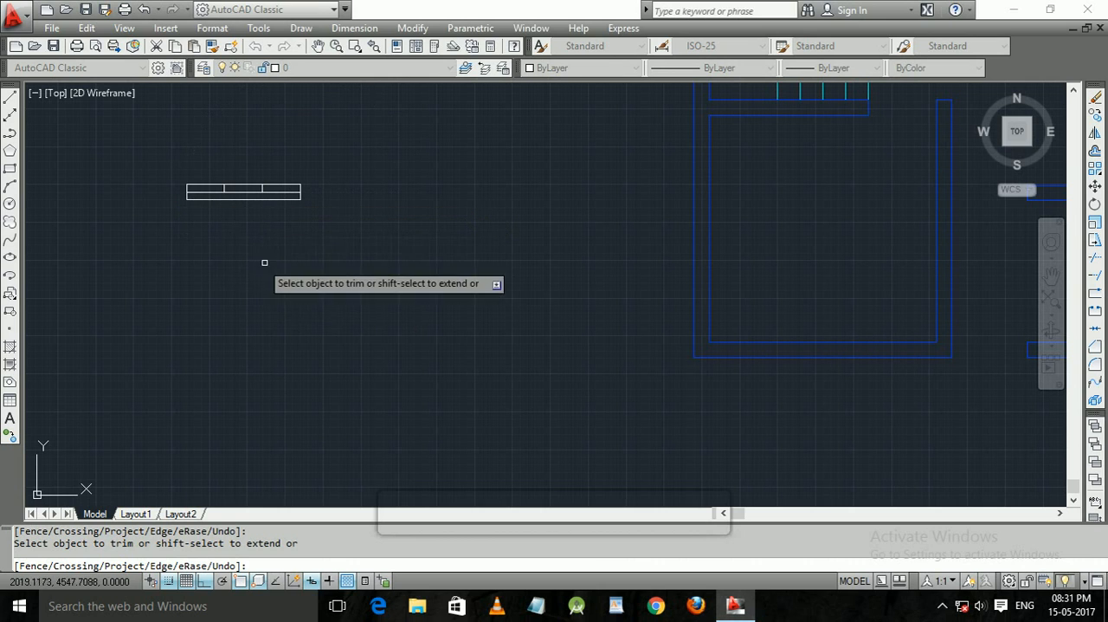
key(ctrl+z)
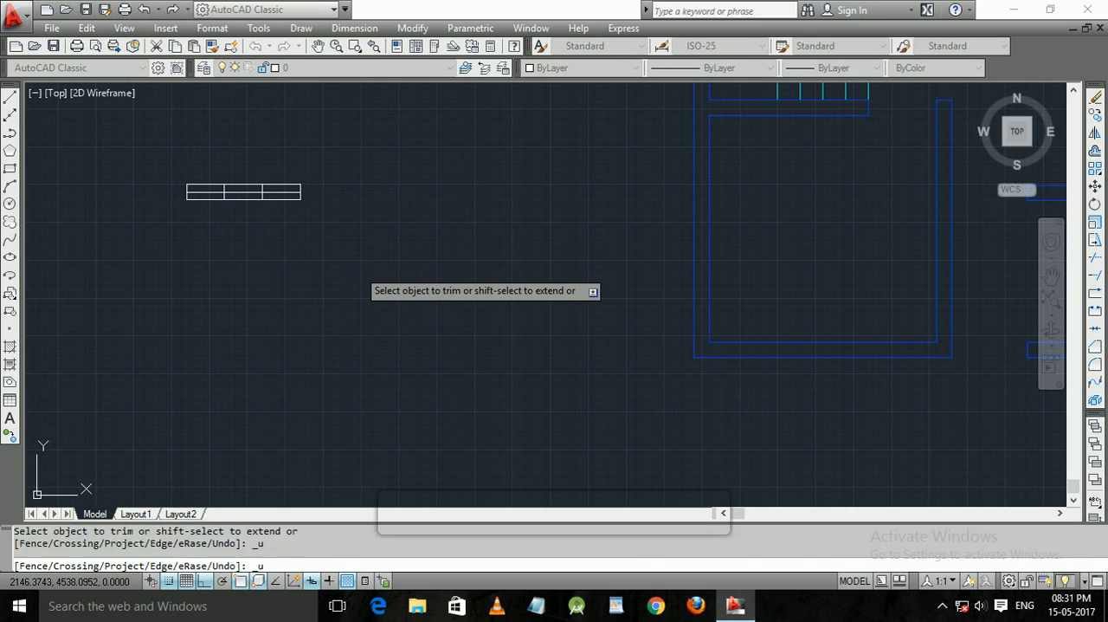
key(ctrl+z)
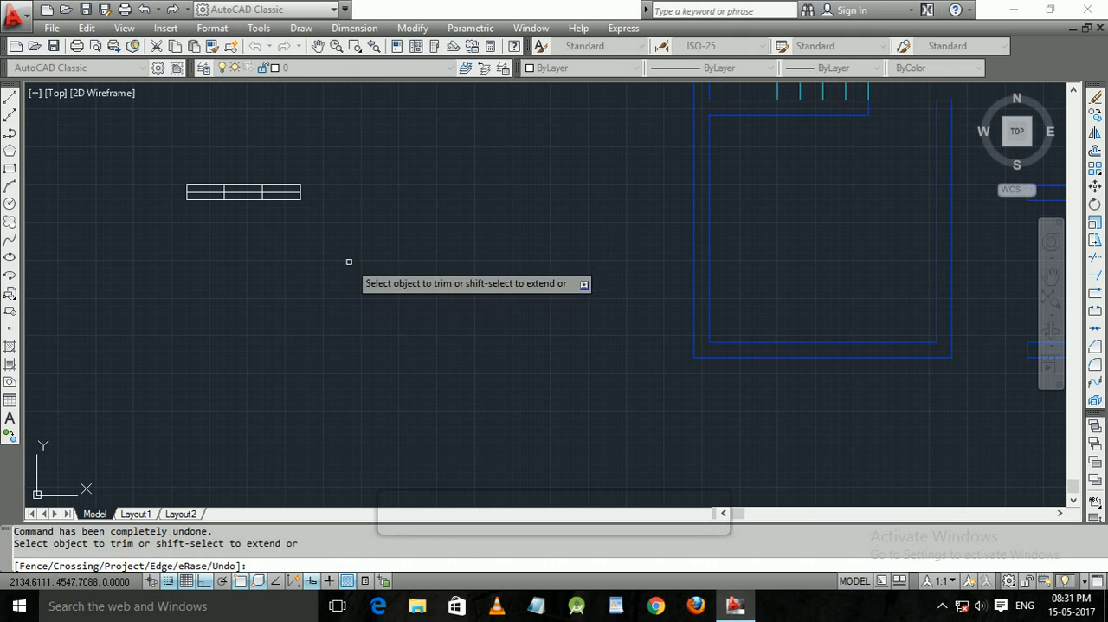
key(Escape)
Erase the entire divided window symbol, including its remaining short side line.
click(337, 247)
click(115, 157)
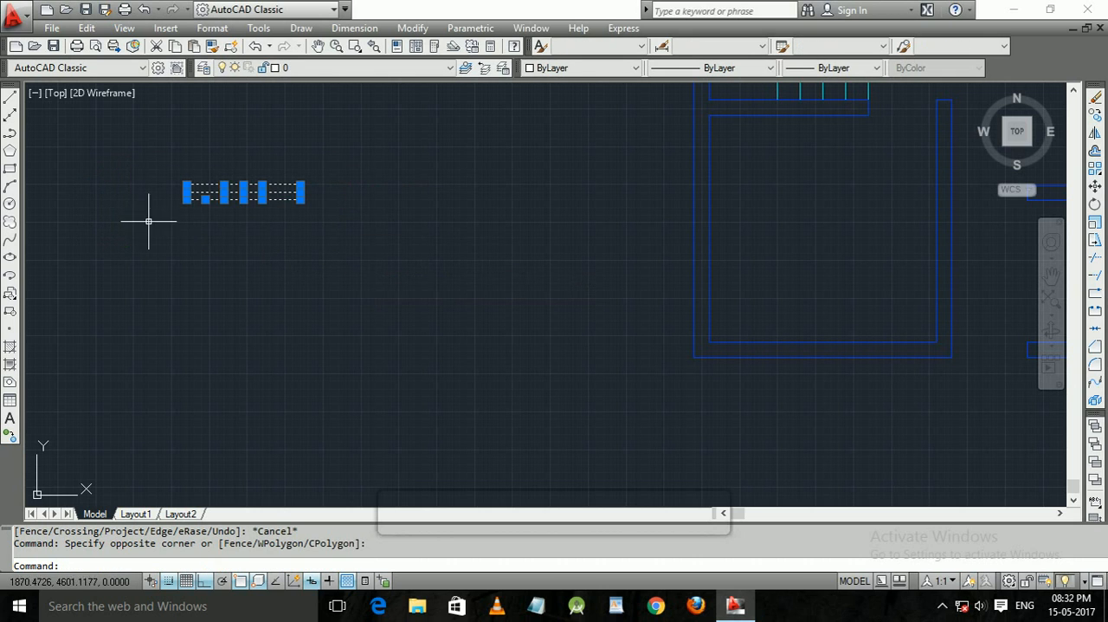
key(Delete)
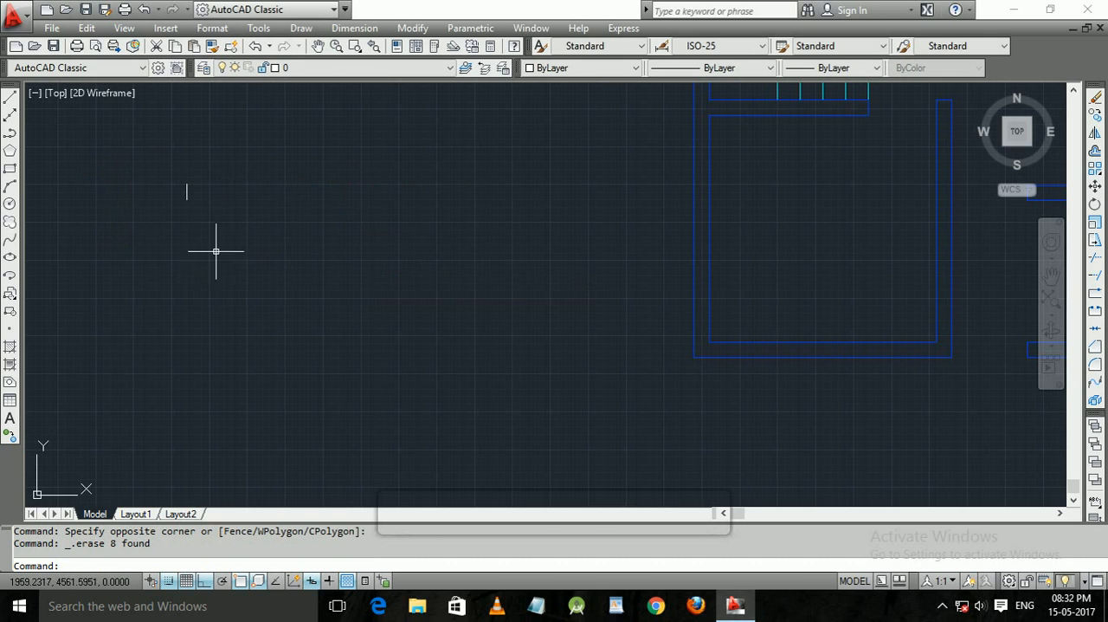
click(217, 248)
click(168, 200)
key(Delete)
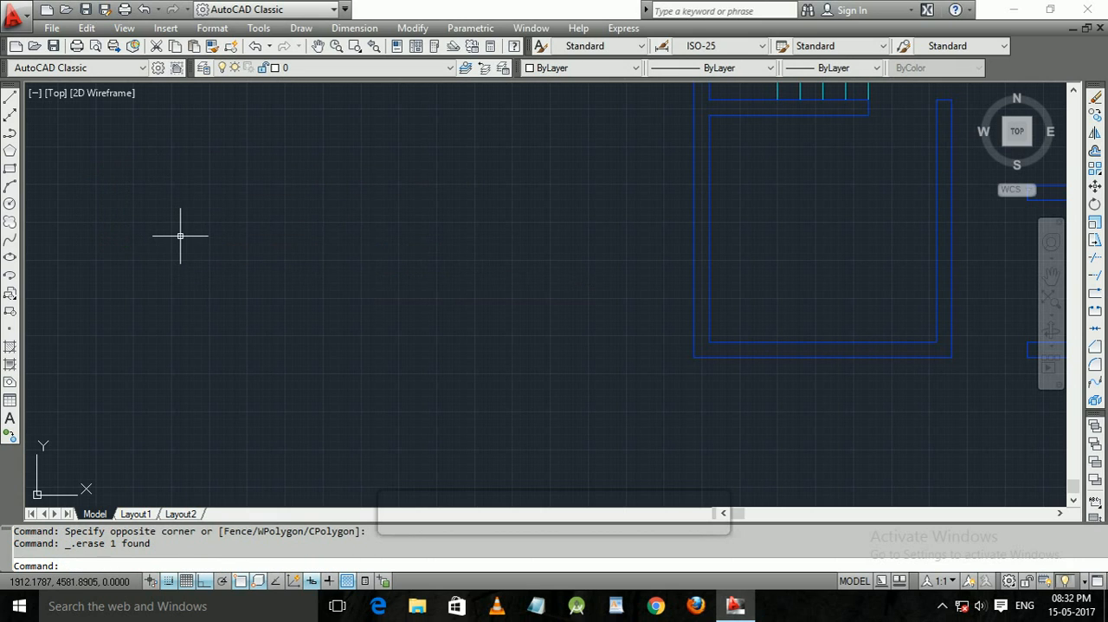
text(RE)
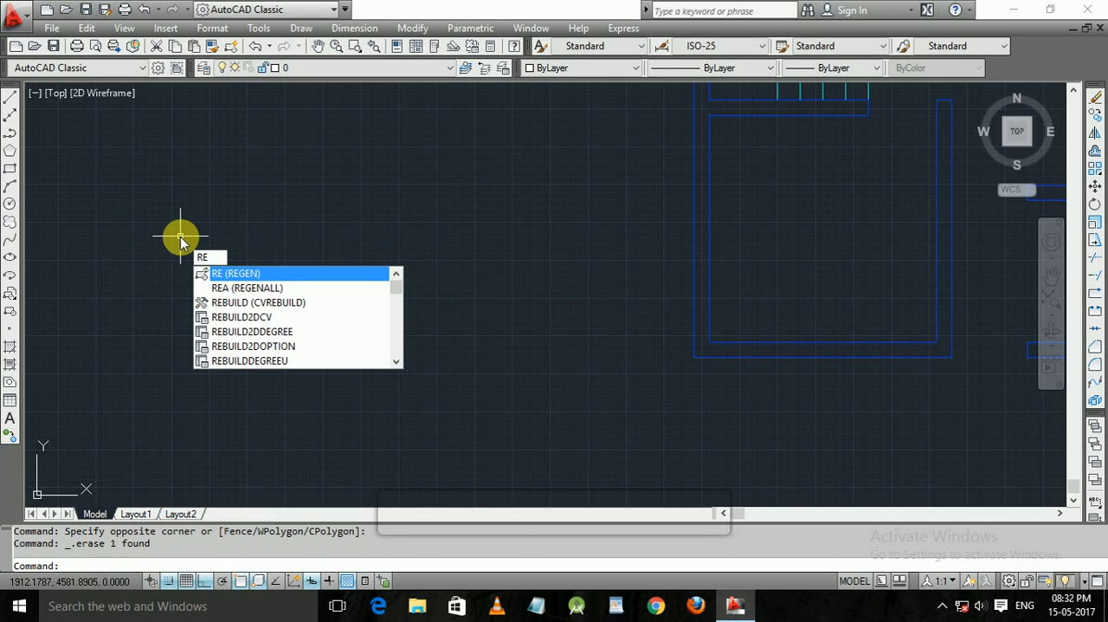
text(C)
key(Return)
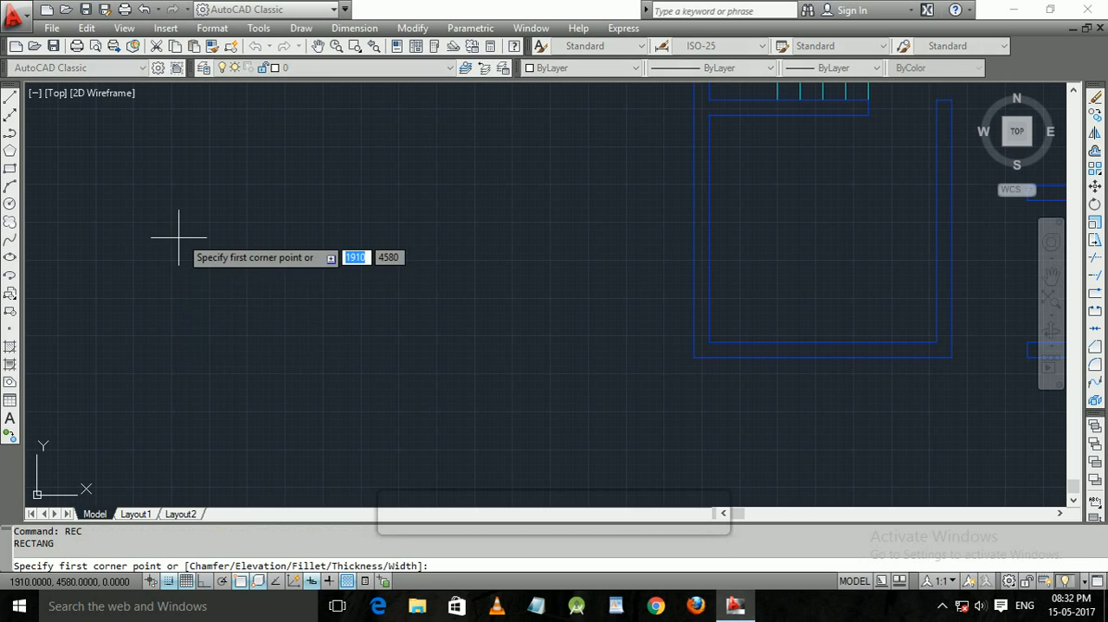
click(171, 192)
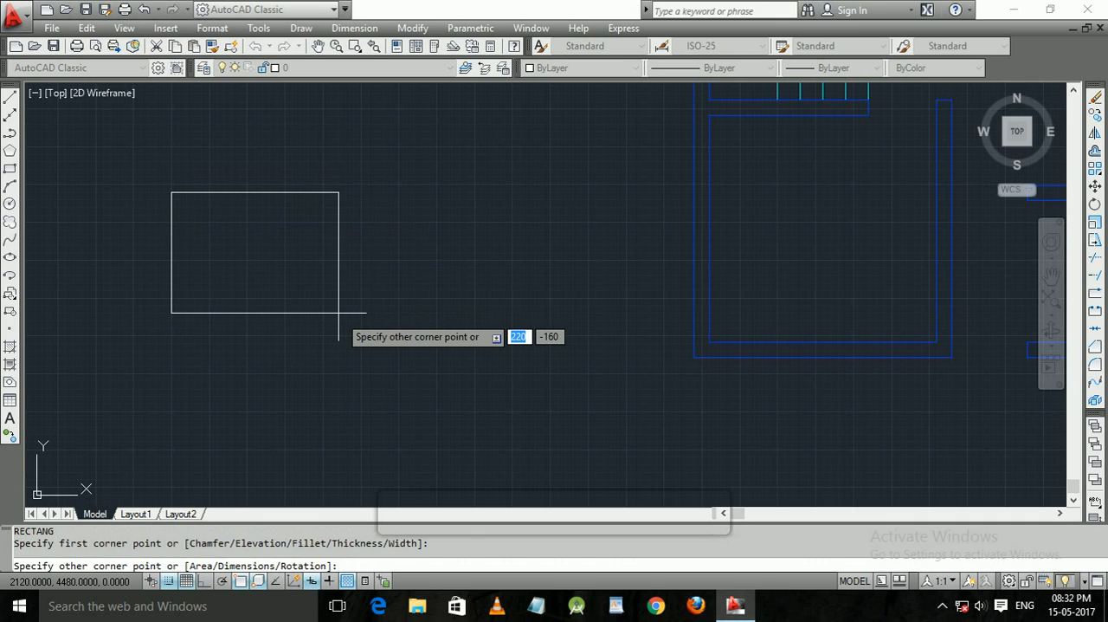
text(150@)
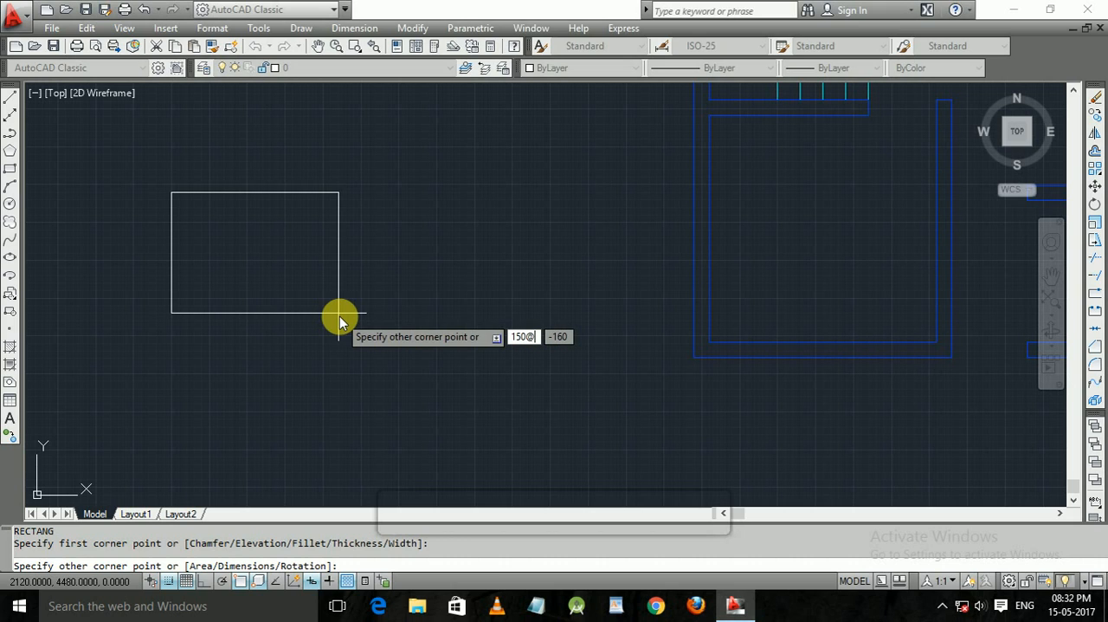
key(BackSpace)
key(BackSpace)
key(BackSpace)
key(BackSpace)
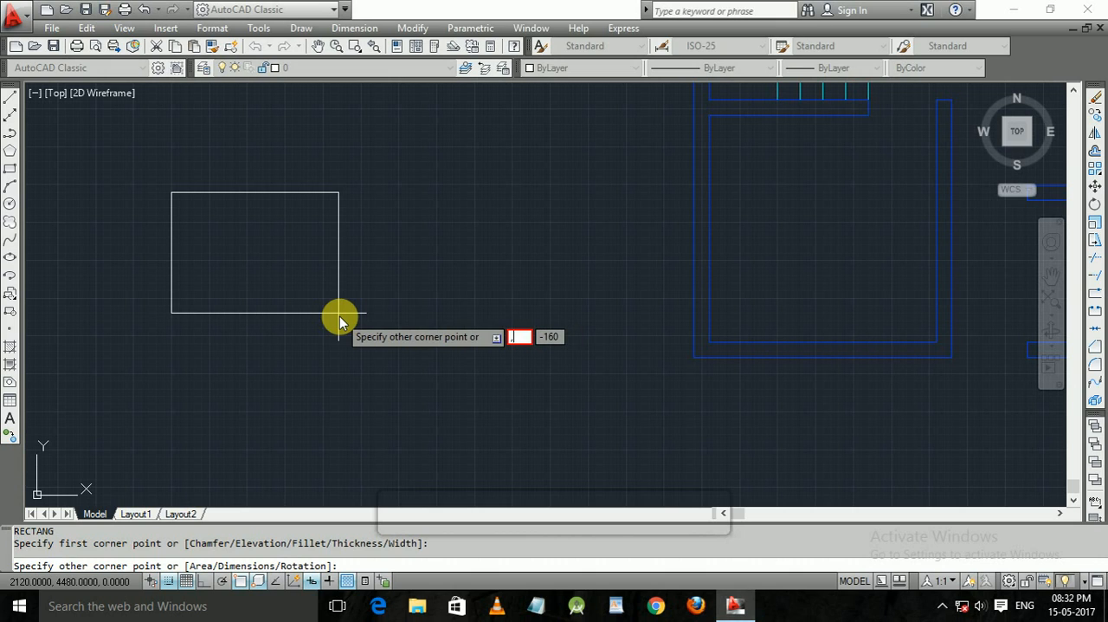
text(15)
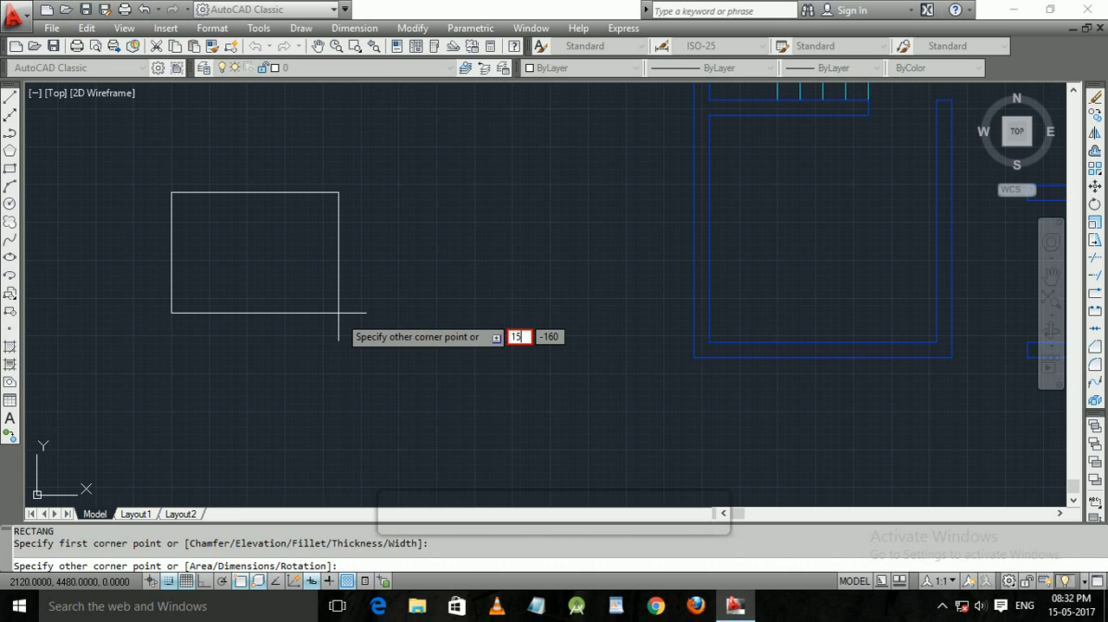
text(0@)
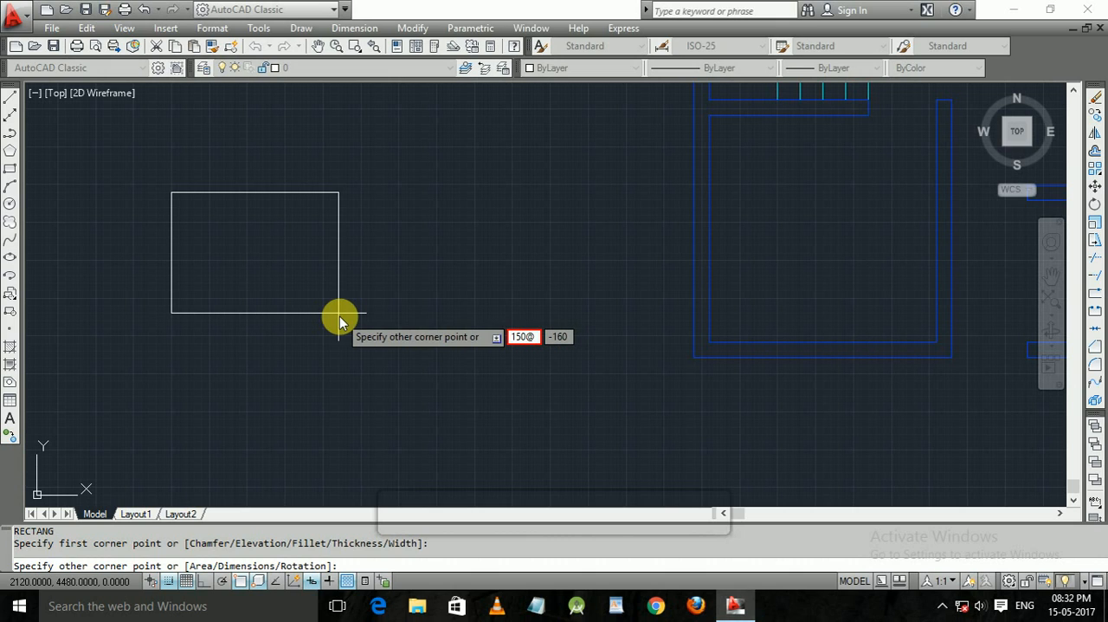
text(1)
key(BackSpace)
key(BackSpace)
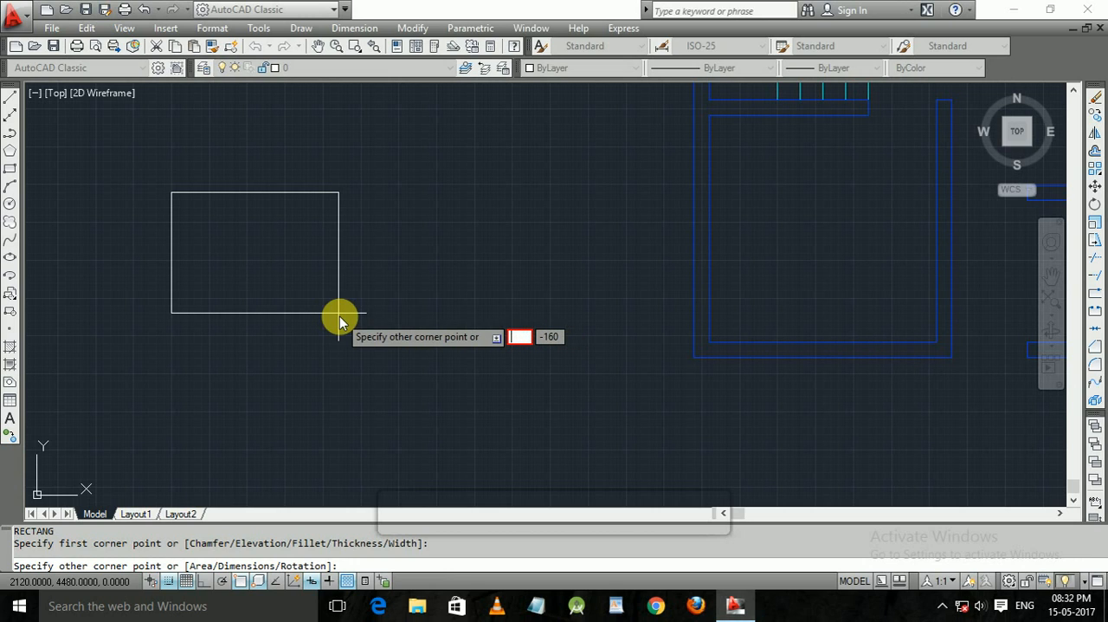
key(Escape)
key(Return)
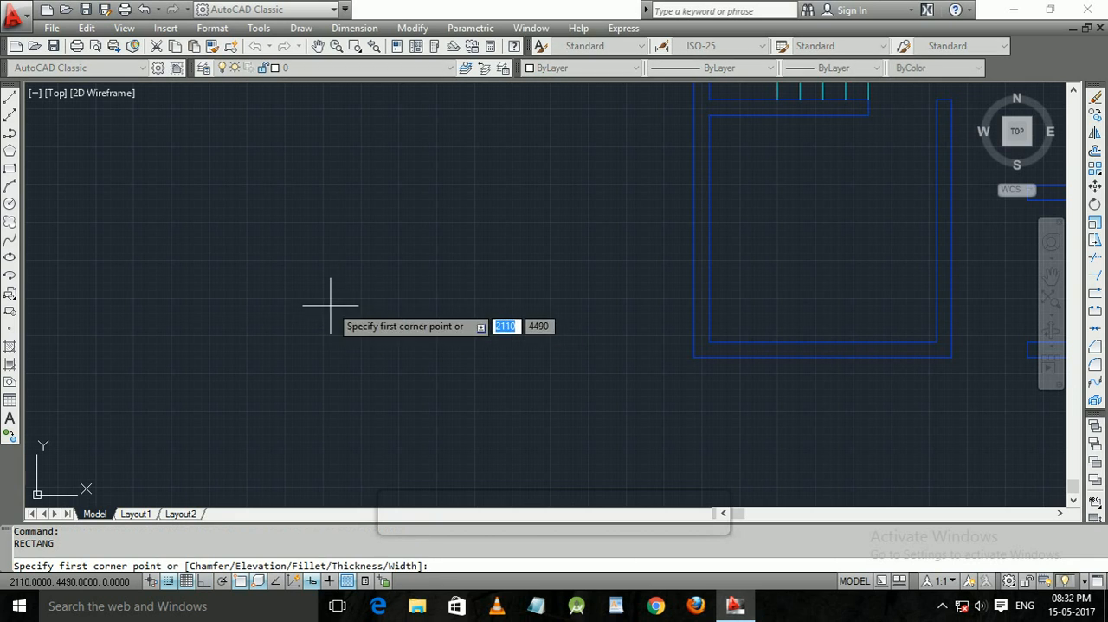
click(194, 184)
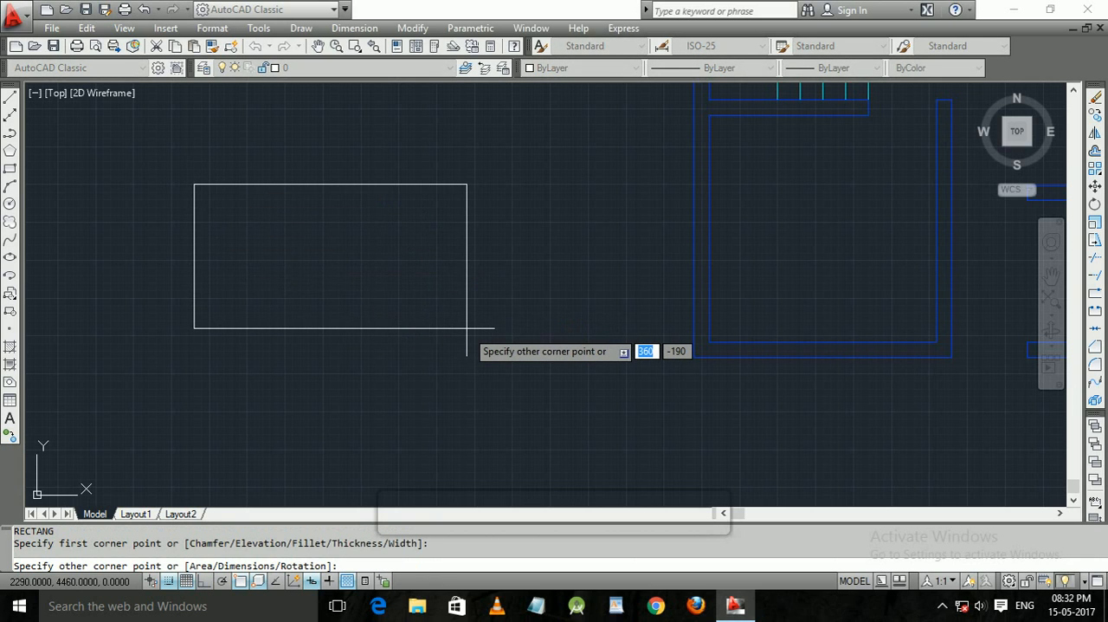
text(150)
key(Tab)
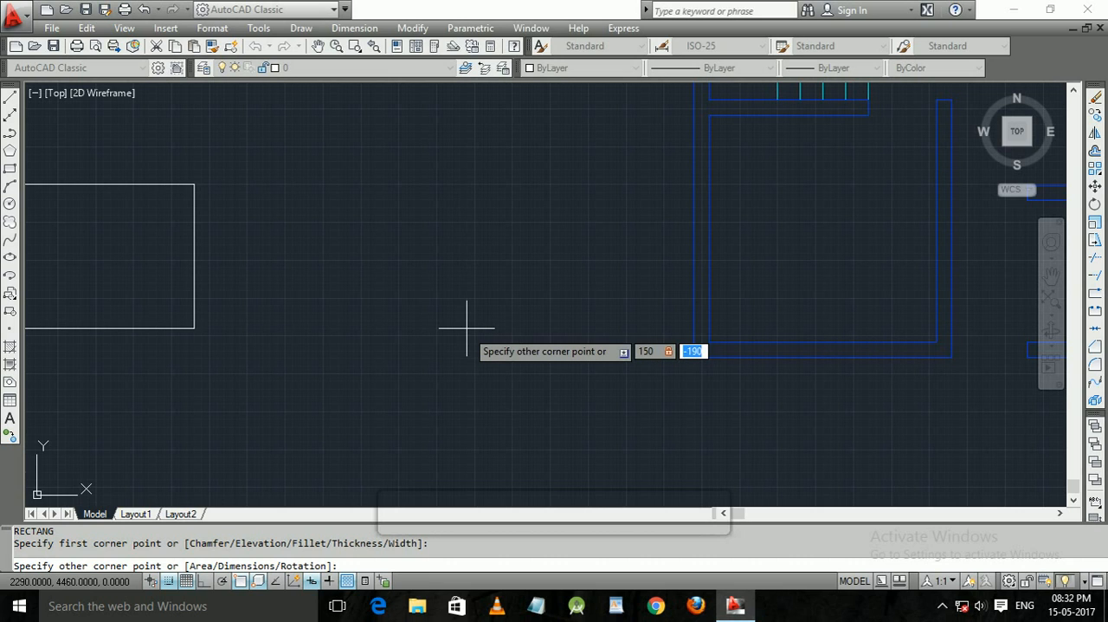
key(ctrl+z)
key(Escape)
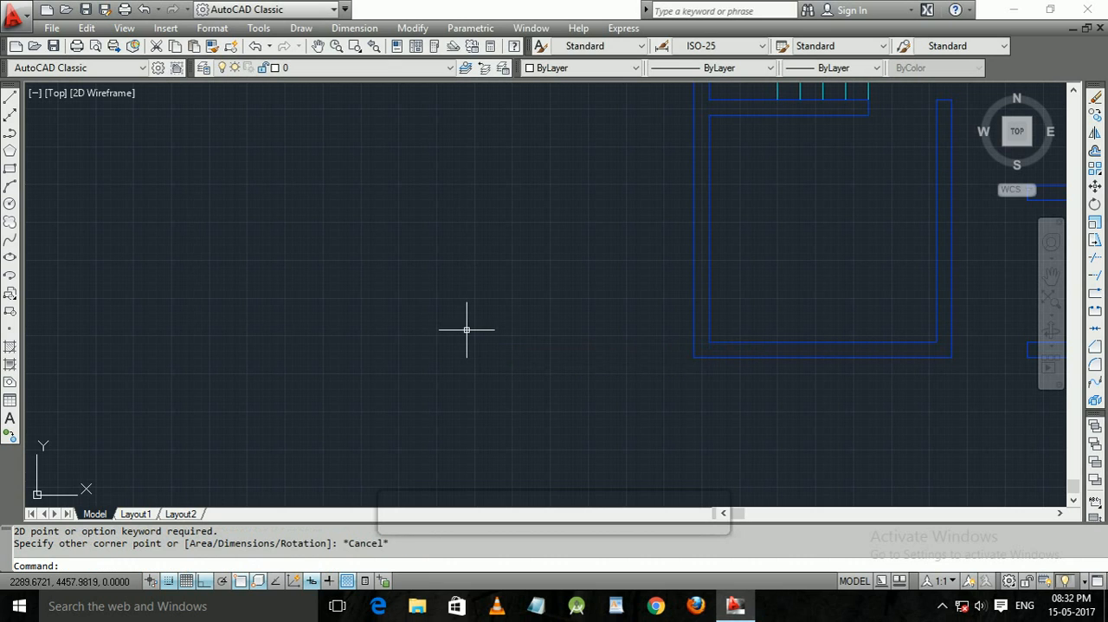
Draw a 150 by 20 unit rectangle in the empty area beside the floor plan.
text(re)
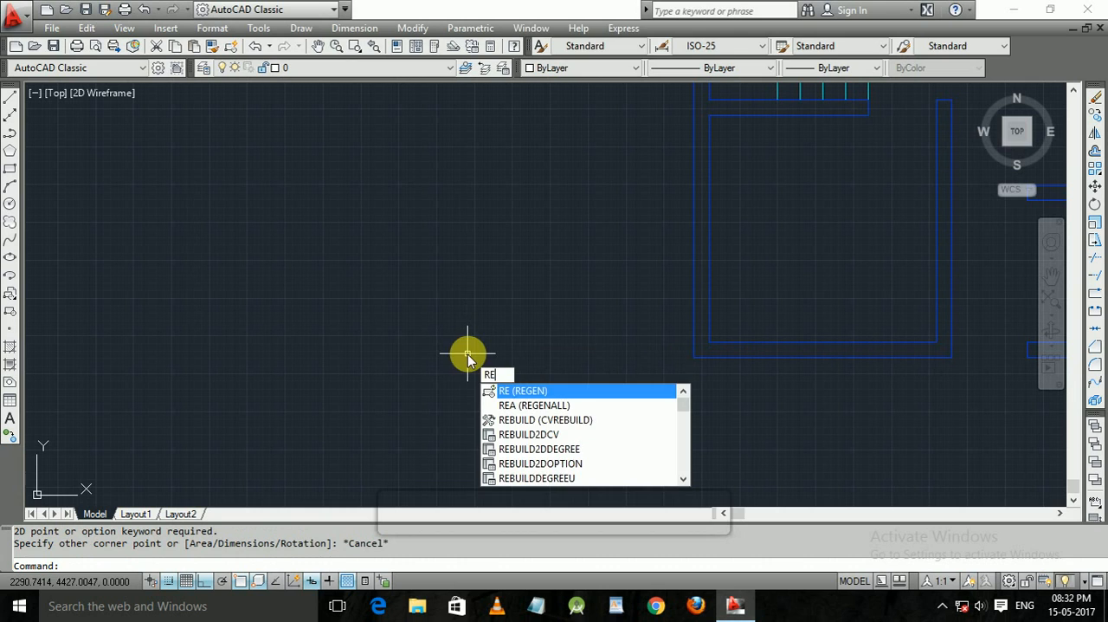
text(c)
key(Return)
click(200, 160)
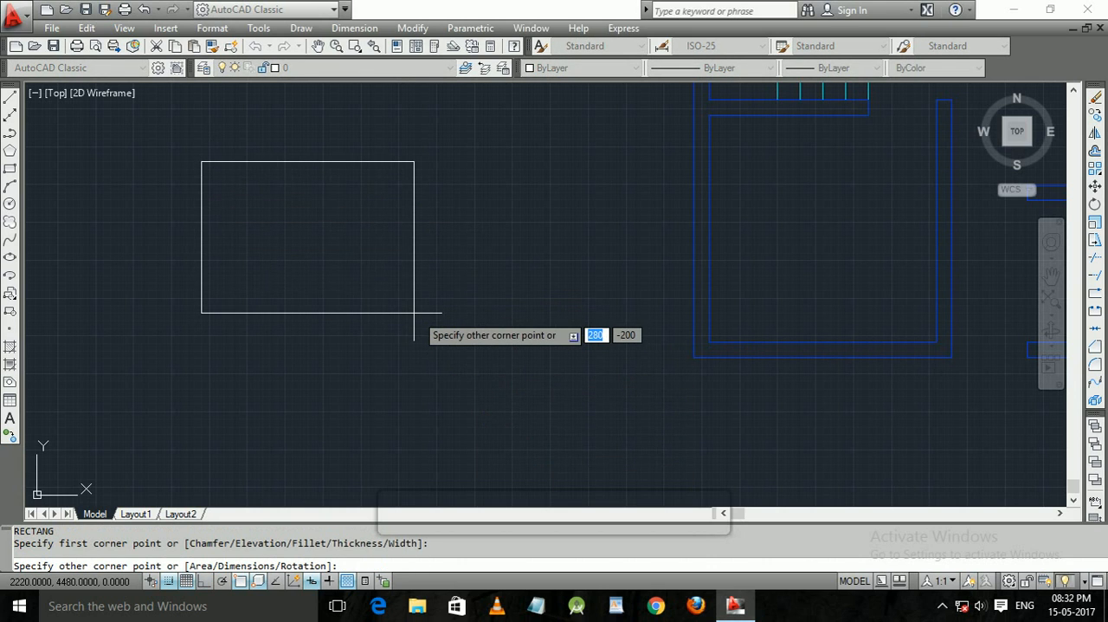
text(150)
key(Tab)
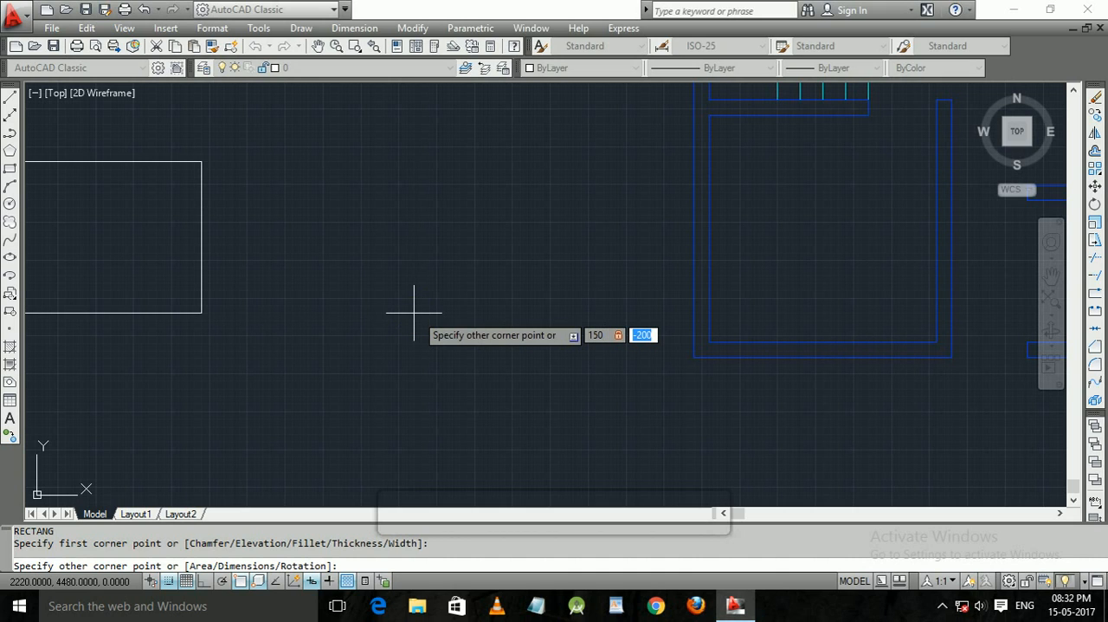
text(20)
key(Return)
middle_drag(215, 178, 334, 379)
scroll(358, 370, up, 4)
middle_drag(411, 232, 422, 149)
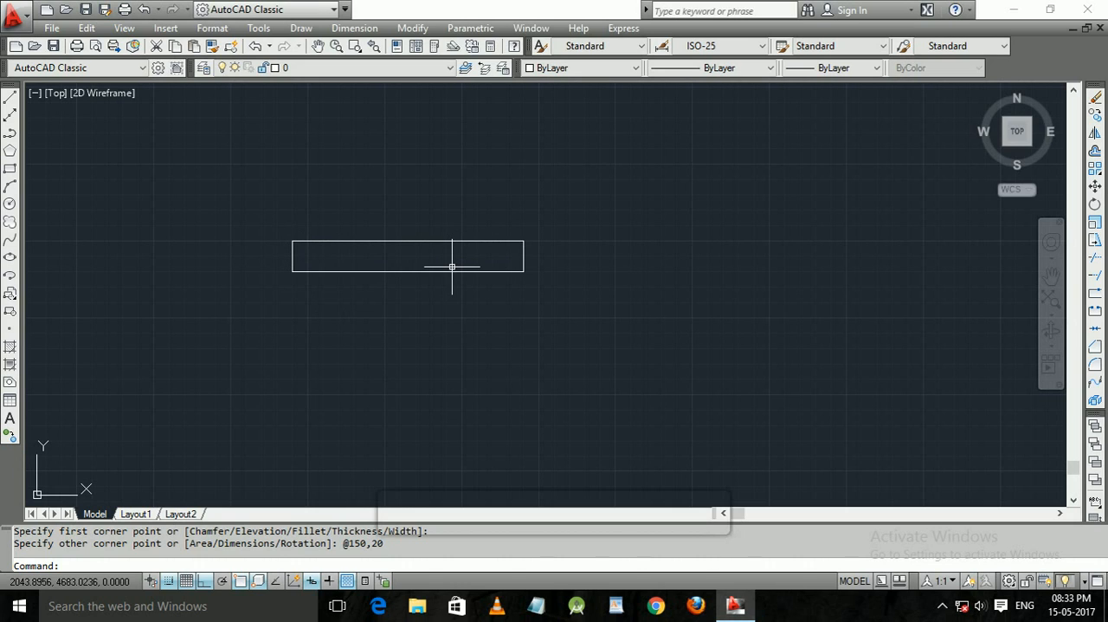
Draw a vertical line about 60 units long downward from the midpoint of the rectangle's upper edge.
text(l)
key(Return)
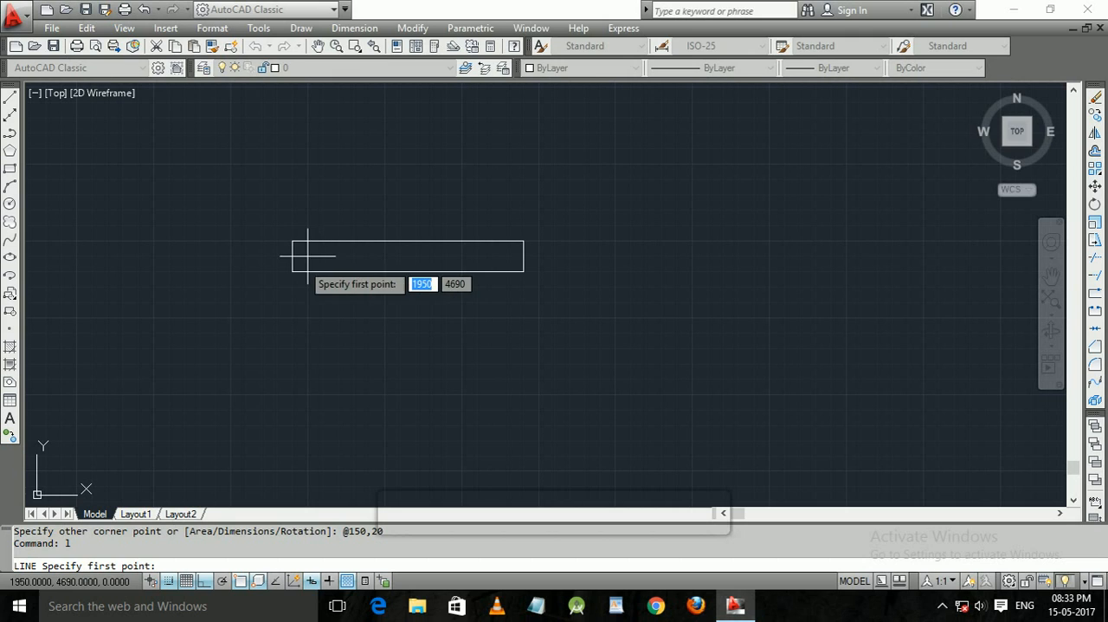
click(408, 243)
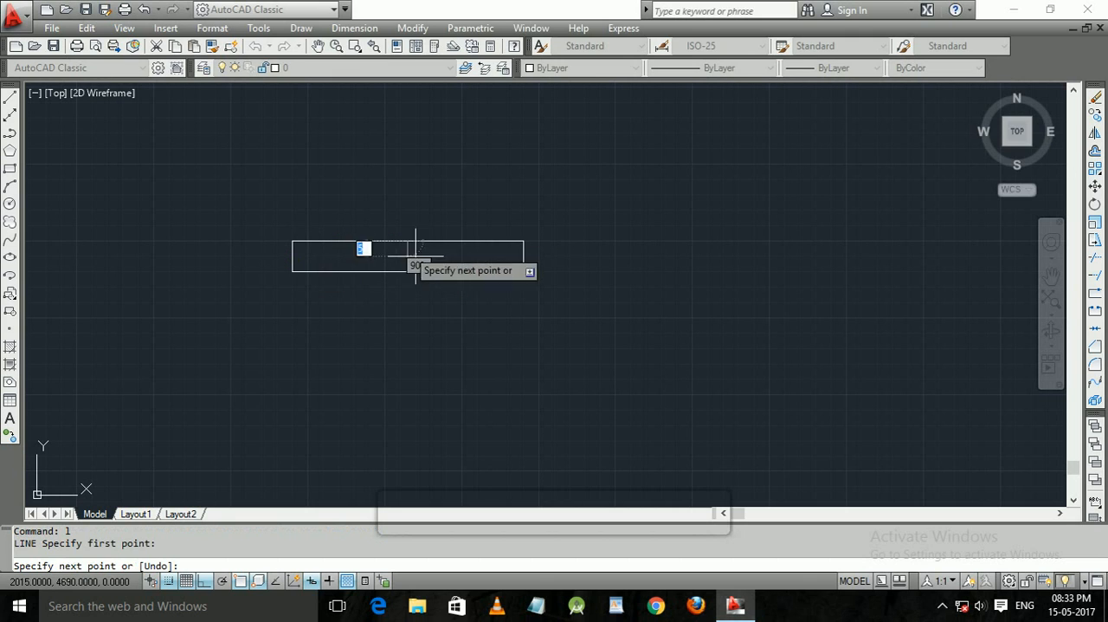
click(430, 331)
key(Return)
key(Escape)
text(o)
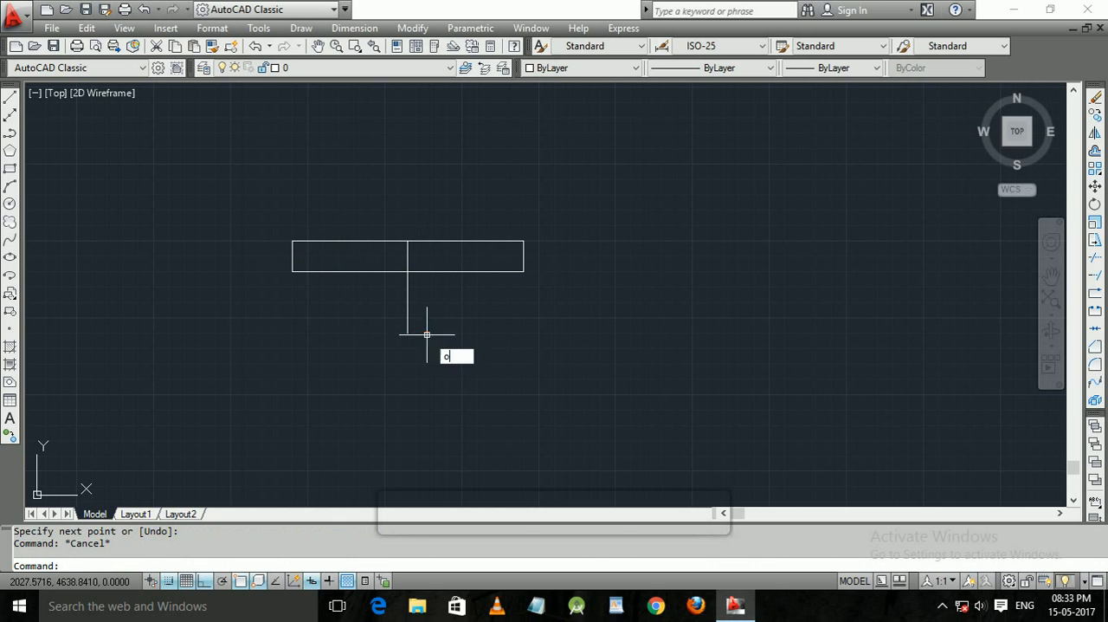
key(Return)
key(Escape)
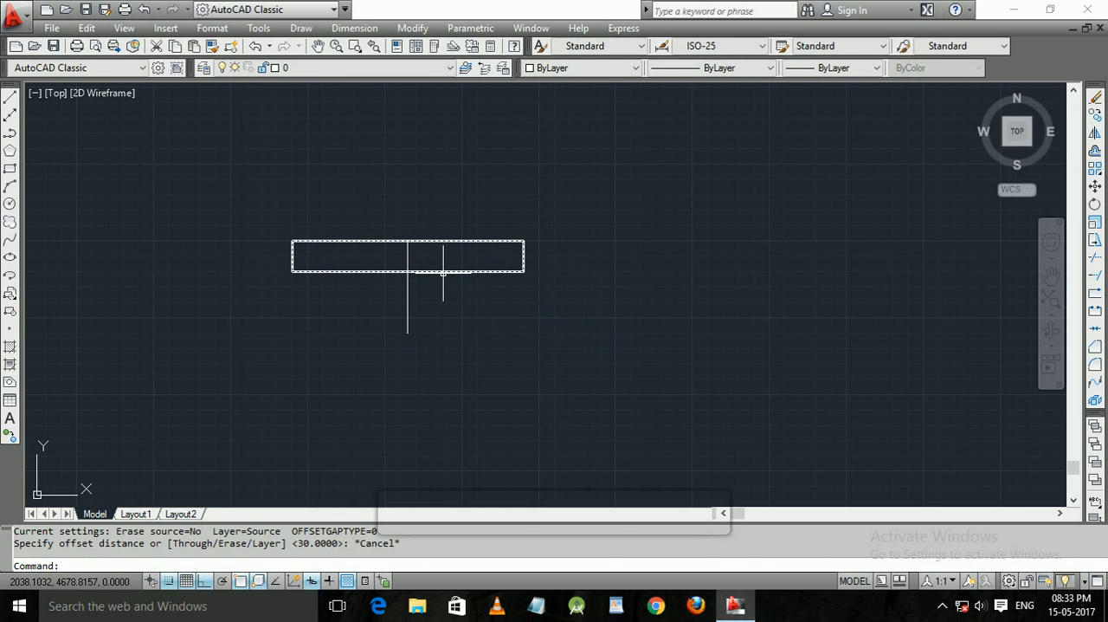
click(441, 274)
key(Return)
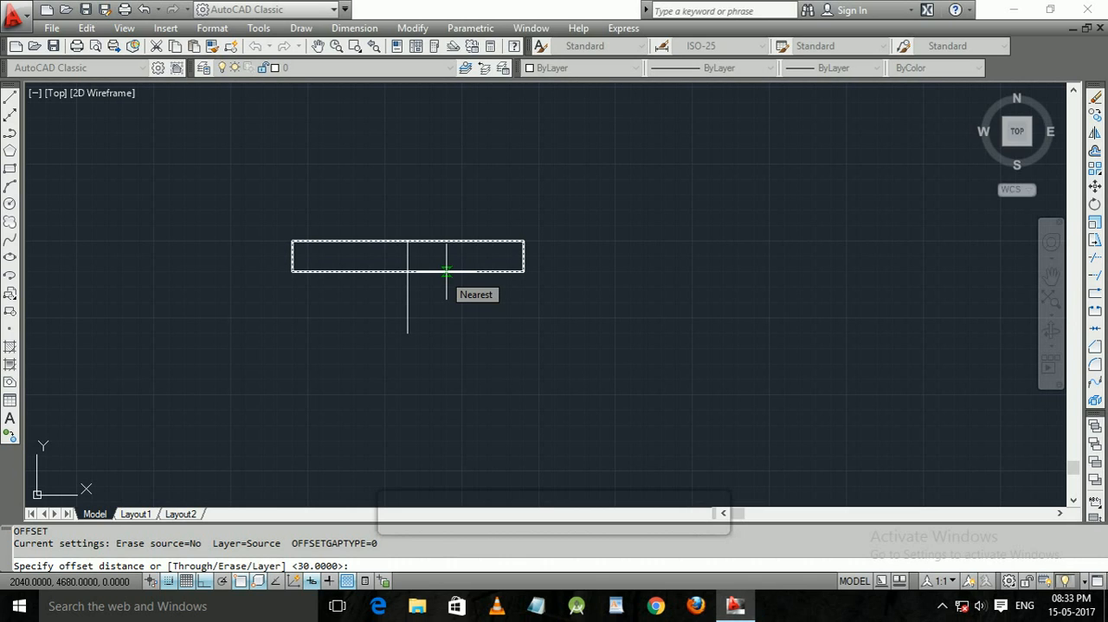
key(Escape)
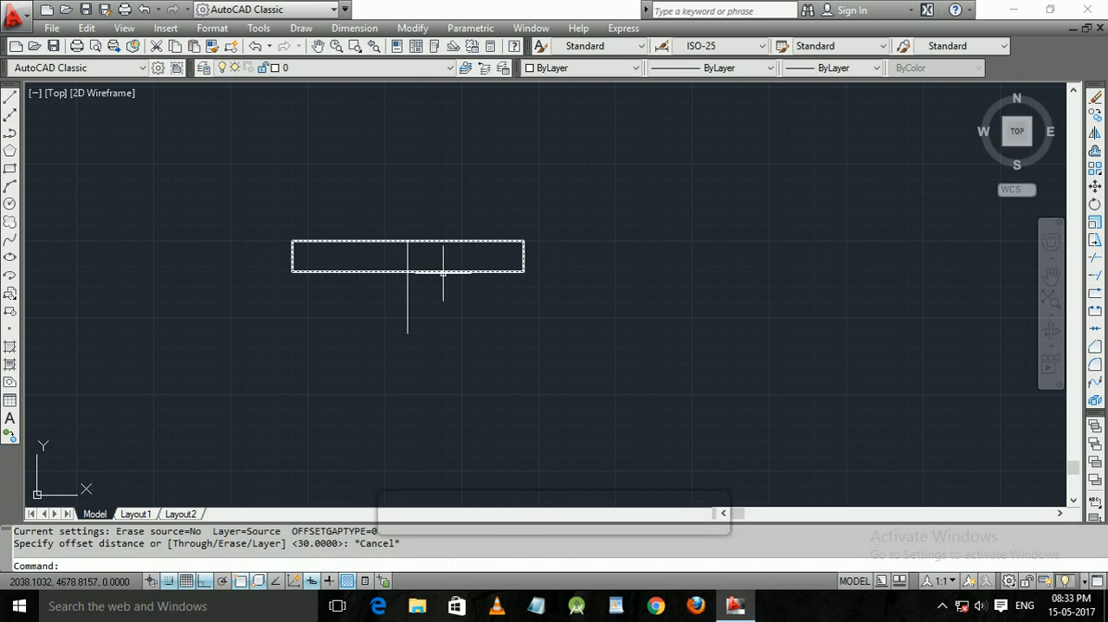
Erase the rectangle together with the vertical line through its midpoint.
click(462, 323)
click(301, 269)
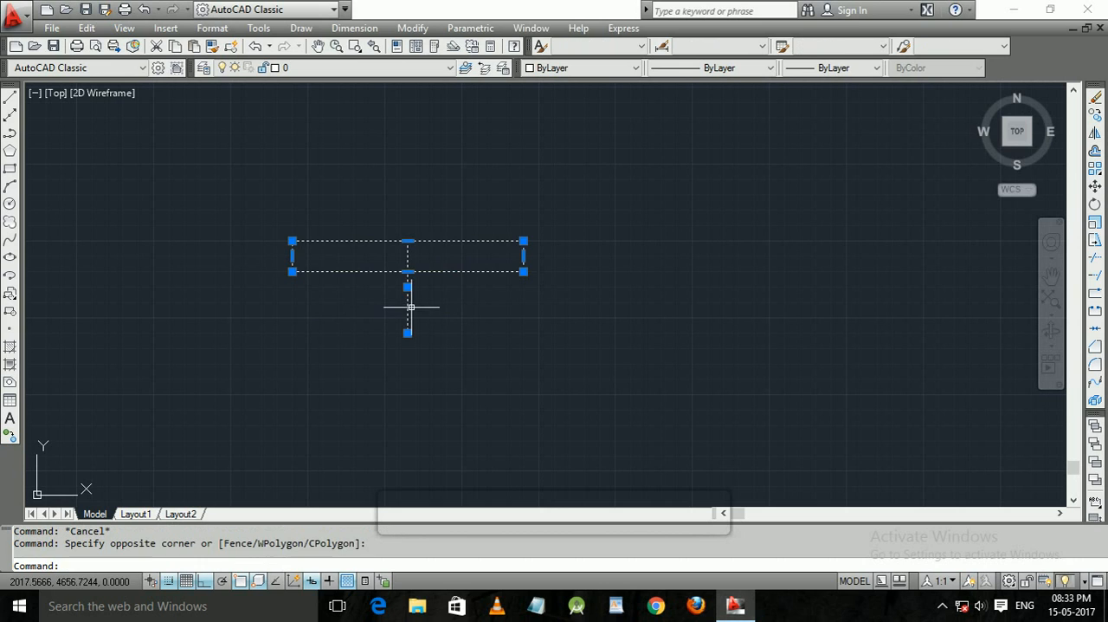
key(Delete)
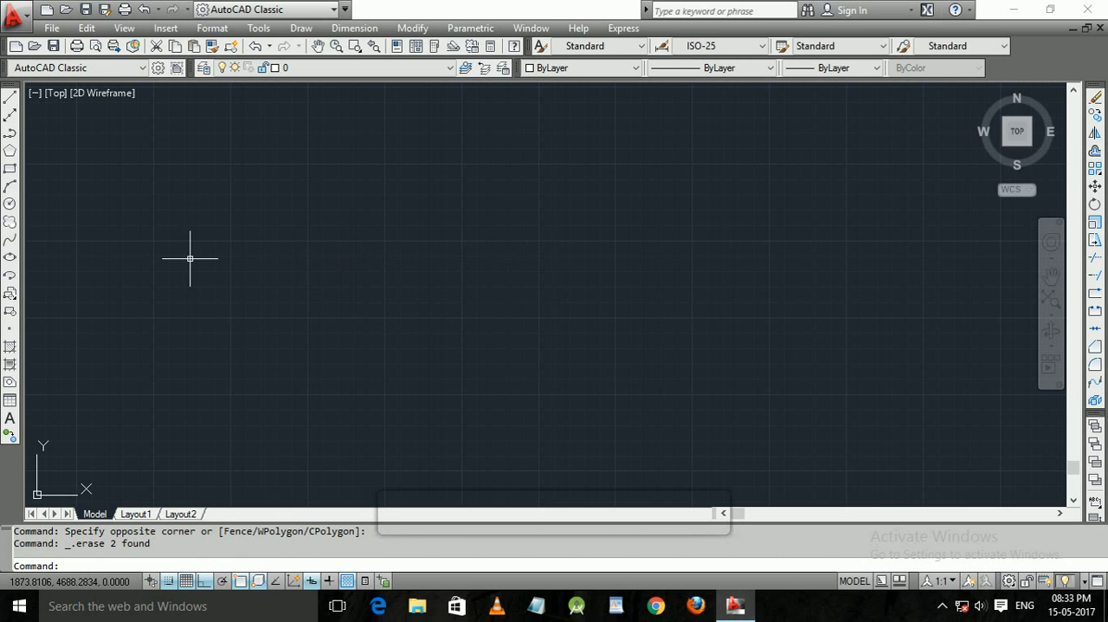
Draw a closed 150 by 20 unit rectangle from connected line segments, starting at its upper-left corner.
text(l)
key(Return)
click(200, 271)
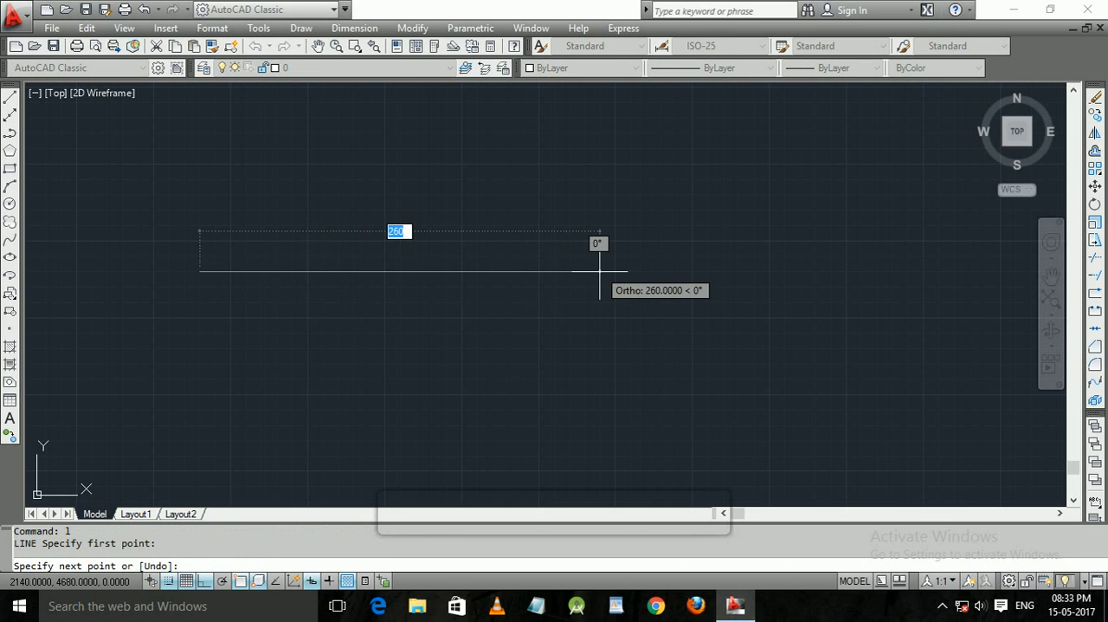
text(150)
key(Return)
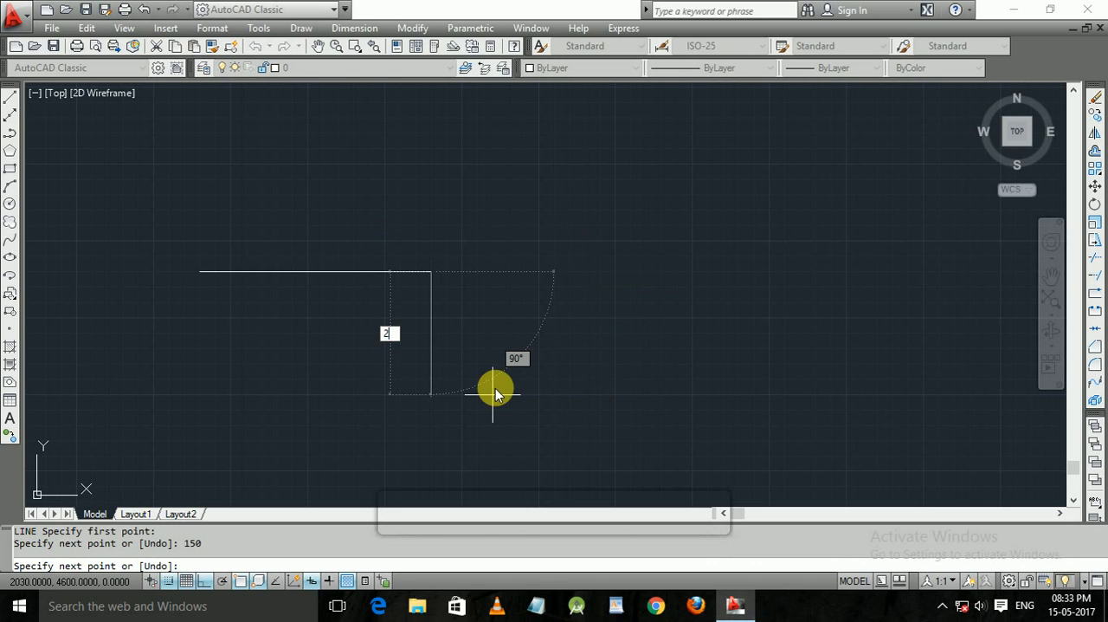
key(BackSpace)
text(20)
key(Return)
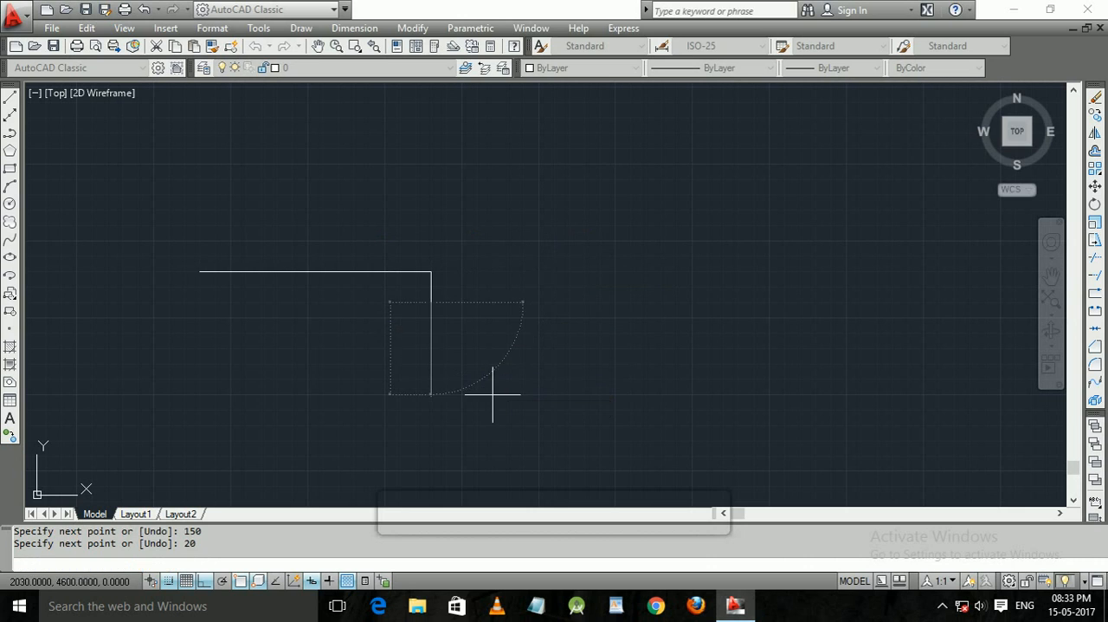
text(156)
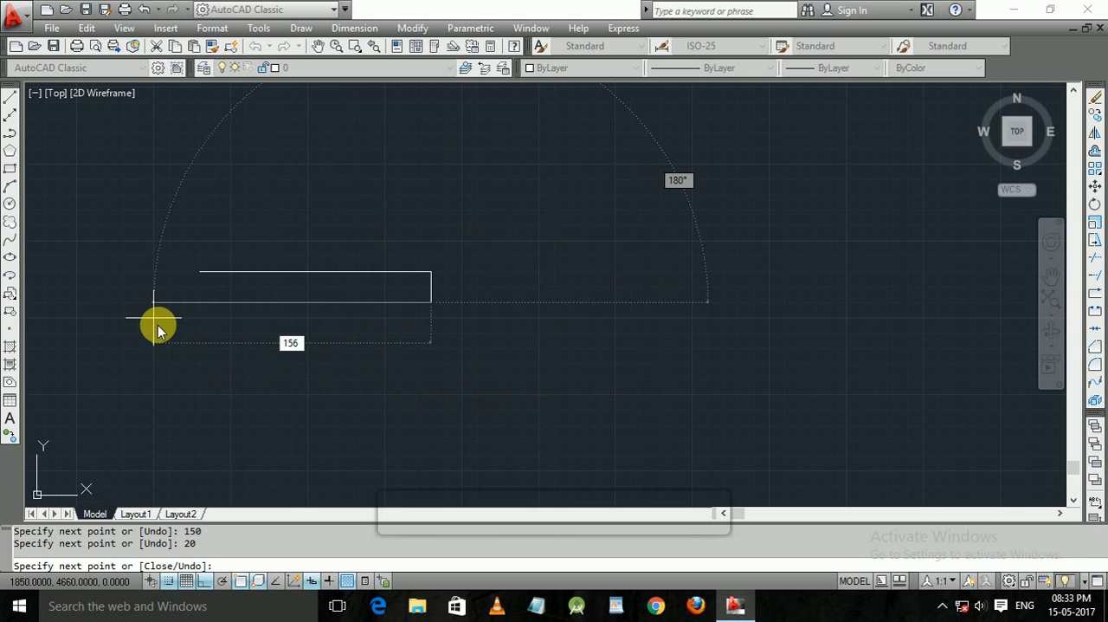
text(00)
key(Return)
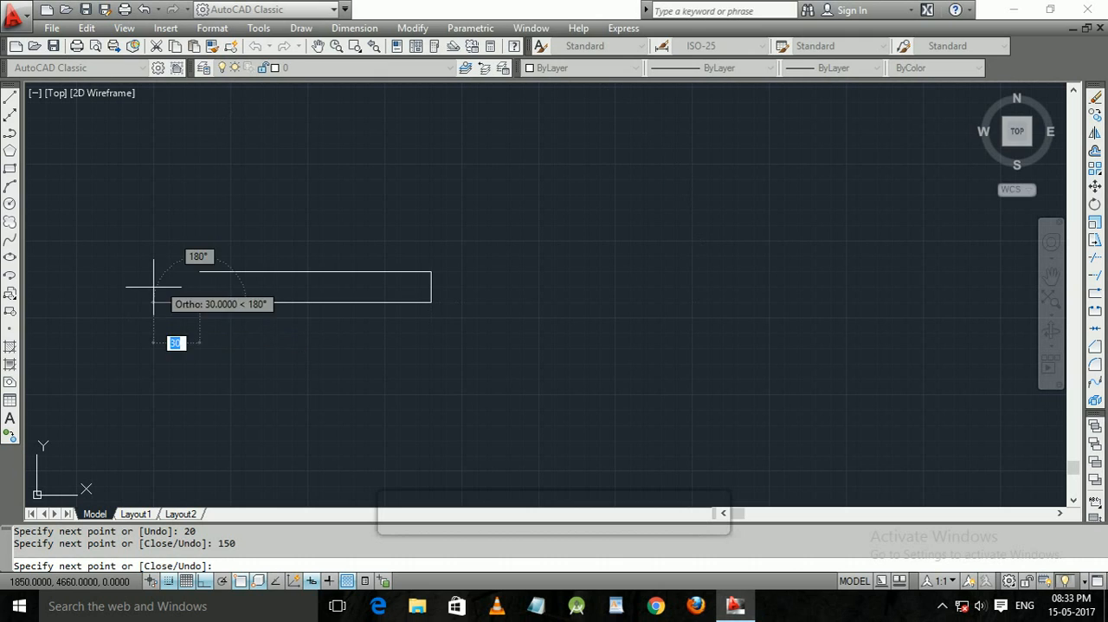
text(20)
key(Return)
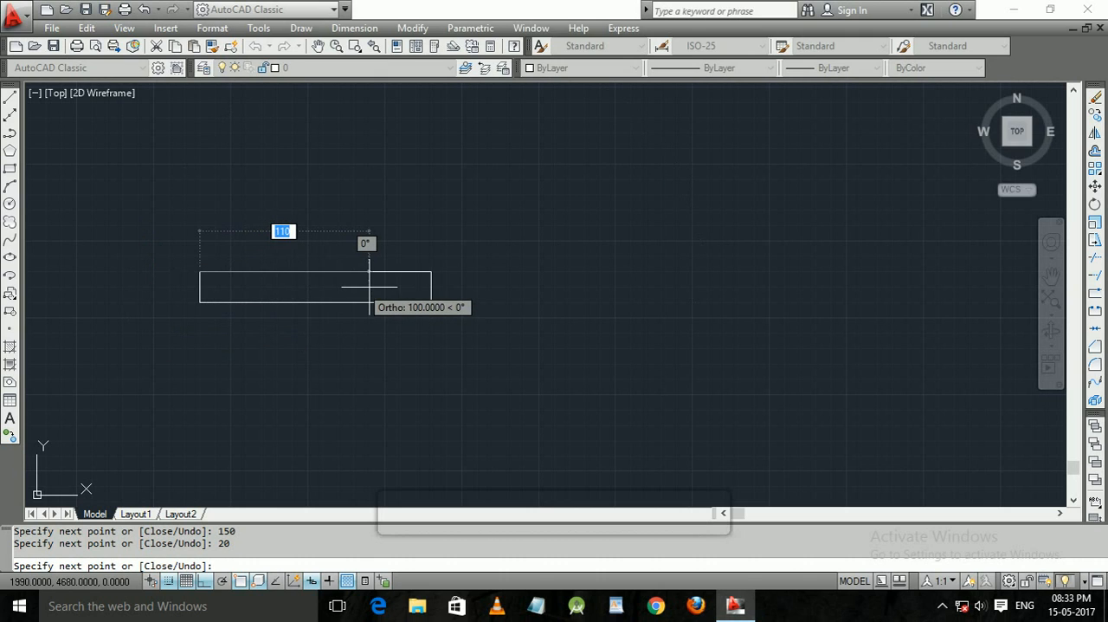
Divide the rectangle into three equal bays by continuing the line with 50, 20, 50 and 20 unit segments from its upper-left corner.
text(50)
key(Return)
text(20)
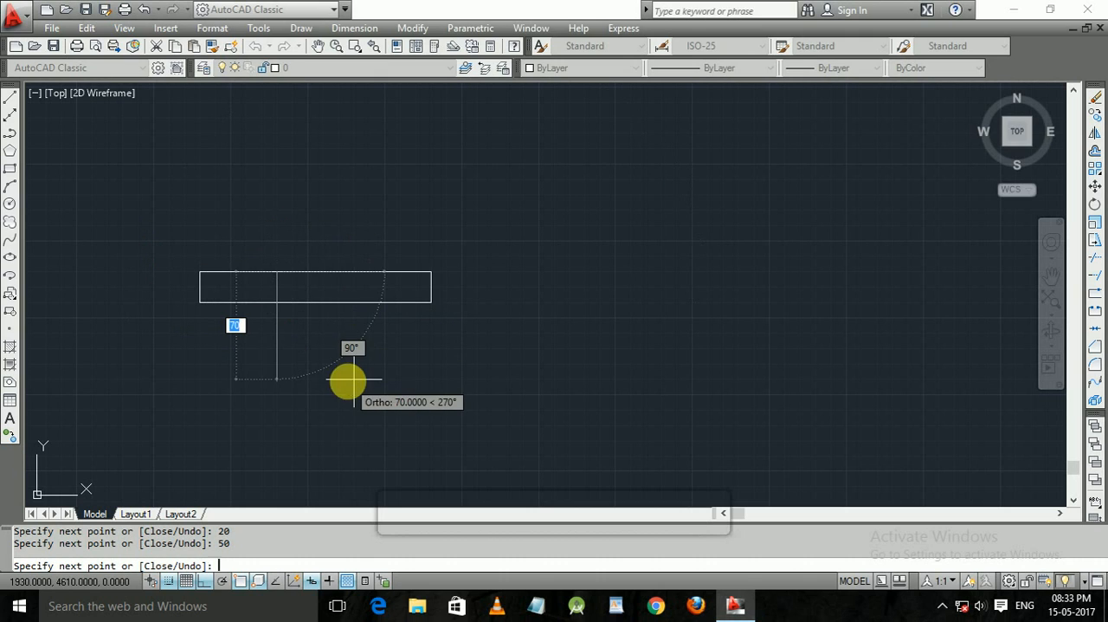
key(Return)
text(500)
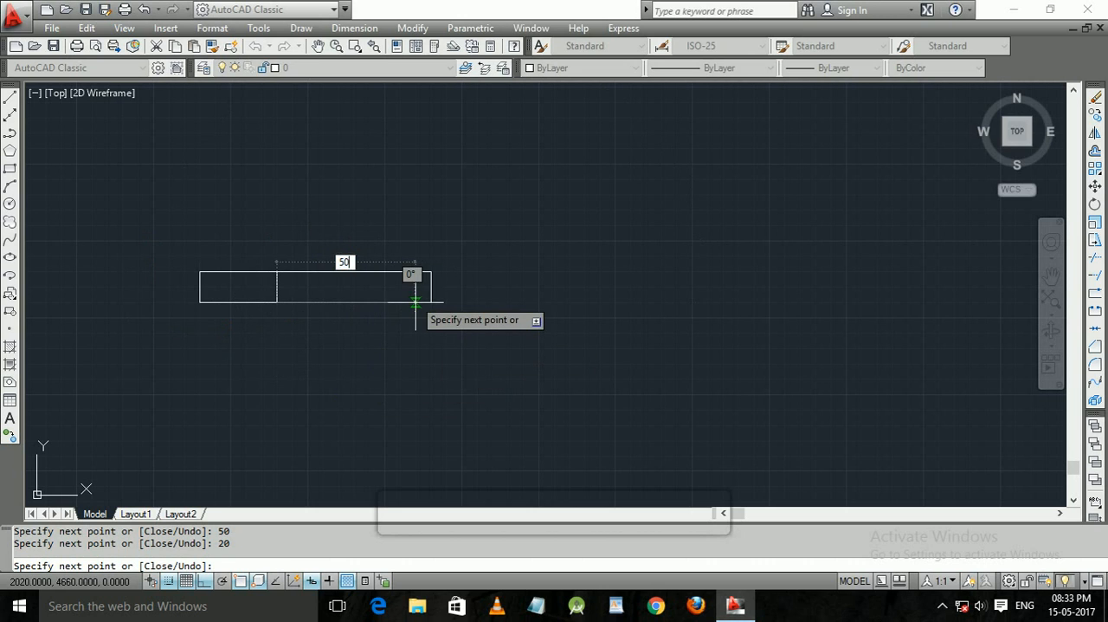
key(Return)
key(ctrl+z)
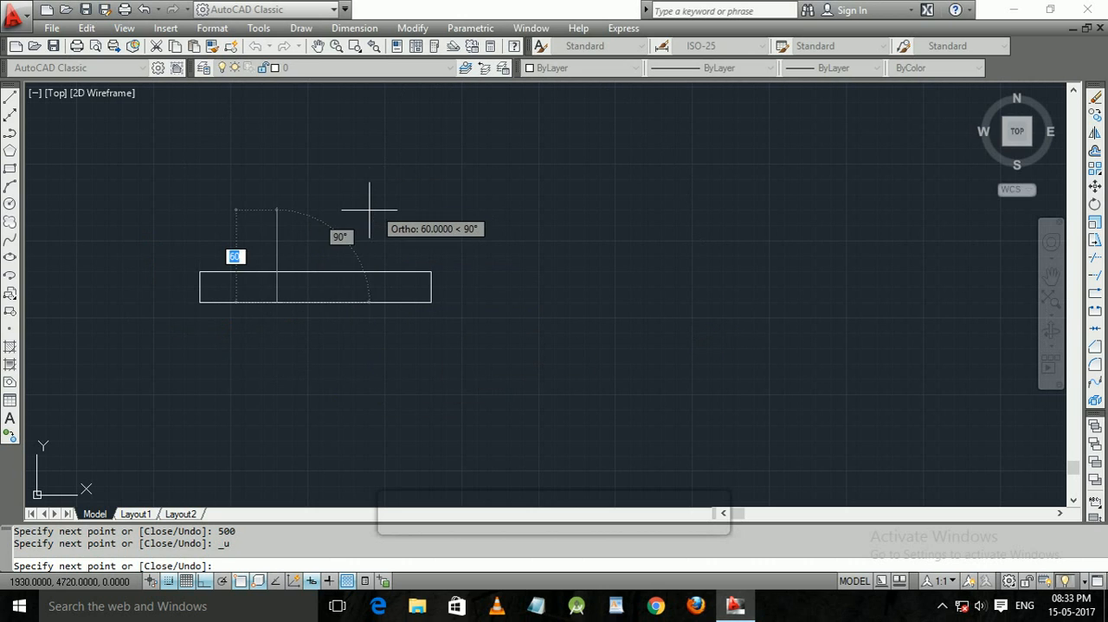
text(50)
key(Return)
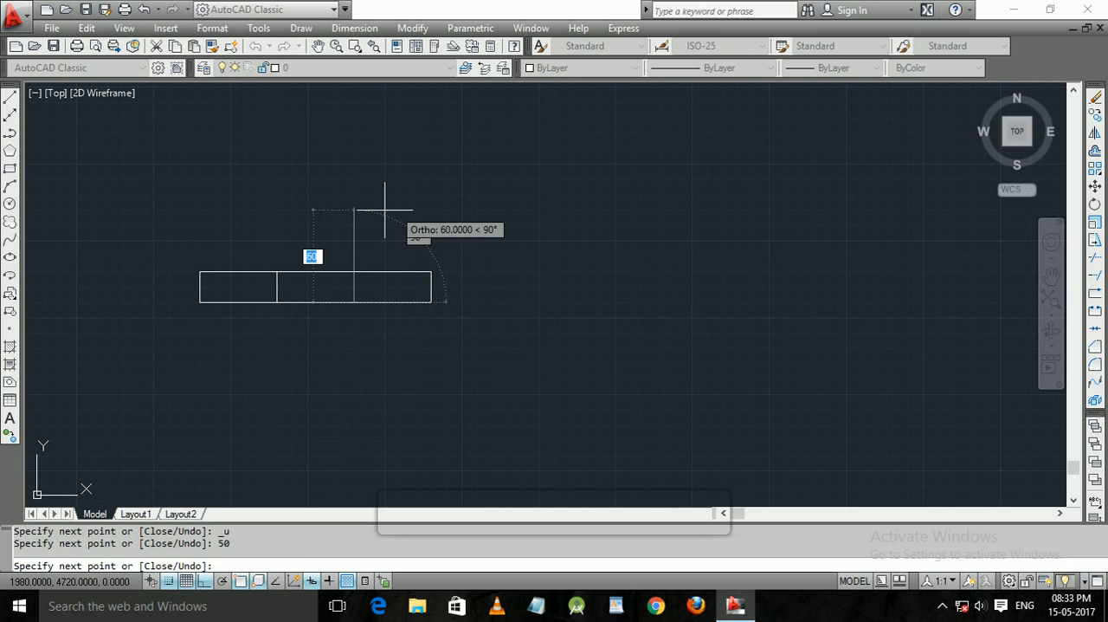
text(20)
key(Return)
key(Return)
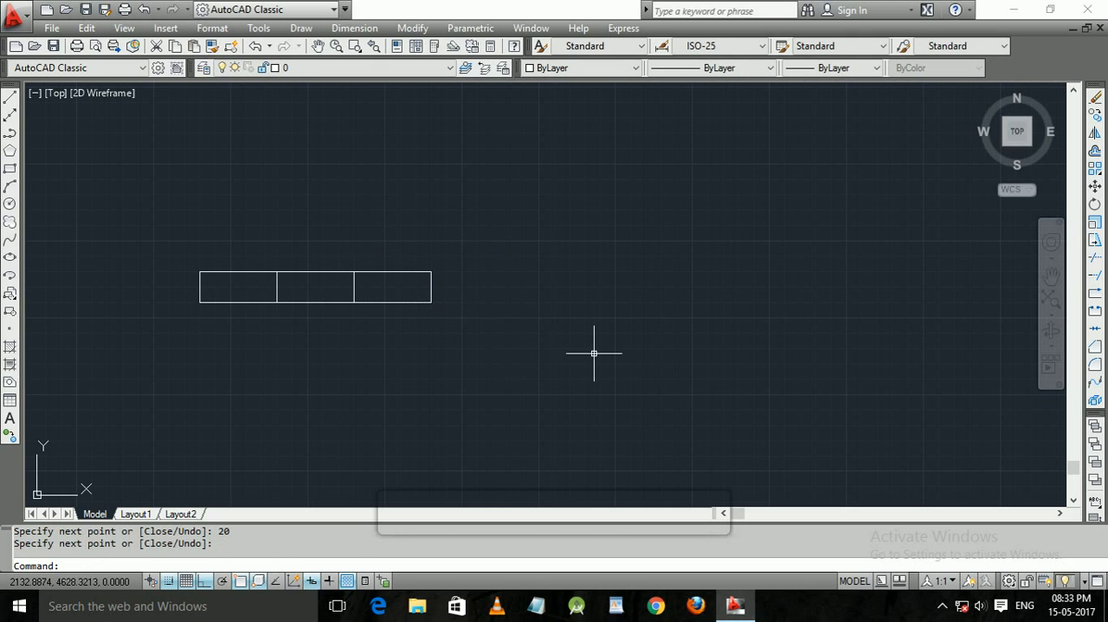
Assign all lines of the divided window symbol to the win layer and clear the selection.
click(523, 397)
click(179, 219)
click(318, 68)
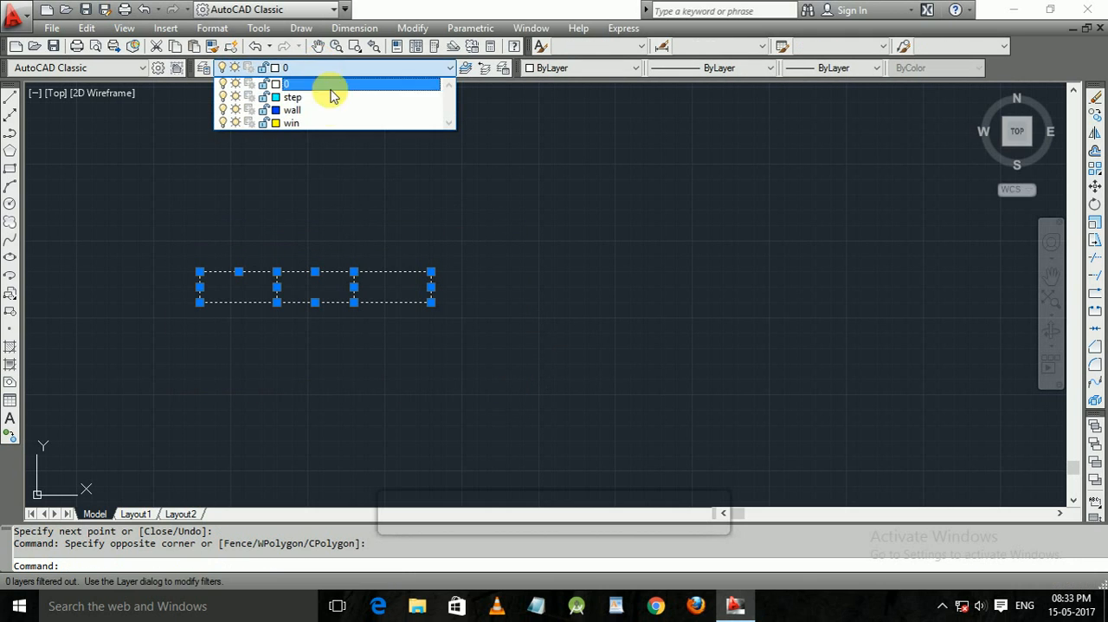
click(332, 122)
click(494, 182)
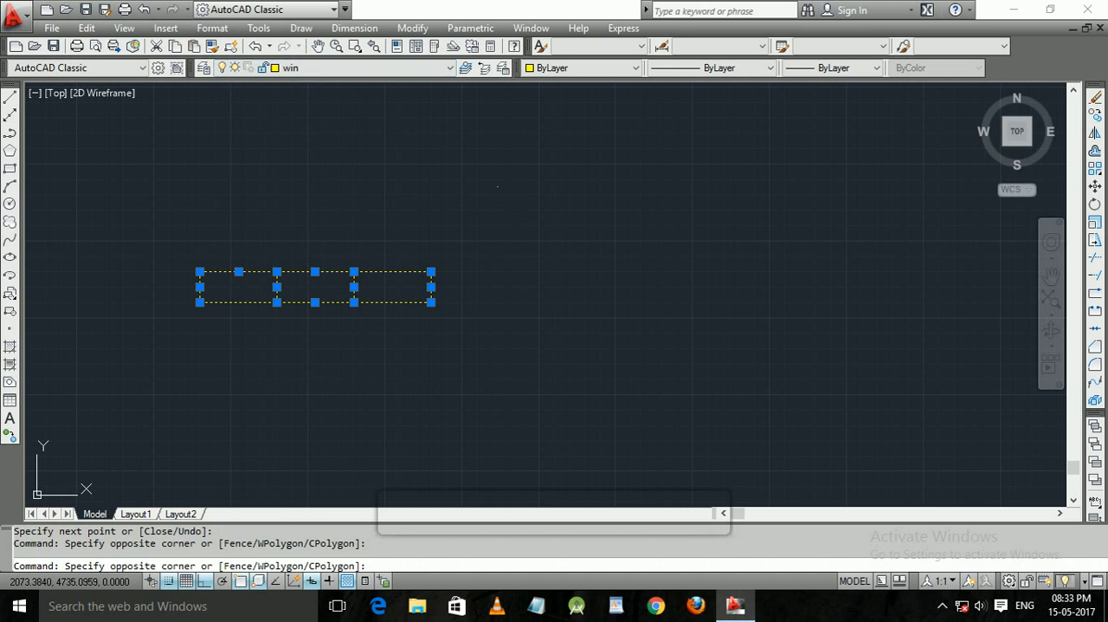
key(Escape)
key(Escape)
Examine the walls around the open-sided room of the floor plan for a window location.
click(532, 388)
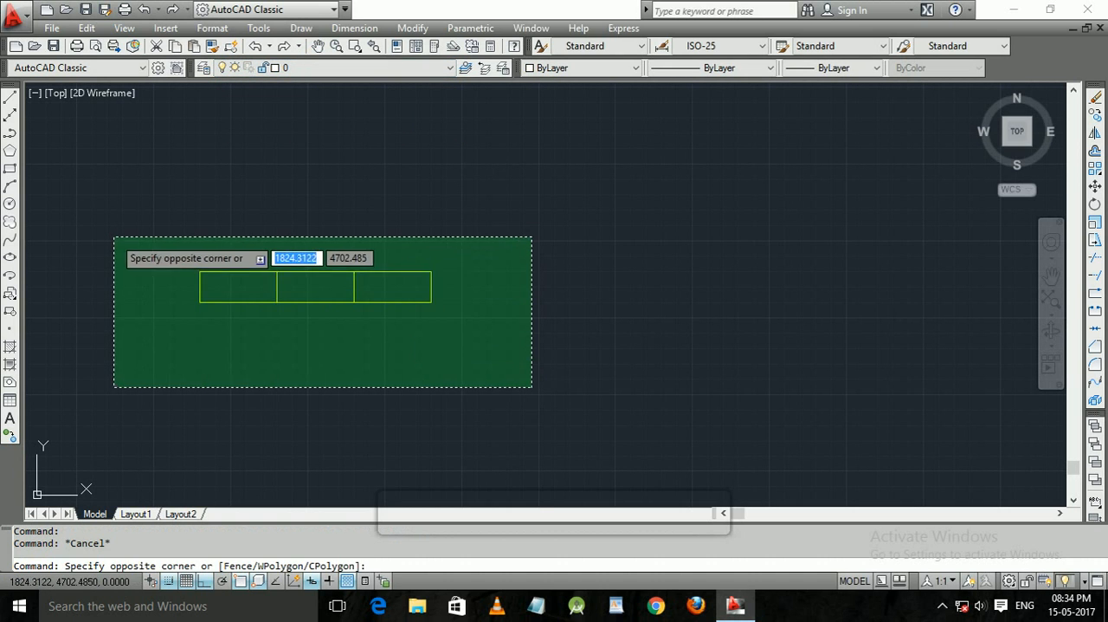
click(116, 236)
scroll(342, 292, down, 1)
middle_drag(342, 292, 138, 206)
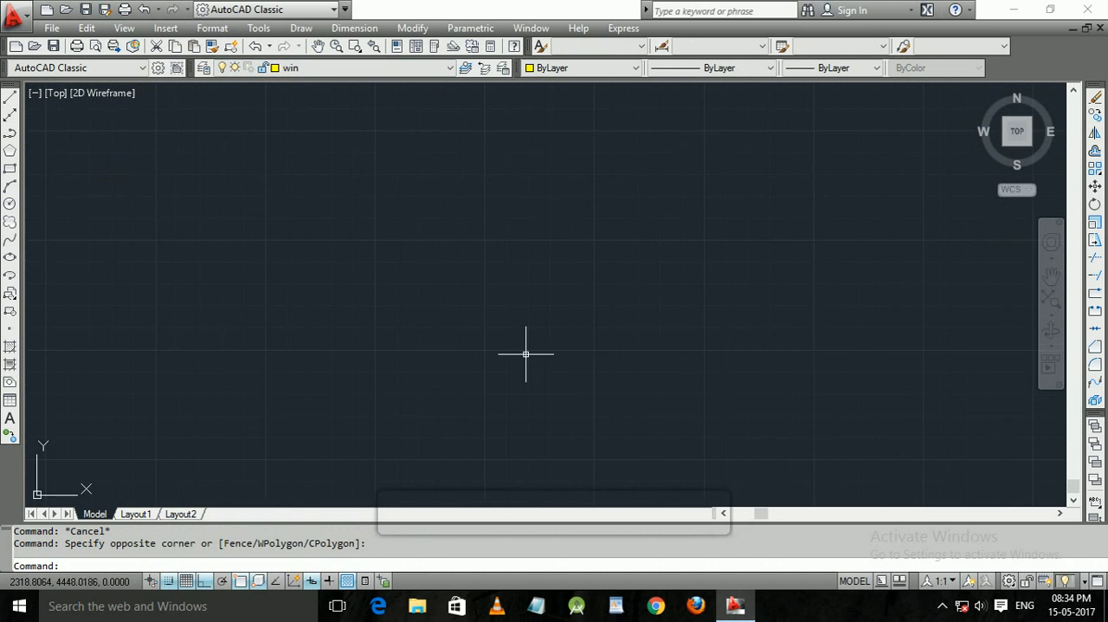
middle_drag(526, 354, 321, 247)
middle_drag(505, 375, 314, 346)
scroll(313, 347, down, 2)
middle_drag(866, 286, 502, 377)
middle_drag(640, 307, 304, 365)
middle_drag(681, 217, 654, 255)
click(943, 605)
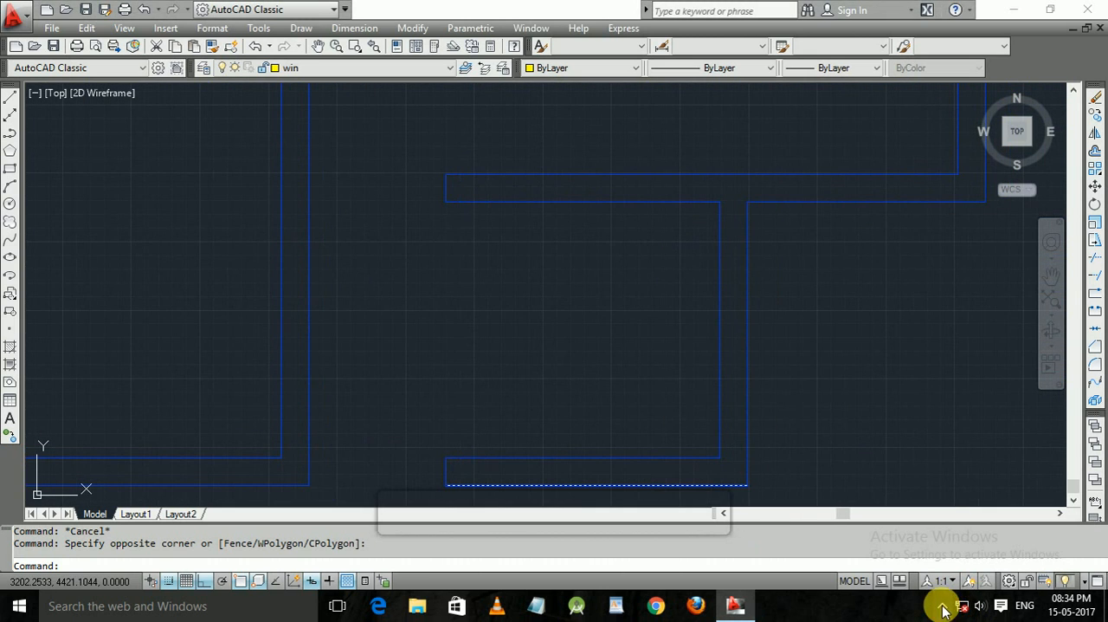
click(807, 405)
key(Escape)
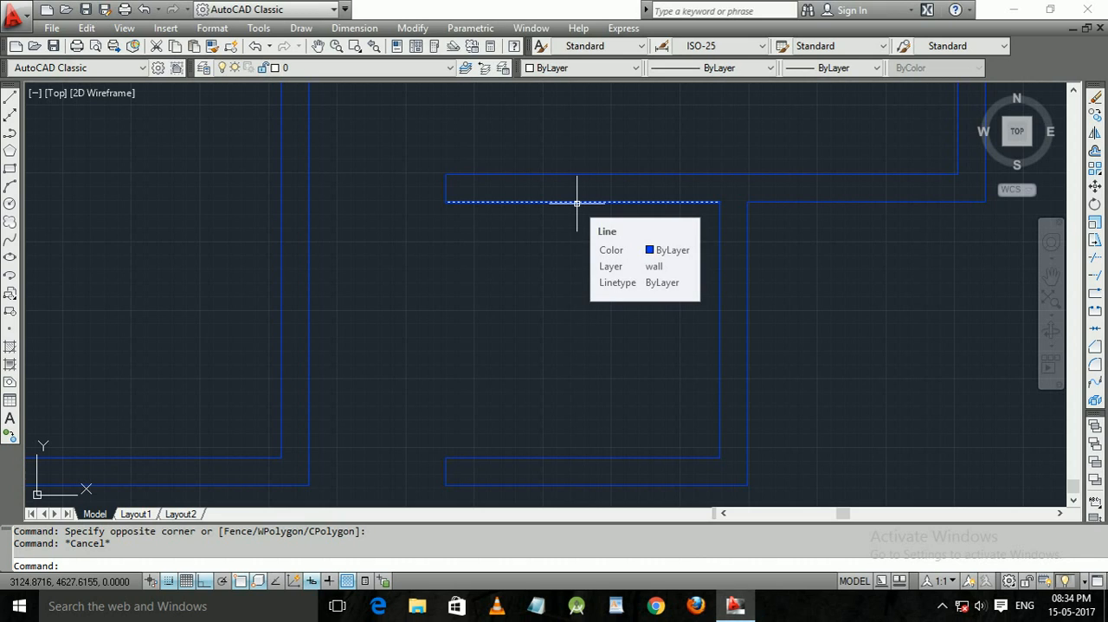
key(Escape)
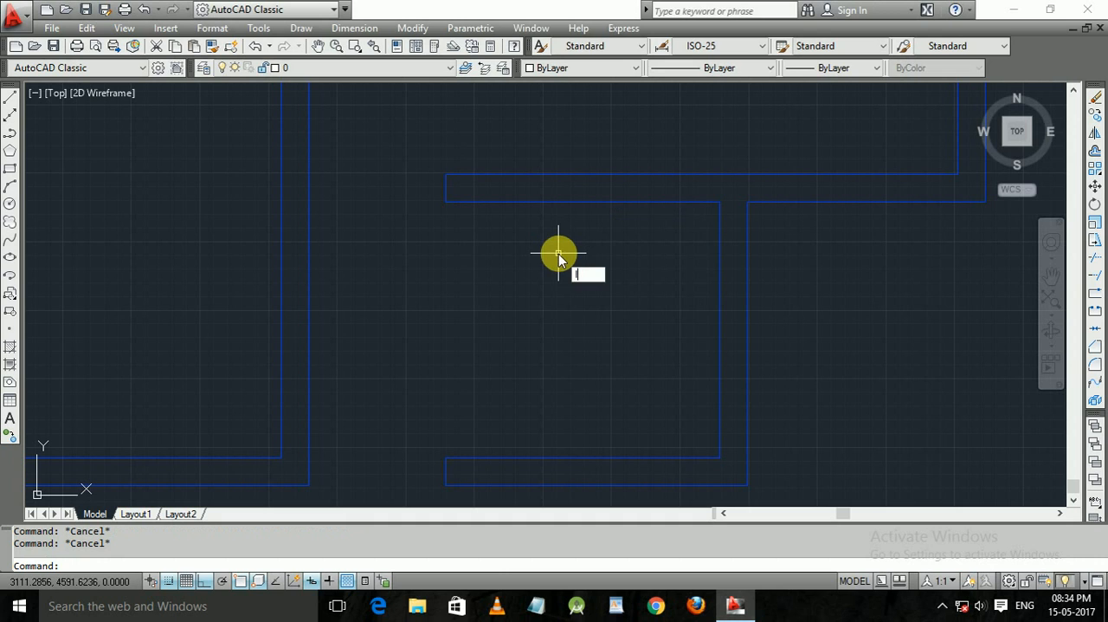
Draw a short vertical line across the open-sided room's upper wall, starting at the midpoint of the wall's inner line.
text(l)
key(Return)
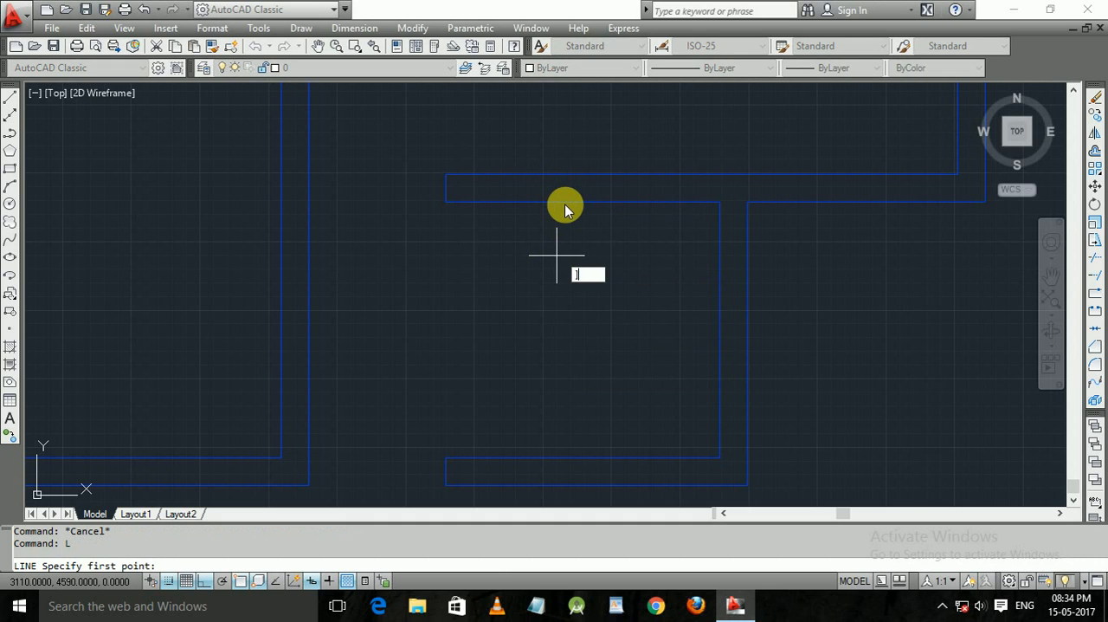
key(Escape)
text(l)
key(Return)
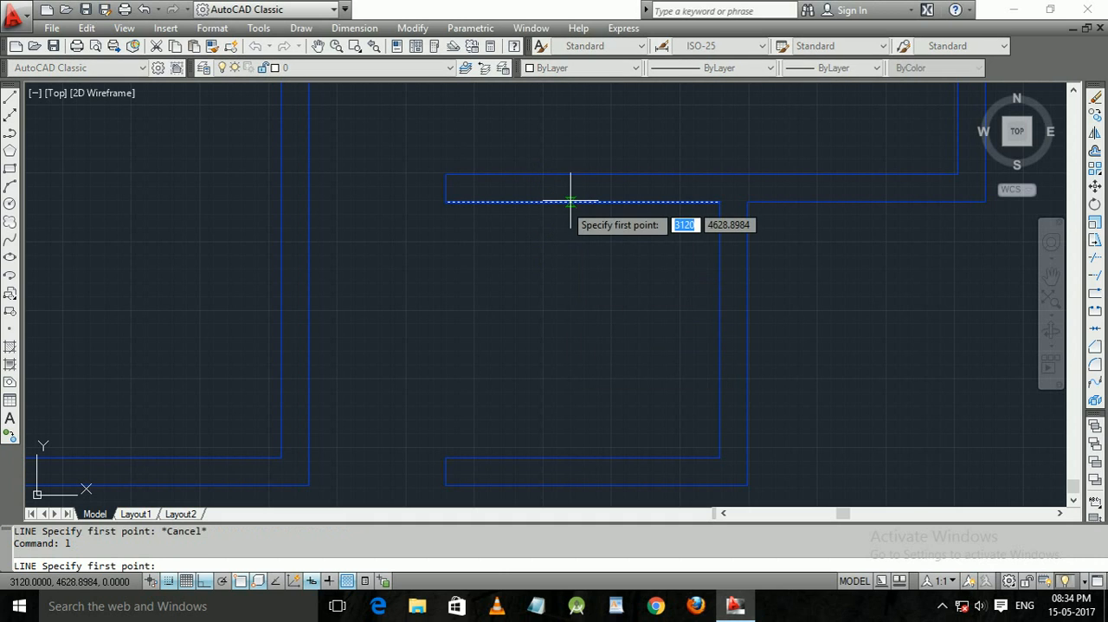
click(583, 202)
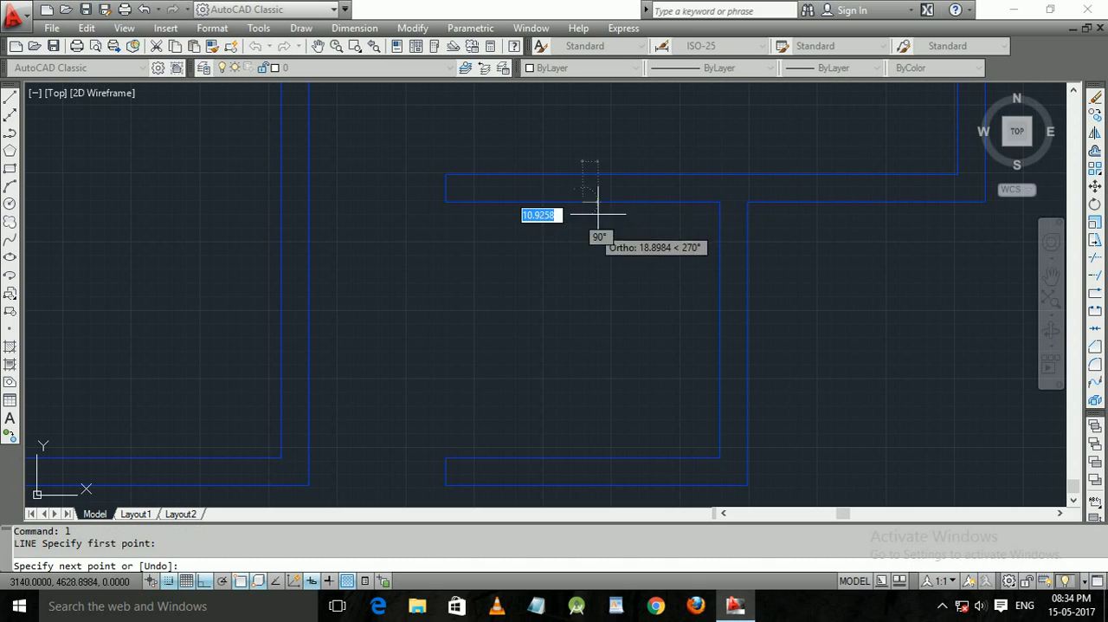
key(Return)
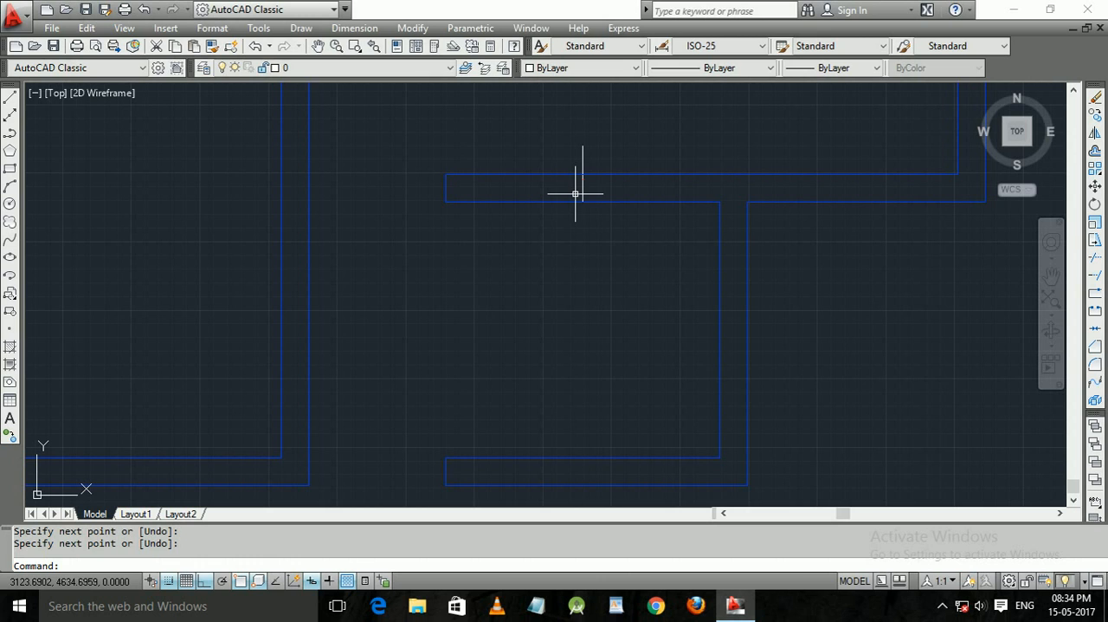
Offset the short vertical line on the open-sided room's upper wall by 100 units toward the wall's free left end.
text(o)
key(Return)
text(1)
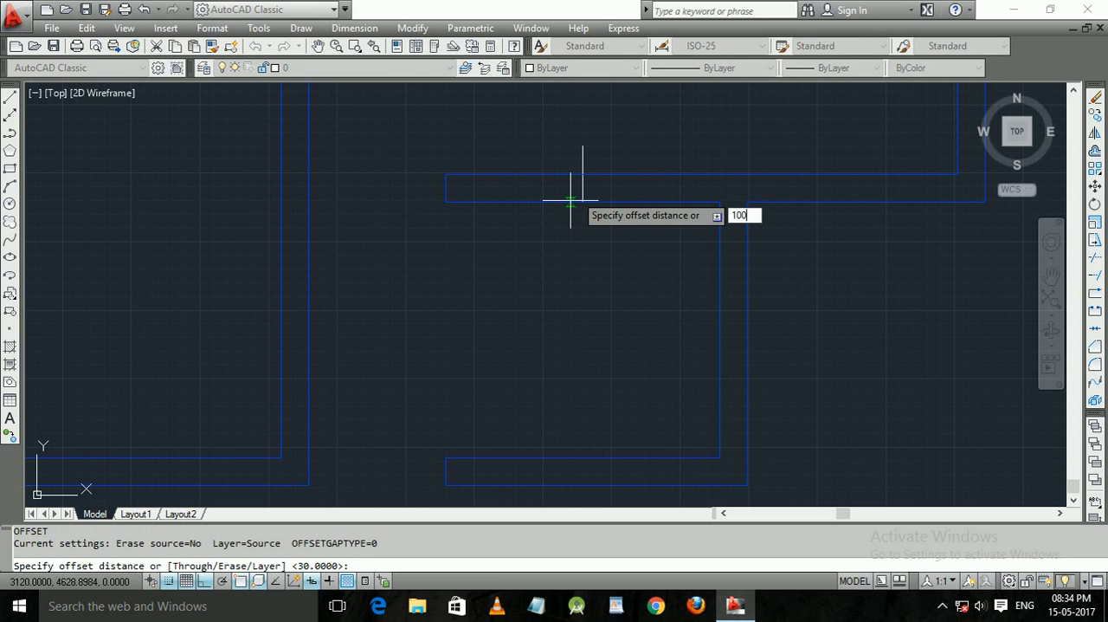
text(00)
key(Return)
click(583, 174)
click(512, 186)
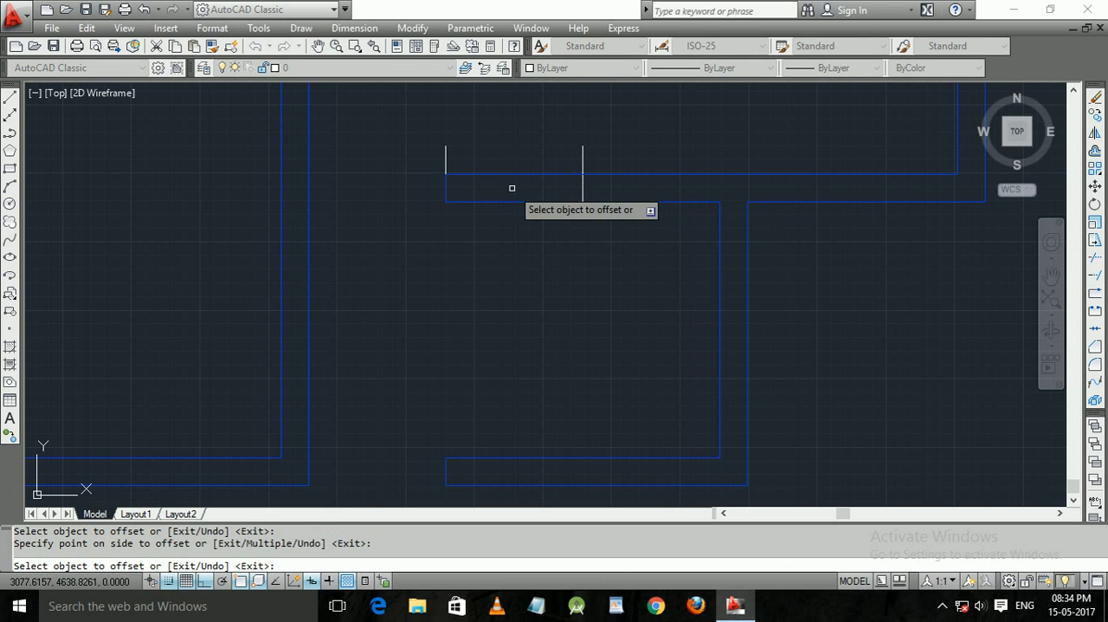
key(Return)
key(Return)
Offset the same short vertical line by 50 units to its right.
text(20)
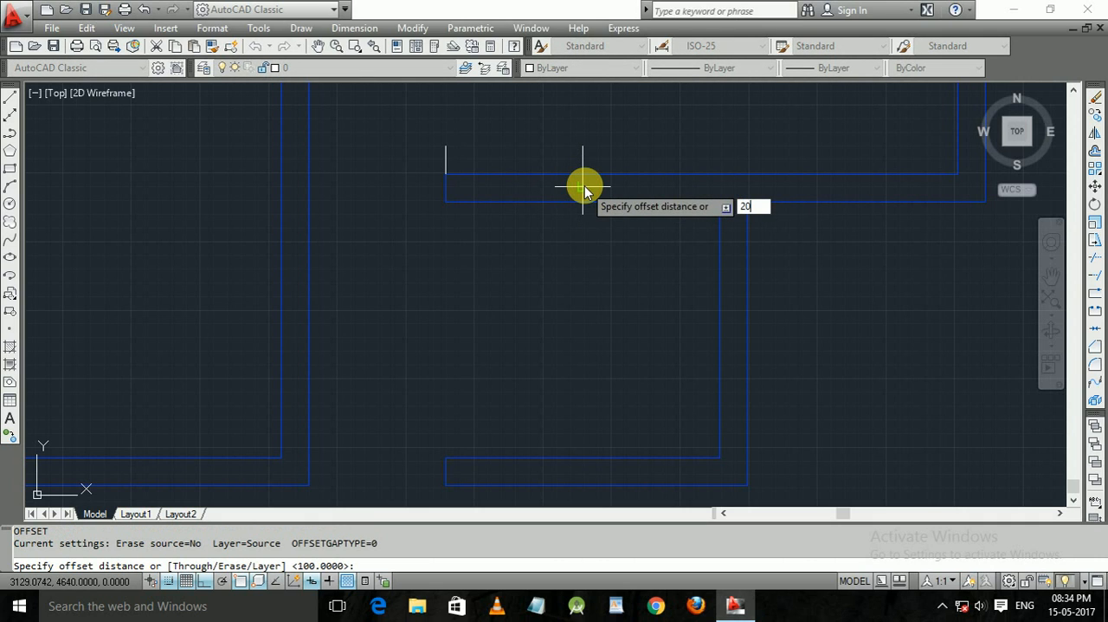
key(BackSpace)
text(50)
key(Return)
click(582, 182)
click(621, 191)
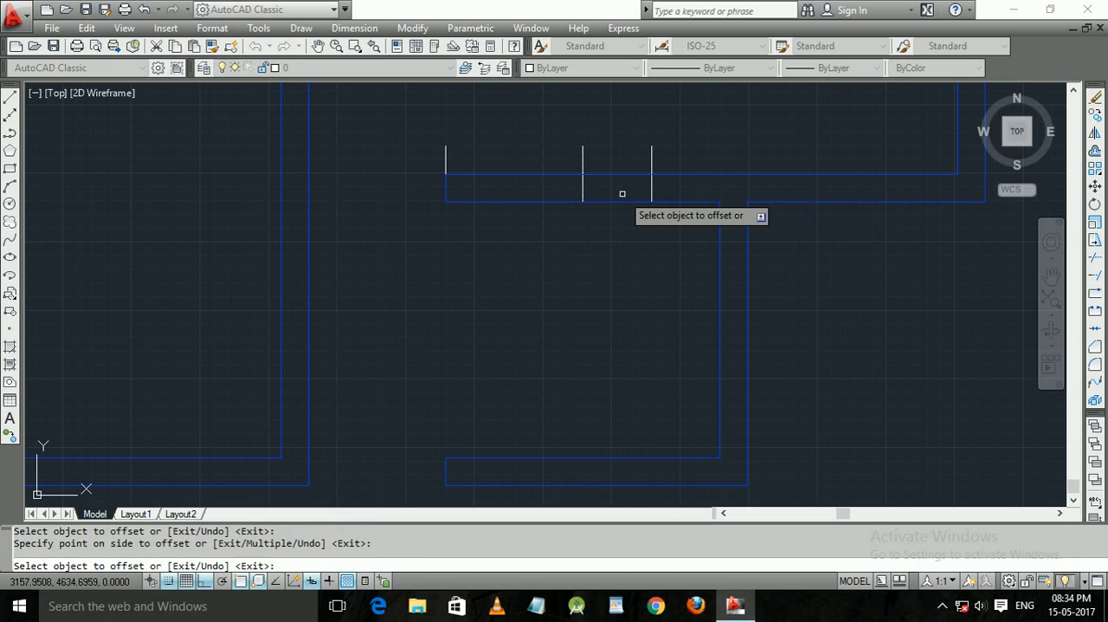
key(Return)
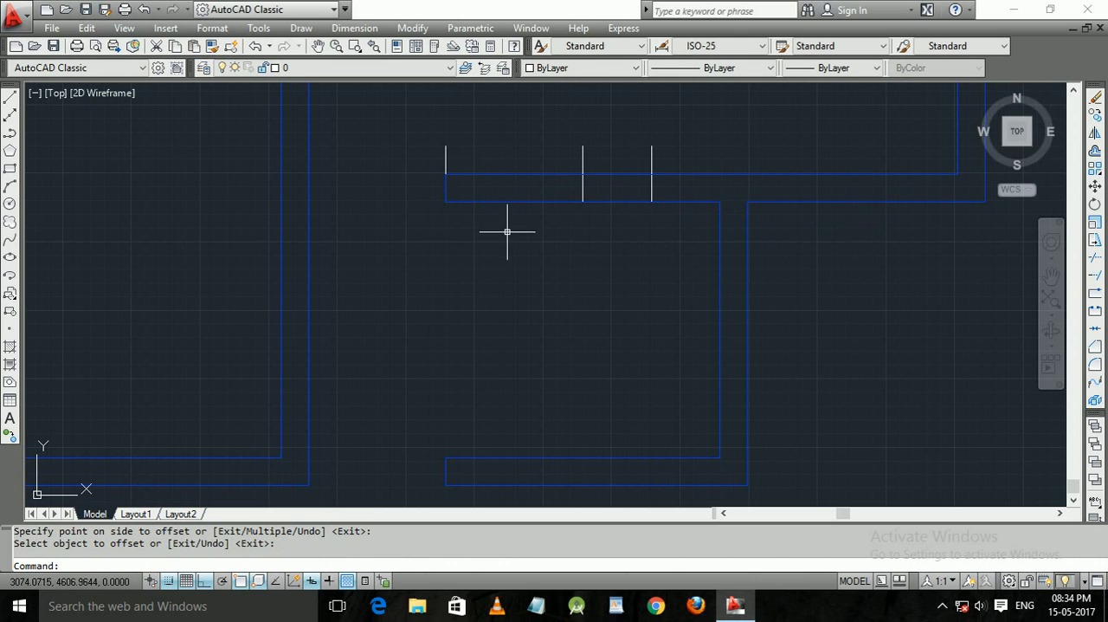
Trim the upper wall's lines between the free left end and the right marker line, and trim that marker's overhang above the wall.
key(Escape)
text(tr)
key(Return)
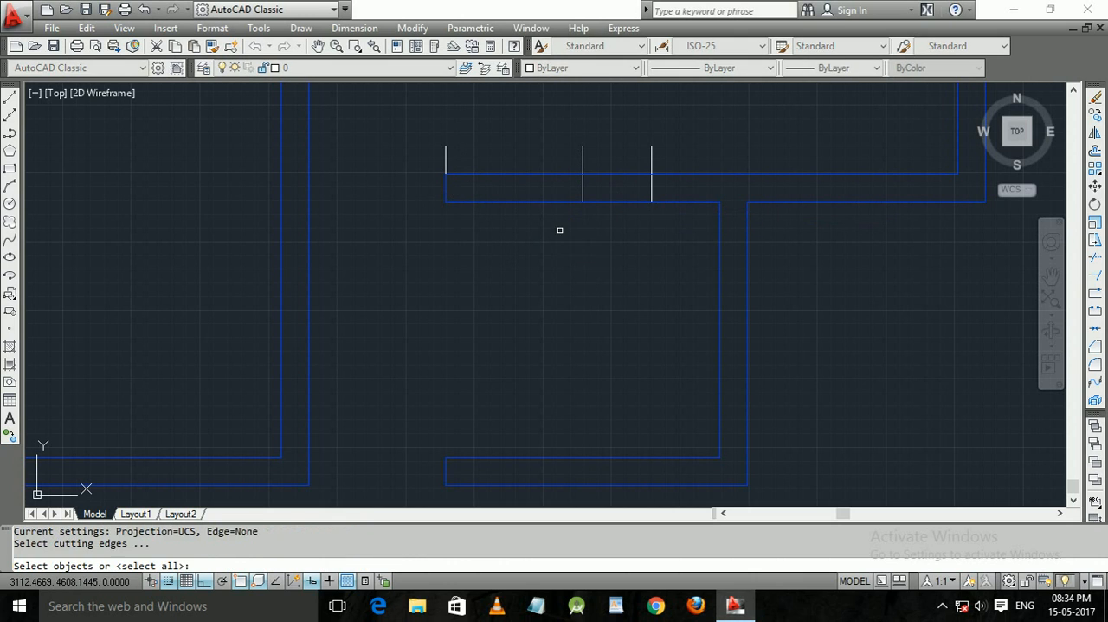
key(Return)
click(558, 245)
click(486, 137)
click(612, 209)
click(601, 152)
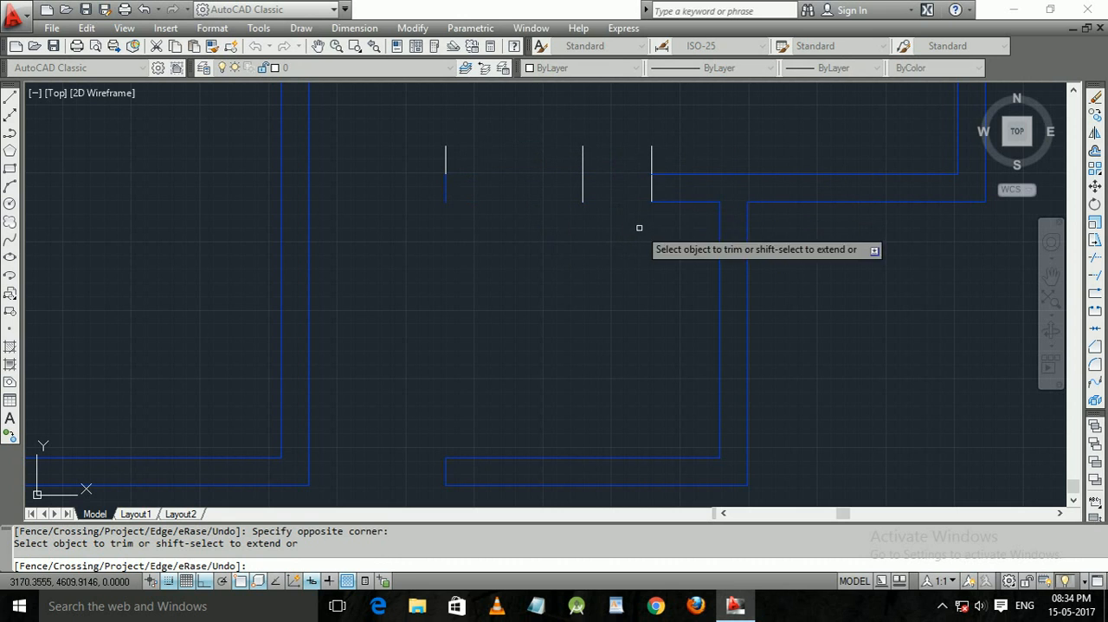
click(672, 152)
click(440, 159)
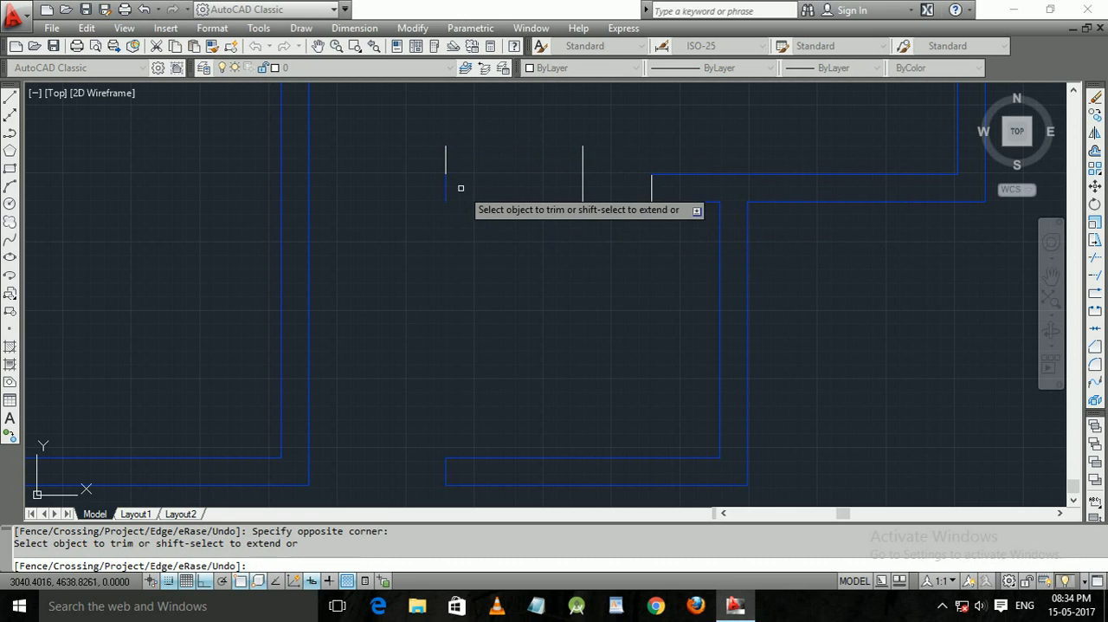
key(Escape)
Copy the yellow three-bay window symbol from its upper-right corner to the top of the cut wall end, filling the opening.
mouse_move(189, 393)
middle_down()
mouse_move(378, 398)
mouse_move(665, 313)
middle_up()
scroll(665, 314, down, 6)
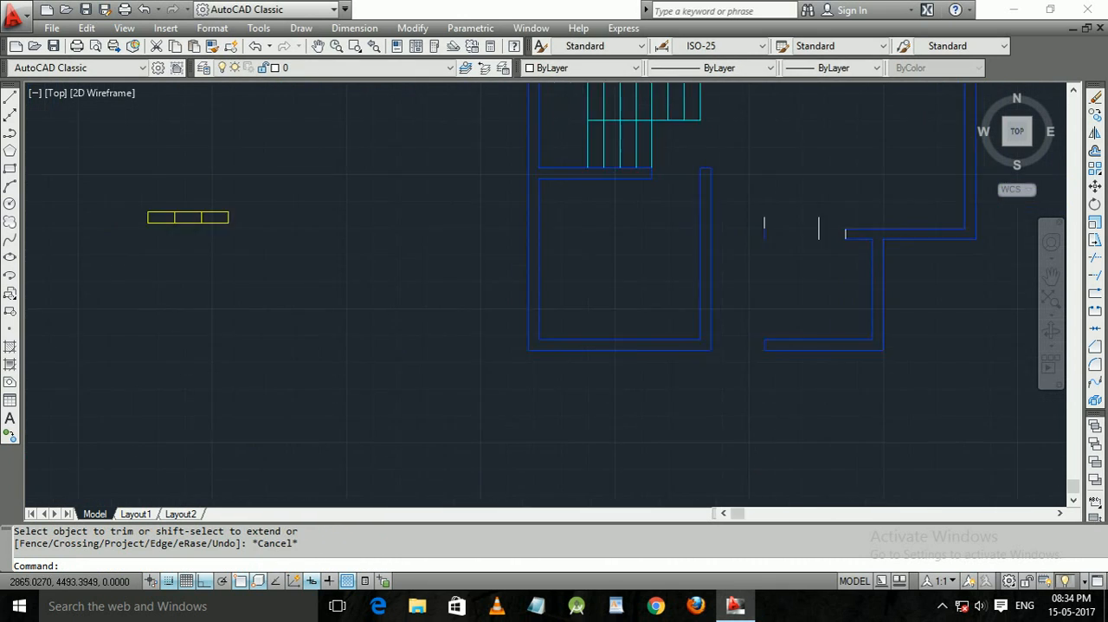
middle_drag(391, 302, 434, 337)
scroll(428, 329, up, 1)
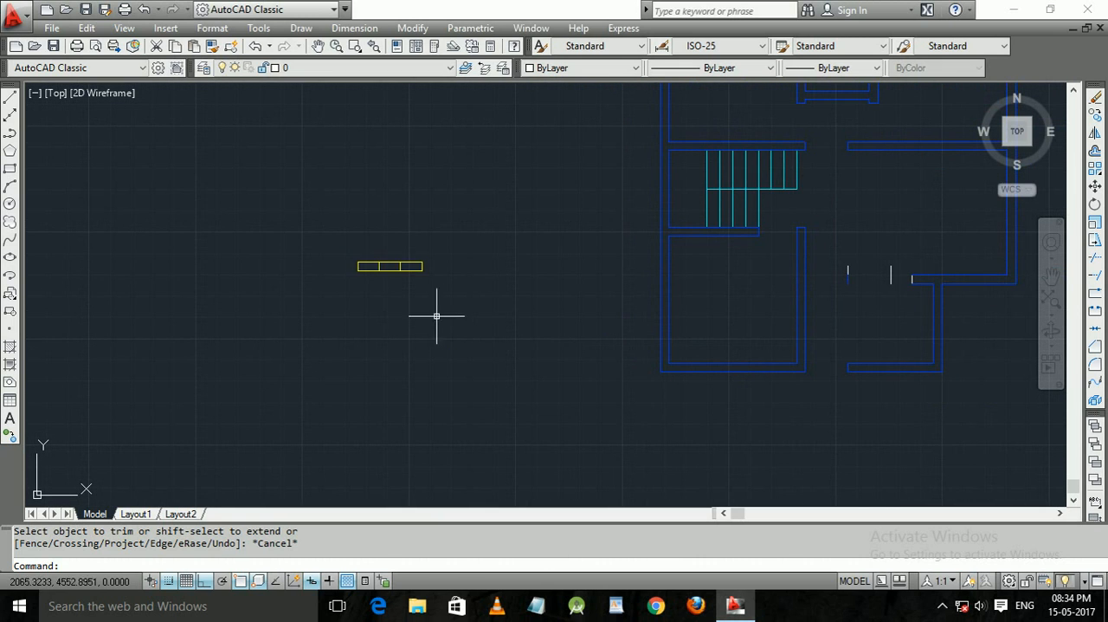
click(463, 311)
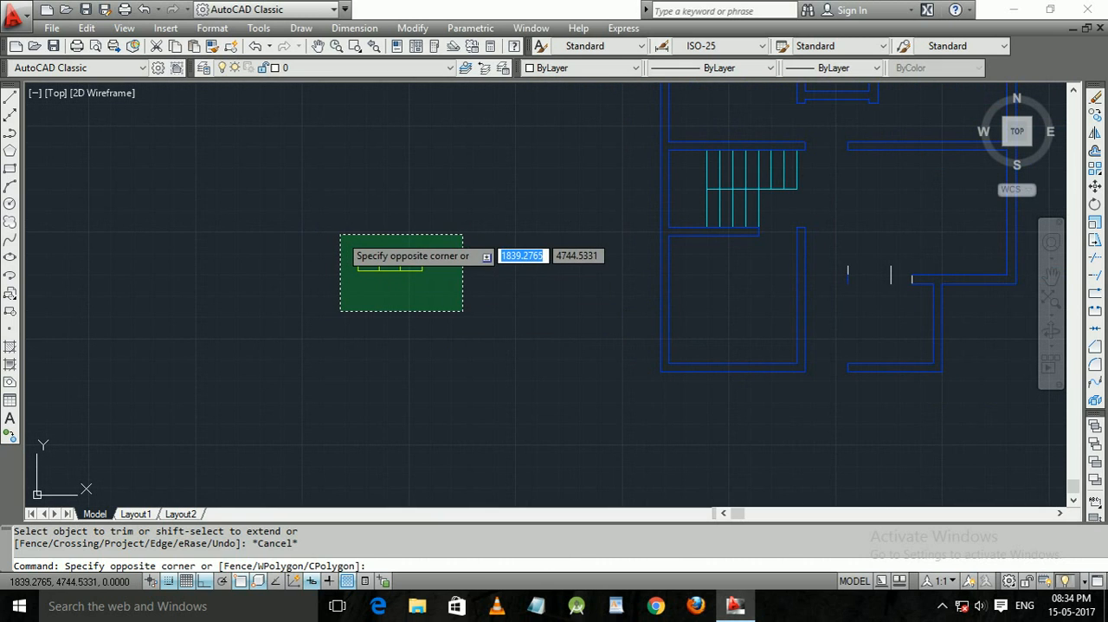
click(340, 235)
text(c)
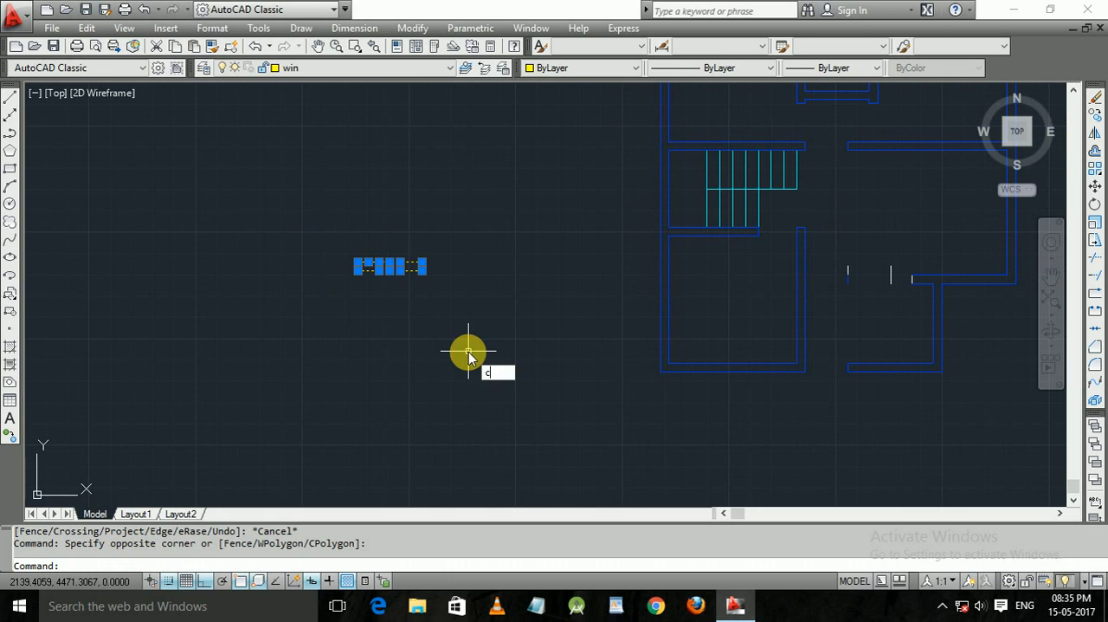
text(o)
key(Return)
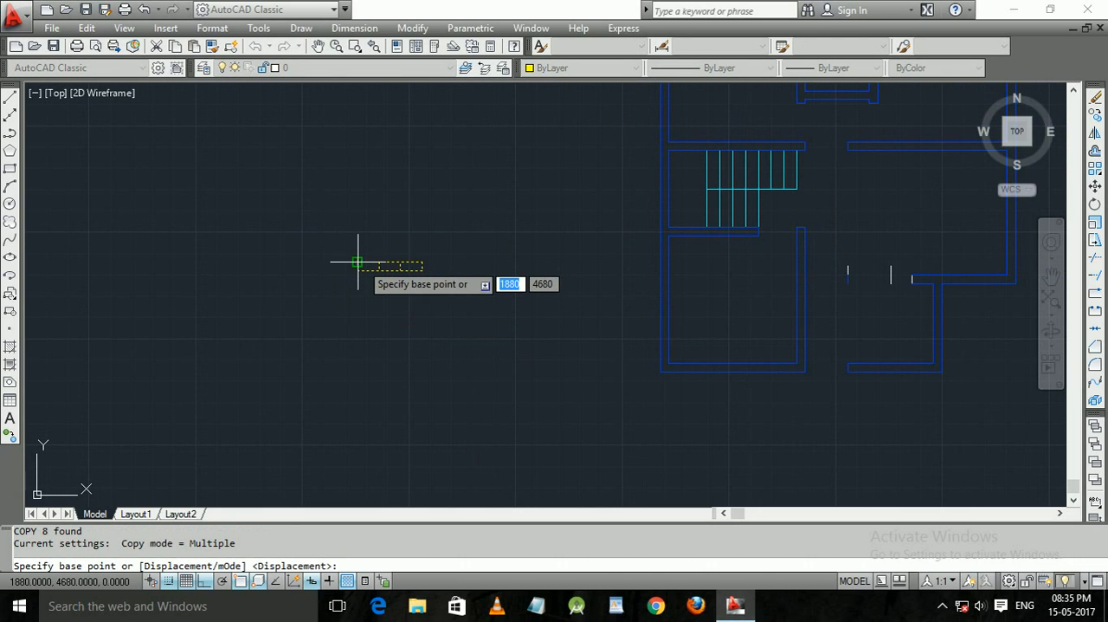
click(423, 263)
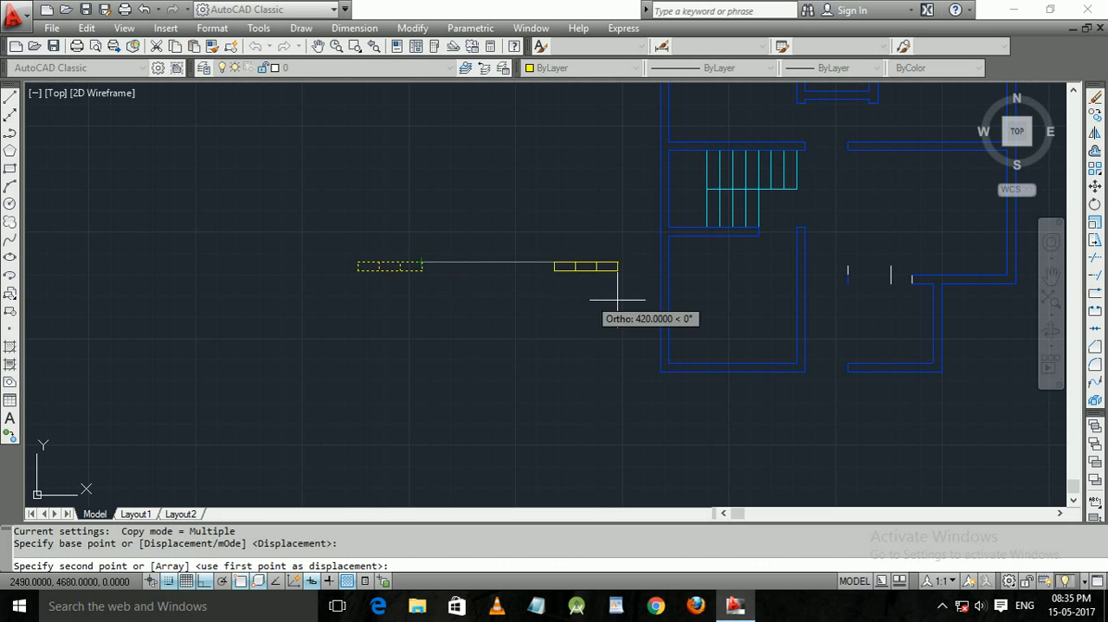
middle_drag(762, 272, 149, 432)
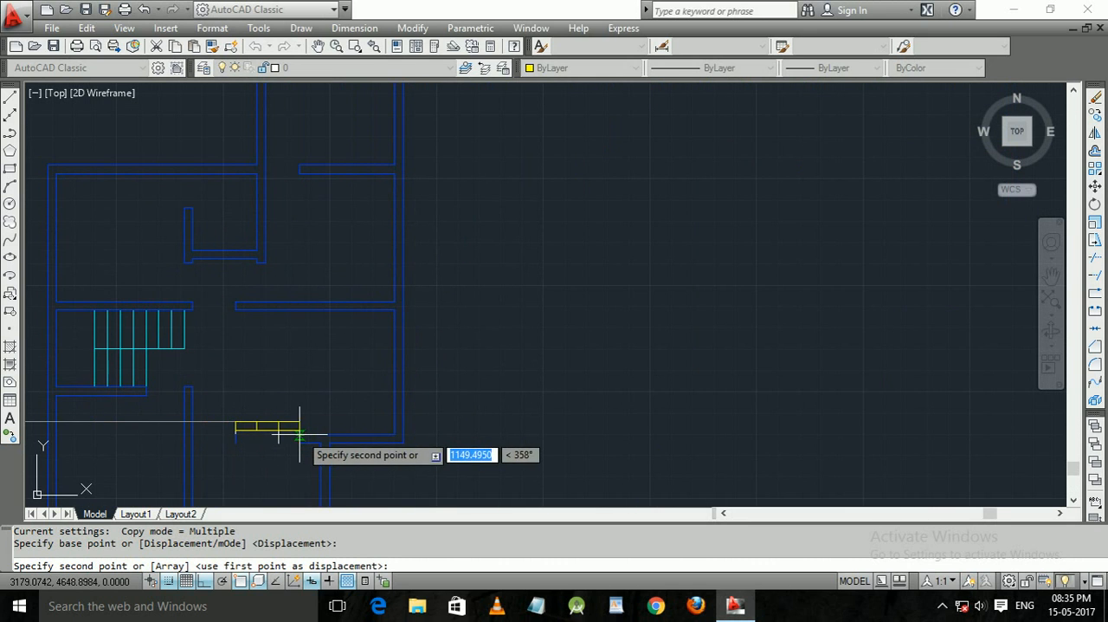
scroll(299, 434, up, 3)
scroll(300, 434, down, 4)
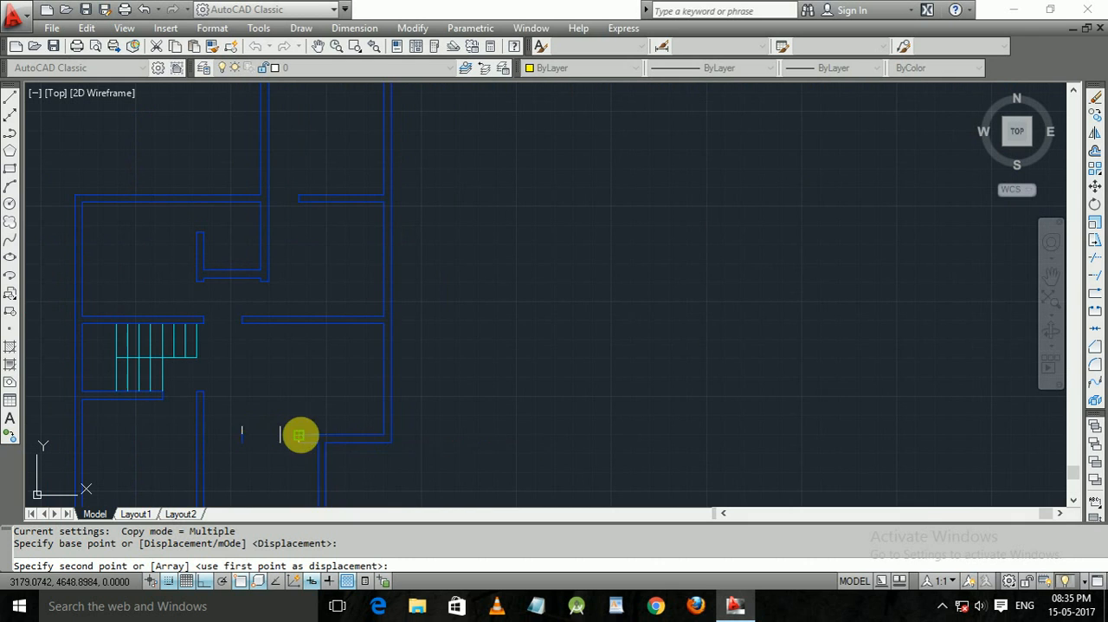
scroll(299, 434, up, 7)
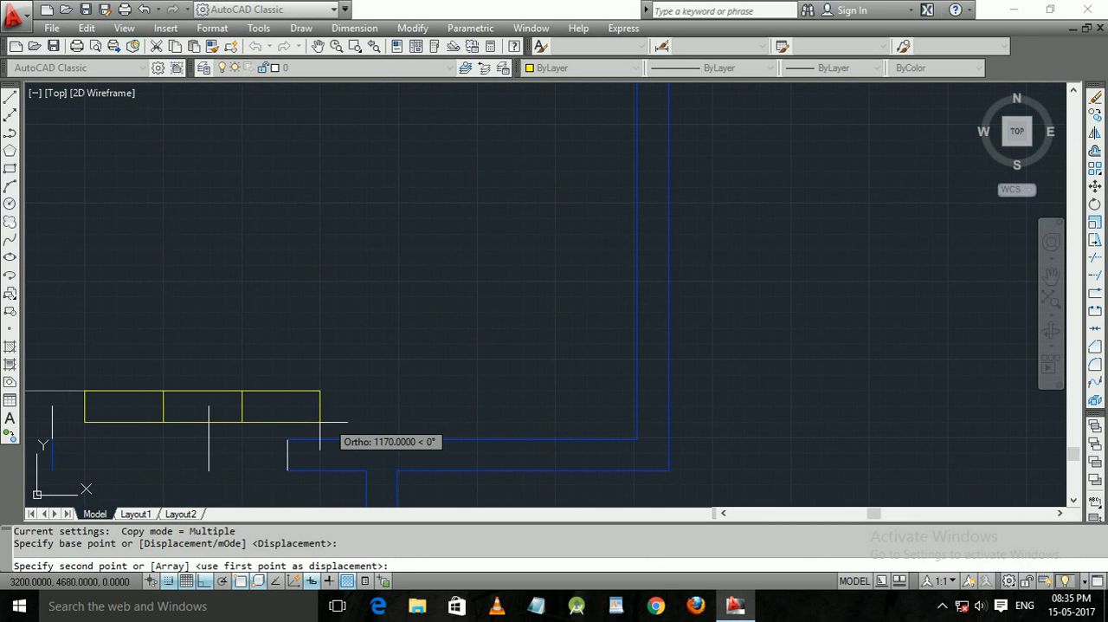
middle_drag(321, 422, 389, 297)
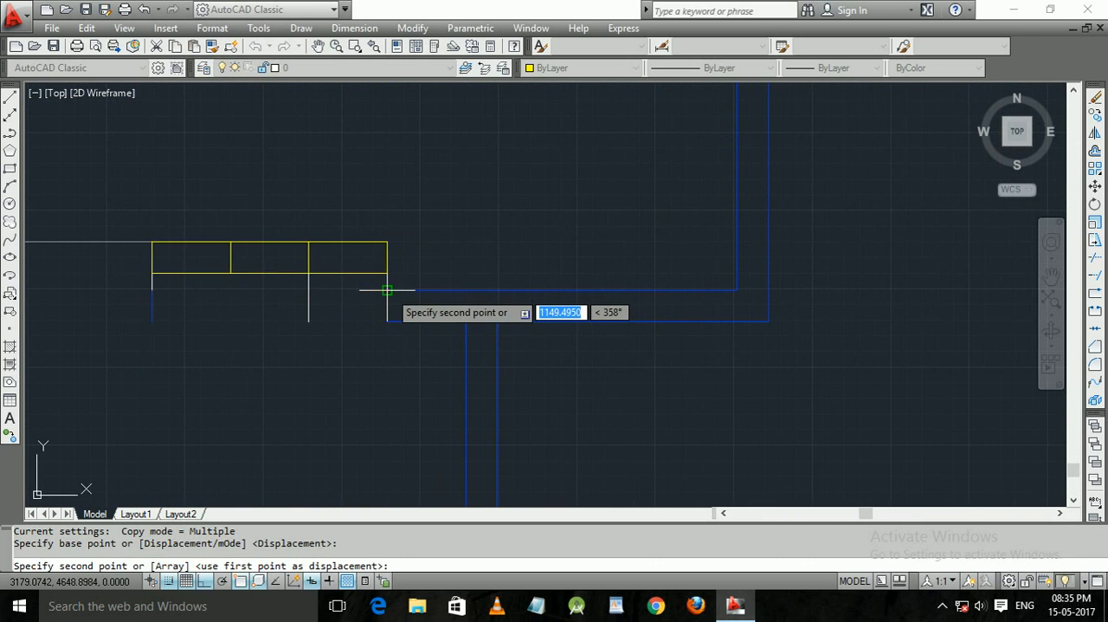
click(387, 290)
key(Return)
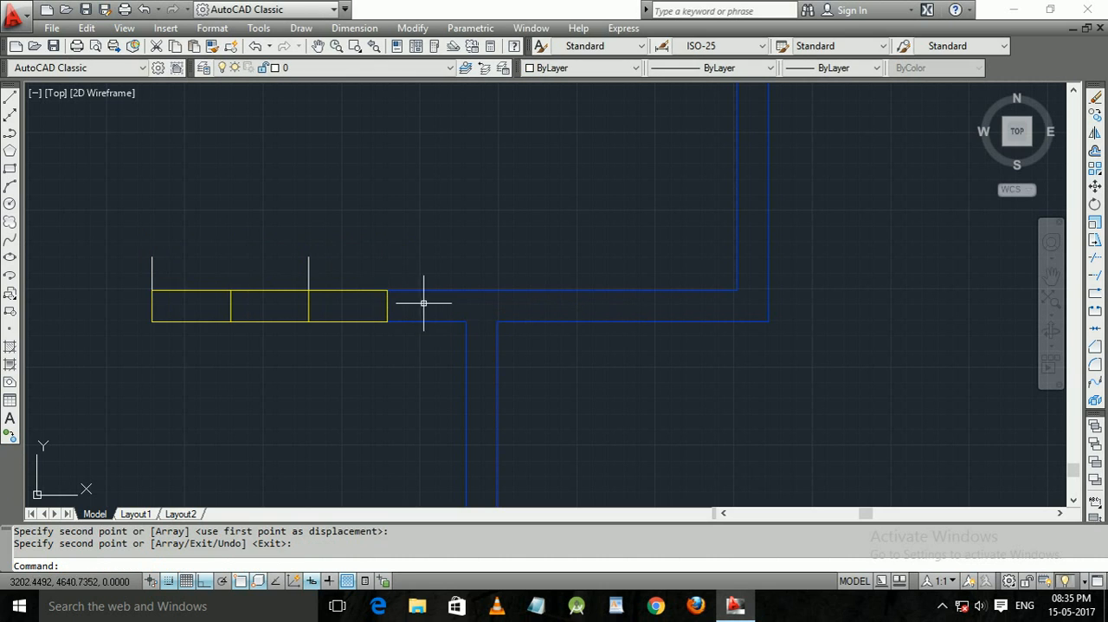
Erase the two leftover white marker lines at the placed window.
click(349, 272)
click(123, 262)
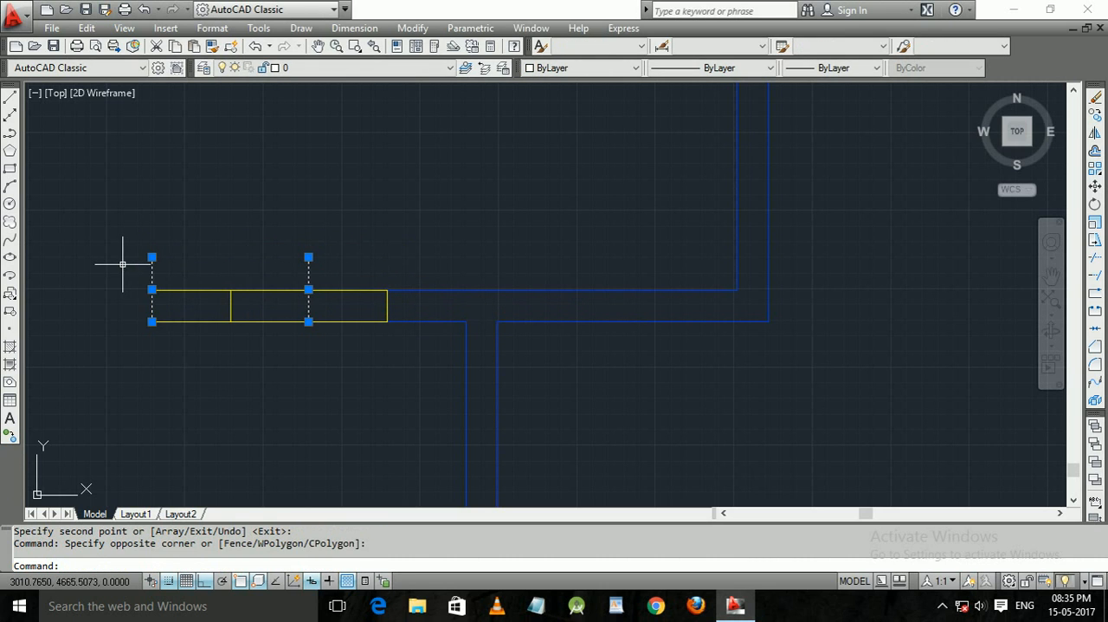
key(Delete)
middle_drag(223, 280, 560, 118)
scroll(539, 281, down, 2)
mouse_move(541, 282)
middle_down()
mouse_move(521, 295)
mouse_move(514, 248)
middle_up()
mouse_move(561, 215)
middle_down()
mouse_move(534, 293)
mouse_move(669, 197)
middle_up()
scroll(535, 293, down, 2)
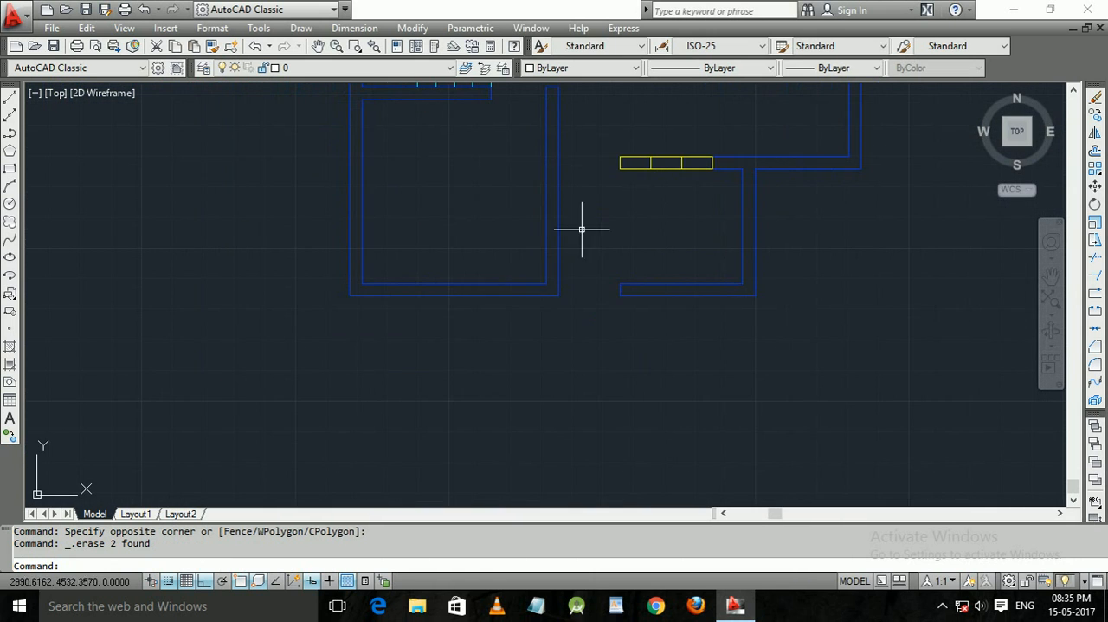
click(446, 291)
click(346, 189)
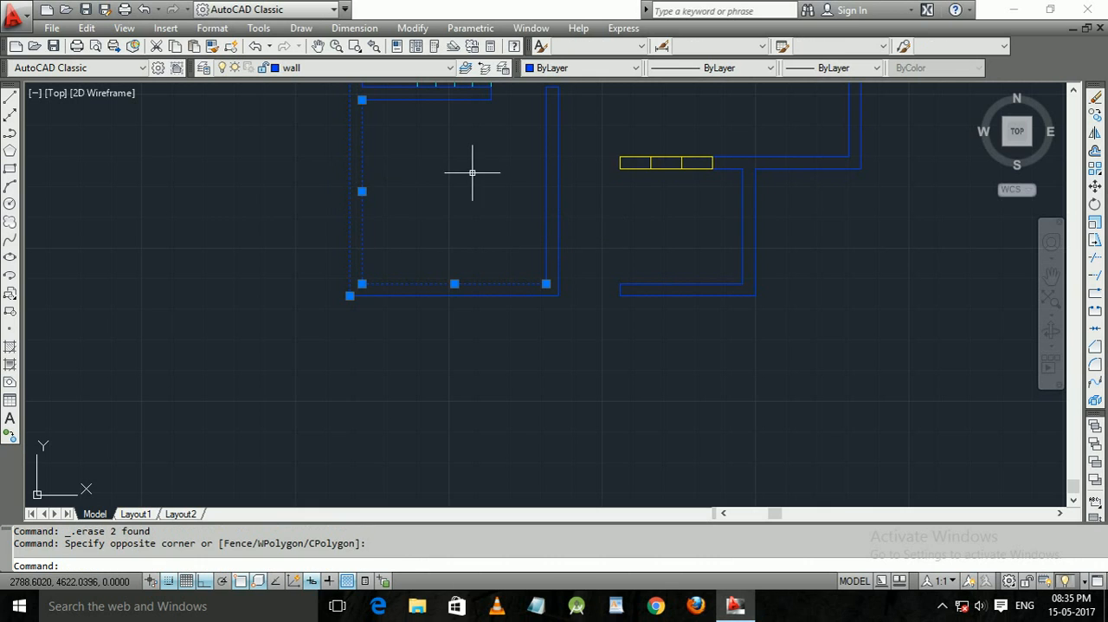
key(Escape)
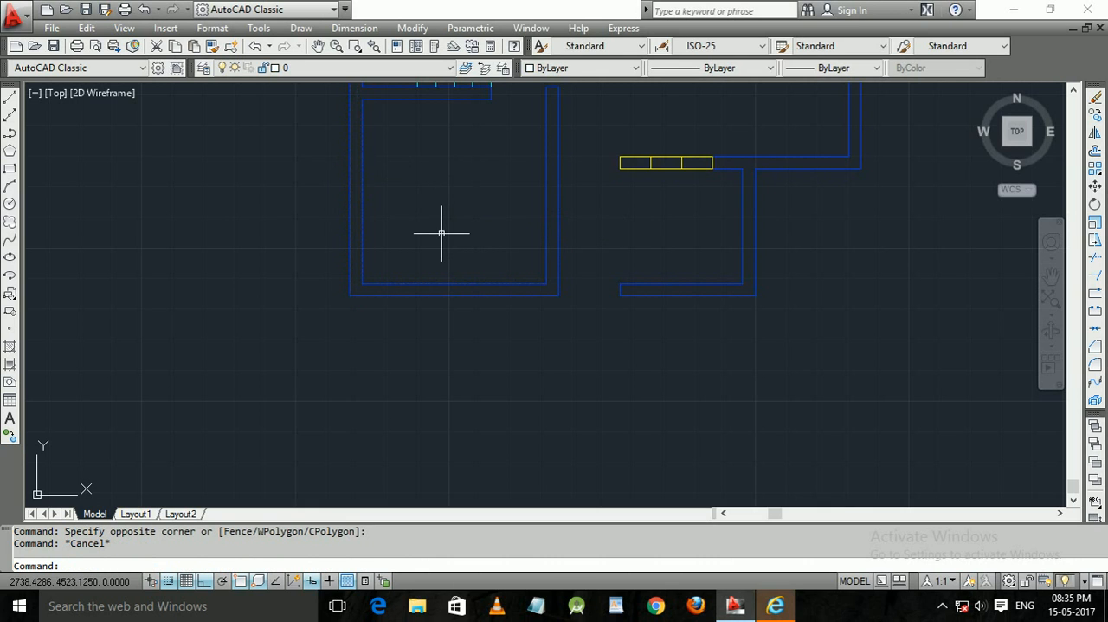
Draw a short vertical line from the midpoint of the lower-left room's bottom inner wall line downward across the wall.
text(l)
key(Return)
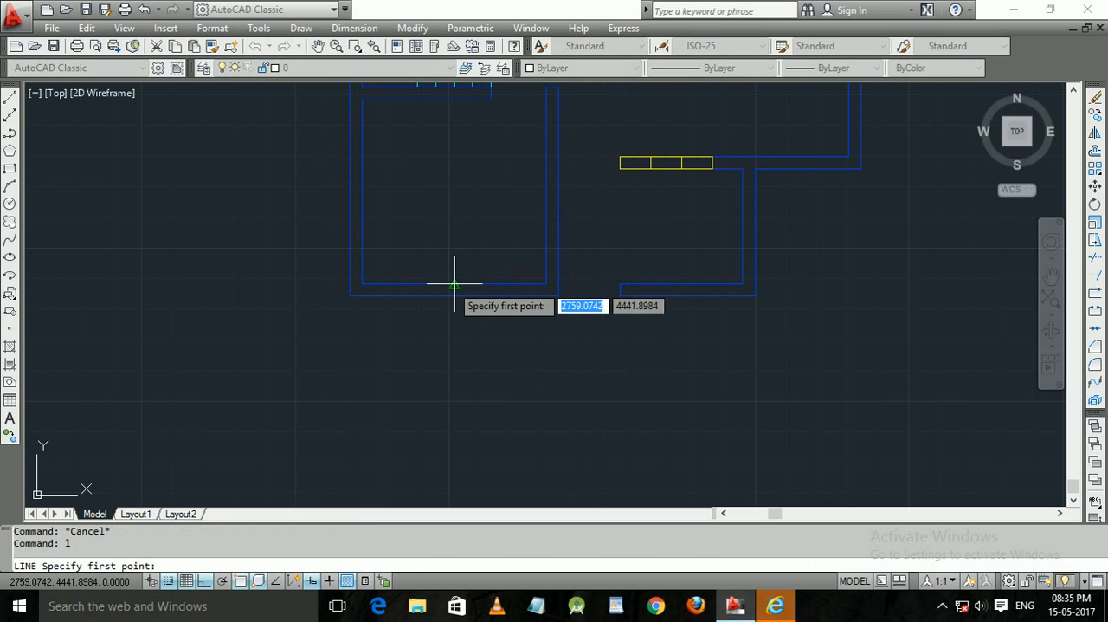
click(455, 295)
click(467, 345)
key(Return)
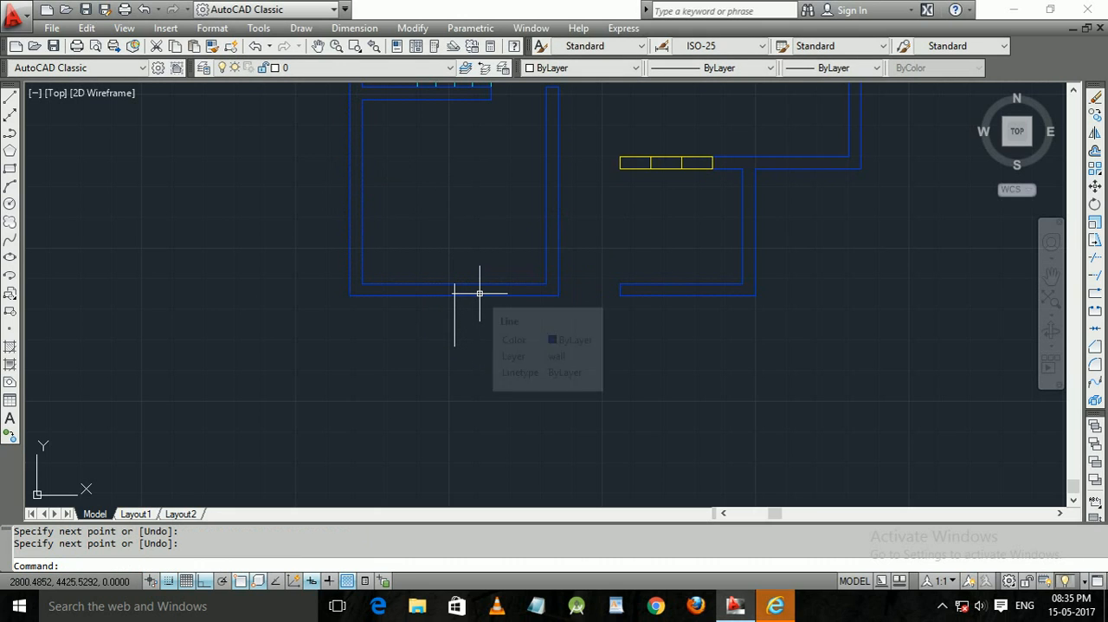
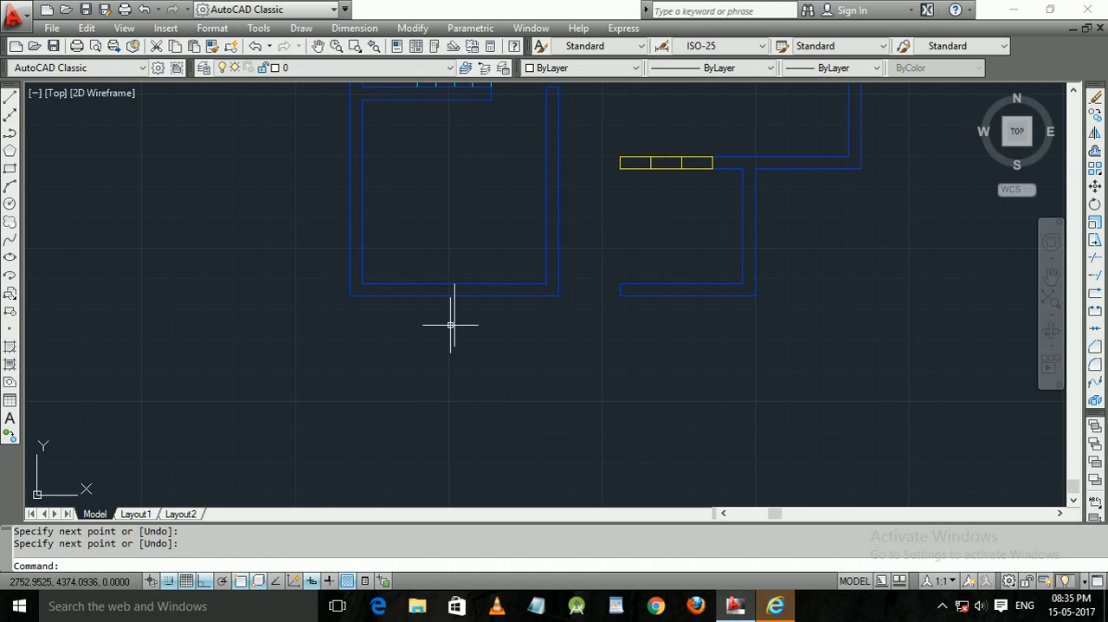
Switch to the Windows Calculator, enter 150 for a quick calculation and close it again.
key(Escape)
click(17, 612)
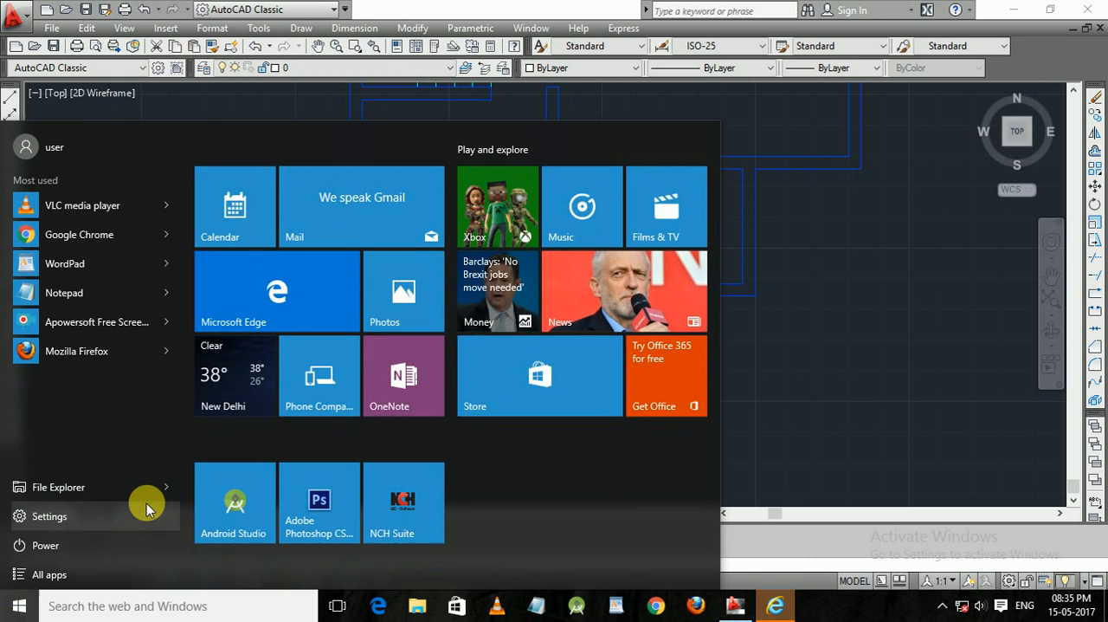
text(ca)
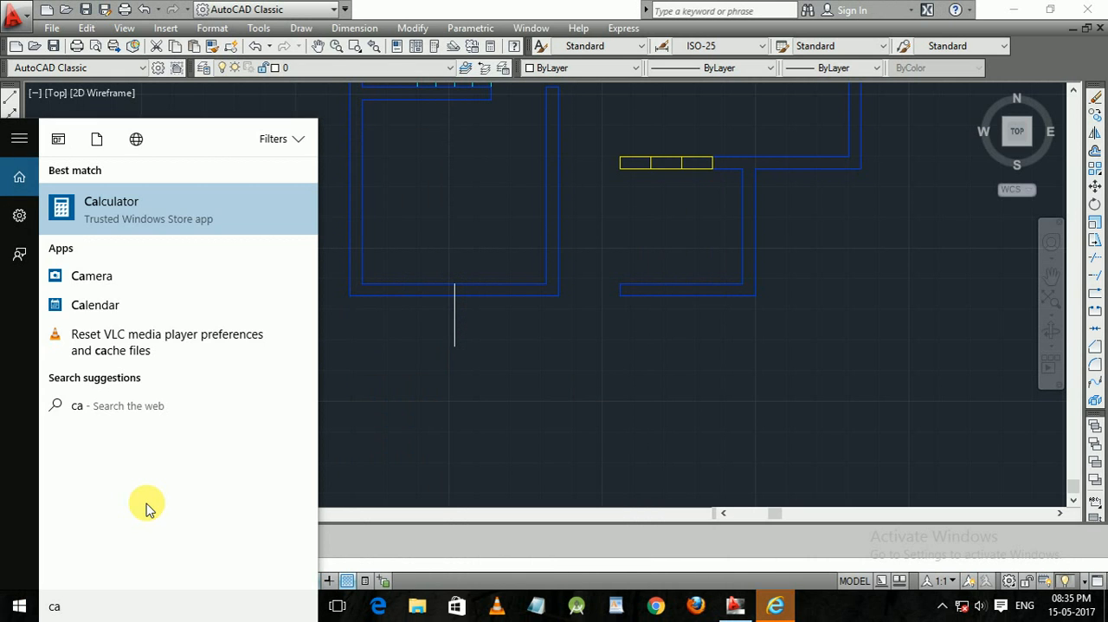
key(Return)
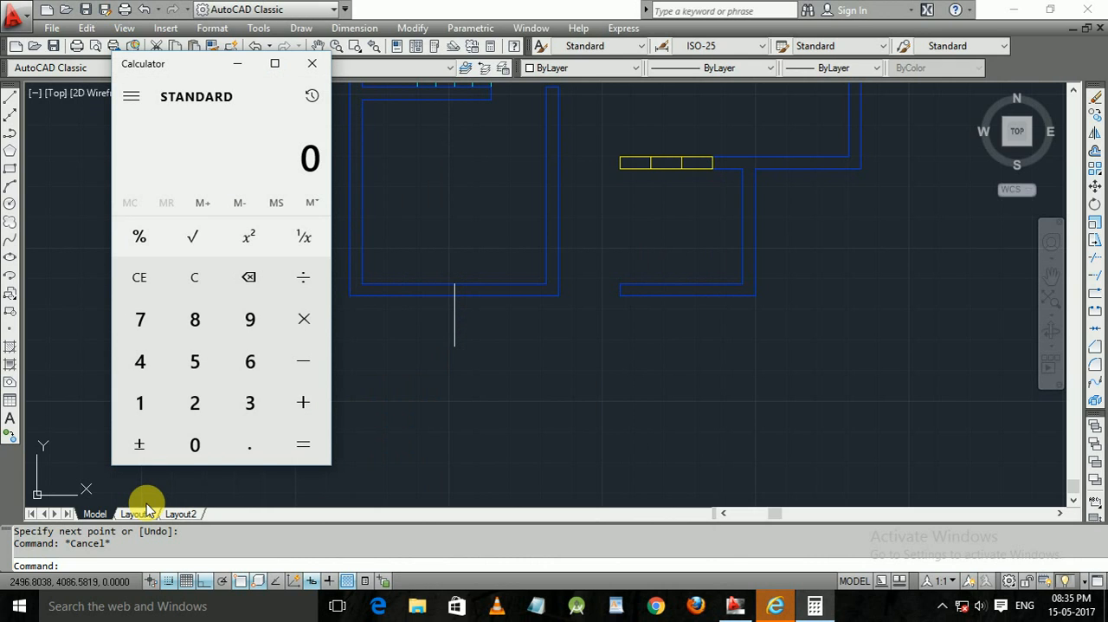
text(150)
click(311, 63)
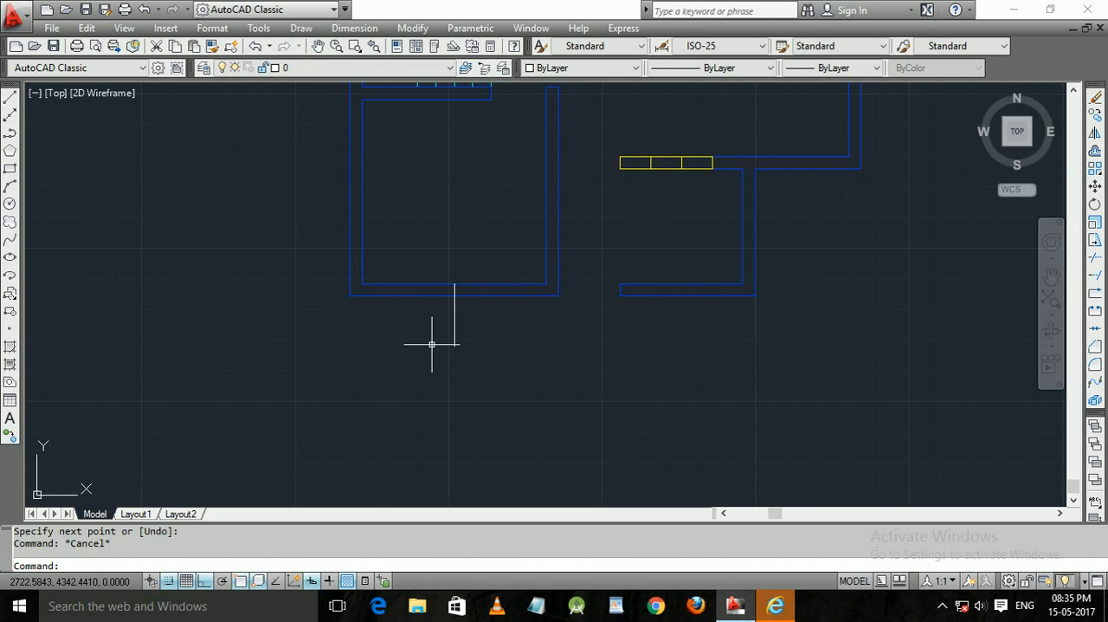
click(775, 605)
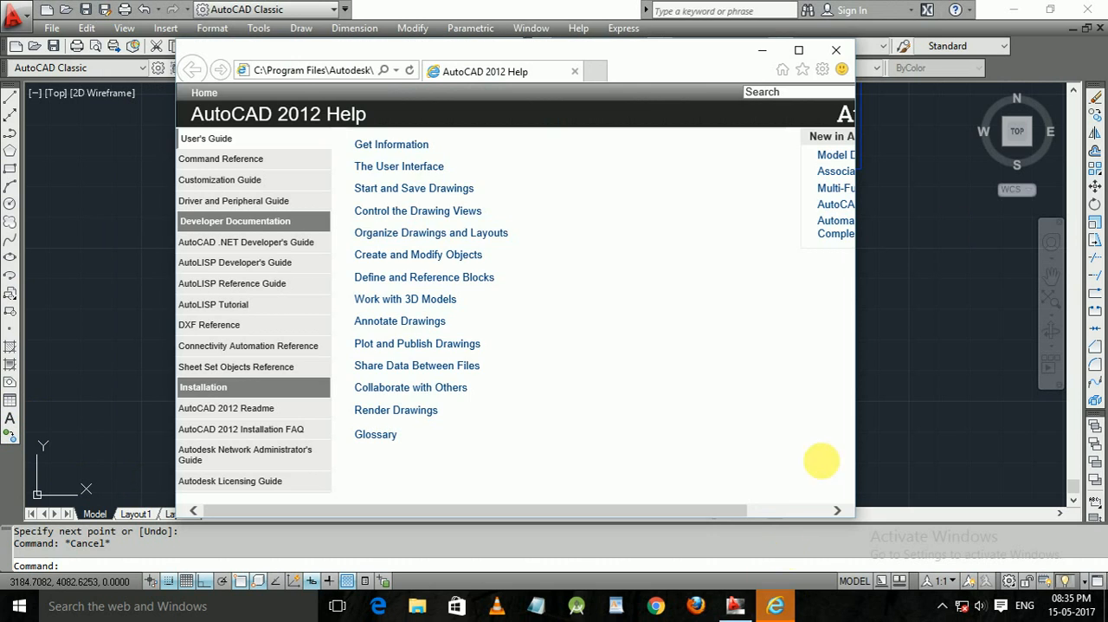
click(842, 54)
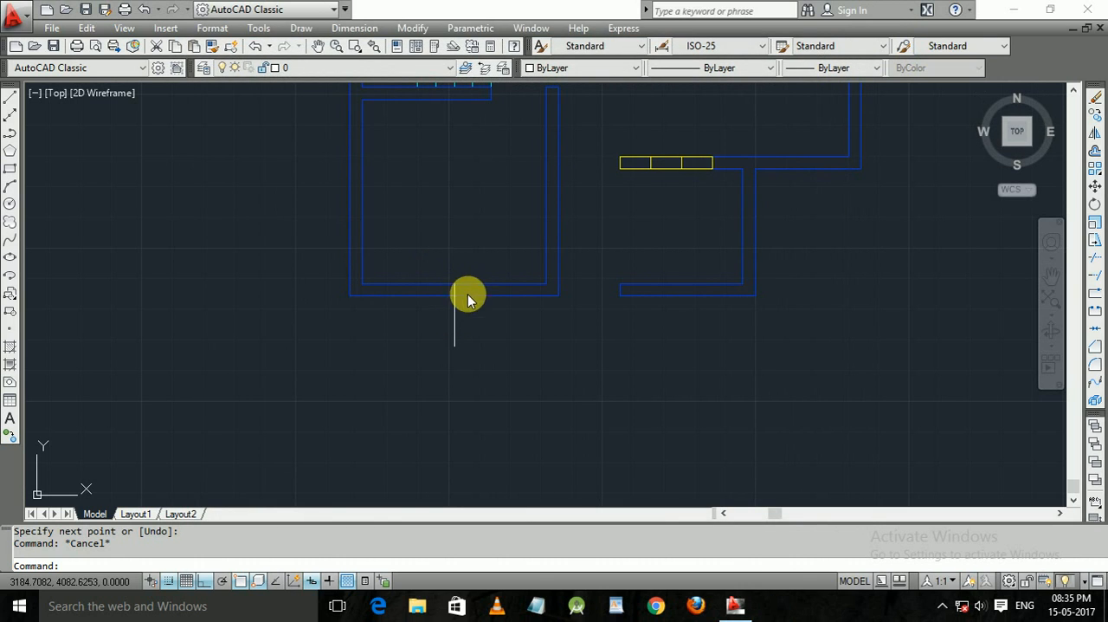
key(Escape)
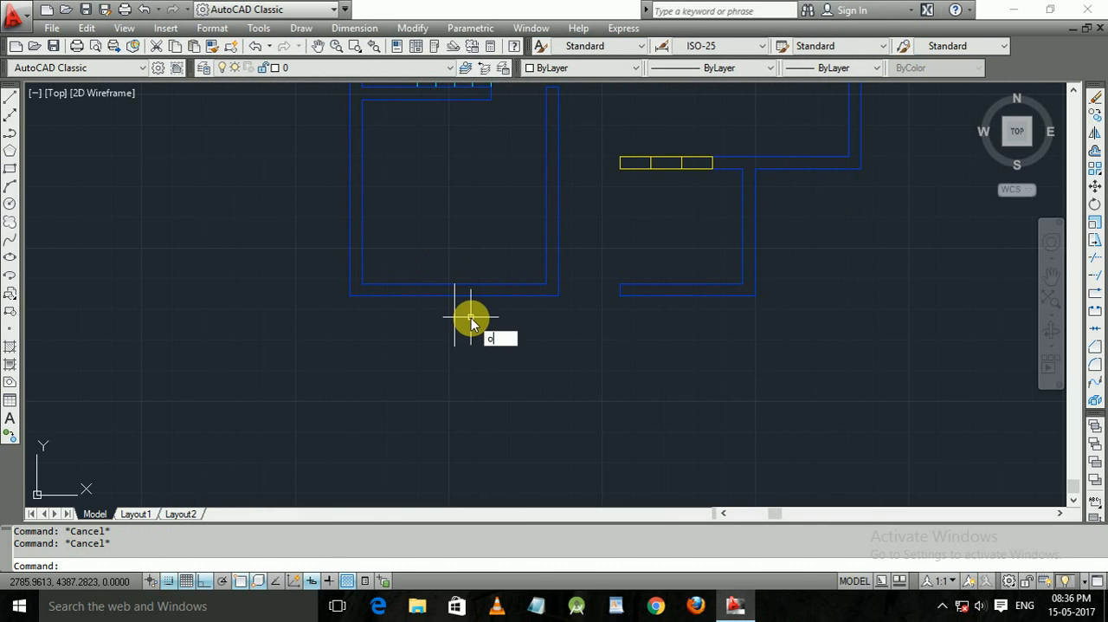
Offset the marker line at the lower-left room's bottom wall by 75 to both its left and right sides.
text(o)
key(Return)
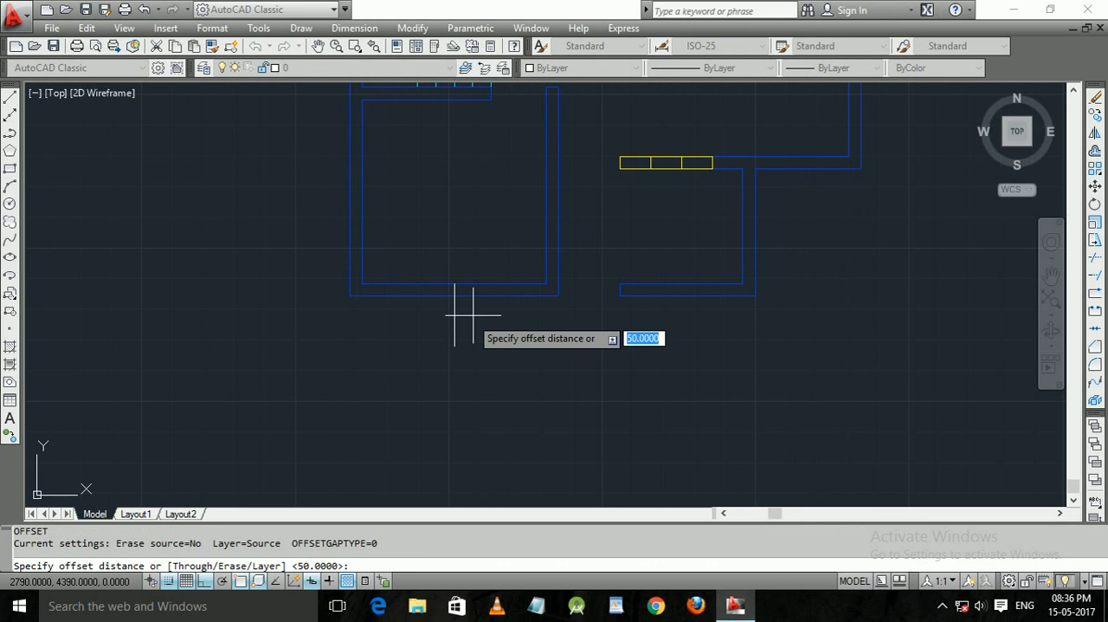
text(75)
key(Return)
click(454, 309)
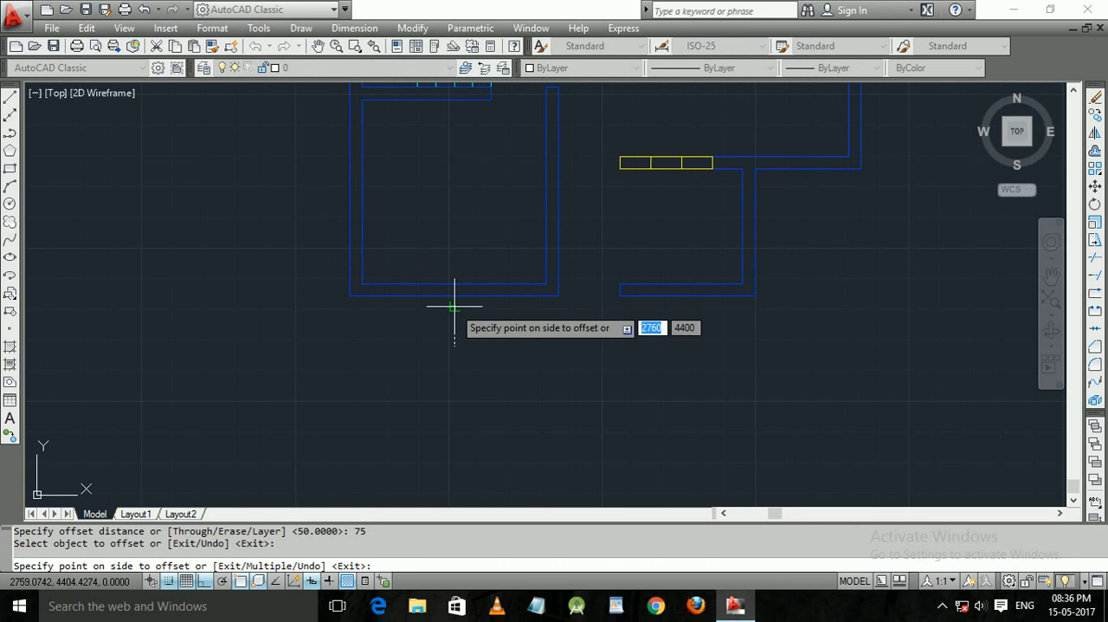
click(496, 312)
click(455, 310)
click(392, 311)
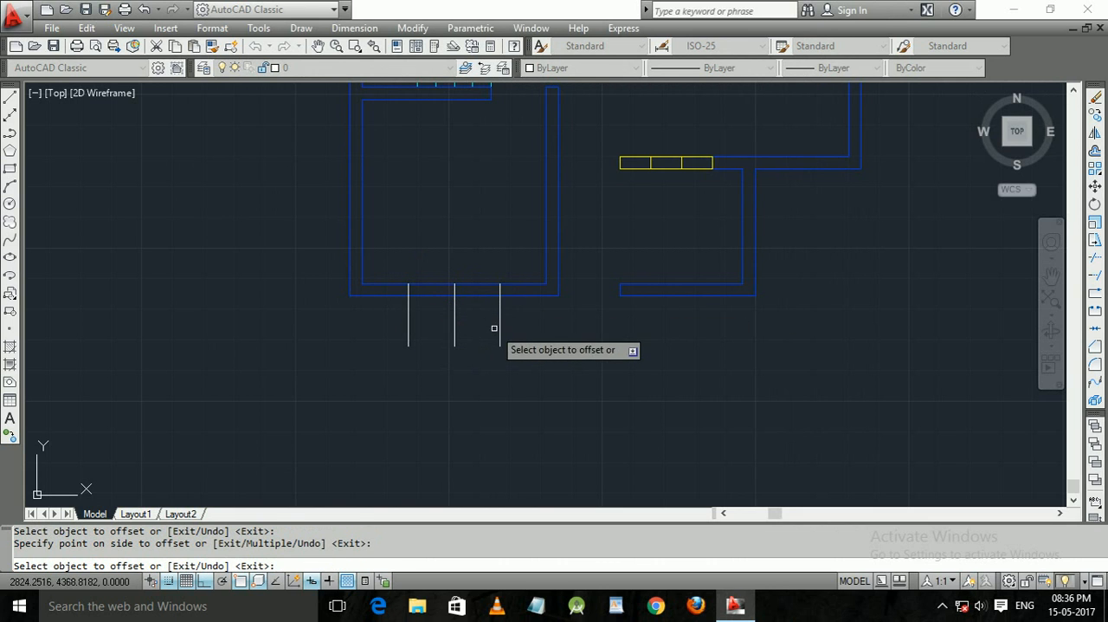
text(1)
key(Escape)
click(485, 317)
click(422, 277)
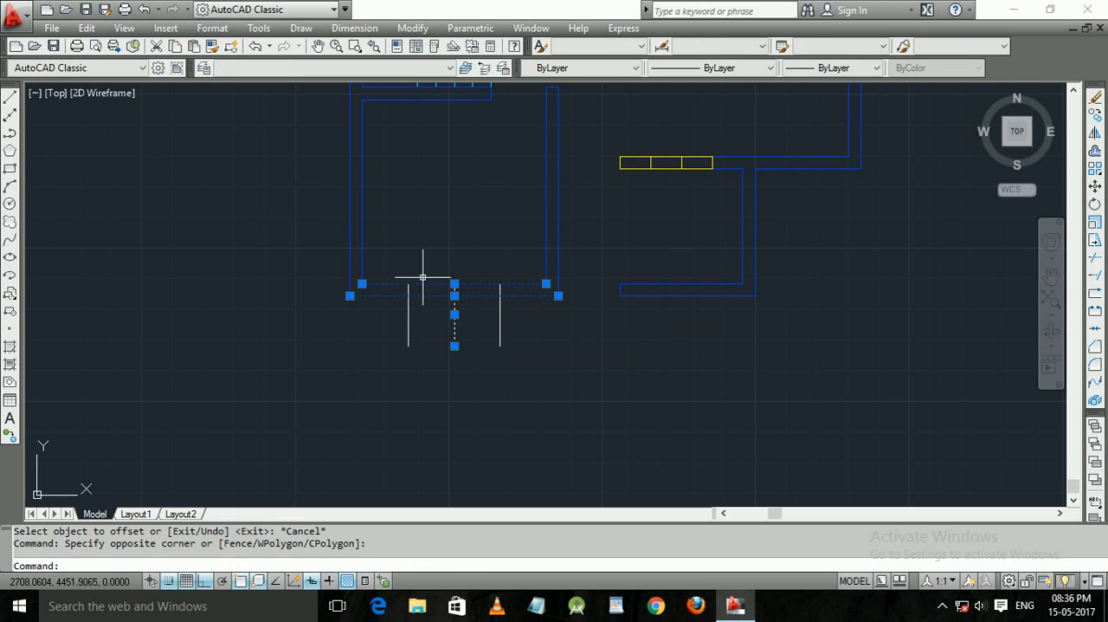
key(Escape)
click(484, 321)
click(448, 290)
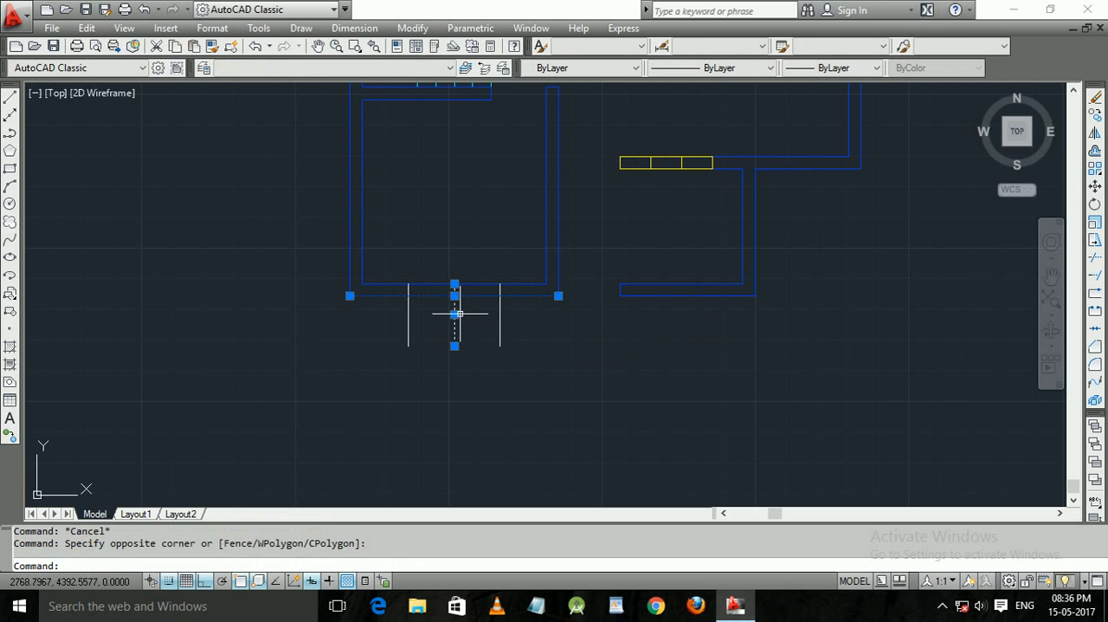
key(Escape)
Trim both lines of the lower-left room's bottom wall between the two outer marker lines.
scroll(462, 306, up, 2)
scroll(461, 307, up, 2)
scroll(462, 308, up, 3)
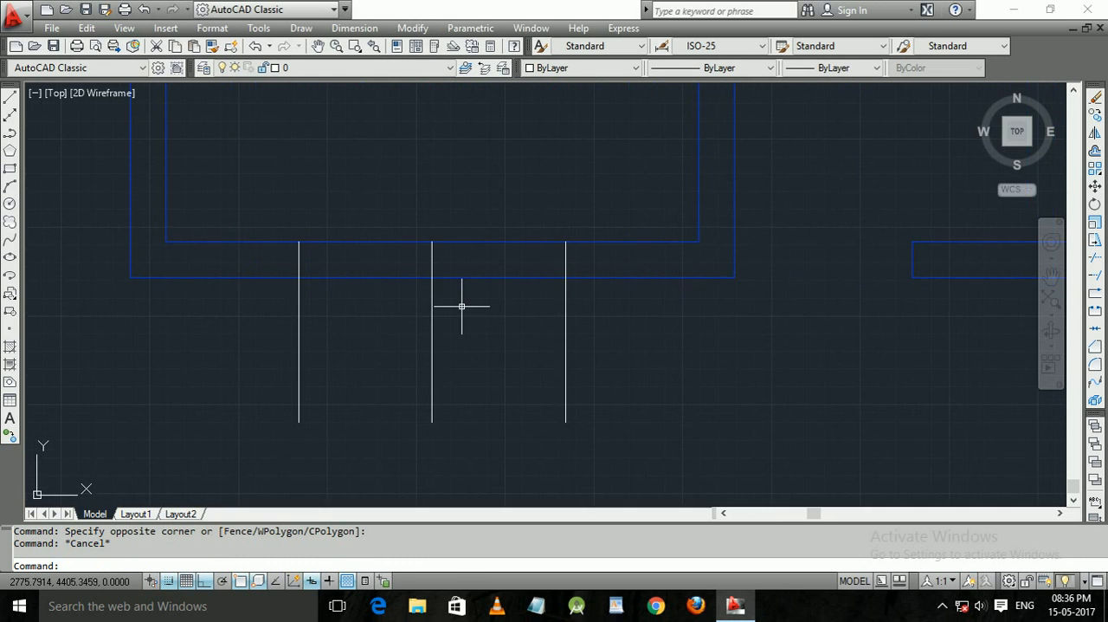
middle_drag(460, 307, 483, 338)
click(484, 339)
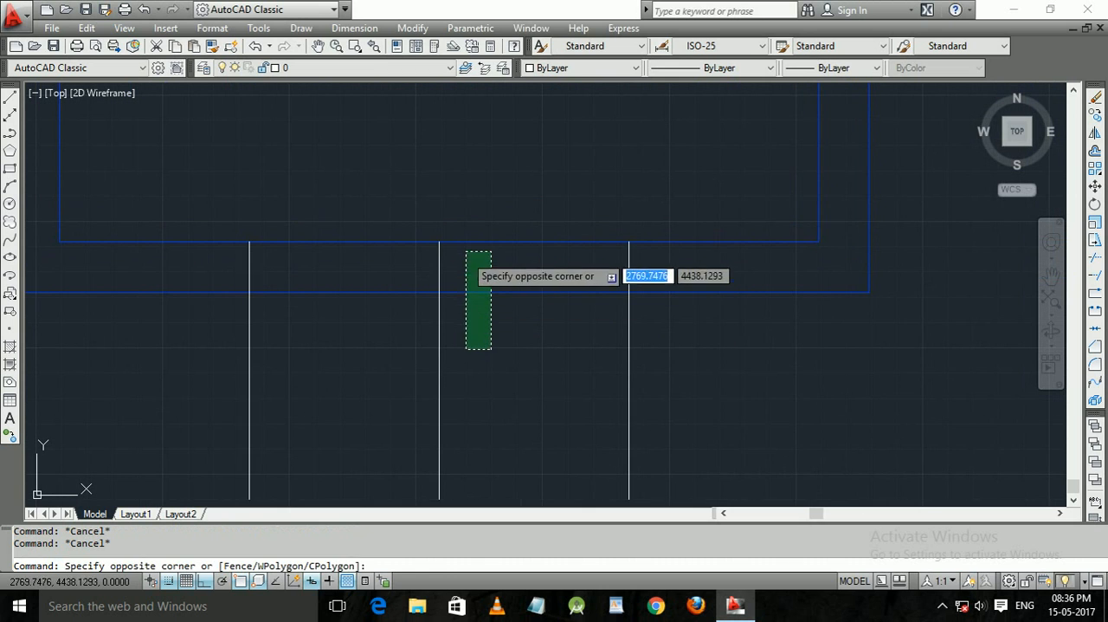
key(Escape)
key(Return)
key(Return)
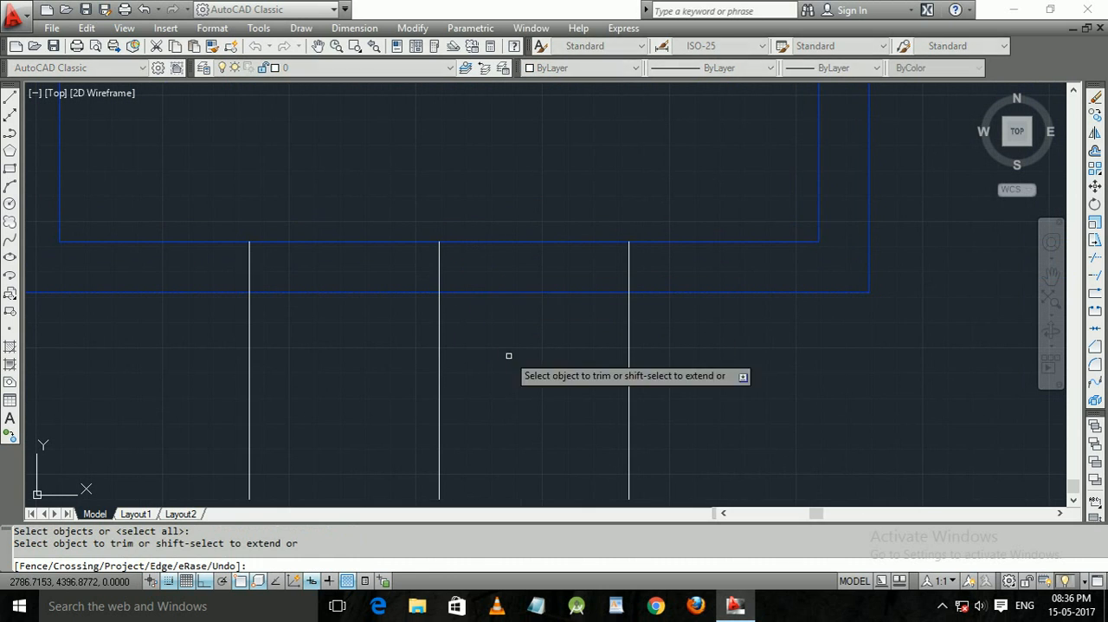
click(510, 357)
click(458, 185)
click(354, 305)
click(367, 230)
Trim the overhangs of the two outer marker lines below the bottom wall.
middle_drag(517, 399, 531, 270)
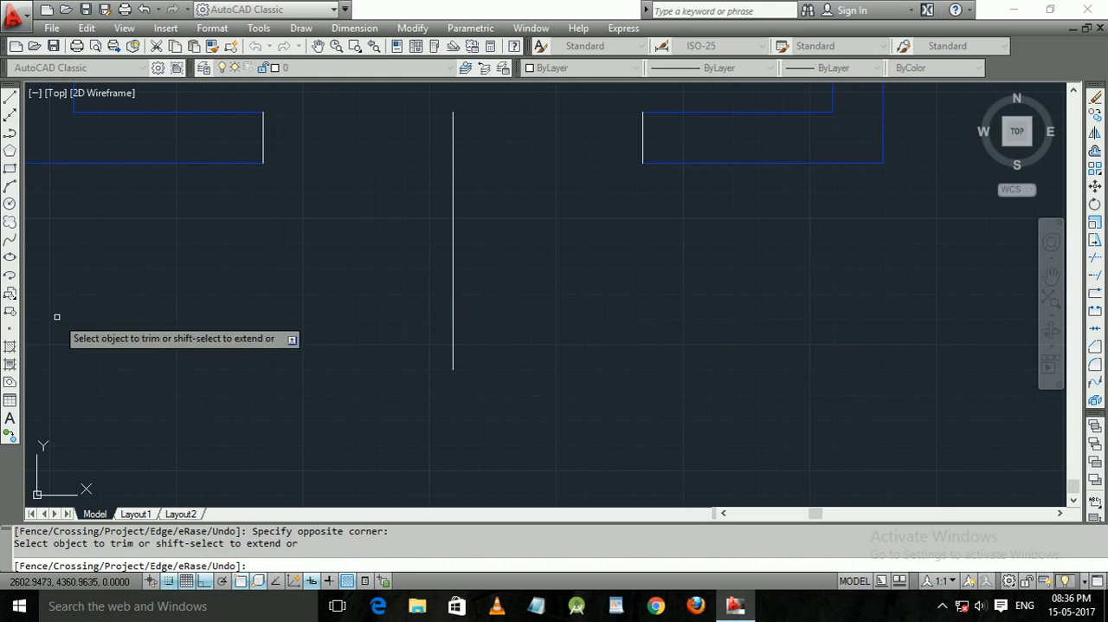
mouse_move(234, 215)
middle_down()
mouse_move(327, 297)
mouse_move(403, 232)
middle_up()
scroll(326, 297, down, 2)
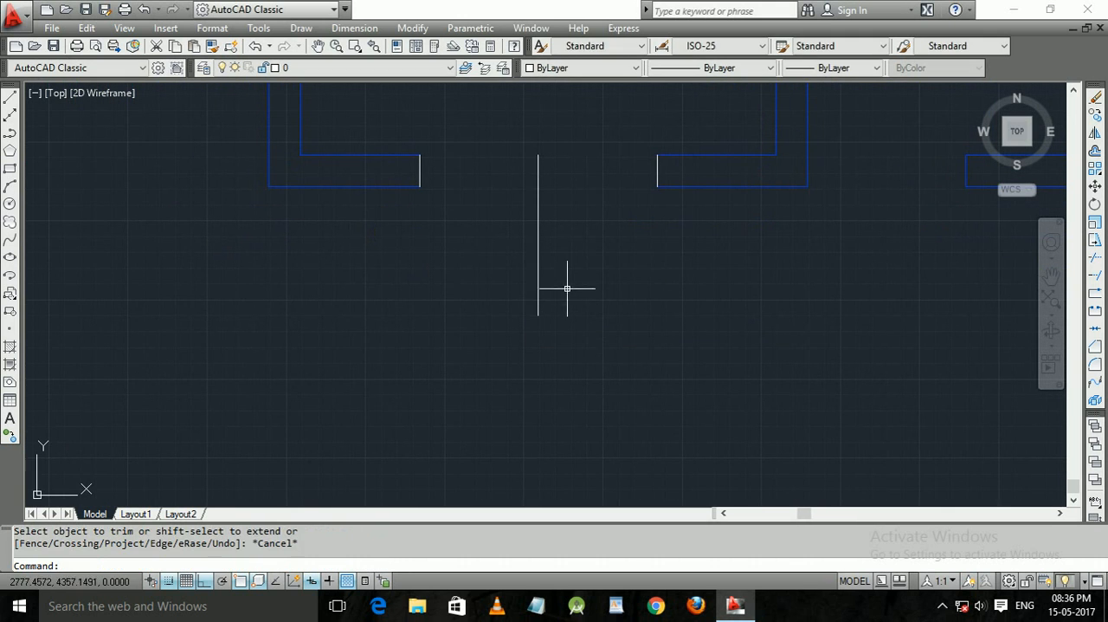
key(Escape)
Erase the middle marker line in the bottom wall's window opening.
click(566, 286)
click(471, 242)
key(Delete)
Copy the detached yellow three-bay window symbol from its upper-left corner to the top of the bottom wall's left cut end, filling the opening.
scroll(161, 240, down, 2)
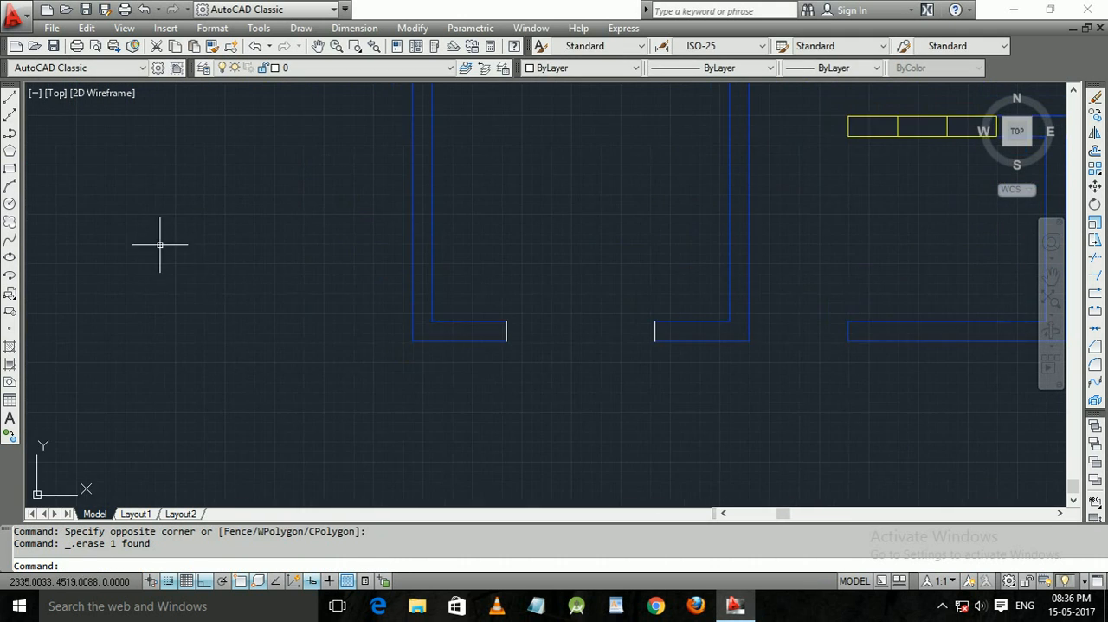
mouse_move(161, 240)
middle_down()
mouse_move(268, 279)
mouse_move(392, 249)
middle_up()
click(378, 258)
click(101, 178)
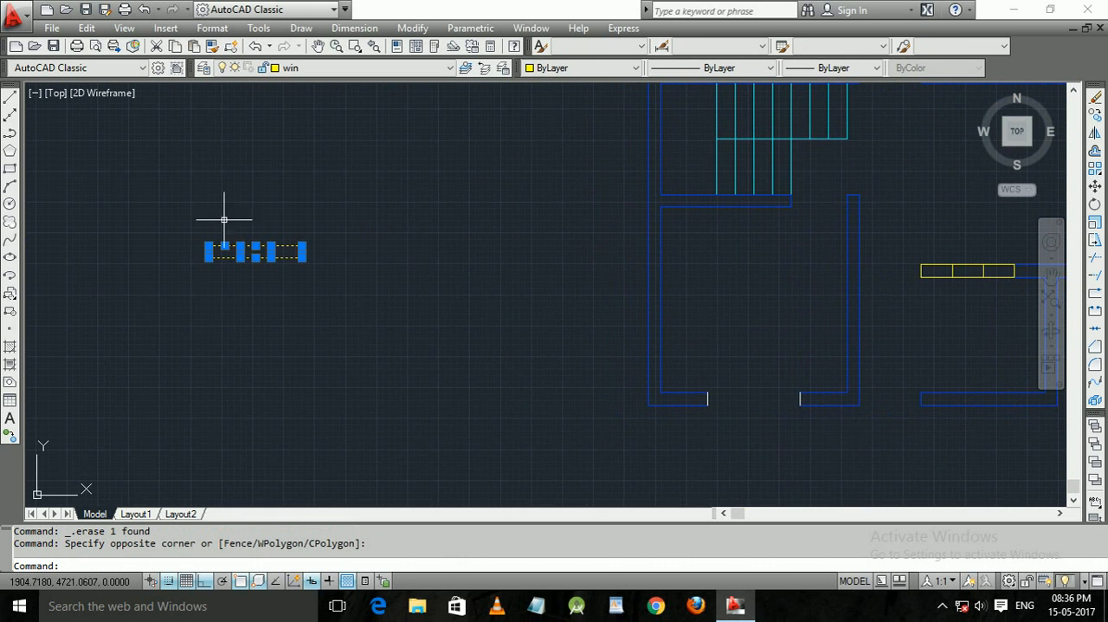
key(Return)
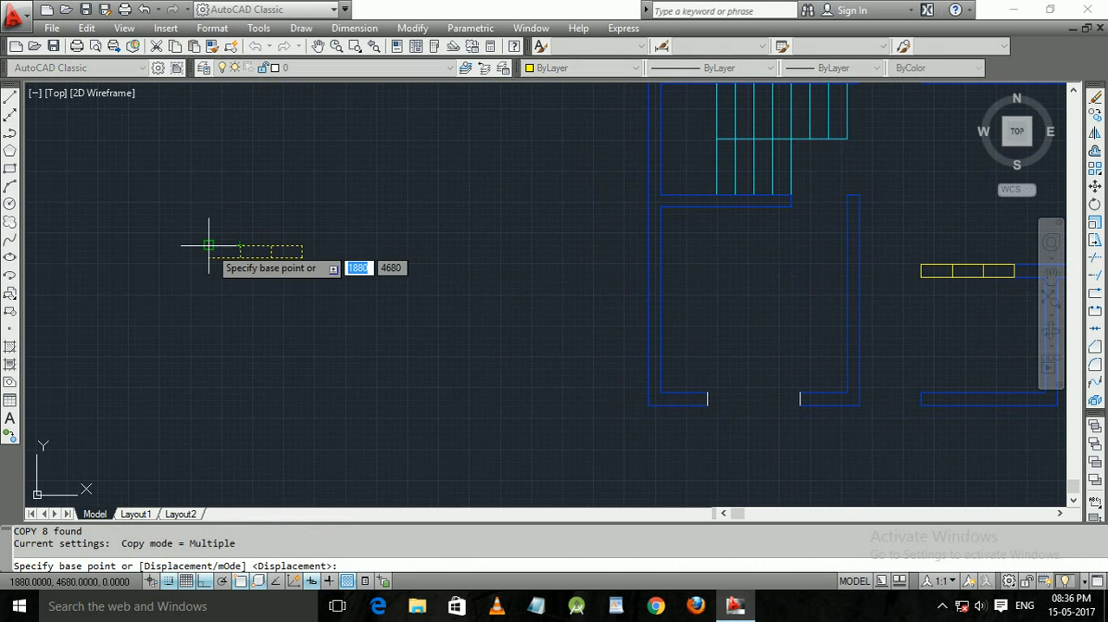
click(209, 245)
middle_drag(370, 318, 146, 103)
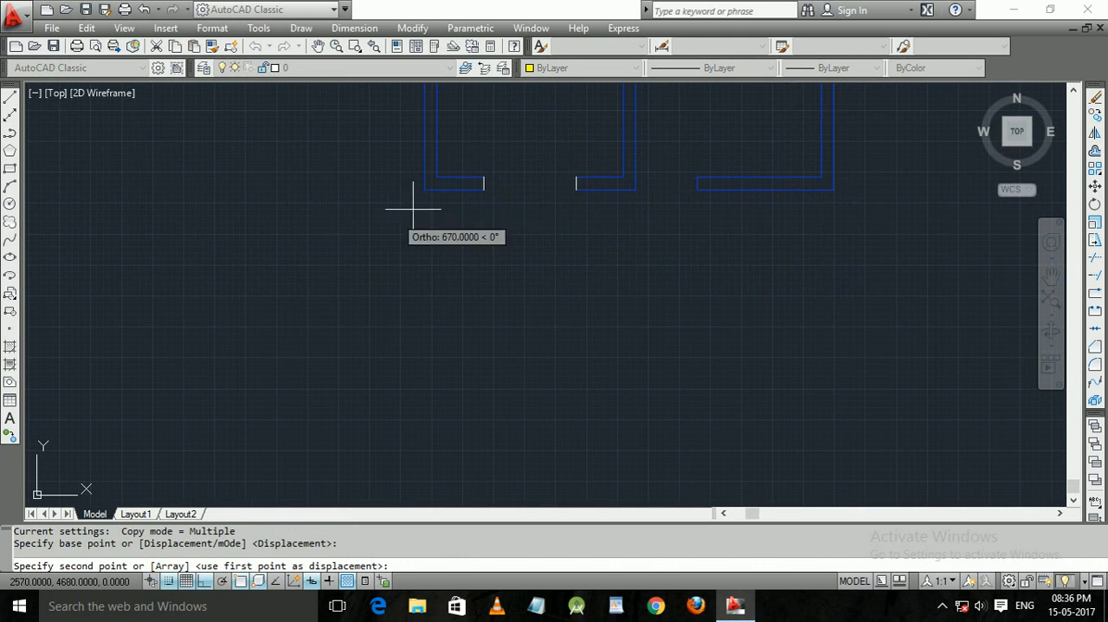
click(485, 178)
key(Return)
Draw a horizontal line from the midpoint of the lower-left room's left inner wall line outward across the wall.
middle_drag(432, 271, 452, 394)
middle_drag(496, 225, 492, 259)
key(Return)
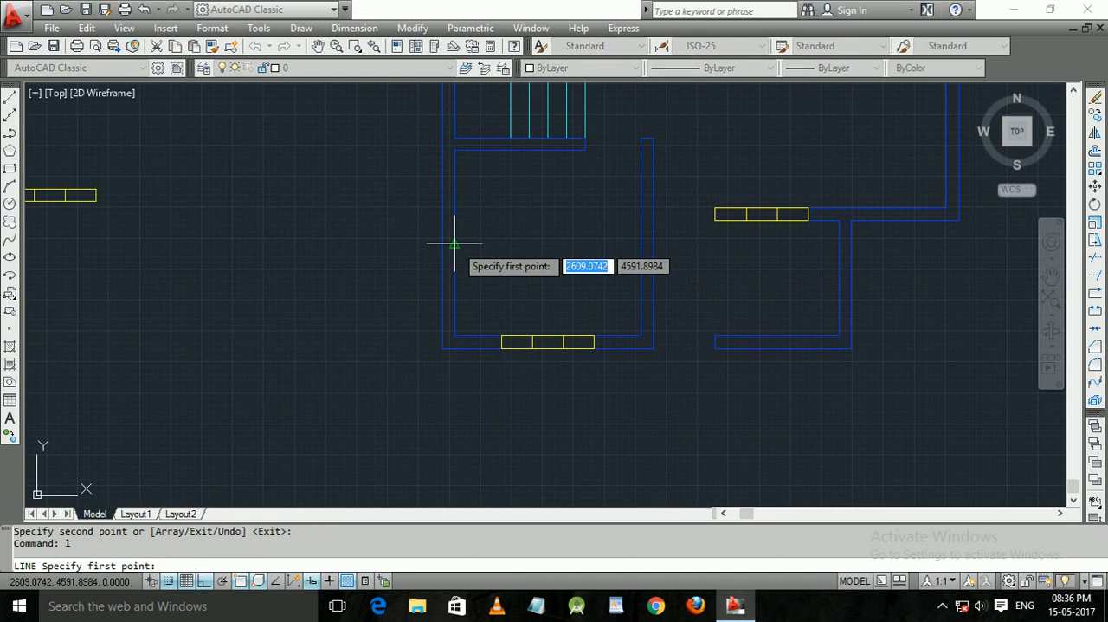
click(454, 243)
click(343, 246)
key(Return)
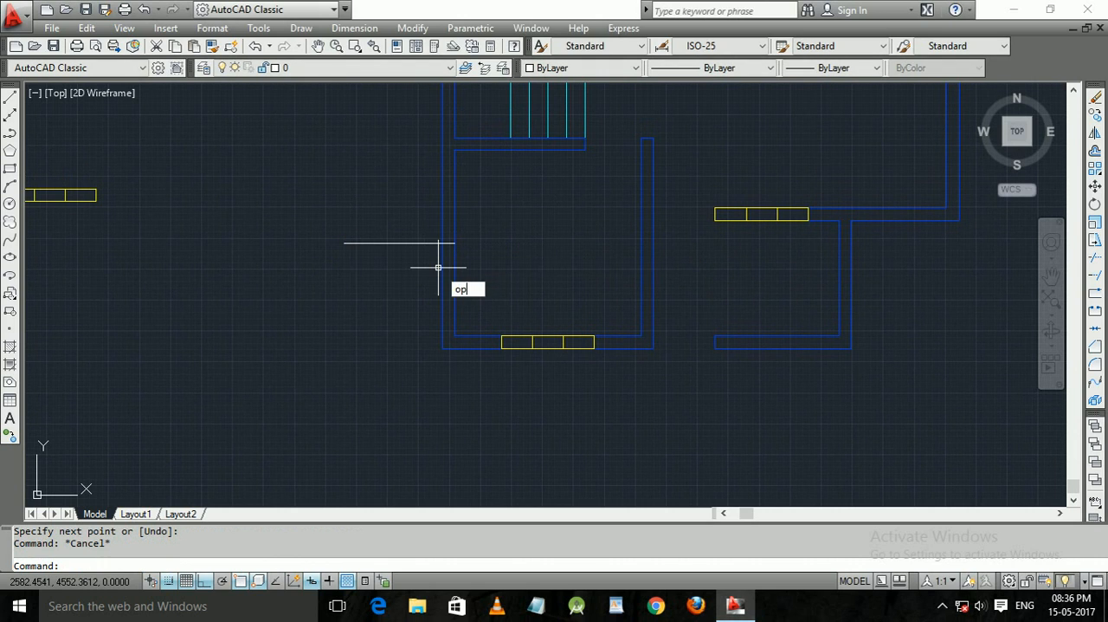
Offset the horizontal marker line at the left wall by 75 both upward and downward.
text(op)
key(BackSpace)
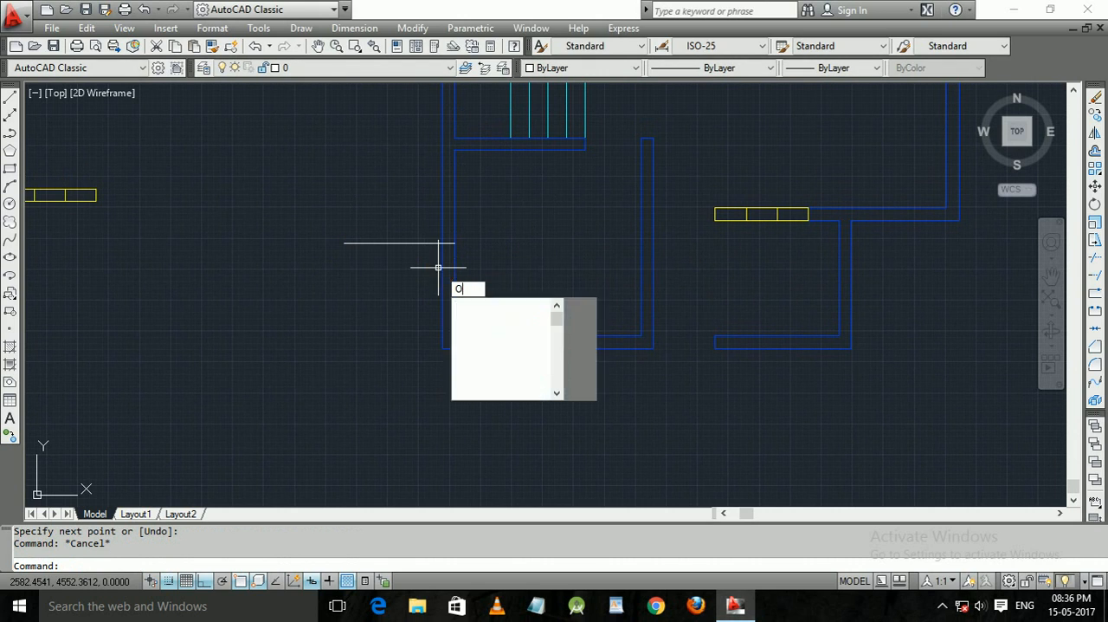
key(Return)
text(75)
key(Return)
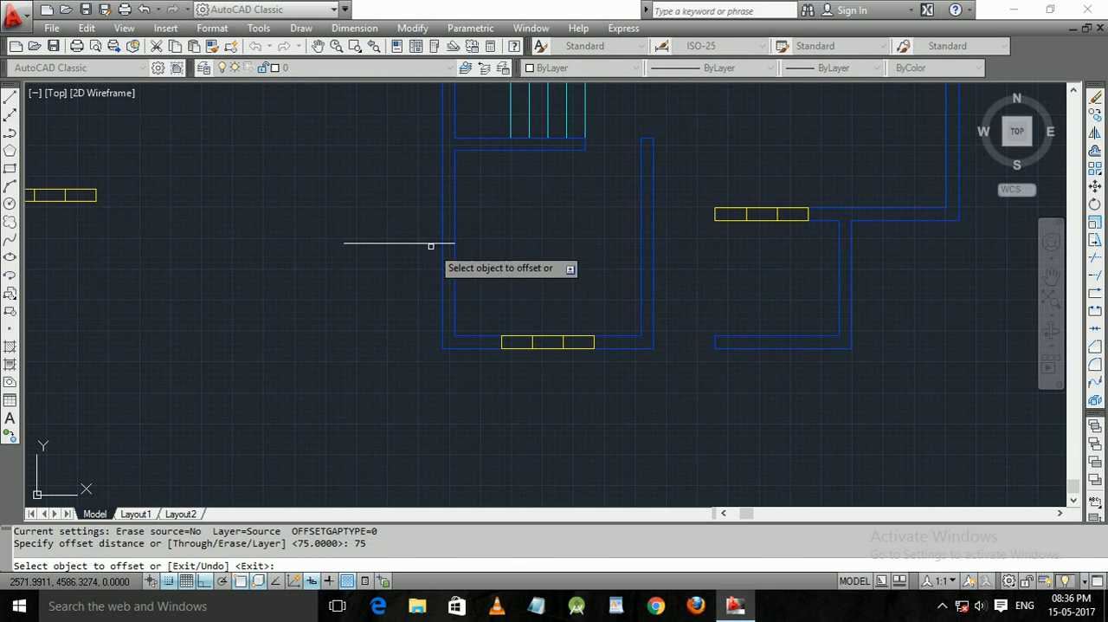
click(432, 244)
click(409, 203)
click(423, 244)
click(424, 286)
key(Return)
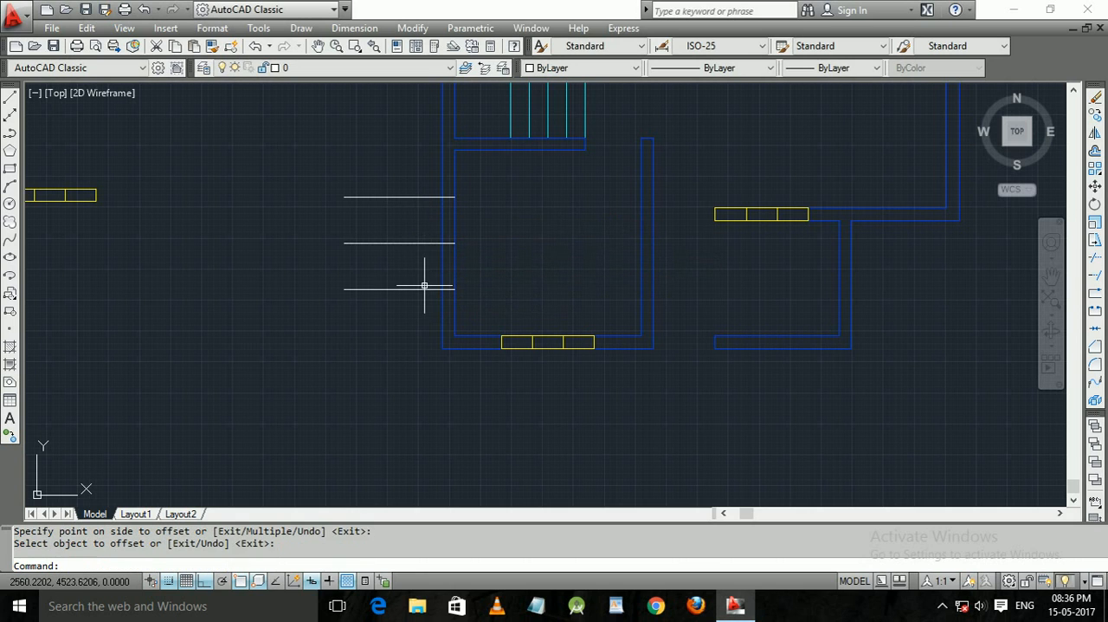
Trim both lines of the lower-left room's left wall between the upper and lower marker lines.
key(Escape)
text(tr)
key(Return)
key(Return)
click(480, 263)
click(411, 257)
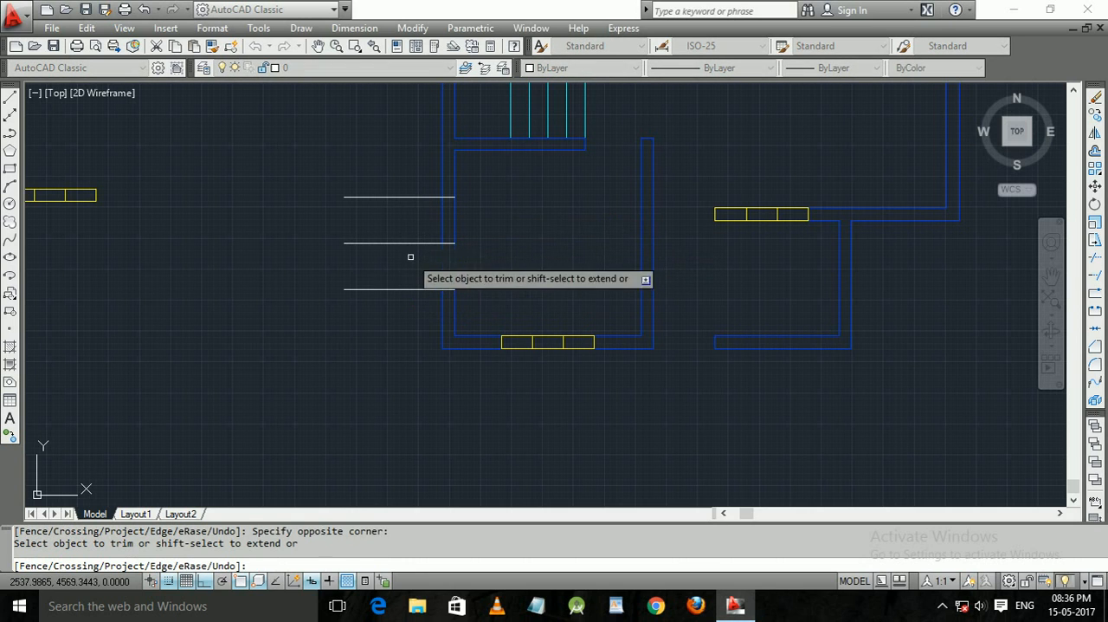
click(478, 221)
click(410, 218)
Trim the overhangs of the upper and lower marker lines outside the left wall.
click(397, 341)
click(355, 140)
key(Escape)
middle_drag(283, 210, 385, 188)
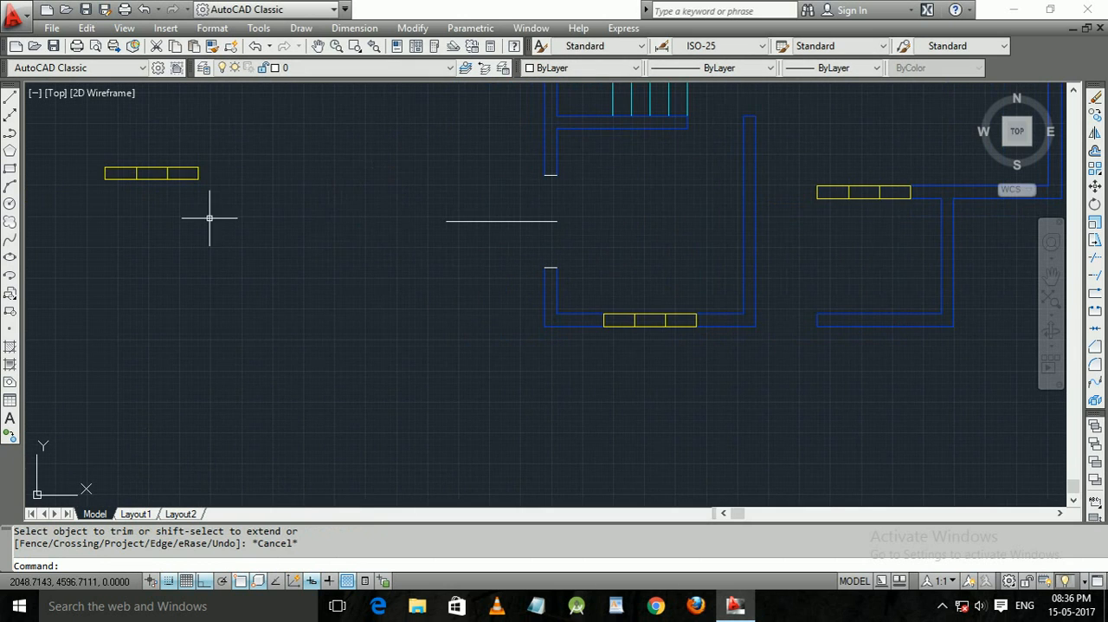
key(Escape)
click(239, 222)
click(123, 177)
key(Escape)
click(185, 217)
click(83, 166)
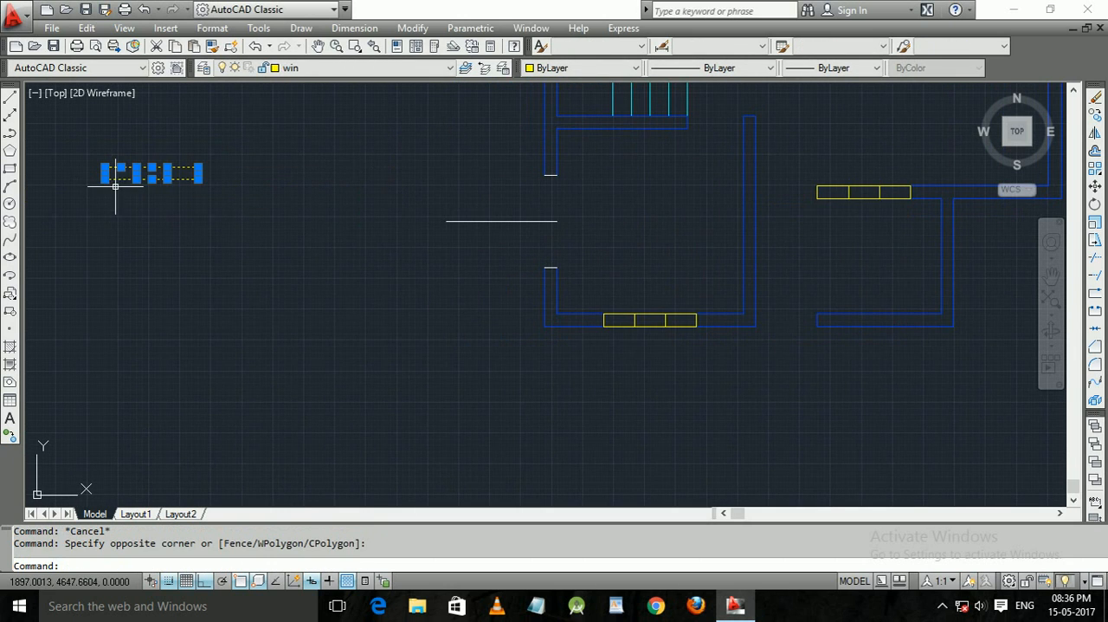
text(co)
key(Return)
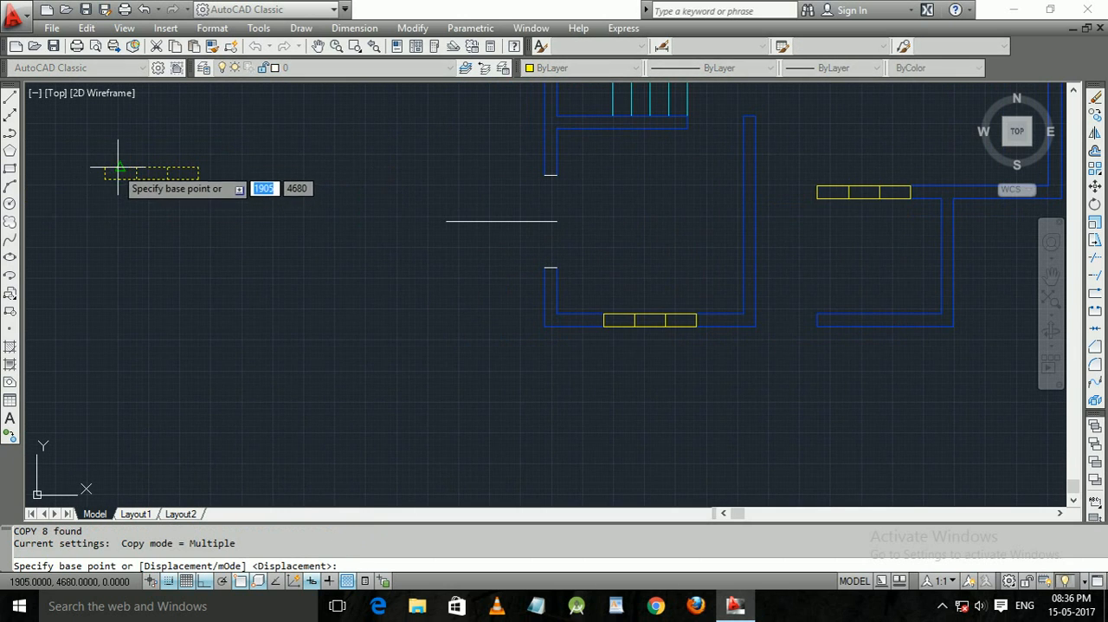
key(Escape)
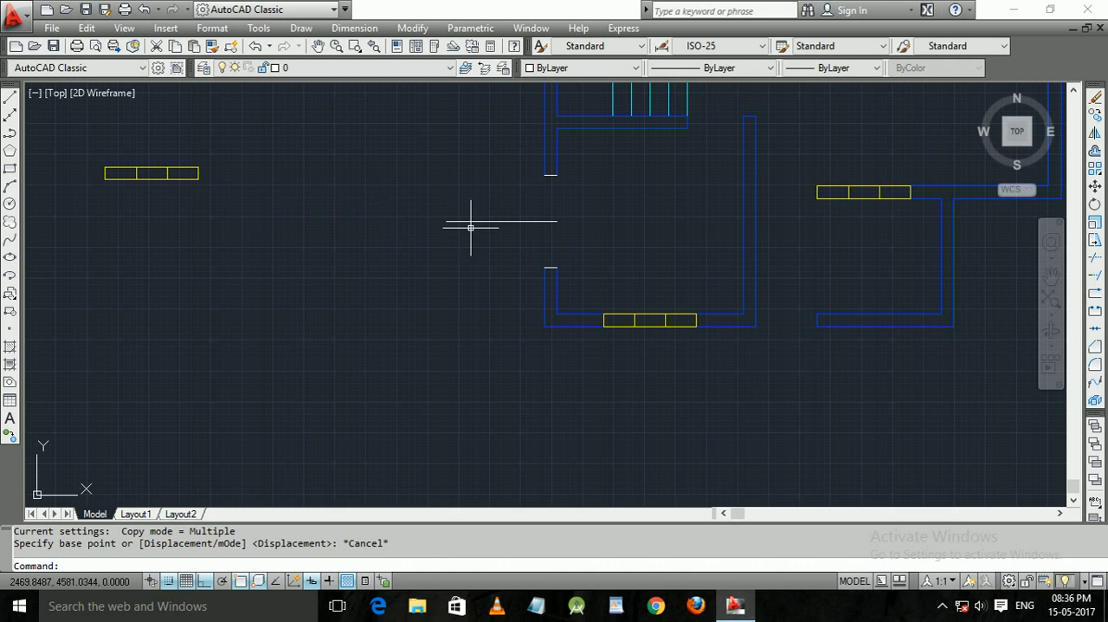
click(683, 358)
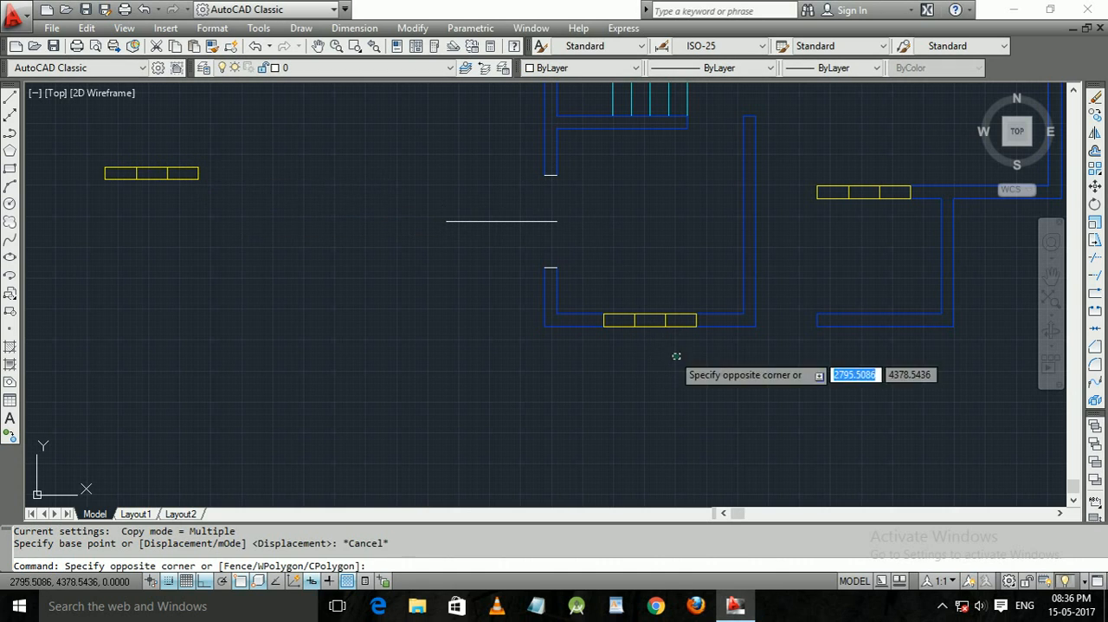
click(645, 294)
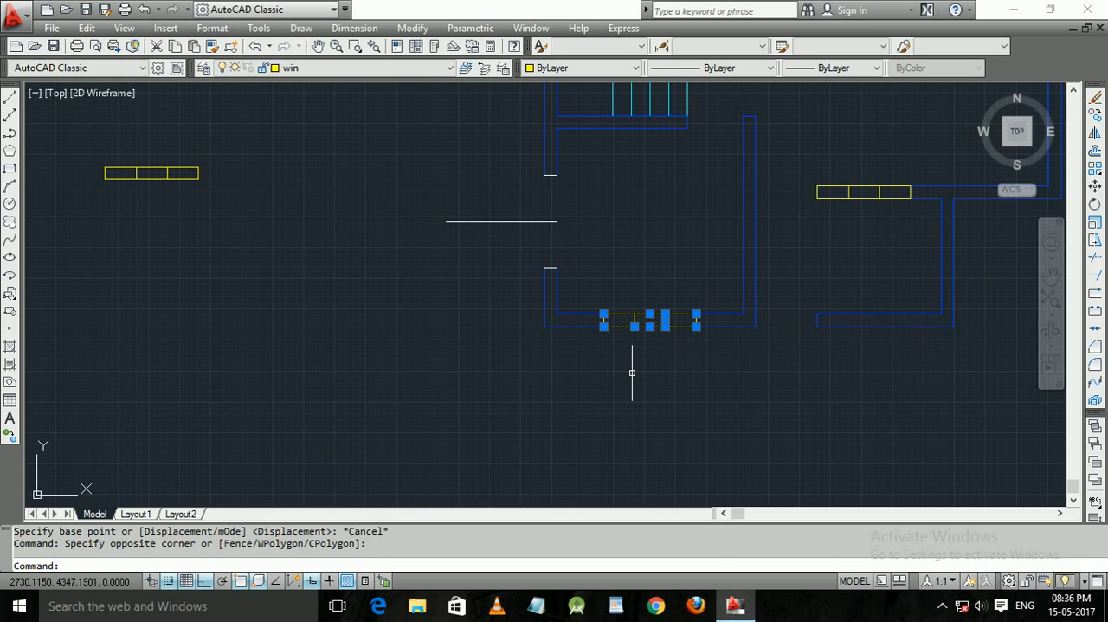
key(Escape)
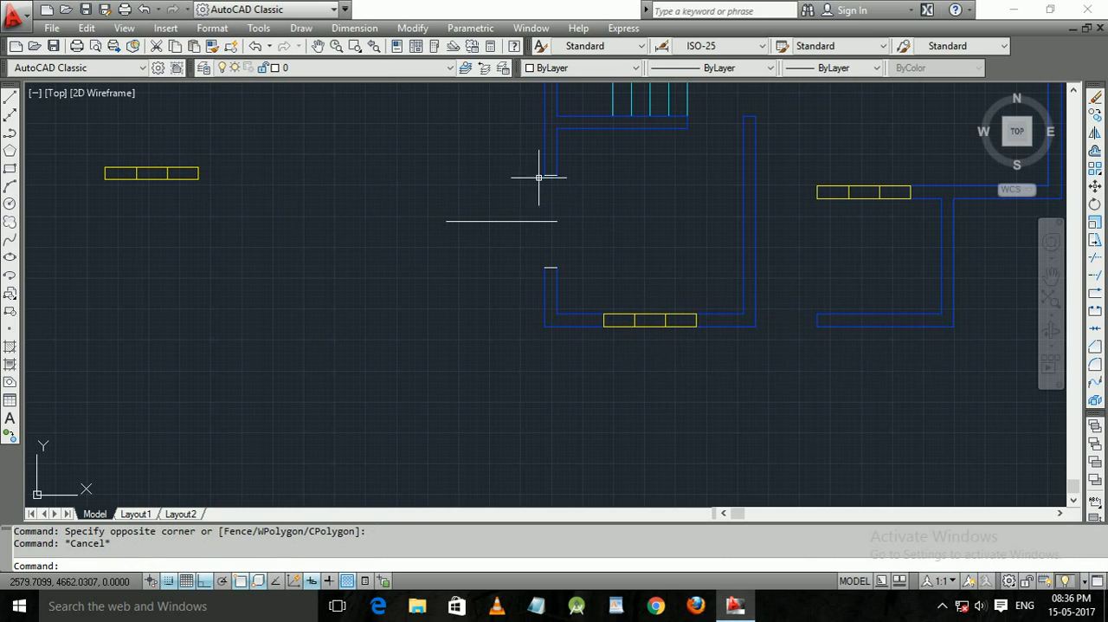
click(495, 142)
click(518, 345)
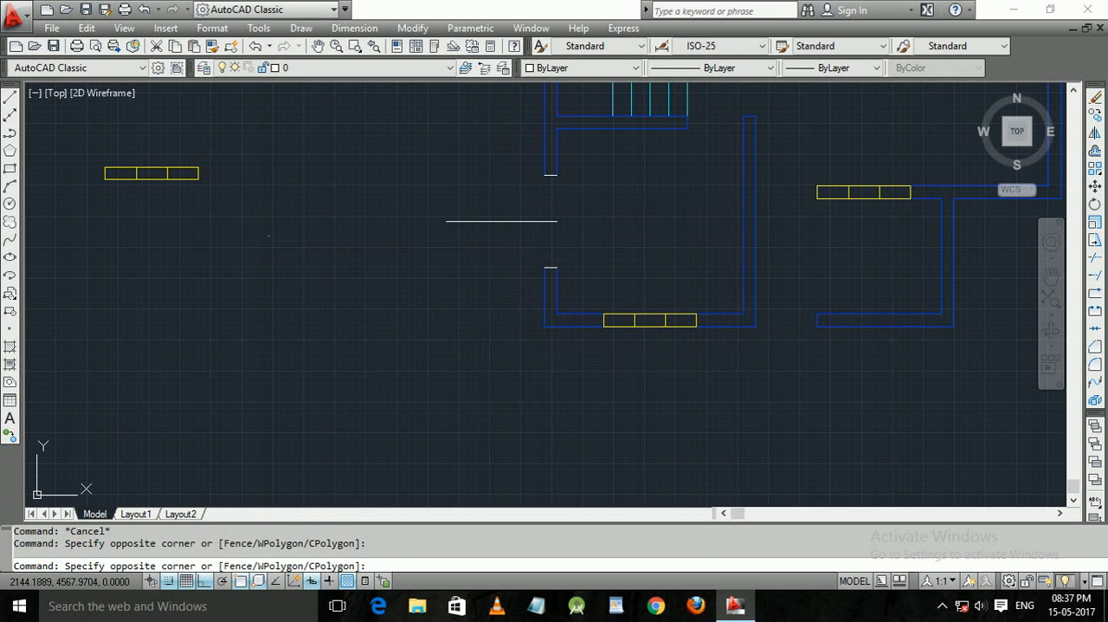
Copy the free-standing horizontal window symbol beside the plan straight down below the original.
click(89, 140)
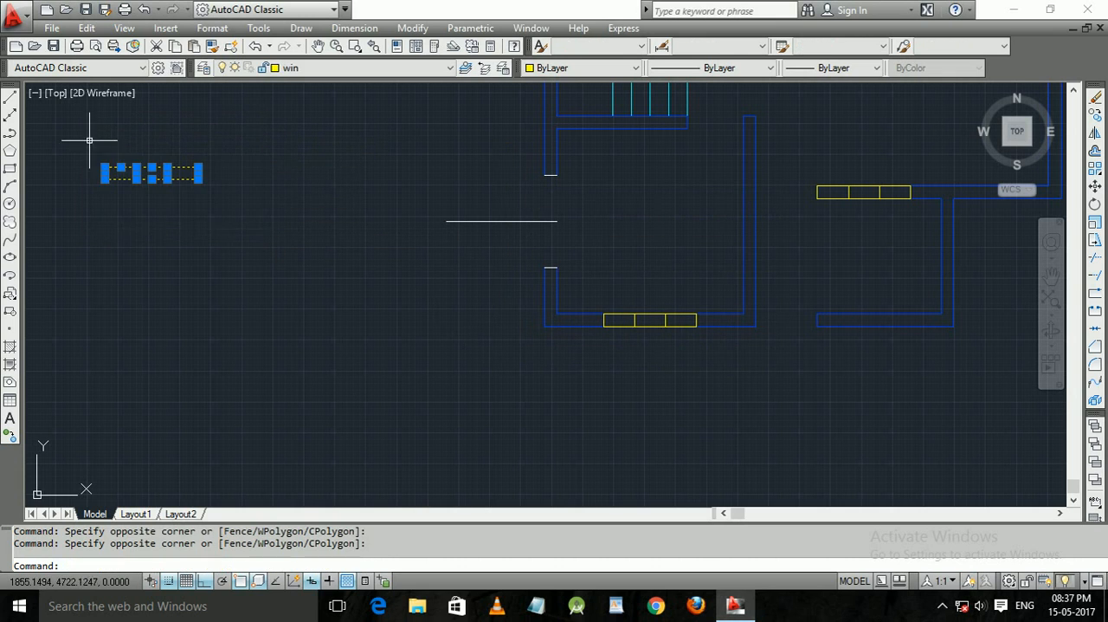
key(Escape)
key(Escape)
click(253, 253)
click(88, 134)
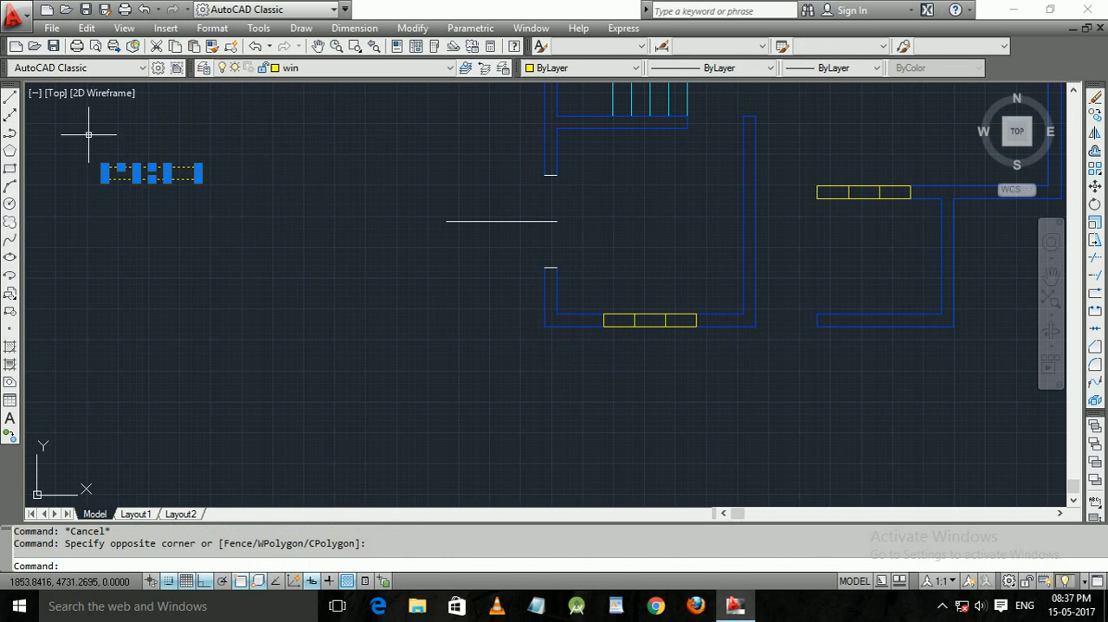
text(co)
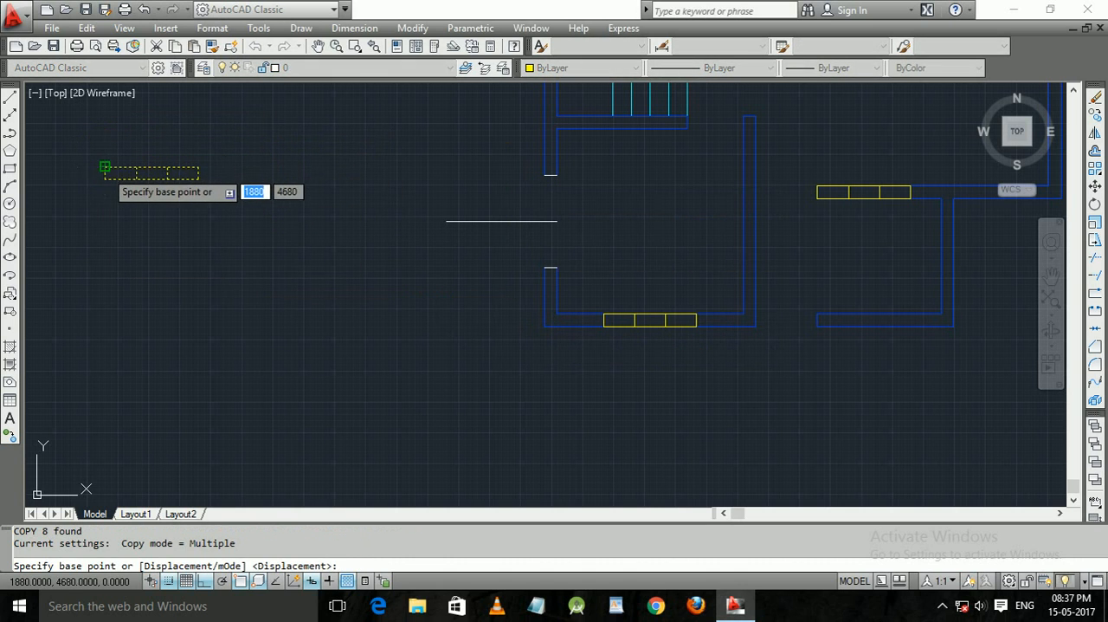
click(105, 167)
click(150, 317)
key(Return)
Rotate the copied window symbol 270° about its upper-right corner into a vertical position.
middle_drag(210, 223, 204, 283)
mouse_move(321, 209)
middle_down()
mouse_move(312, 310)
mouse_move(339, 314)
middle_up()
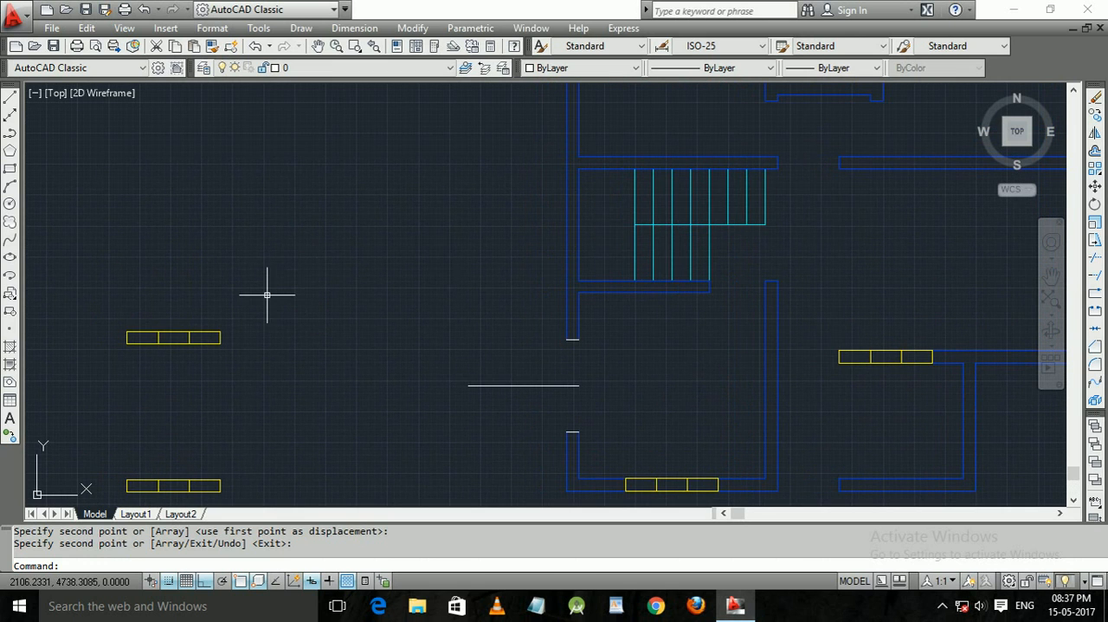
middle_drag(130, 476, 129, 302)
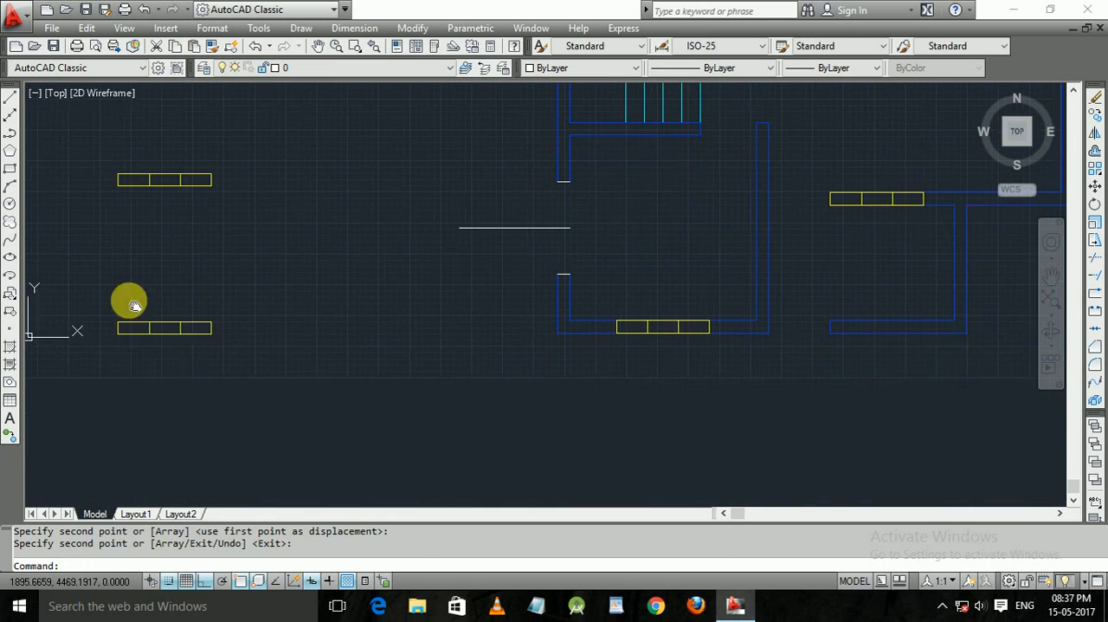
click(297, 391)
click(62, 260)
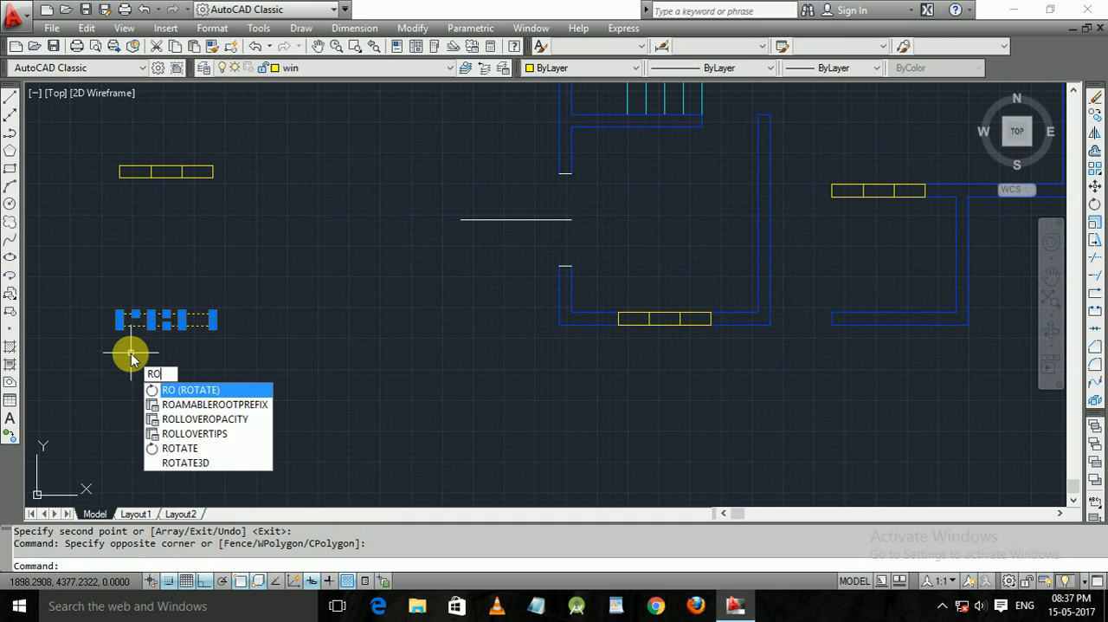
key(Return)
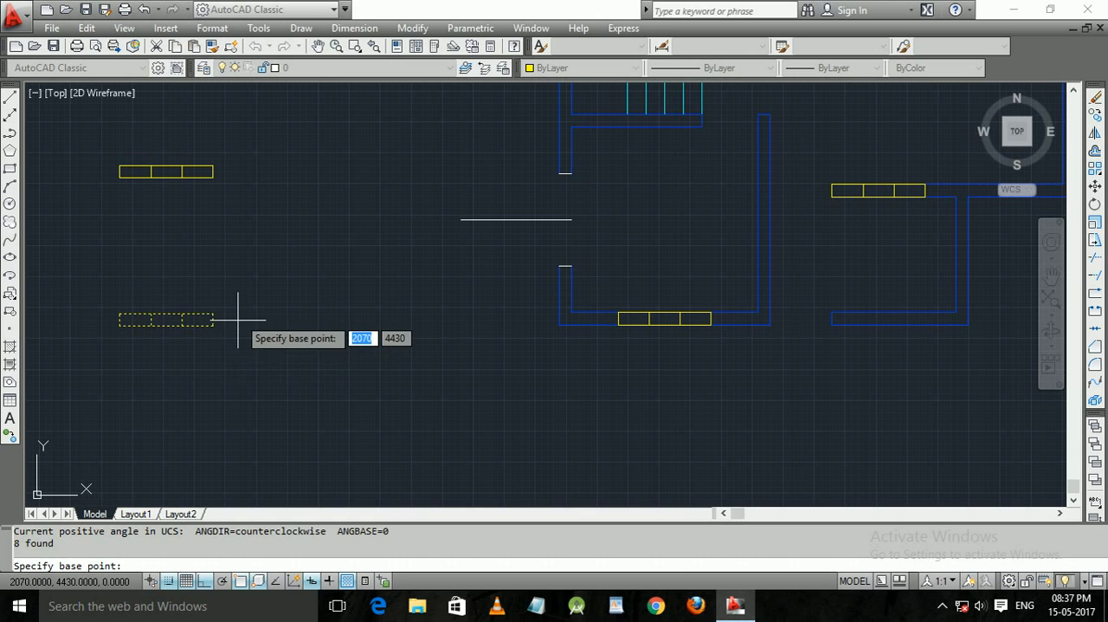
click(212, 314)
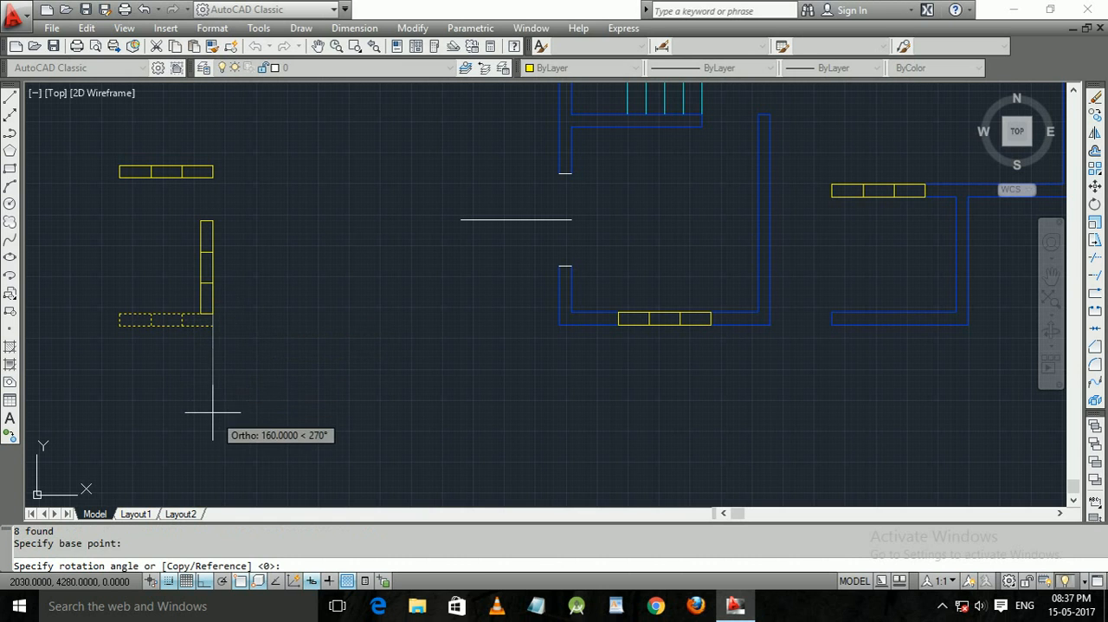
click(221, 421)
Copy the vertical window symbol from its upper-left corner into the opening in the lower-left room's left wall.
middle_drag(255, 334, 260, 412)
click(244, 428)
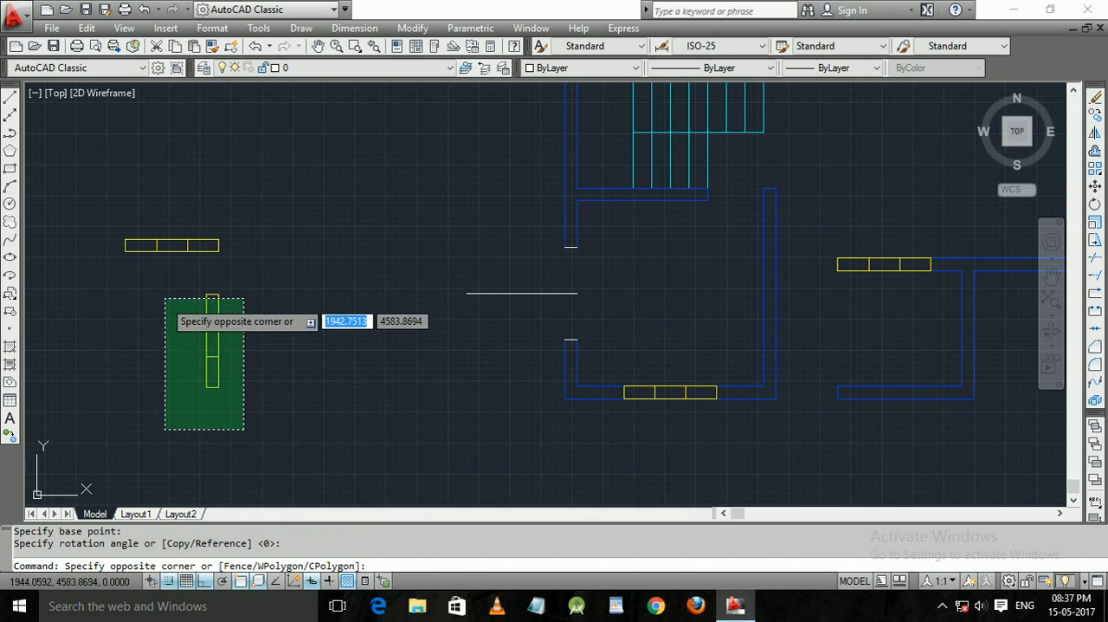
click(172, 283)
text(c)
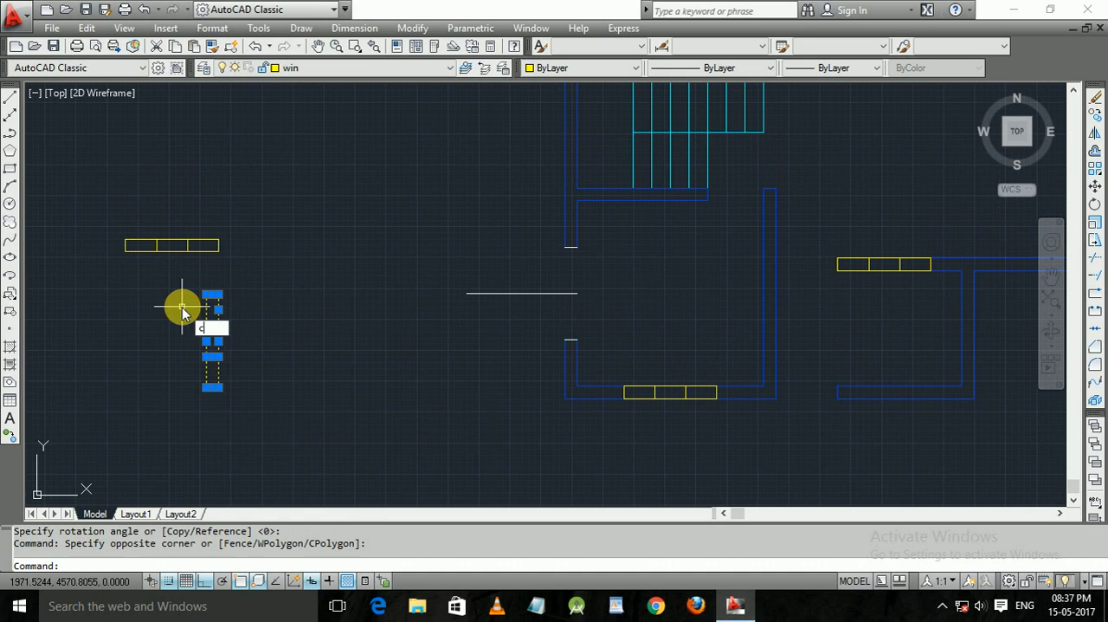
text(o)
key(Return)
click(208, 294)
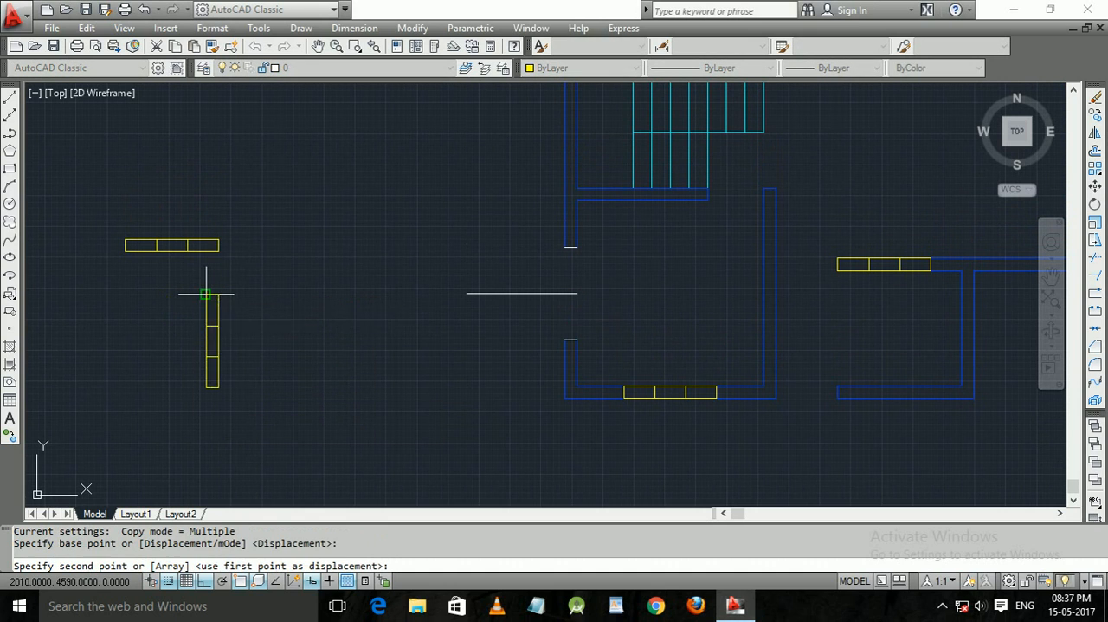
click(546, 242)
key(Return)
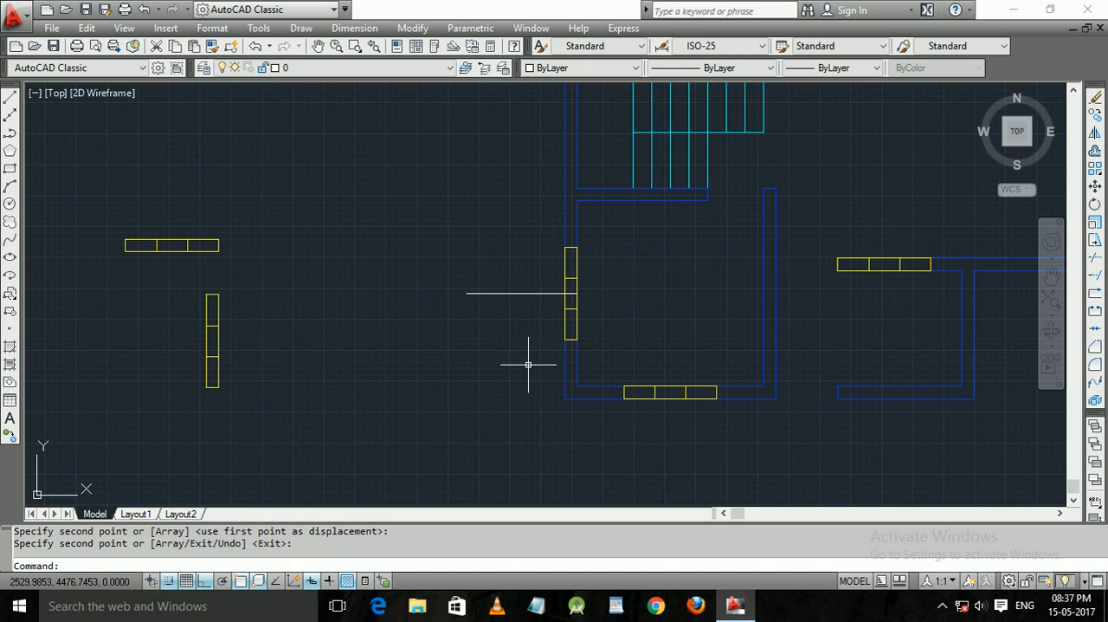
Delete the leftover horizontal marker line at the lower-left room's left window.
key(Escape)
click(531, 339)
click(465, 242)
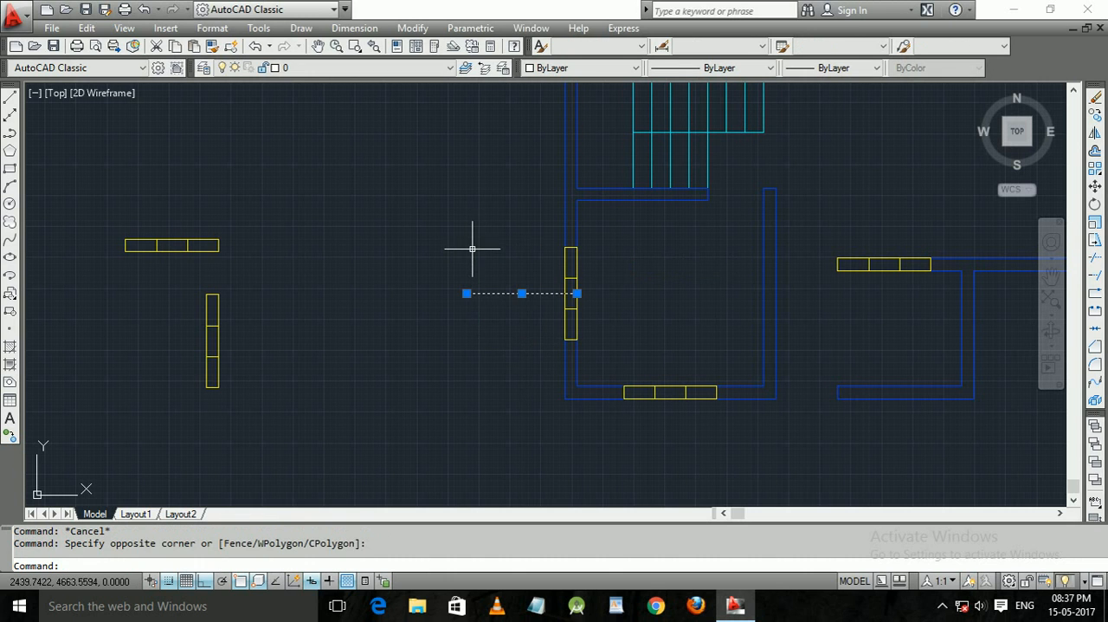
key(Delete)
Draw a horizontal line from the midpoint of the upper-left room's left inner wall line outward across the wall.
middle_drag(458, 227, 471, 355)
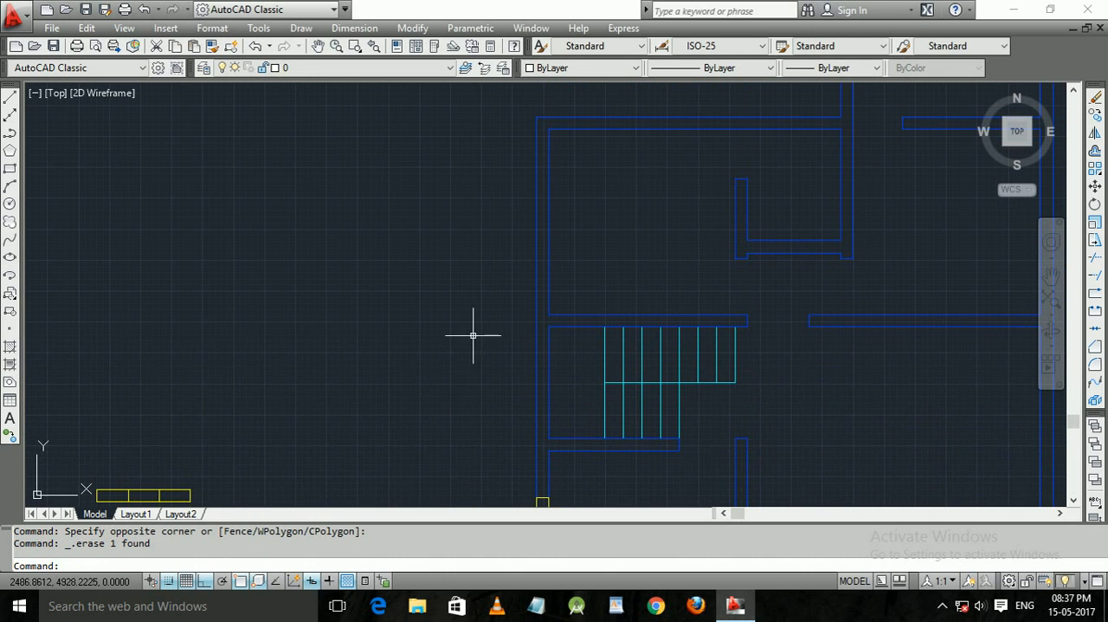
middle_drag(528, 264, 517, 317)
key(Escape)
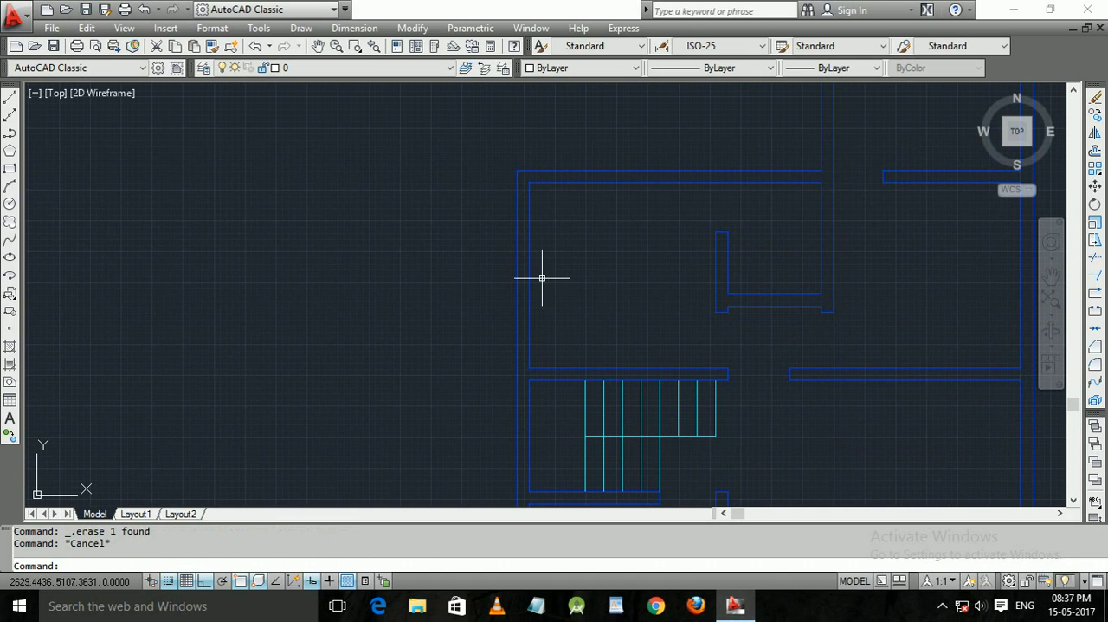
text(L)
key(Return)
click(529, 276)
click(356, 276)
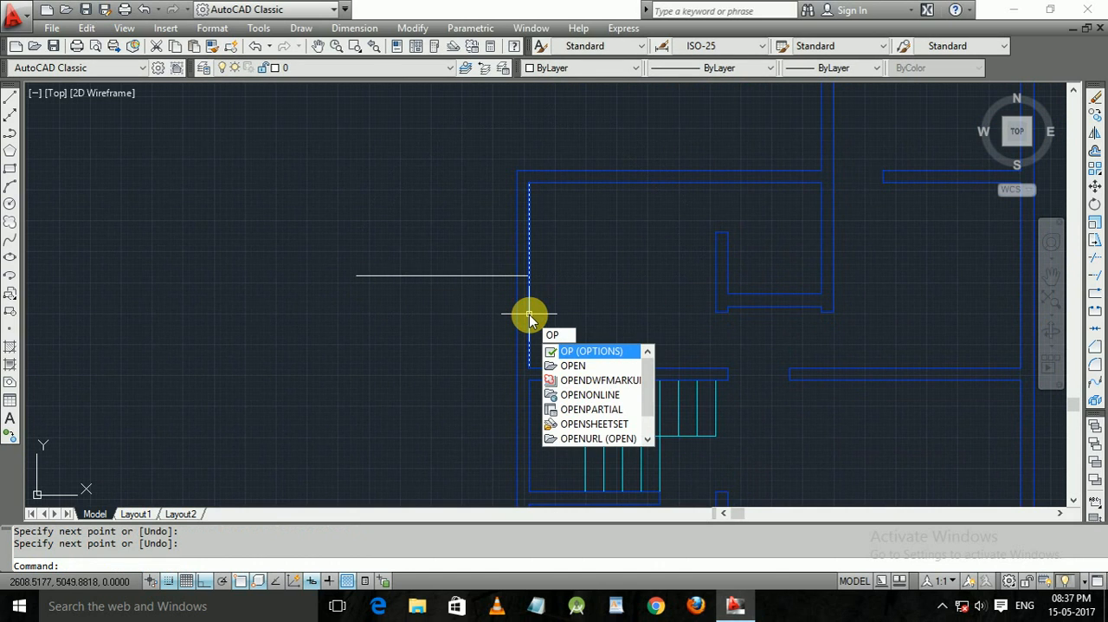
Offset the horizontal marker line at the upper-left room's left wall by 75 both upward and downward.
key(BackSpace)
key(Return)
text(75)
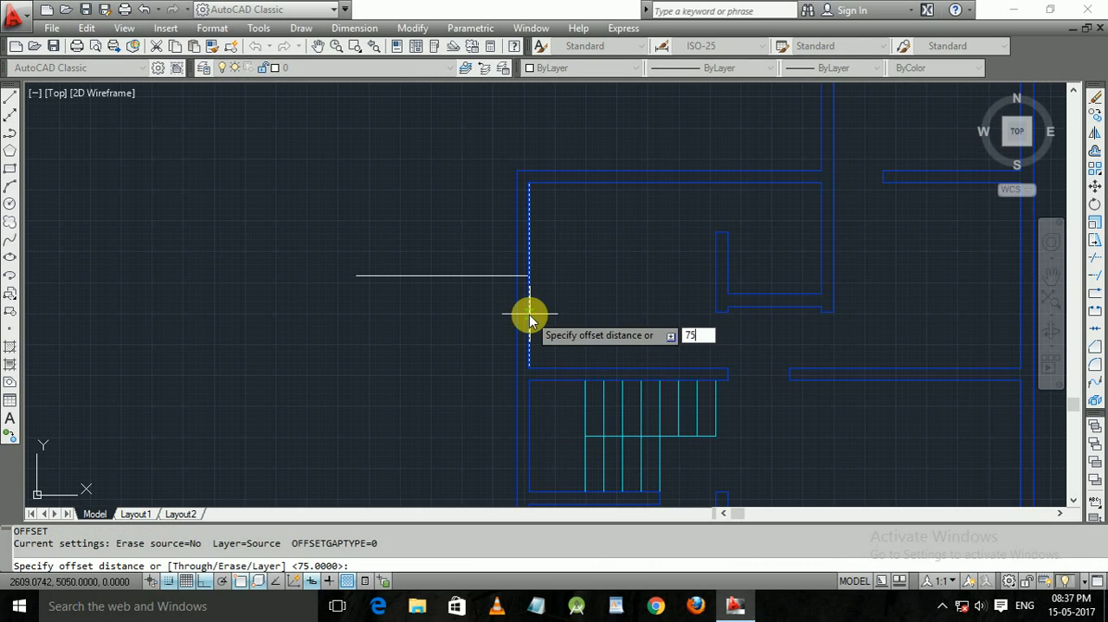
key(Return)
click(487, 275)
click(482, 272)
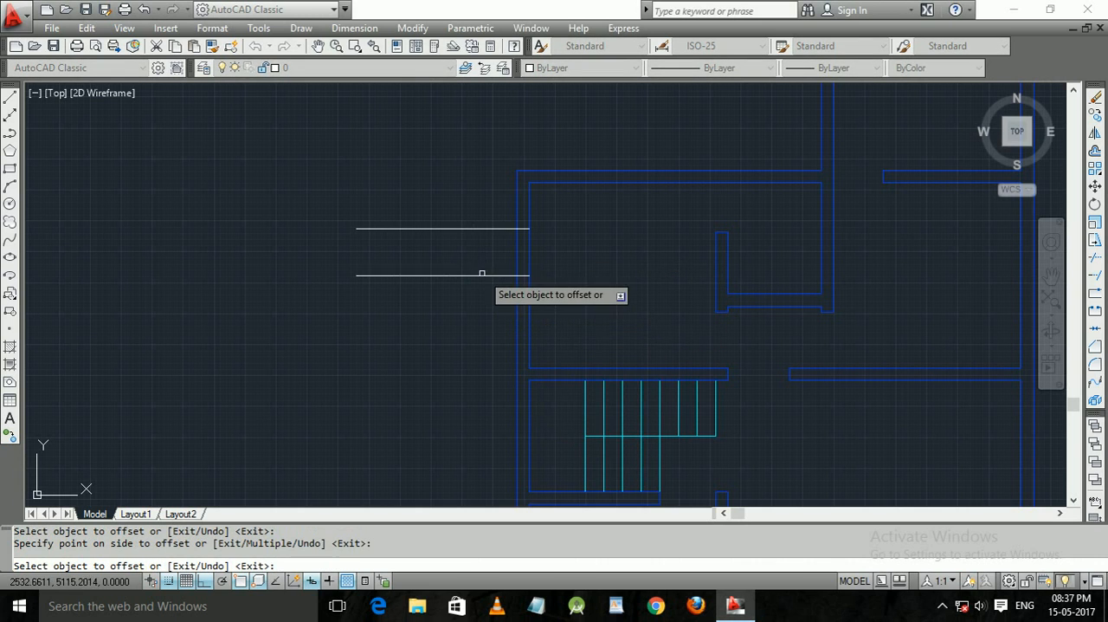
click(482, 275)
click(477, 295)
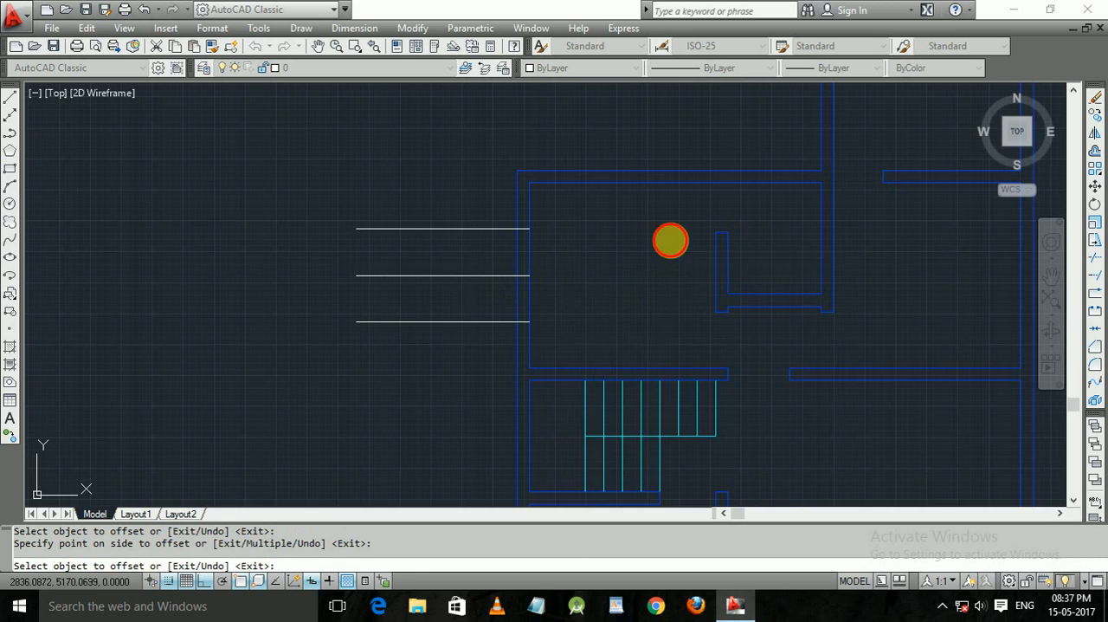
middle_drag(671, 241, 586, 336)
key(Escape)
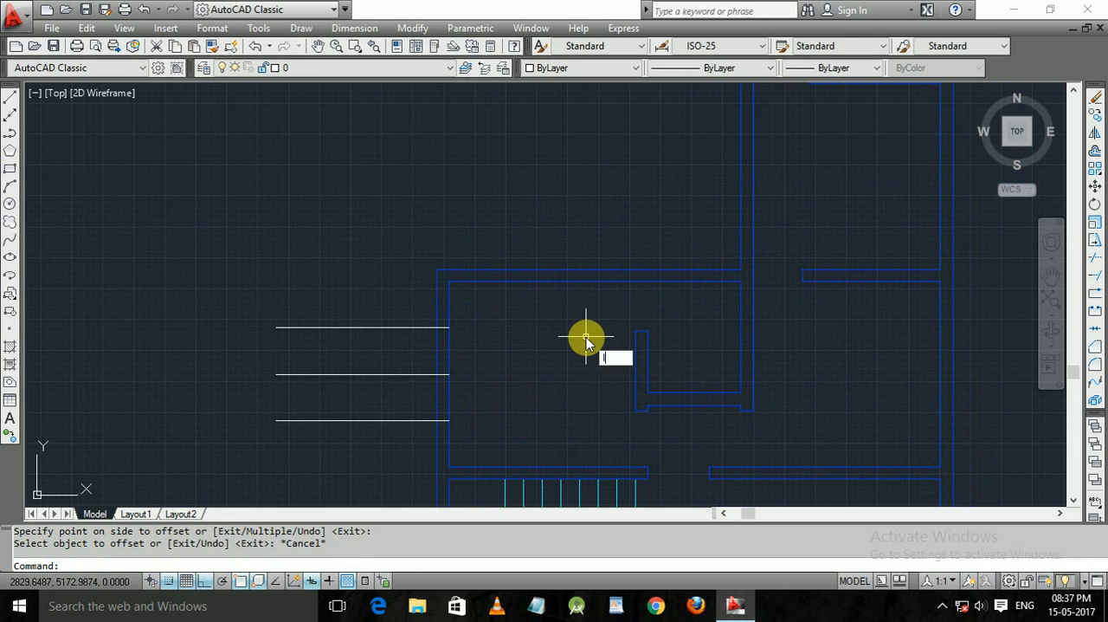
Draw a short vertical line from the upper-left room's top inner wall line, left of its midpoint, upward across the wall.
text(l)
key(Return)
click(537, 280)
click(537, 217)
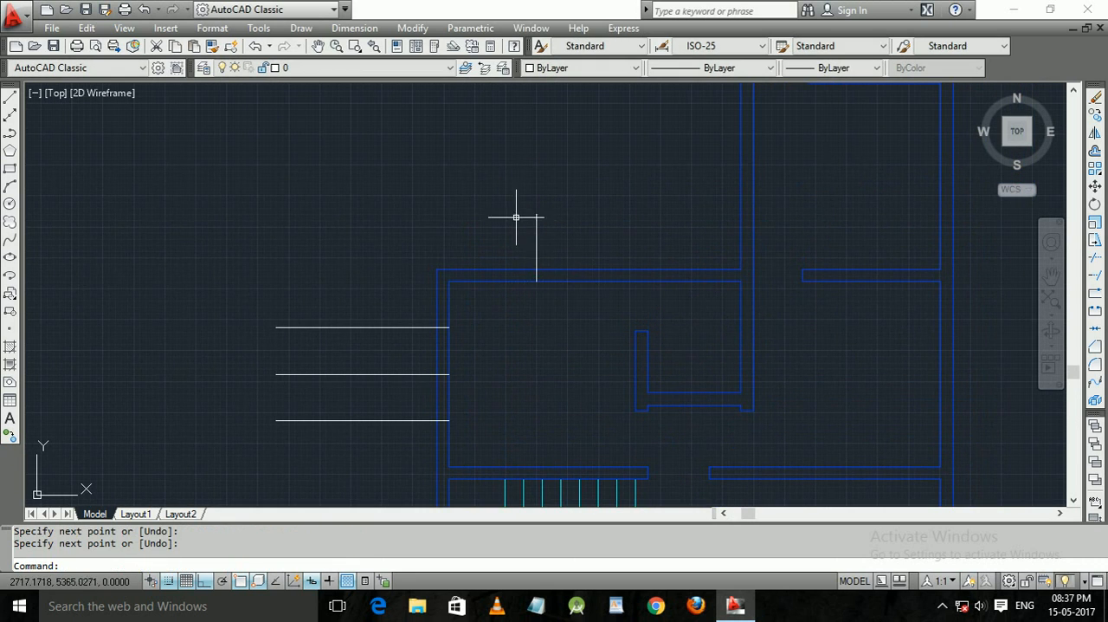
Offset the vertical marker line at the upper-left room's top wall by 75 to both sides.
text(o)
key(Return)
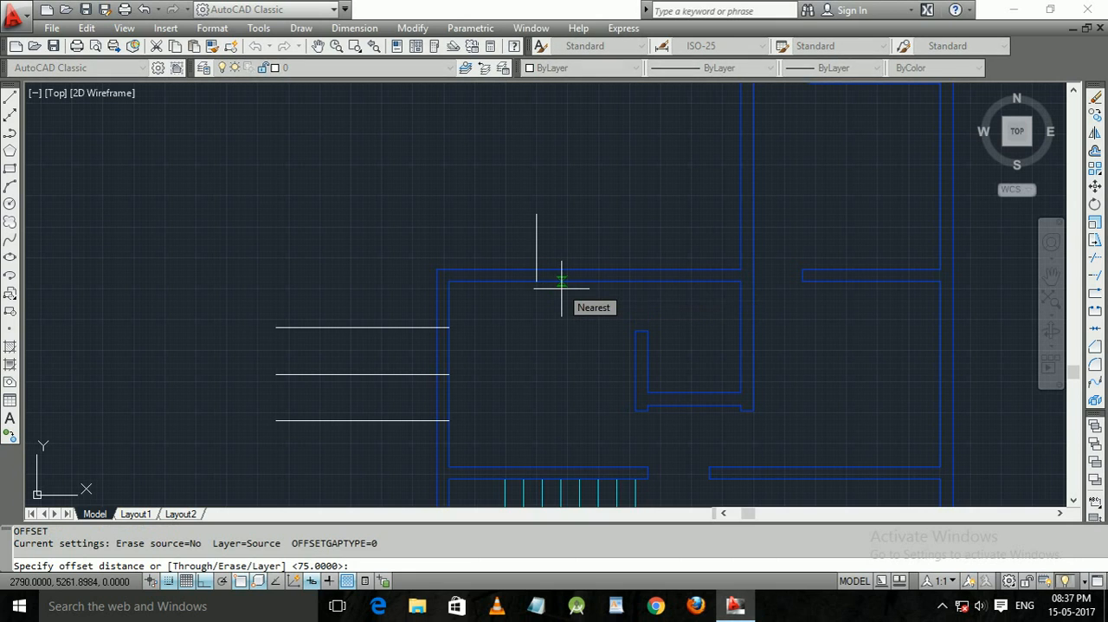
text(75)
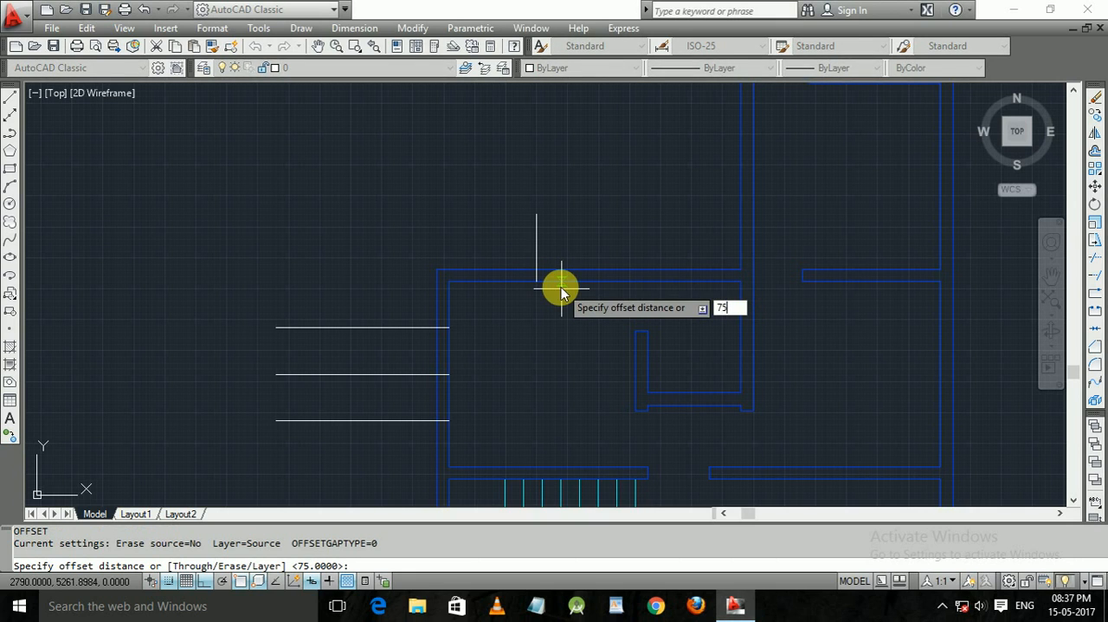
key(Return)
click(538, 257)
click(567, 247)
click(537, 248)
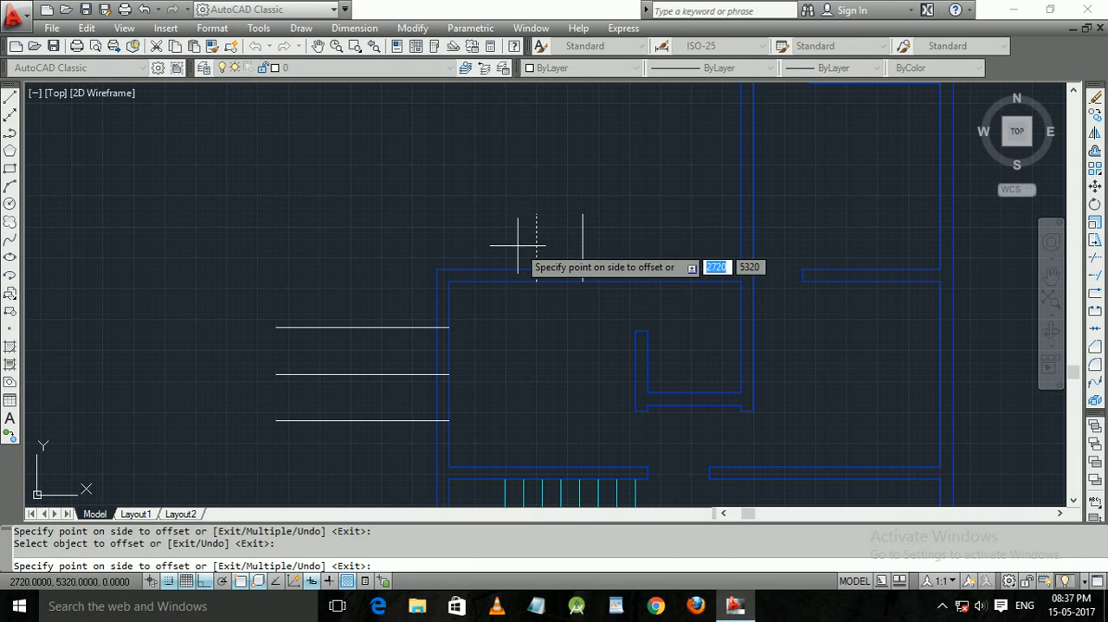
click(518, 245)
key(Return)
Draw a short horizontal line from the midpoint of the right inner wall line of the room right of the staircase outward.
middle_drag(527, 334, 527, 302)
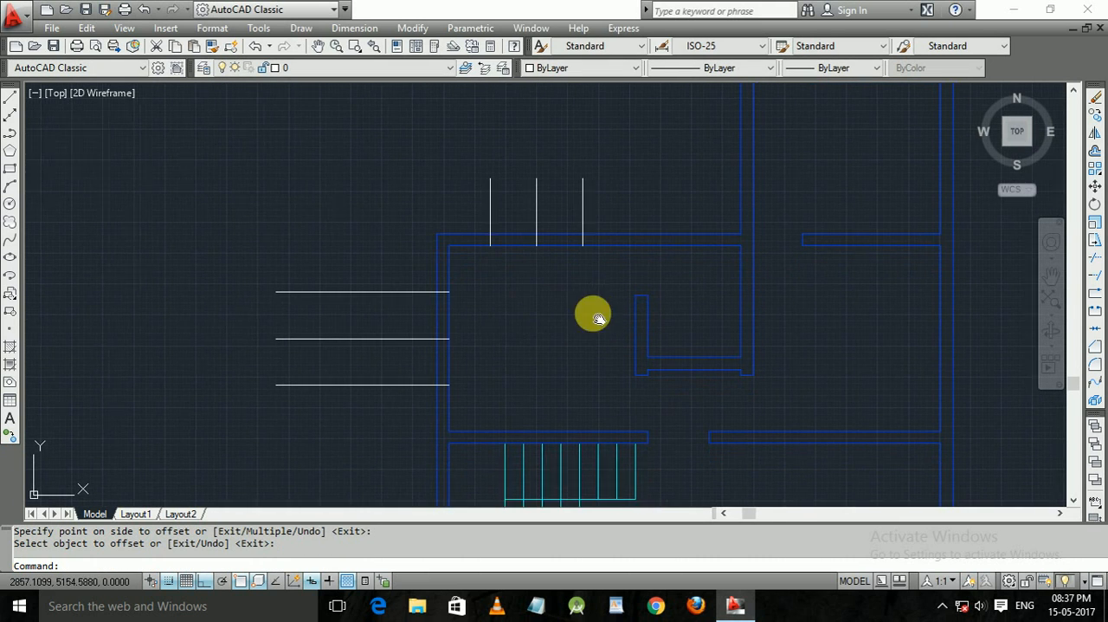
middle_drag(593, 313, 431, 288)
scroll(465, 401, down, 2)
middle_drag(465, 401, 364, 339)
middle_drag(514, 376, 426, 306)
middle_drag(526, 340, 445, 317)
scroll(447, 319, up, 2)
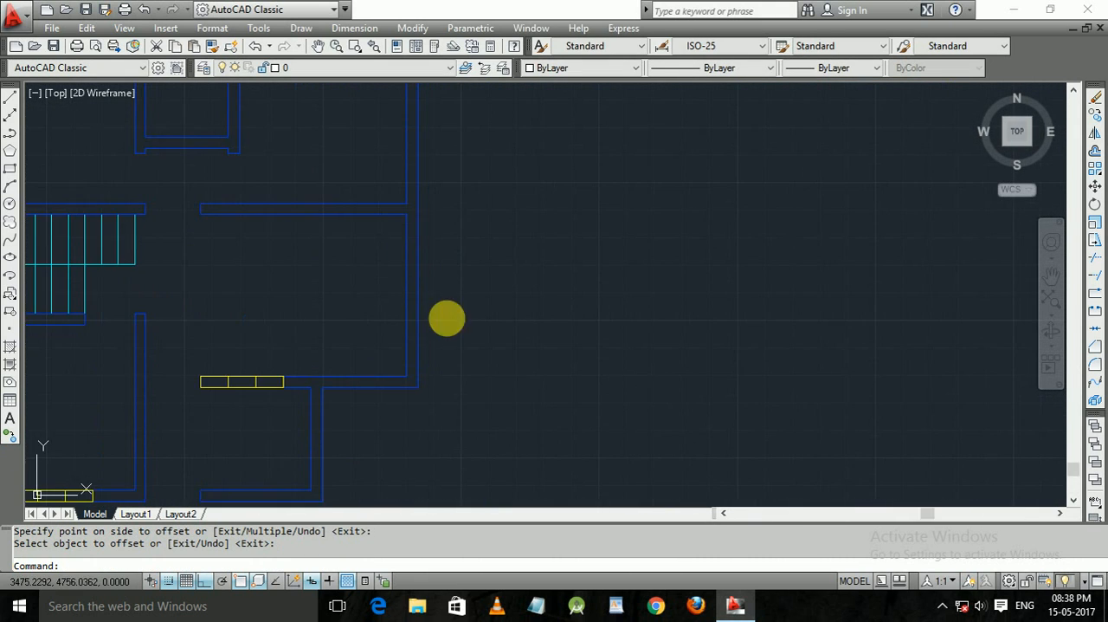
text(l)
key(Return)
click(406, 295)
click(462, 289)
key(Return)
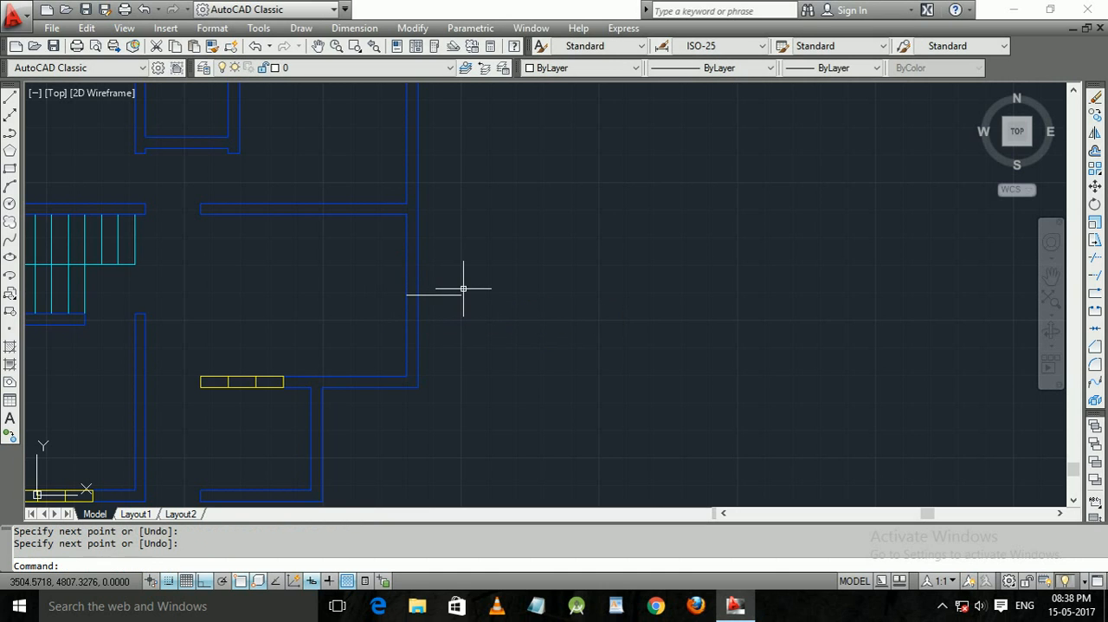
Offset the horizontal marker line at the right outer wall by 75 both upward and downward.
text(o)
key(Return)
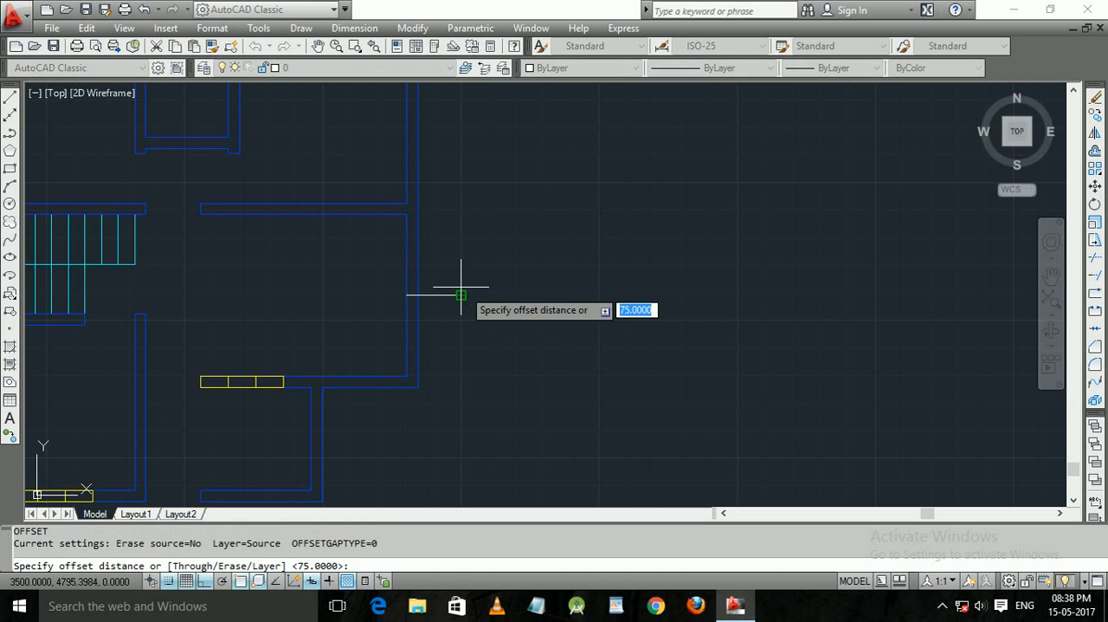
text(75)
key(Return)
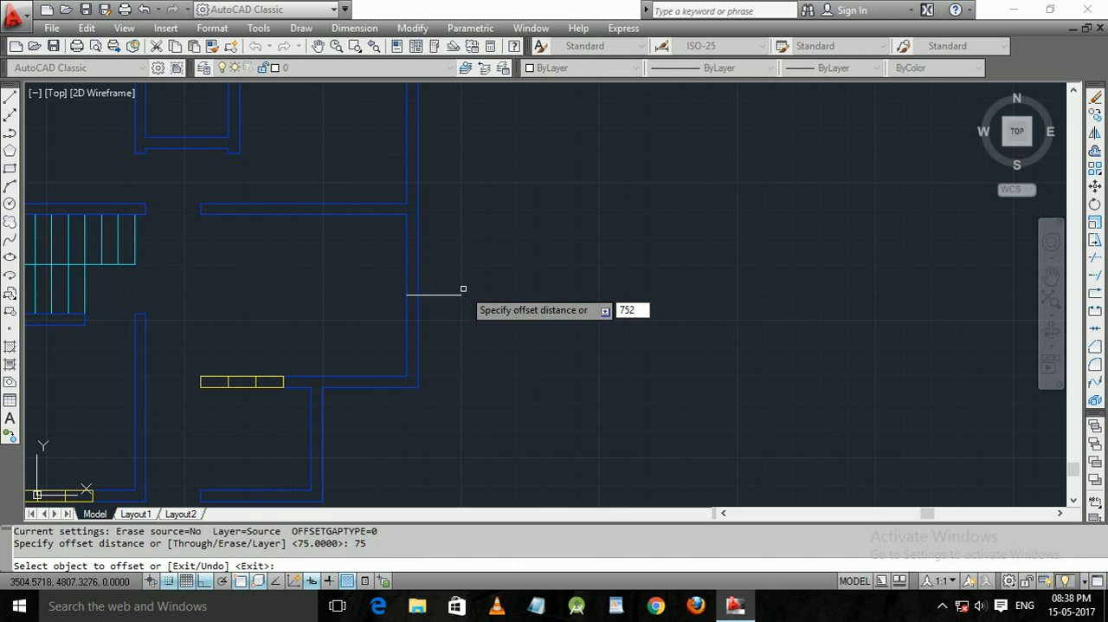
click(437, 294)
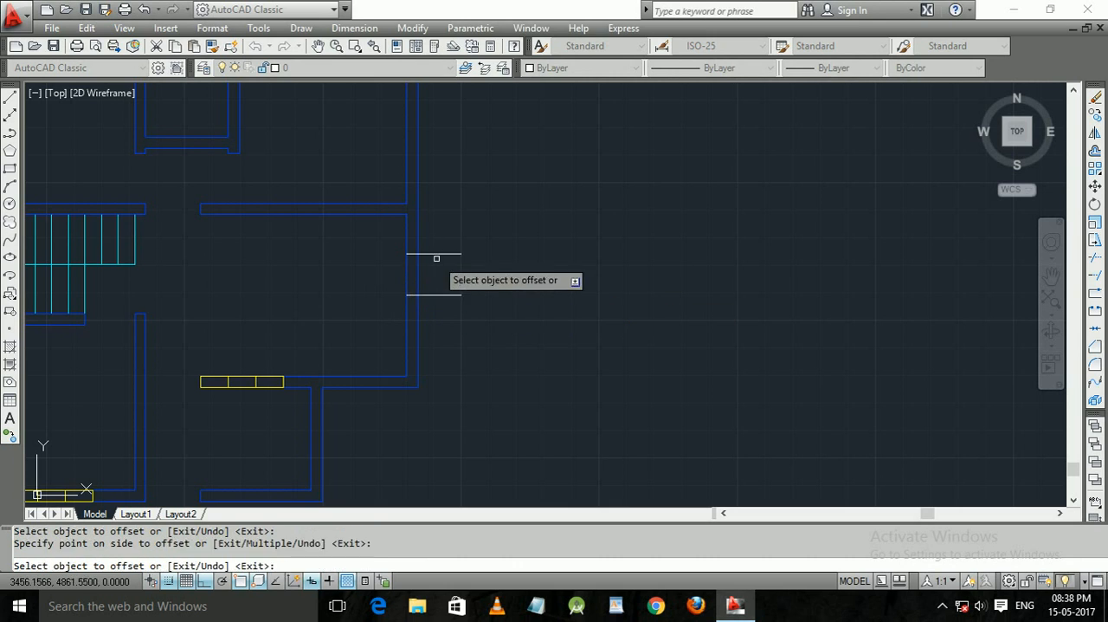
click(435, 256)
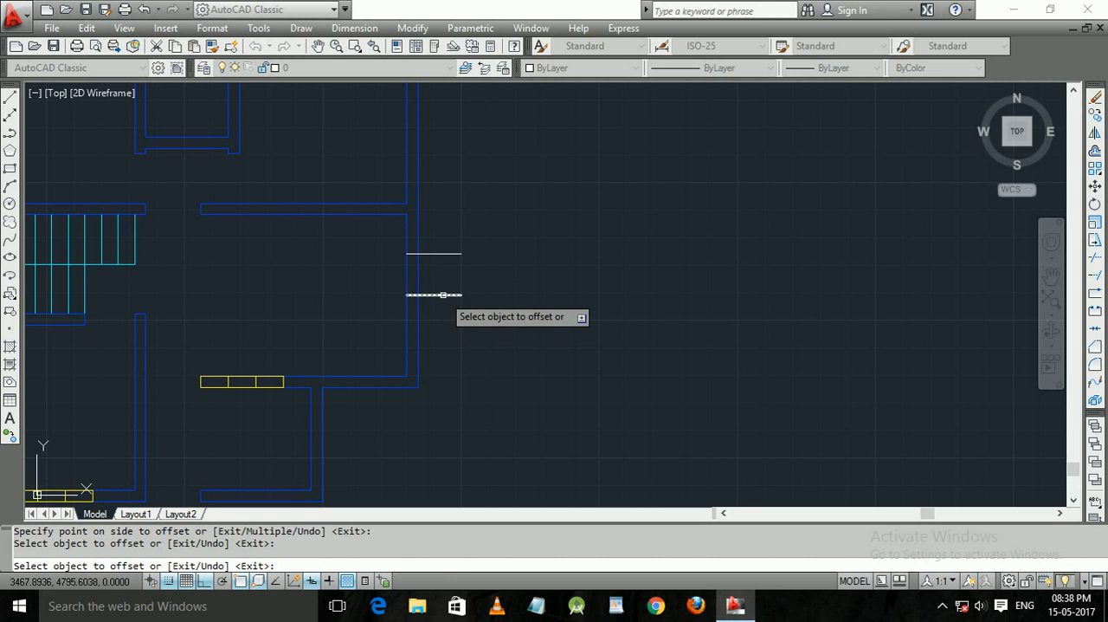
click(441, 295)
click(445, 326)
middle_drag(471, 282, 586, 292)
middle_drag(270, 299, 396, 410)
middle_drag(208, 299, 302, 245)
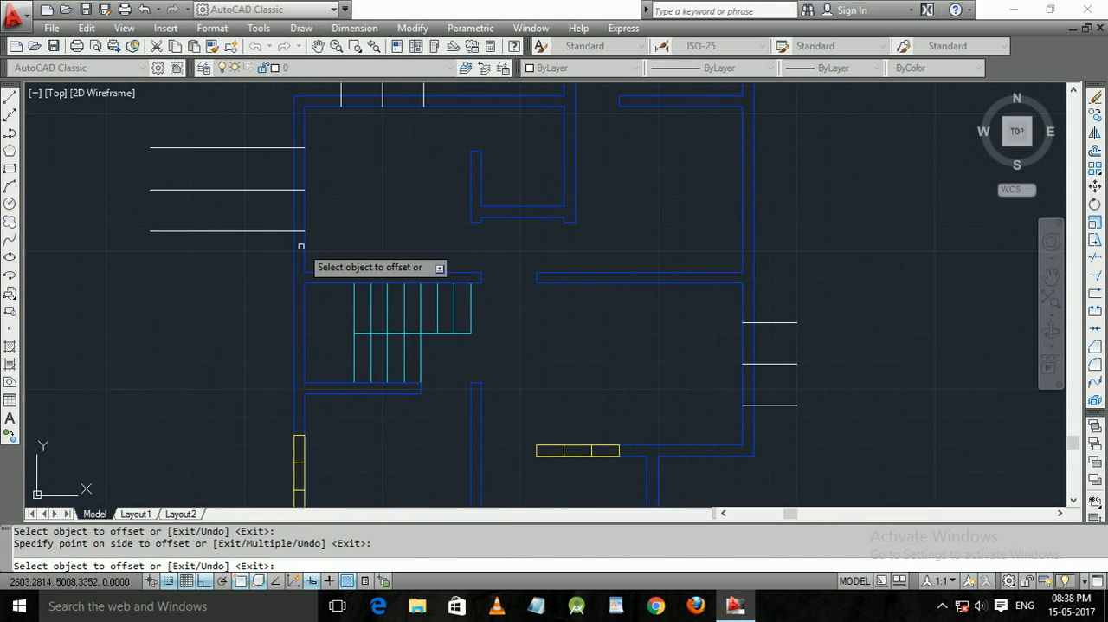
key(Escape)
Trim the marker overhangs outside the upper-left room's left wall and both wall lines between the outer markers.
text(tr)
key(Return)
key(Return)
click(256, 256)
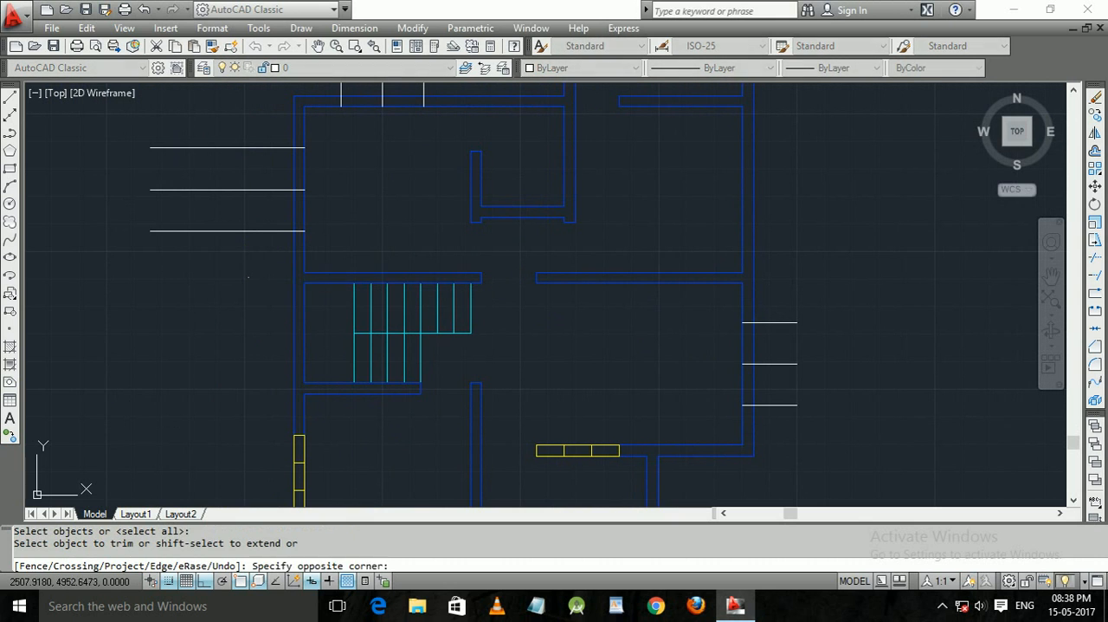
click(223, 127)
click(322, 204)
click(242, 161)
Trim the marker overhangs above the upper-left room's top wall and both wall lines between the outer markers.
middle_drag(376, 149, 371, 253)
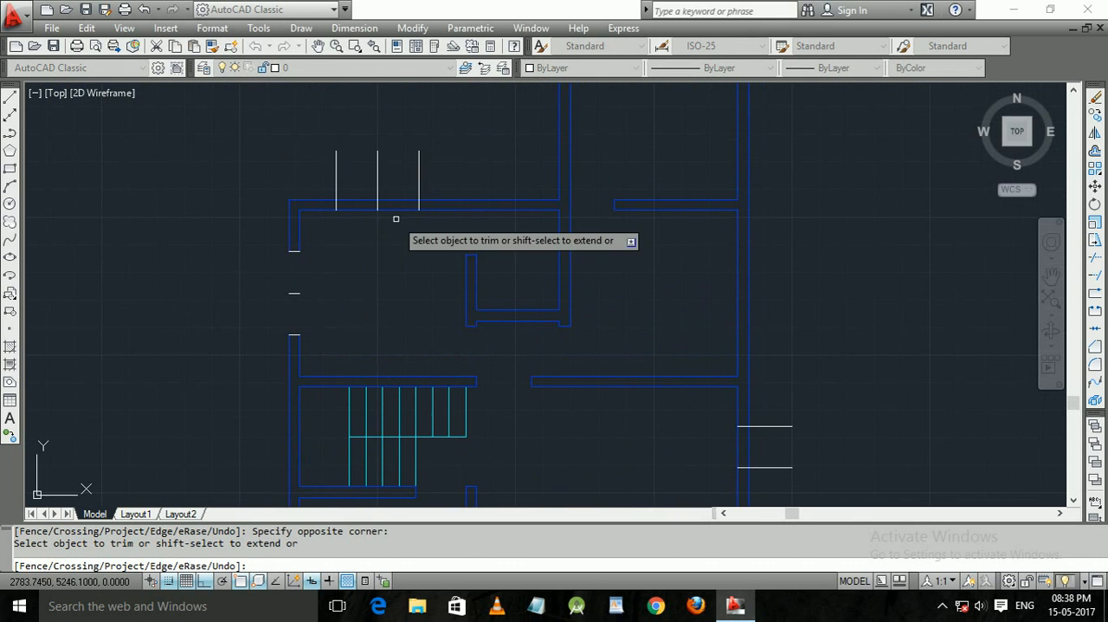
click(442, 168)
click(296, 166)
middle_drag(562, 272, 427, 163)
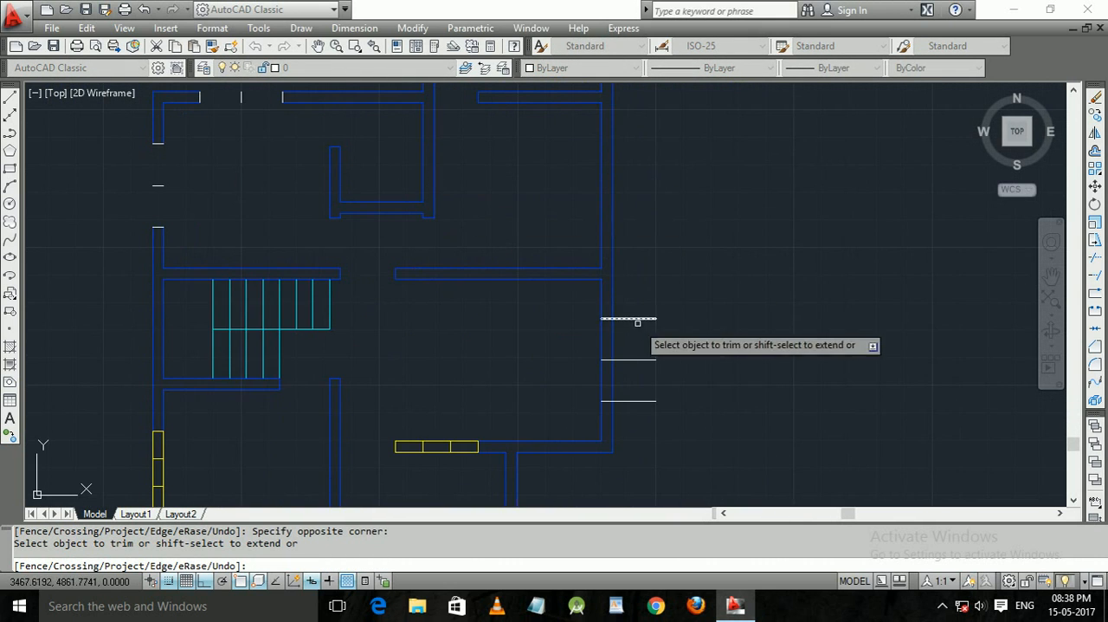
Trim the marker overhangs outside the right outer wall and both wall lines between the outer markers.
click(628, 280)
click(650, 452)
click(649, 373)
click(546, 334)
middle_drag(494, 347, 731, 349)
middle_drag(514, 302, 491, 304)
middle_drag(283, 343, 344, 282)
key(Escape)
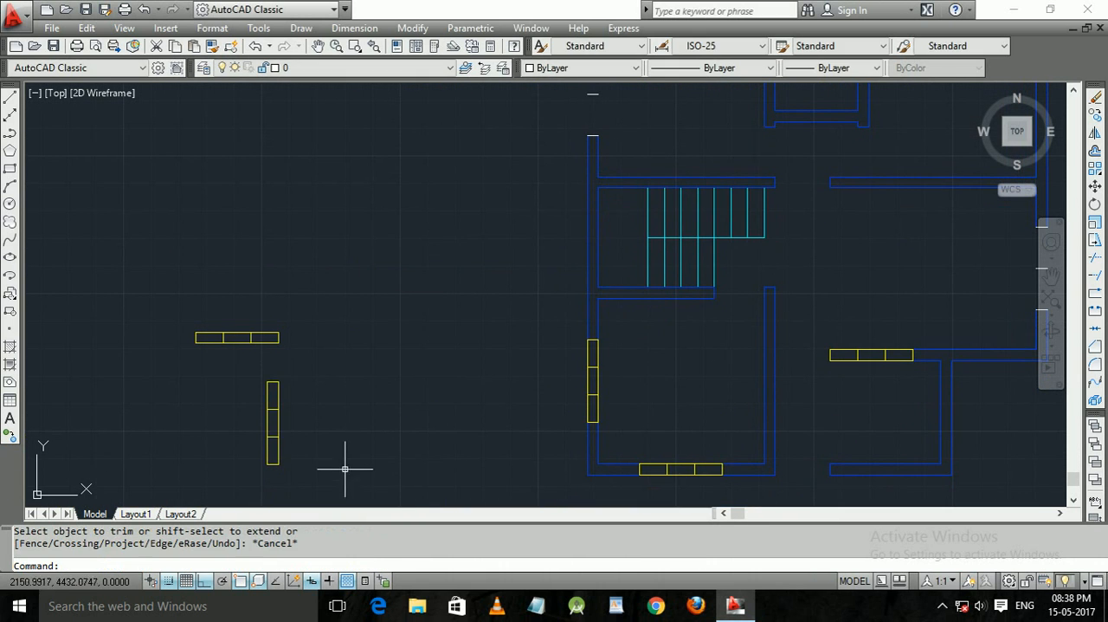
click(307, 485)
click(228, 383)
text(co9)
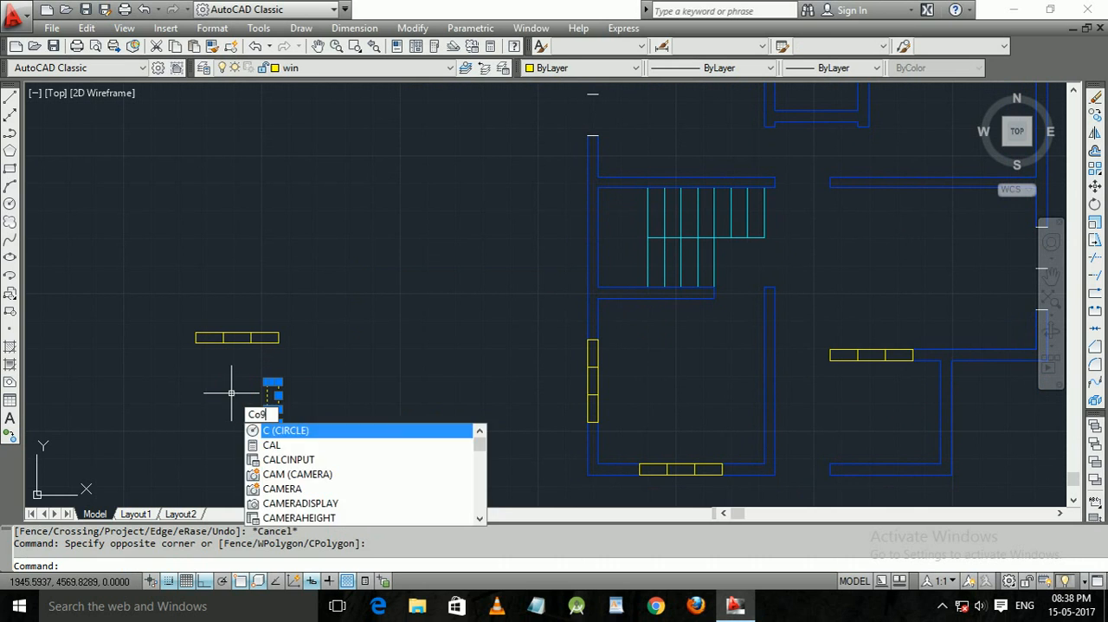
key(Return)
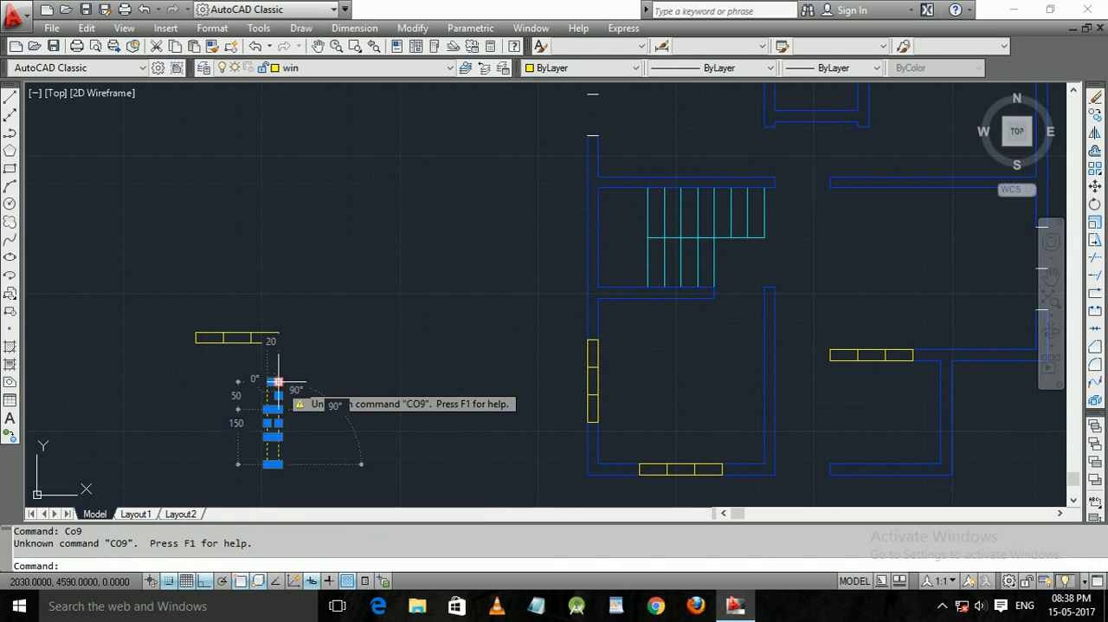
key(Escape)
Copy the spare vertical window symbol from its top edge midpoint into the opening in the upper-left room's left wall.
click(307, 493)
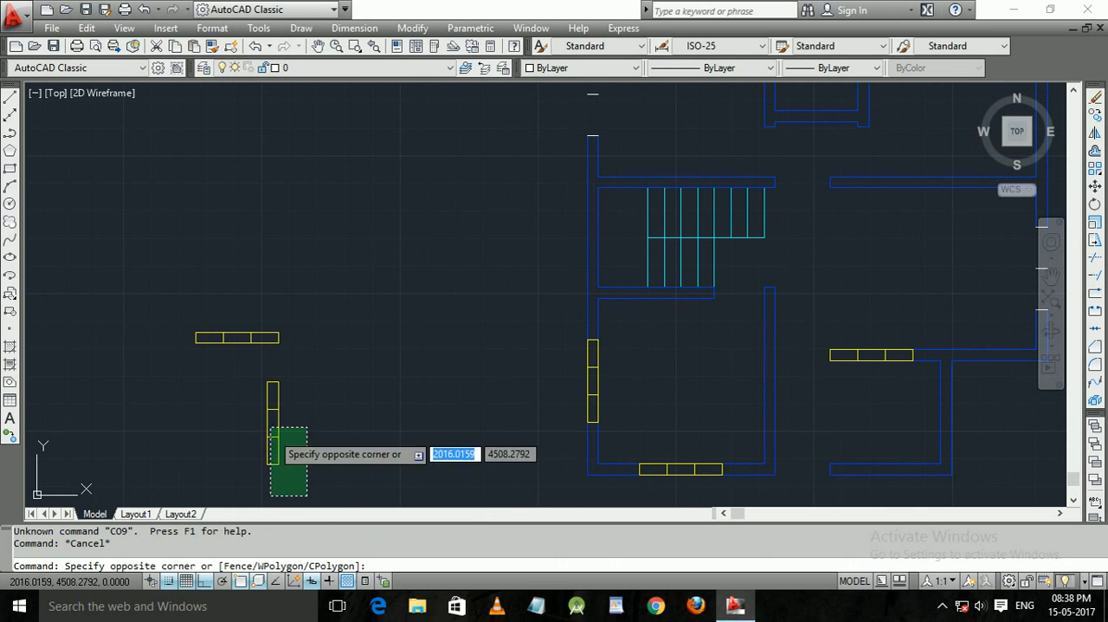
click(252, 360)
text(co)
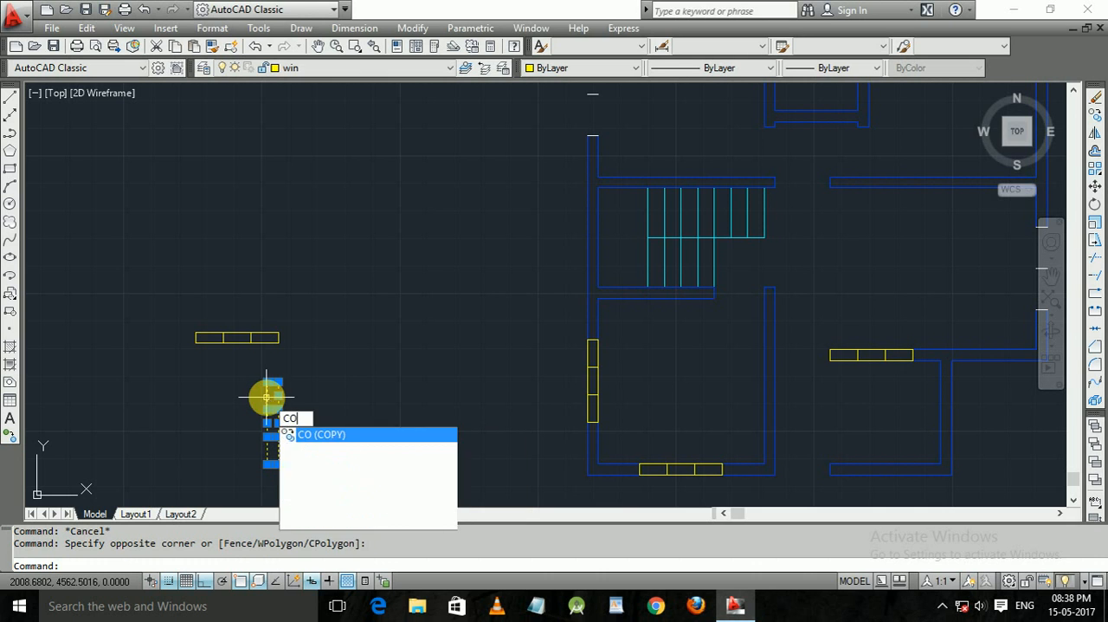
key(Return)
click(273, 381)
middle_drag(598, 139, 552, 339)
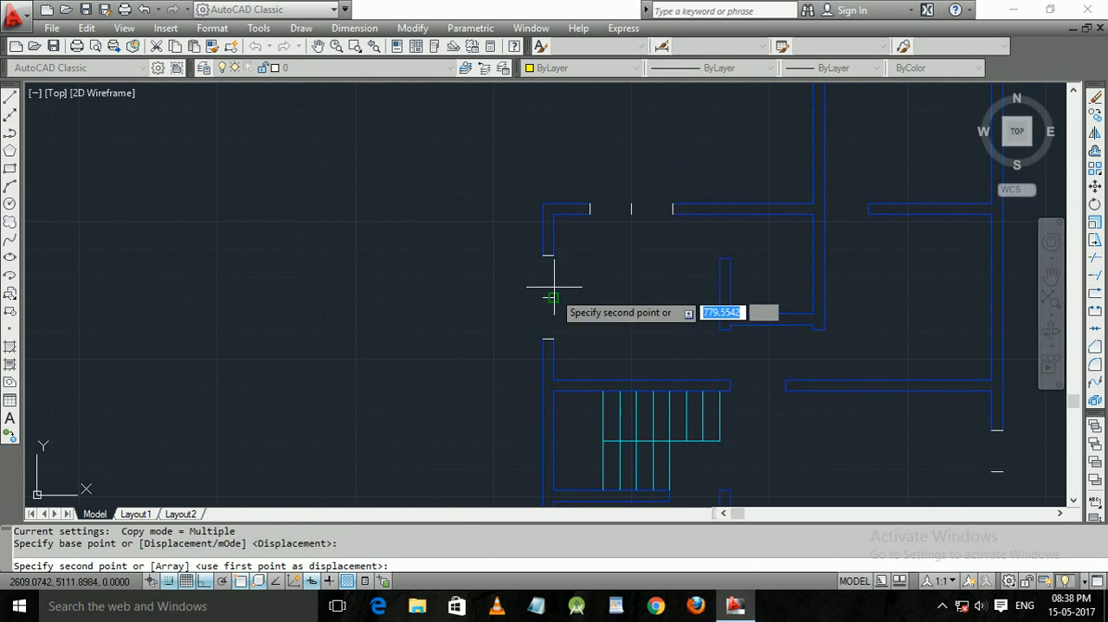
click(553, 254)
Place another copy of the vertical window symbol in the right outer wall's opening and finish copying.
middle_drag(447, 330, 518, 267)
middle_drag(562, 344, 304, 185)
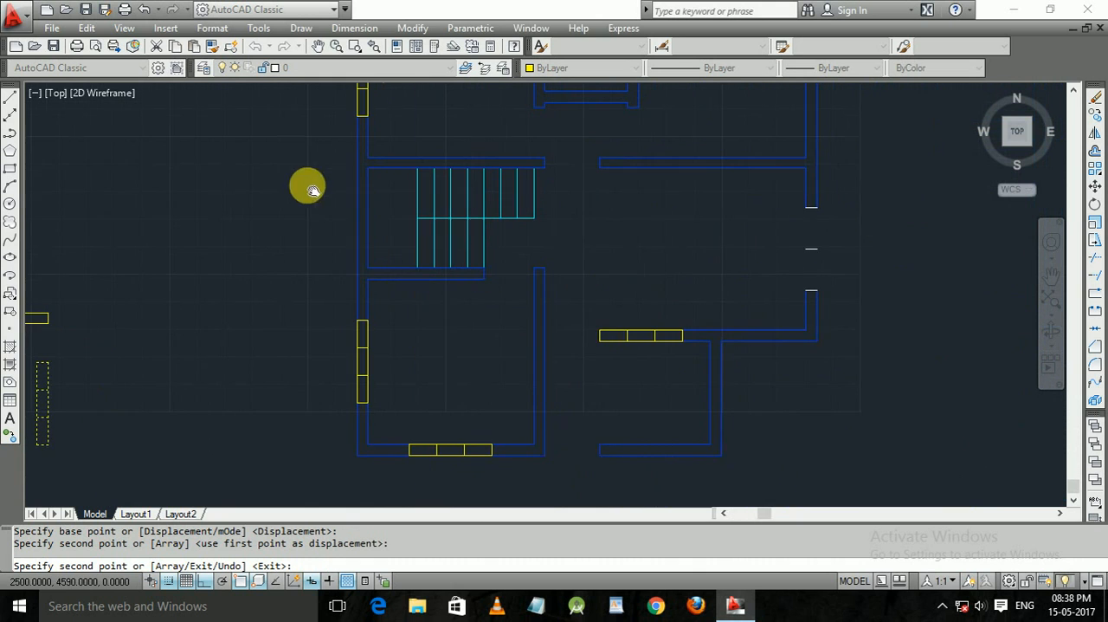
click(810, 213)
middle_drag(715, 227, 673, 371)
key(Escape)
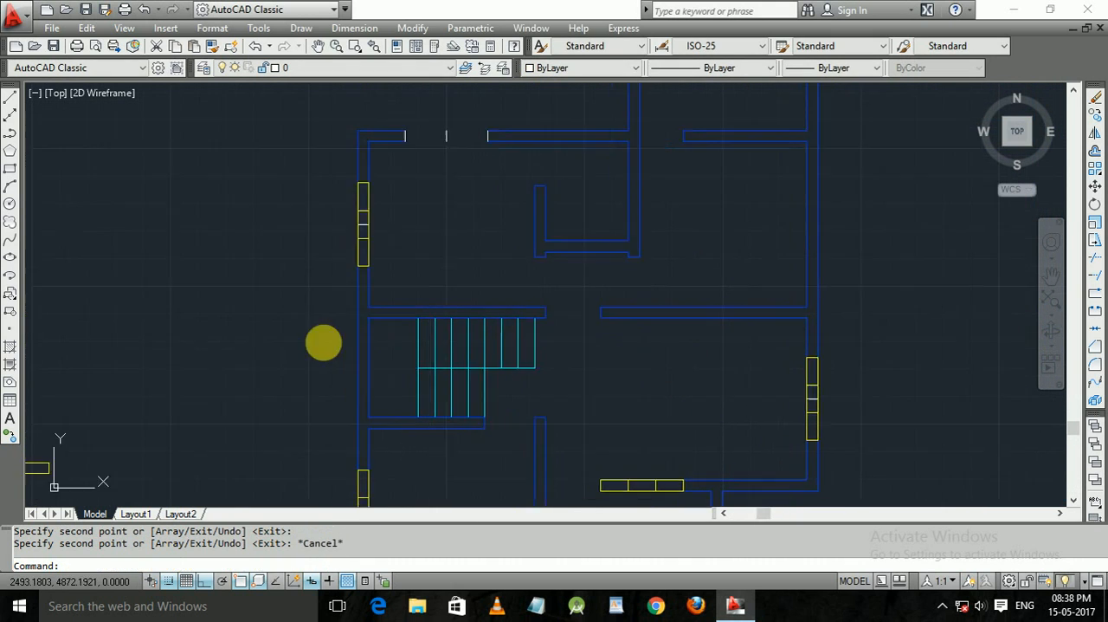
Copy the spare horizontal window symbol from its upper-left corner into the opening in the upper-left room's top wall.
middle_drag(321, 341, 487, 274)
click(396, 287)
click(260, 243)
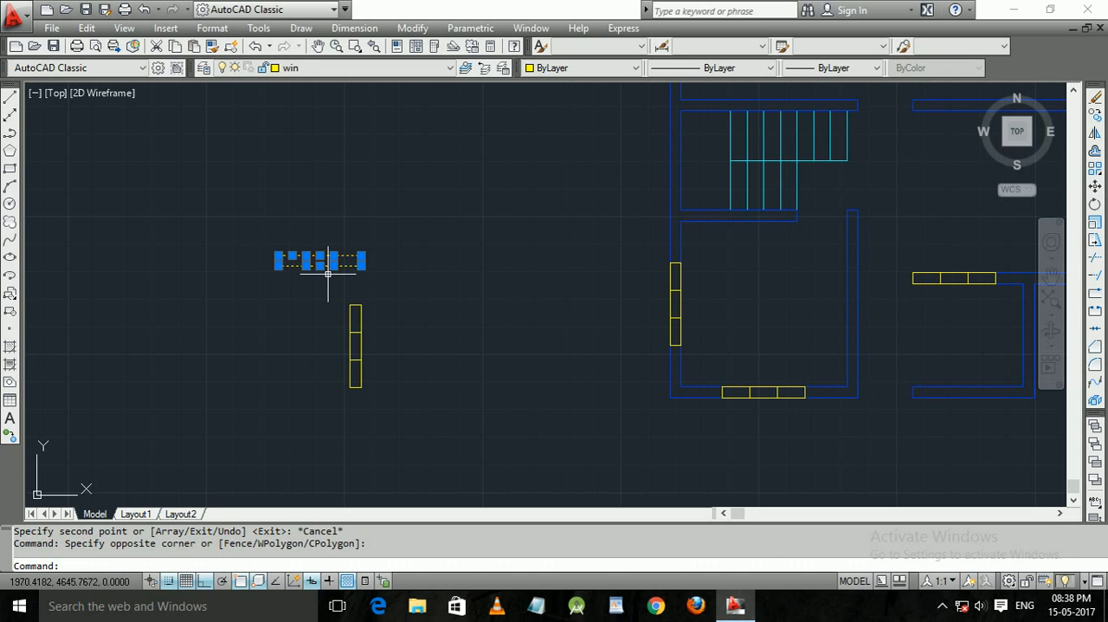
text(o)
key(Return)
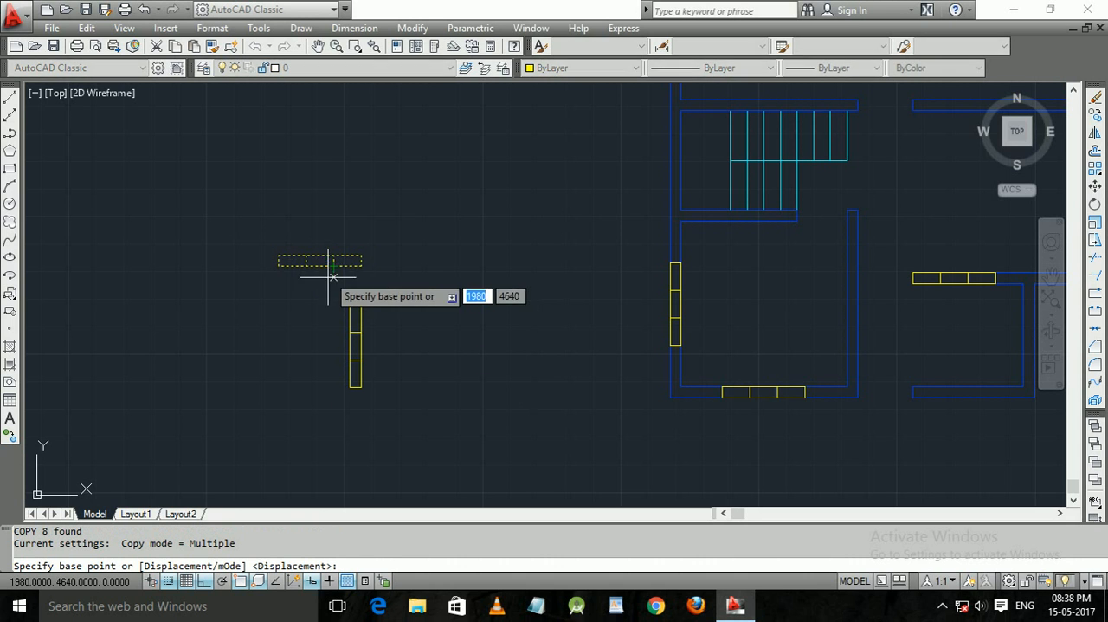
click(278, 255)
scroll(388, 221, down, 2)
middle_drag(399, 240, 222, 503)
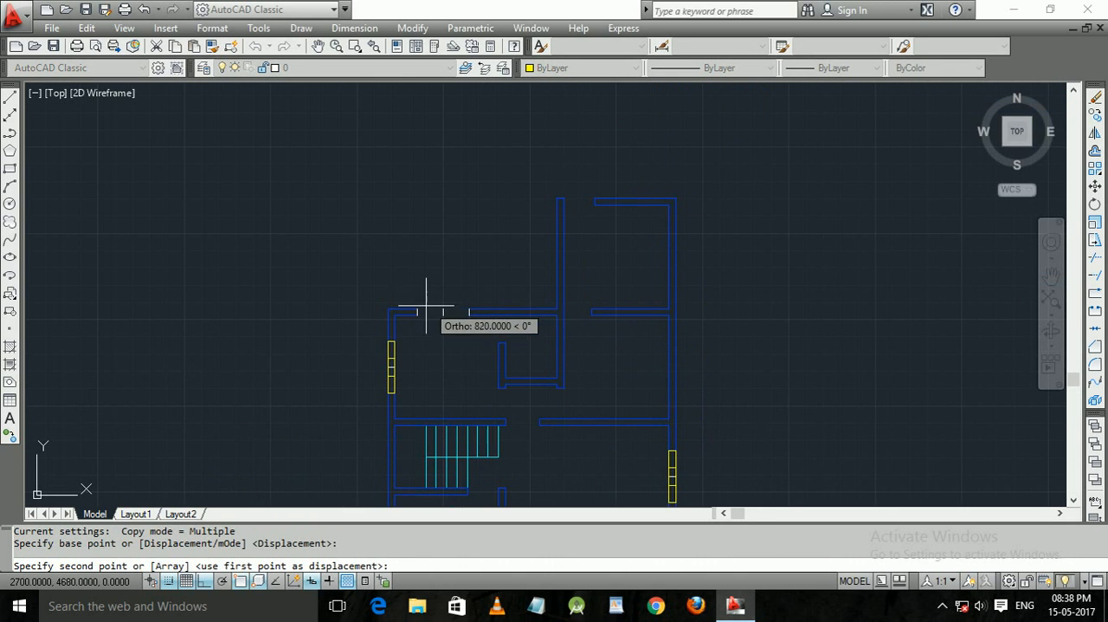
click(419, 309)
key(Return)
text(3)
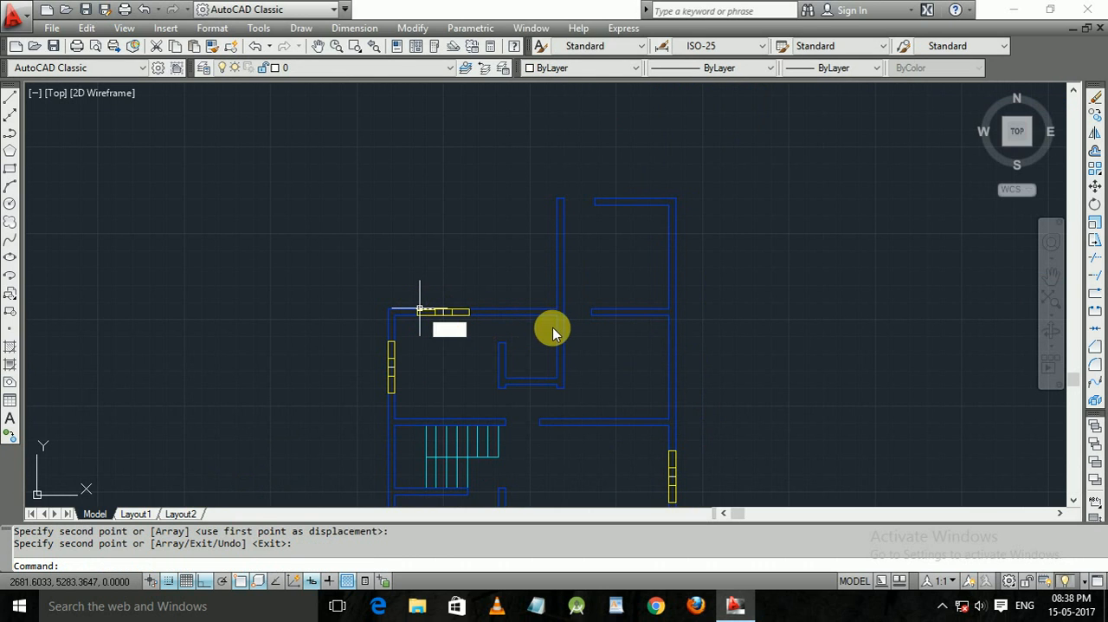
key(Escape)
right_click(459, 345)
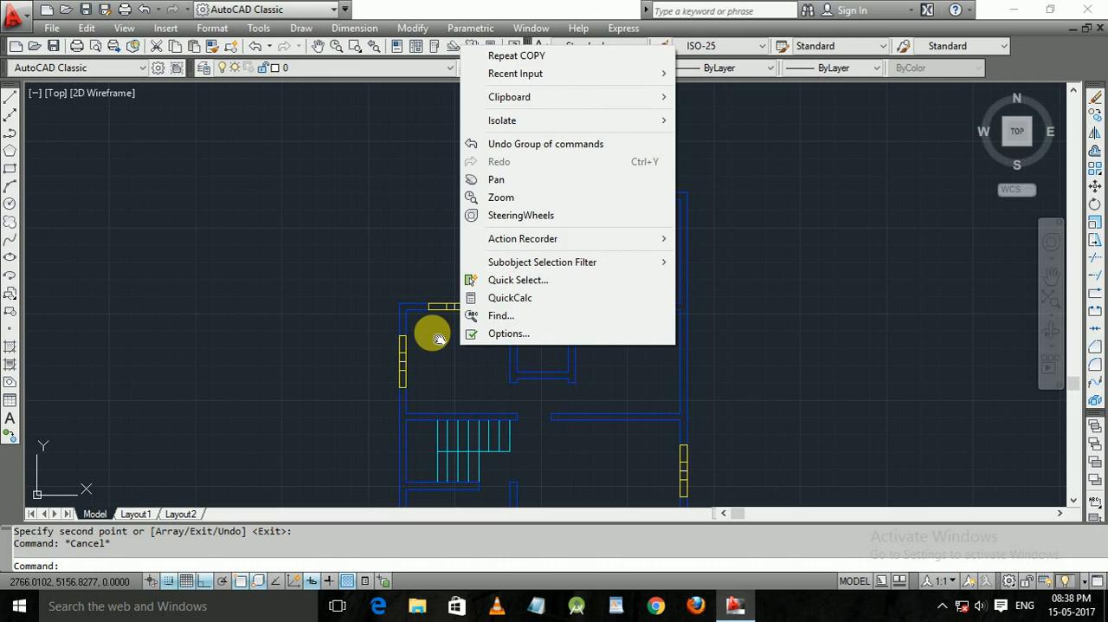
click(436, 333)
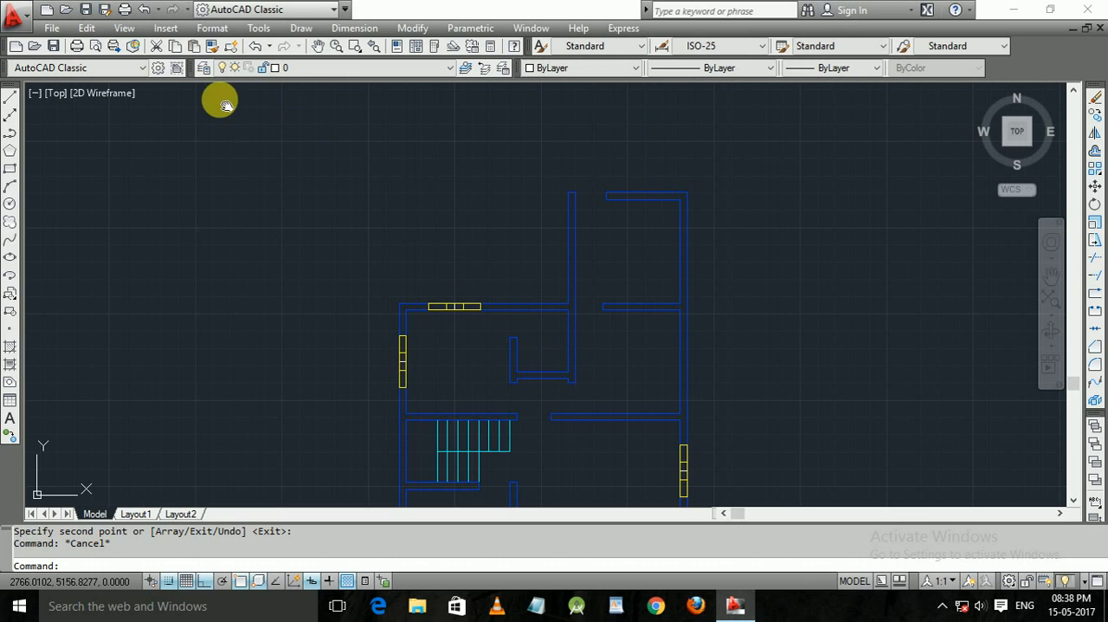
Change the wall layer's color to green, index color 100, in the layer properties.
click(203, 70)
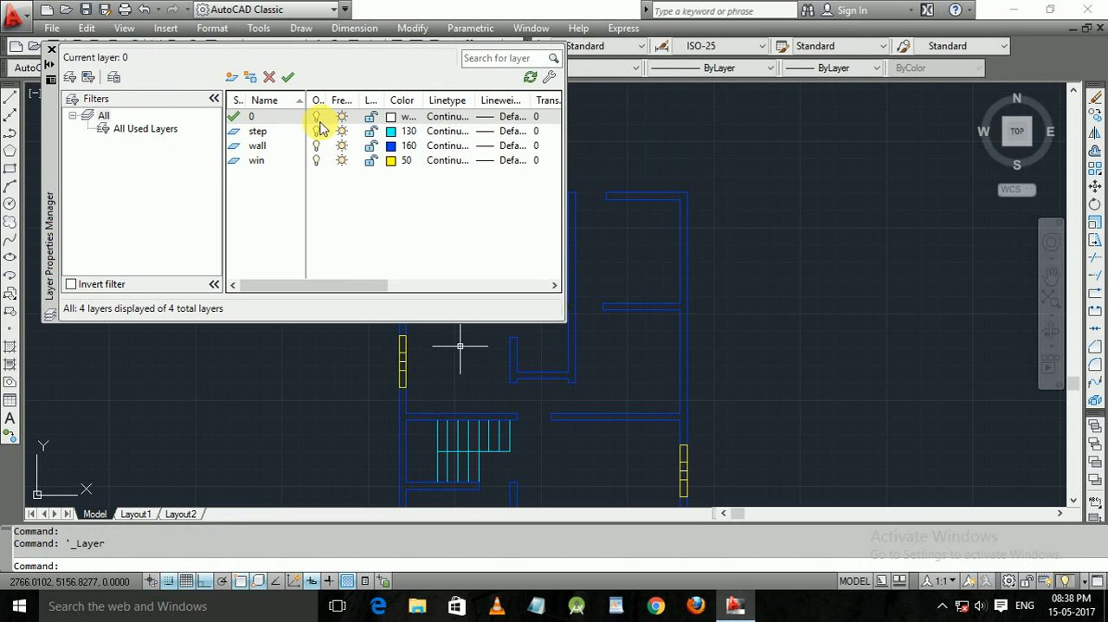
click(391, 147)
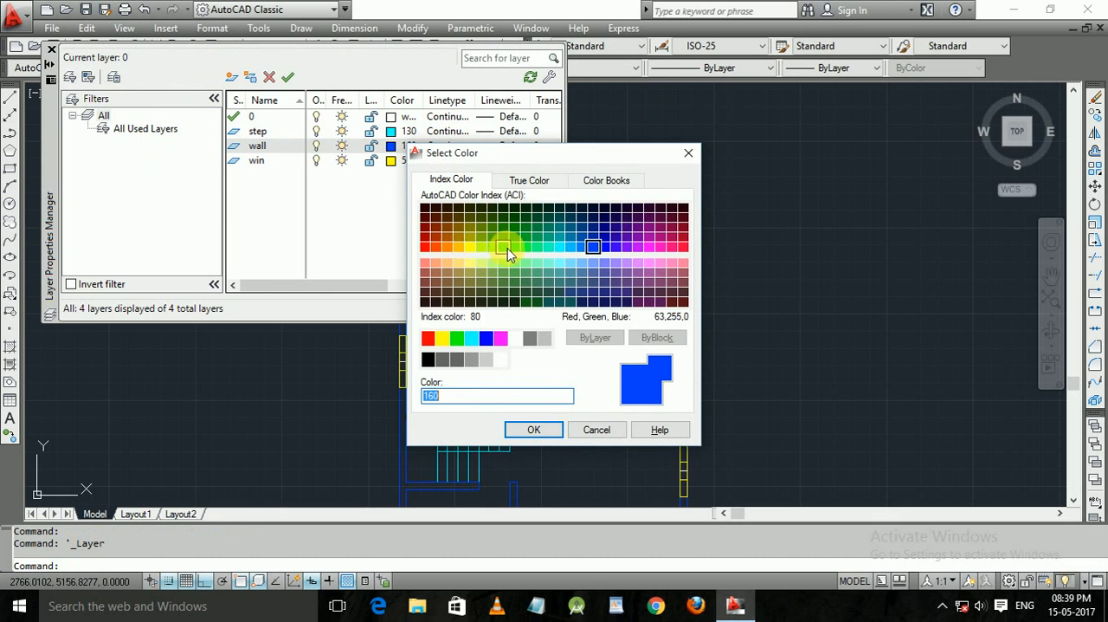
click(528, 251)
click(534, 430)
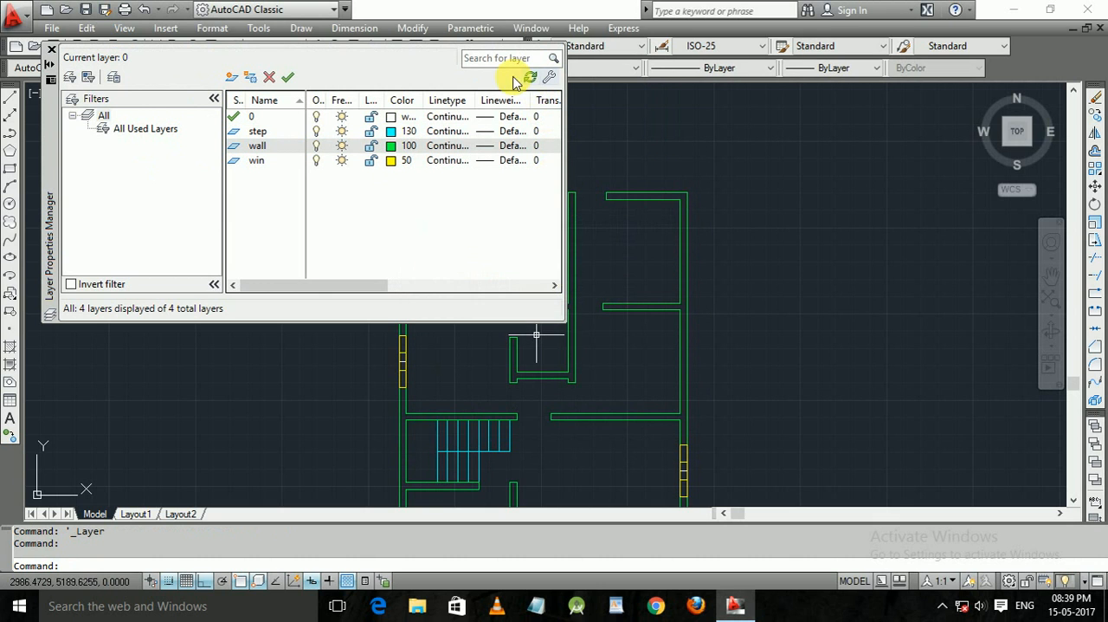
click(52, 56)
middle_drag(446, 330, 345, 208)
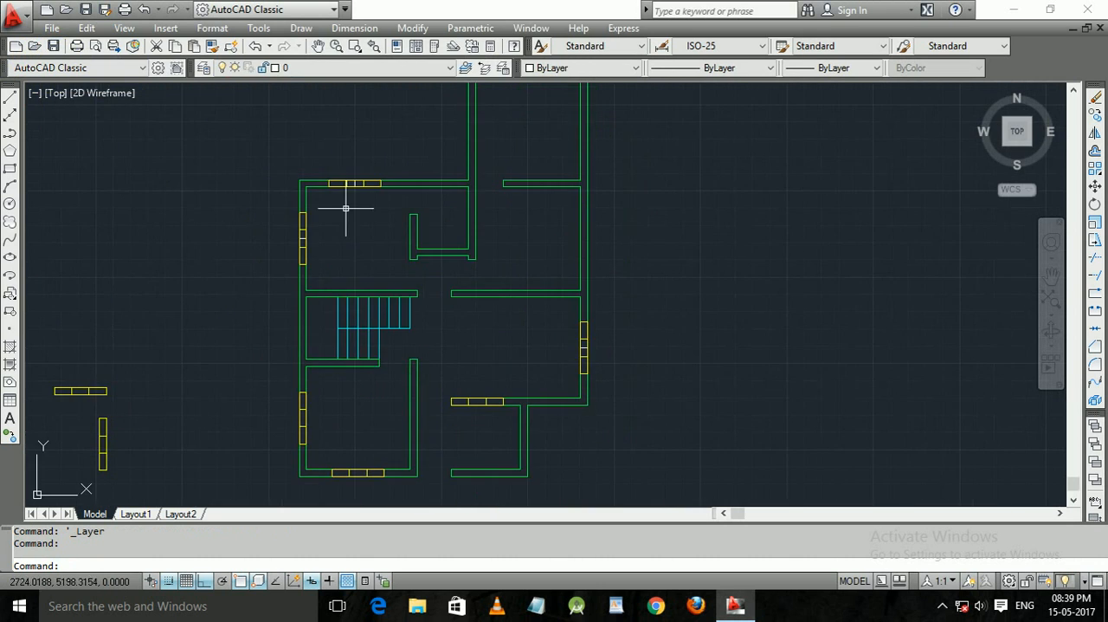
middle_drag(167, 403, 191, 335)
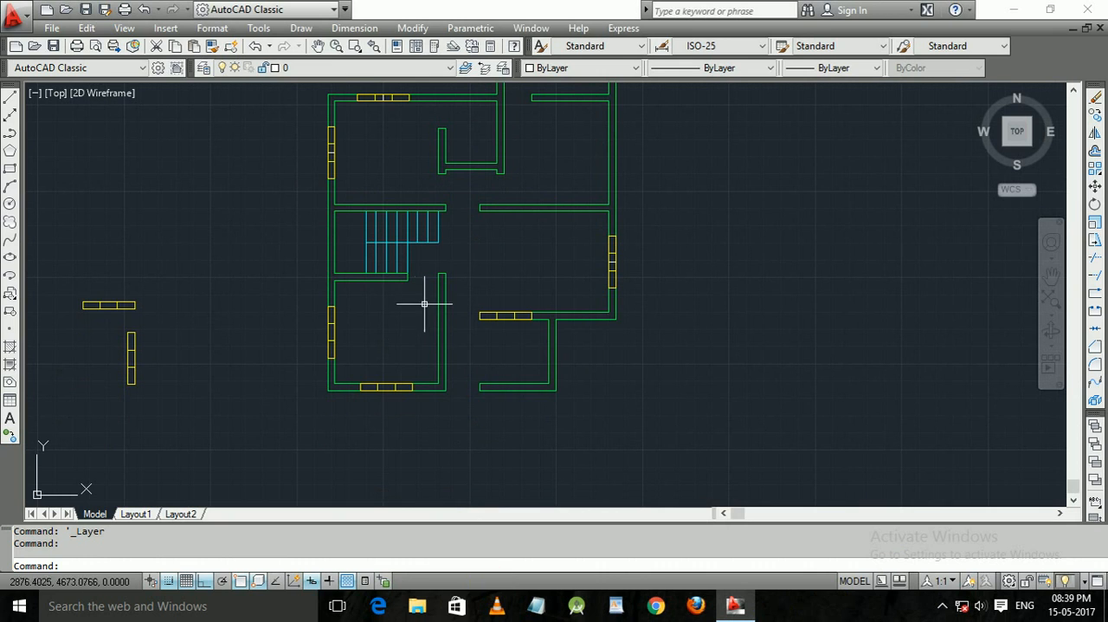
click(390, 346)
click(390, 345)
click(543, 258)
click(542, 258)
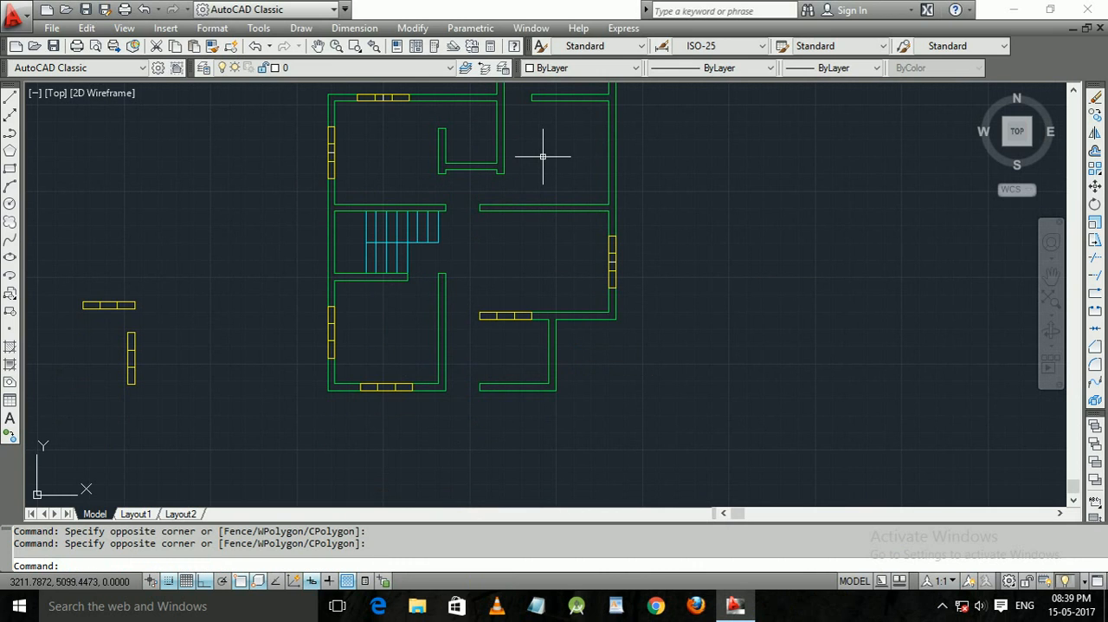
middle_drag(543, 156, 572, 203)
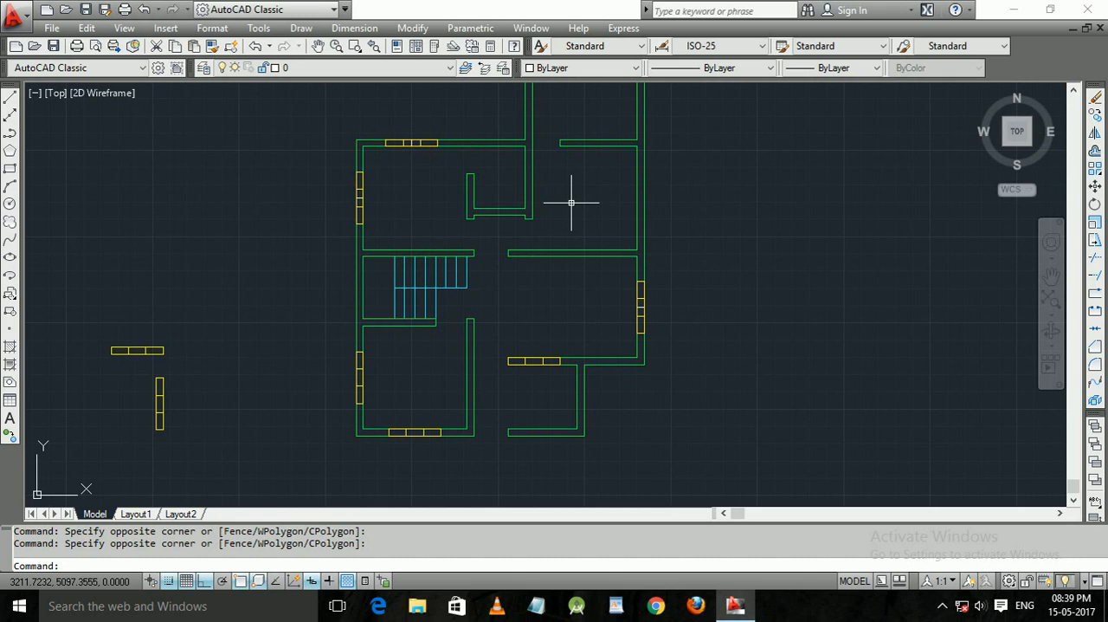